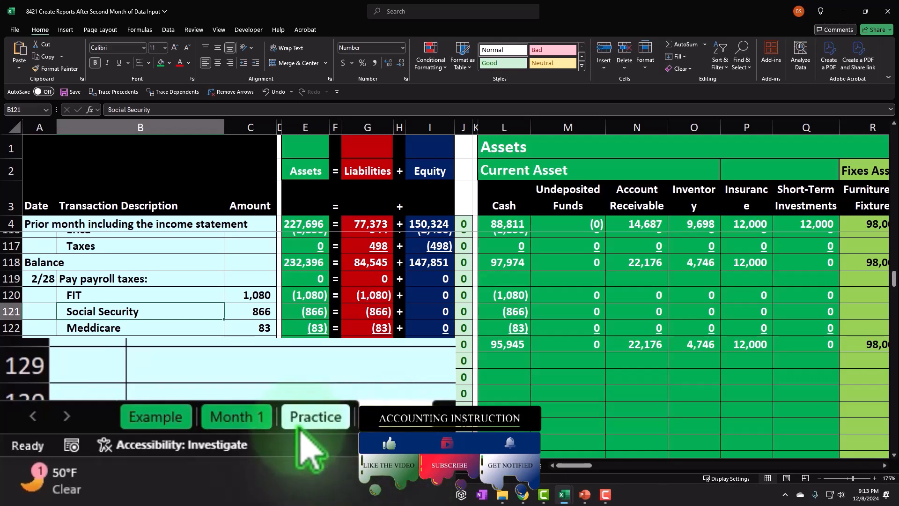
- Review the second-month transactions on the Example sheet, through the payroll tax payment and its closing balance row
click(173, 414)
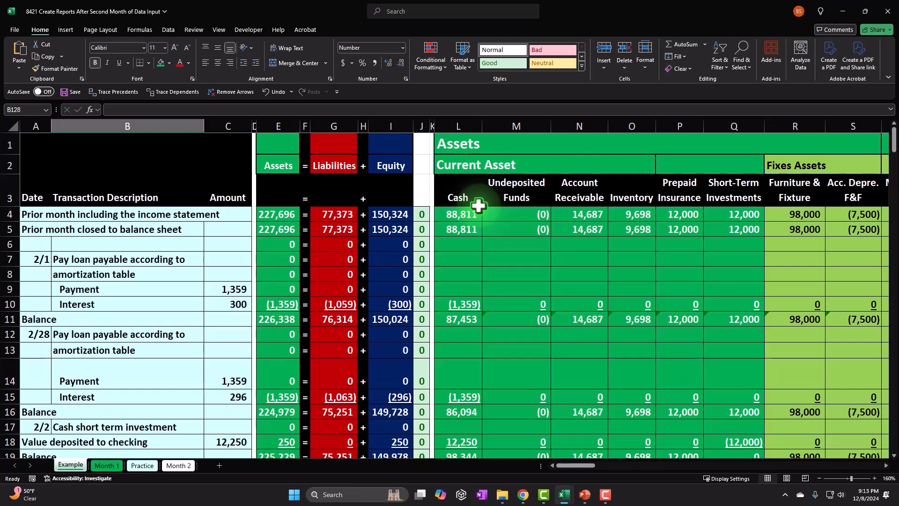
click(198, 261)
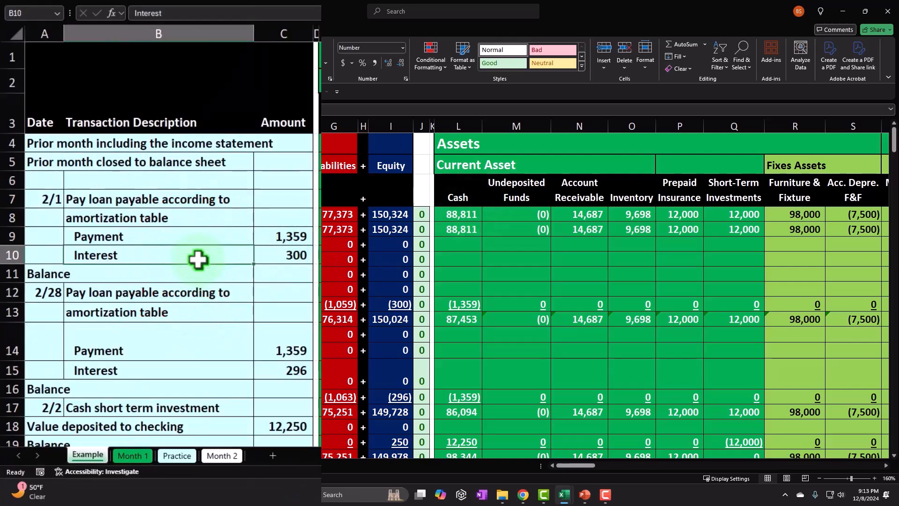
scroll(198, 260, down, 13)
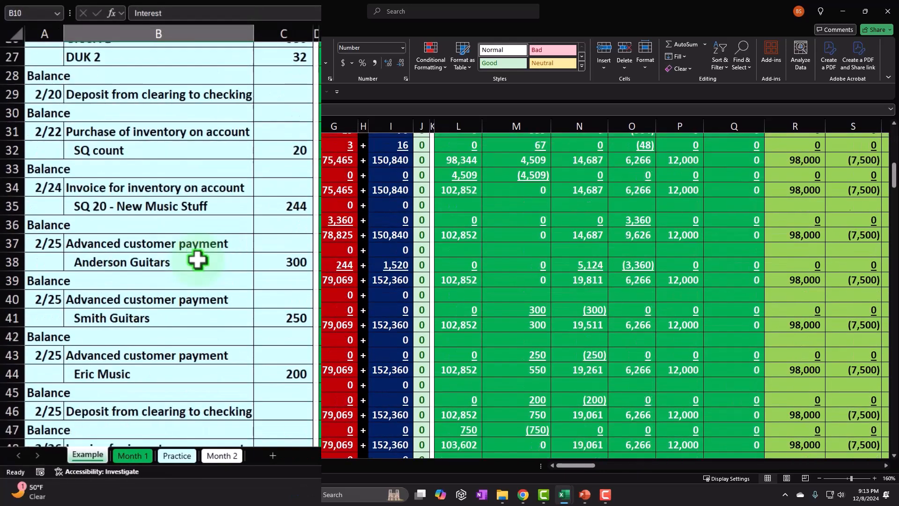
scroll(197, 261, down, 19)
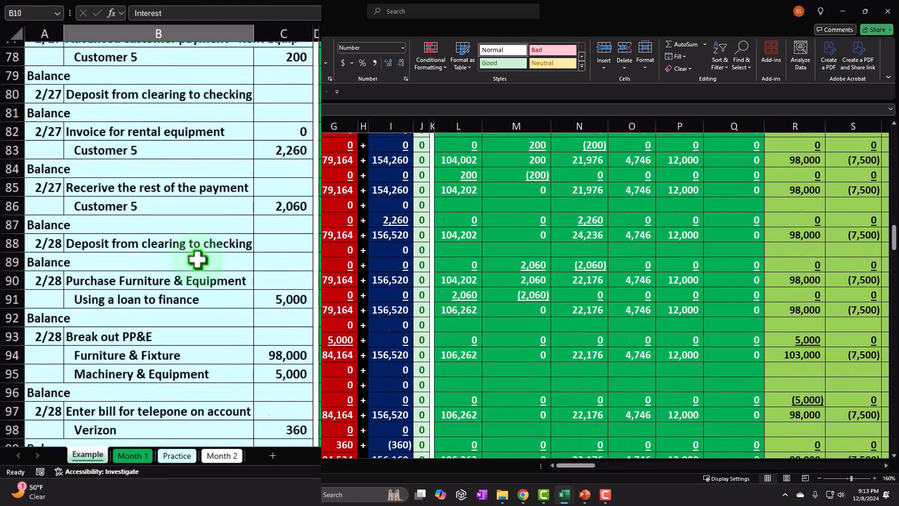
scroll(198, 261, down, 11)
scroll(197, 260, up, 5)
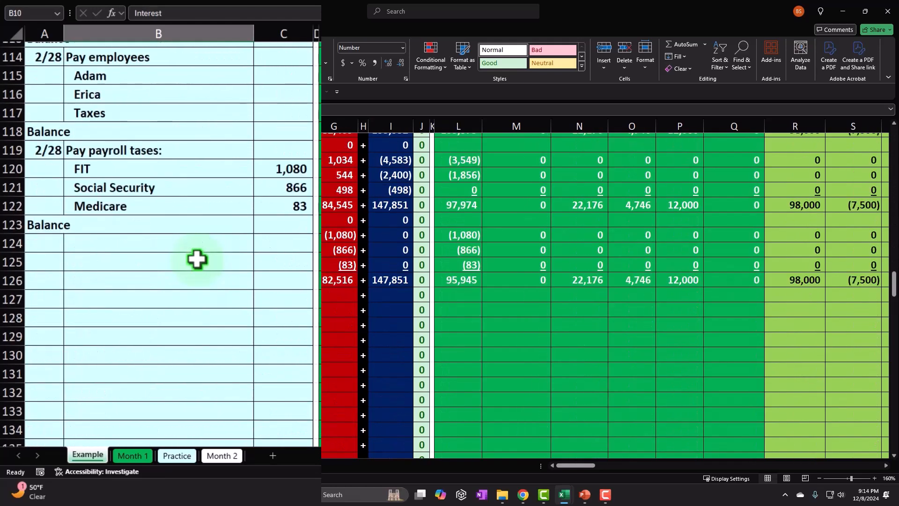
drag(163, 226, 617, 281)
scroll(521, 289, up, 5)
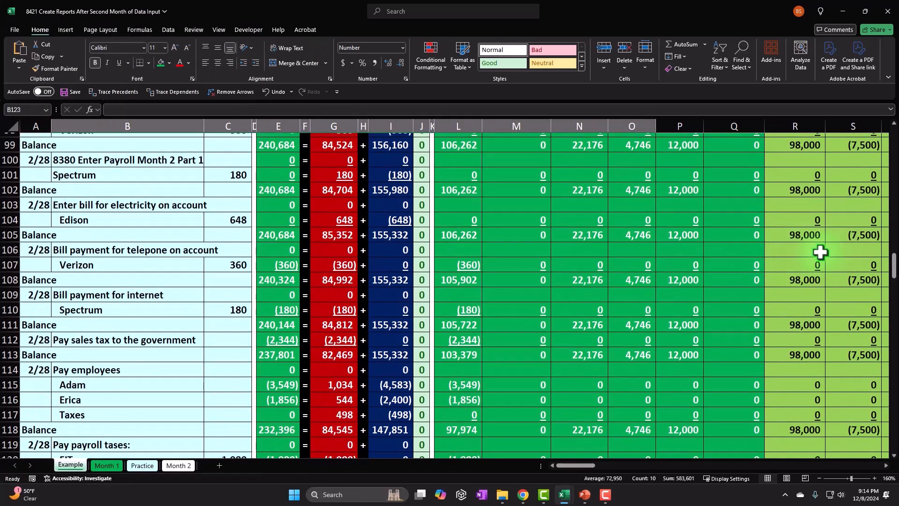
drag(894, 265, 893, 136)
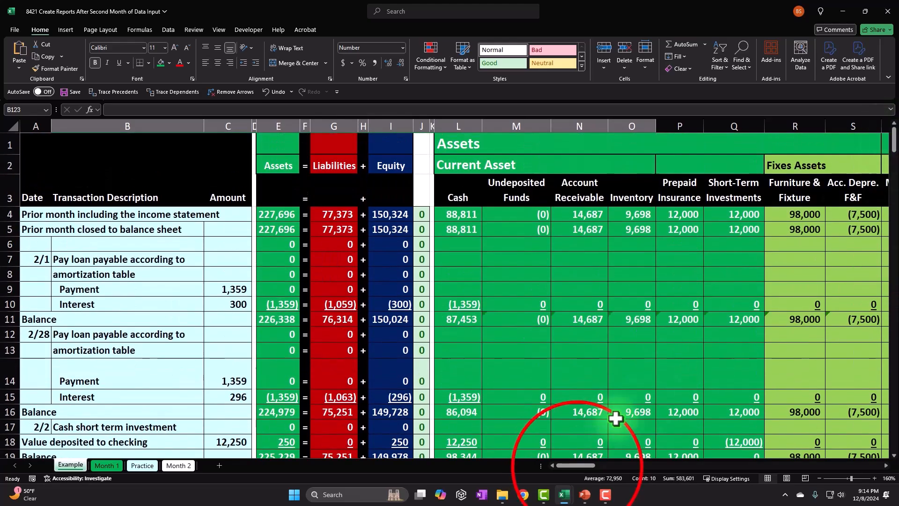
- Examine the completed balance sheet, income statement and statement of equity on the Example sheet
drag(576, 465, 852, 474)
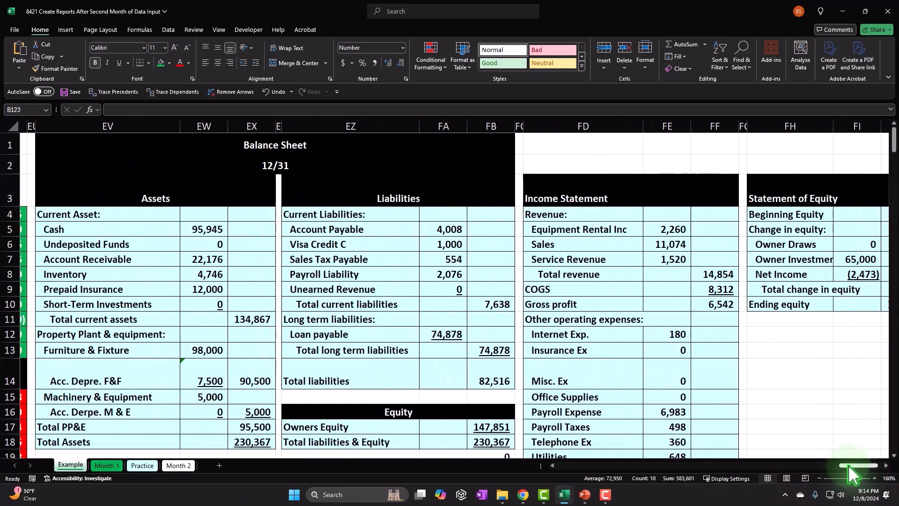
click(253, 144)
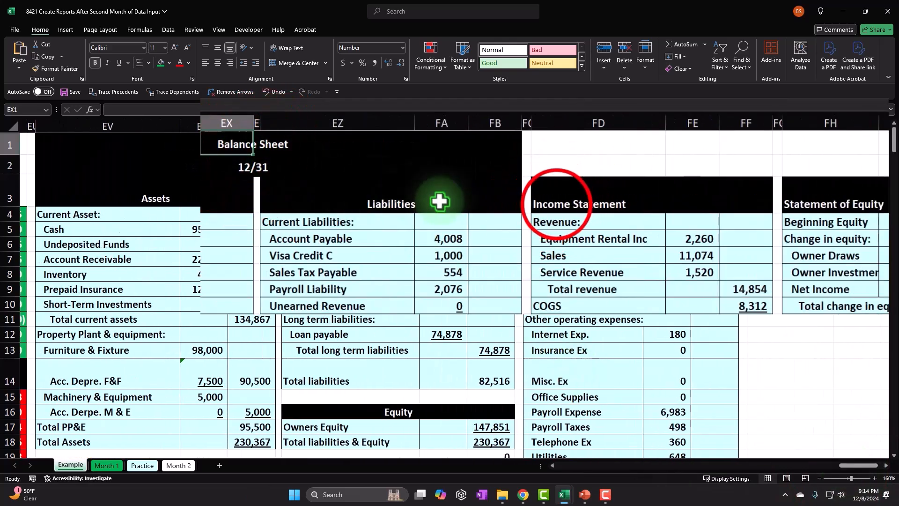
click(809, 196)
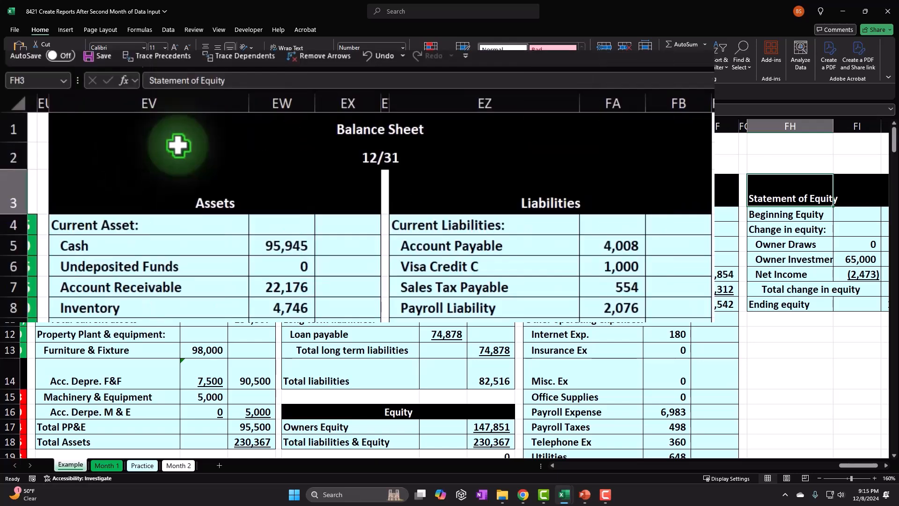
click(178, 145)
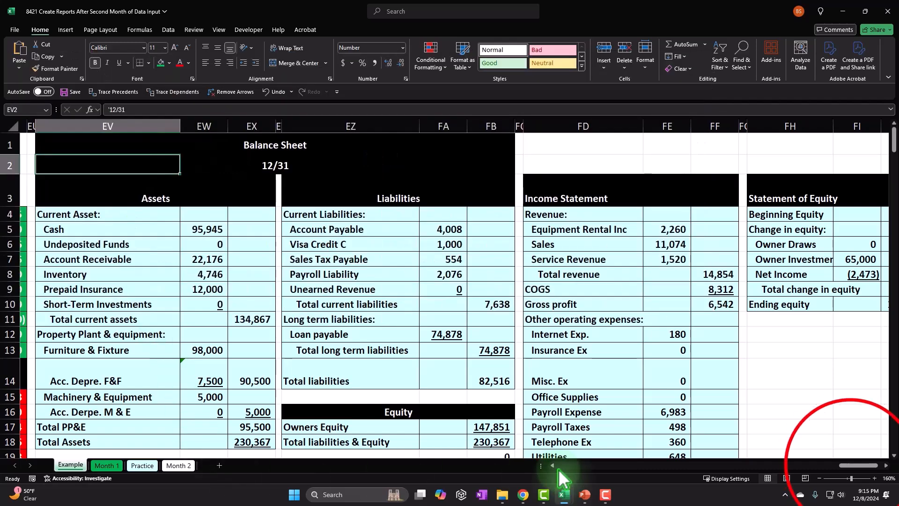
- Examine the list of account balances that feeds the Example sheet's balance sheet, starting from Cash
drag(854, 465, 837, 471)
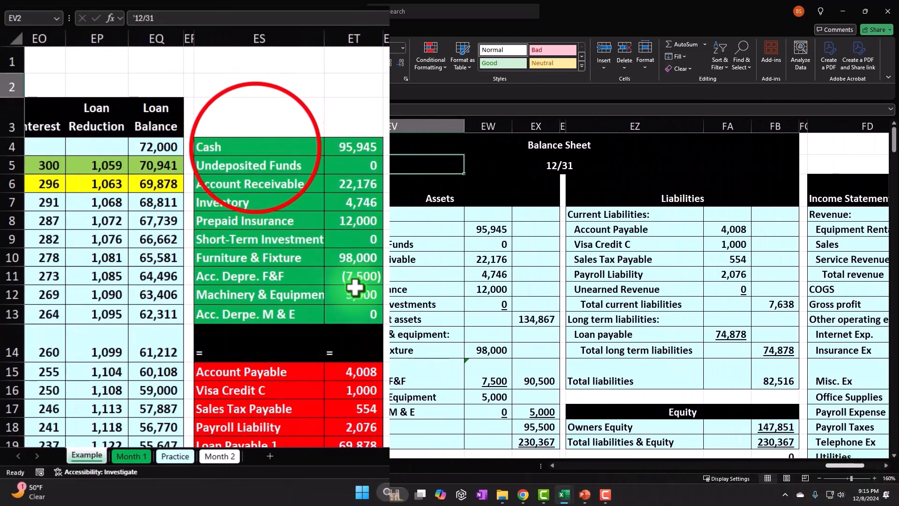
drag(213, 219, 294, 401)
drag(363, 376, 357, 388)
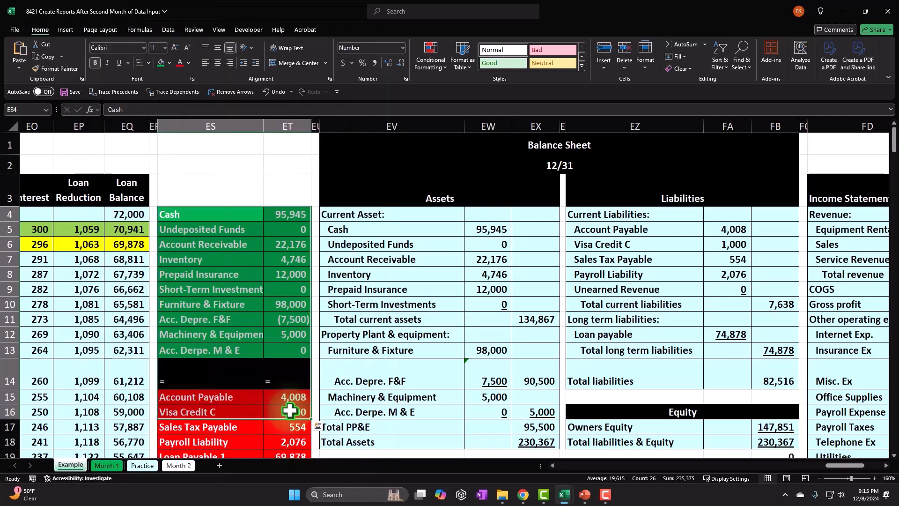
- Unfreeze the panes on the Month 2 sheet
click(173, 465)
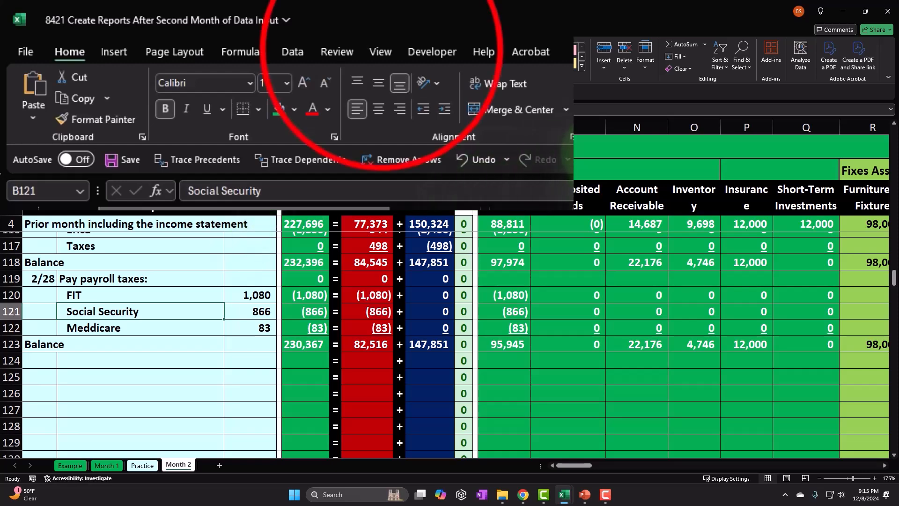
click(219, 30)
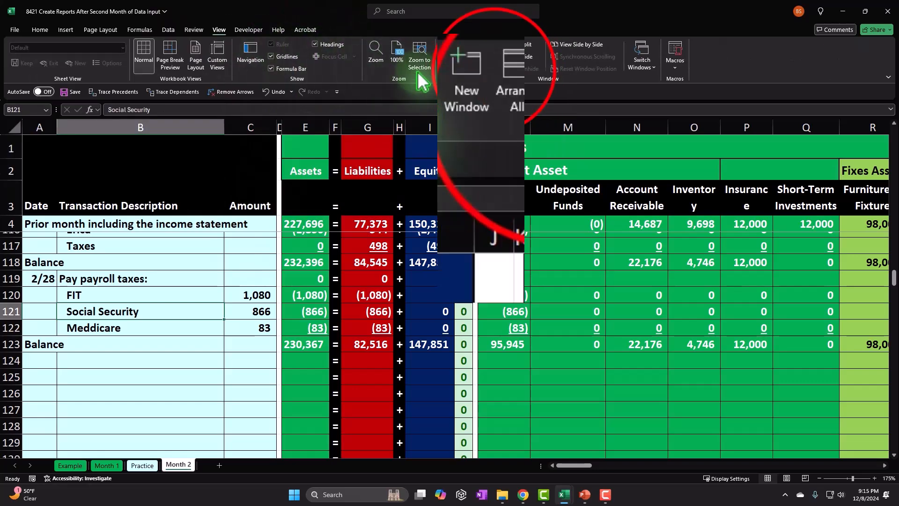
click(497, 59)
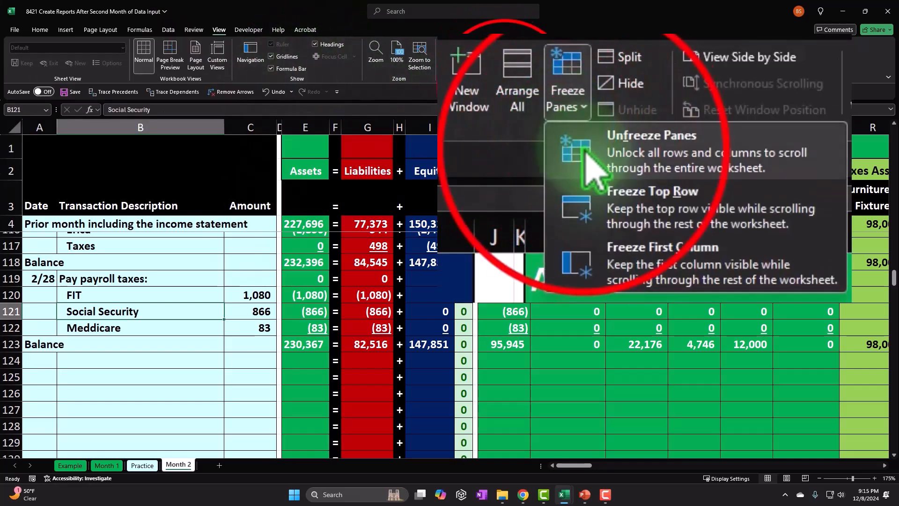
click(504, 86)
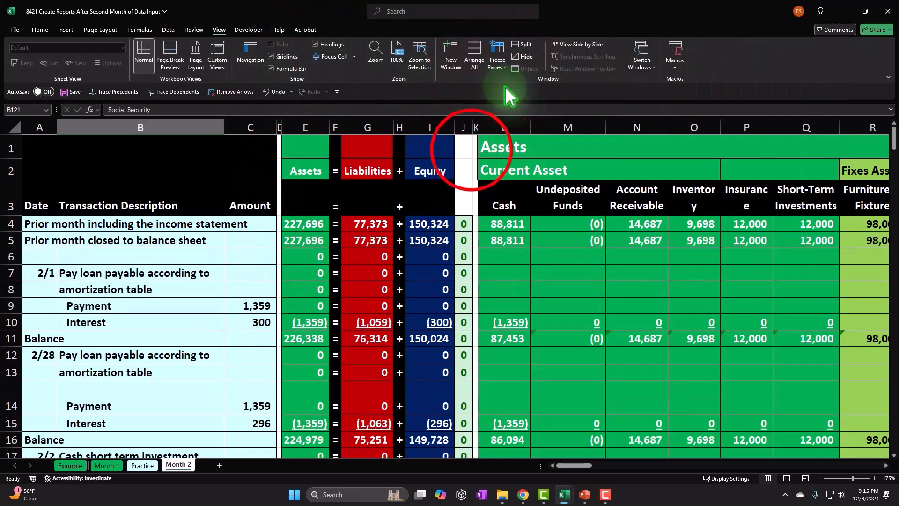
- Examine the account balance list in columns ES and ET of the Month 2 sheet, from Cash through Utilities
click(473, 149)
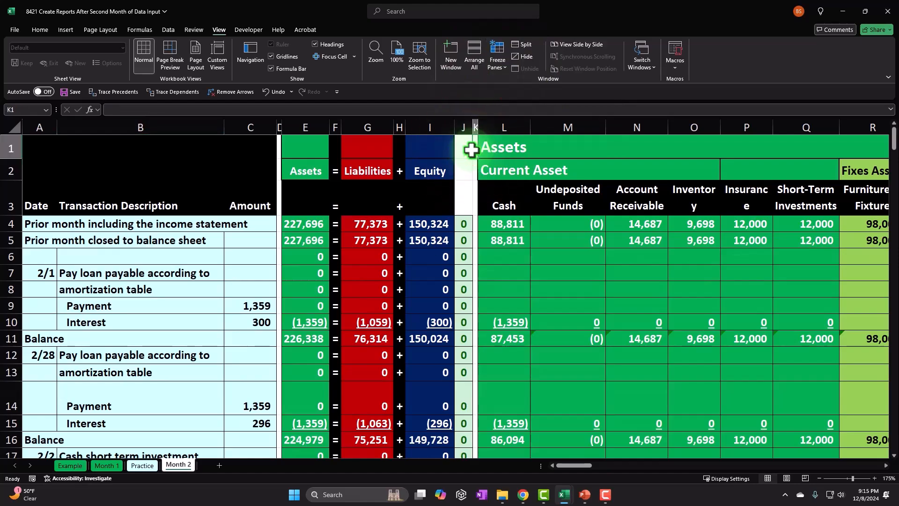
key(Right)
key(Right)
key(Right)
key(Right)
key(Right)
key(Right)
key(Right)
key(Right)
key(Right)
key(Right)
key(Right)
key(Right)
key(Right)
key(Right)
key(Right)
key(Right)
key(Right)
key(Right)
key(Right)
key(Right)
key(Right)
key(Right)
key(Right)
key(Right)
key(Right)
key(Right)
key(Right)
key(Right)
key(Right)
key(Right)
key(Right)
key(Right)
key(Right)
key(Right)
key(Right)
key(Right)
key(Right)
key(Right)
key(Right)
key(Right)
key(Right)
key(Right)
key(Right)
key(Right)
key(Right)
key(Right)
key(Right)
key(Right)
key(Right)
key(Right)
key(Right)
key(Right)
key(Right)
key(Right)
key(Right)
key(Right)
key(Right)
key(Right)
key(Right)
key(Right)
key(Left)
key(Left)
key(Left)
key(Left)
key(Left)
key(Left)
key(Left)
key(Left)
key(Left)
key(Left)
key(Left)
key(Left)
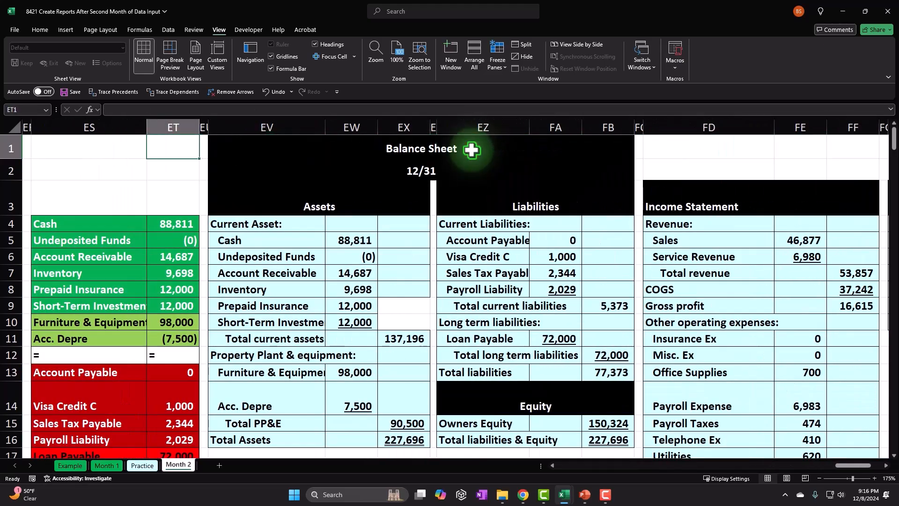
key(Left)
key(Left)
key(Left)
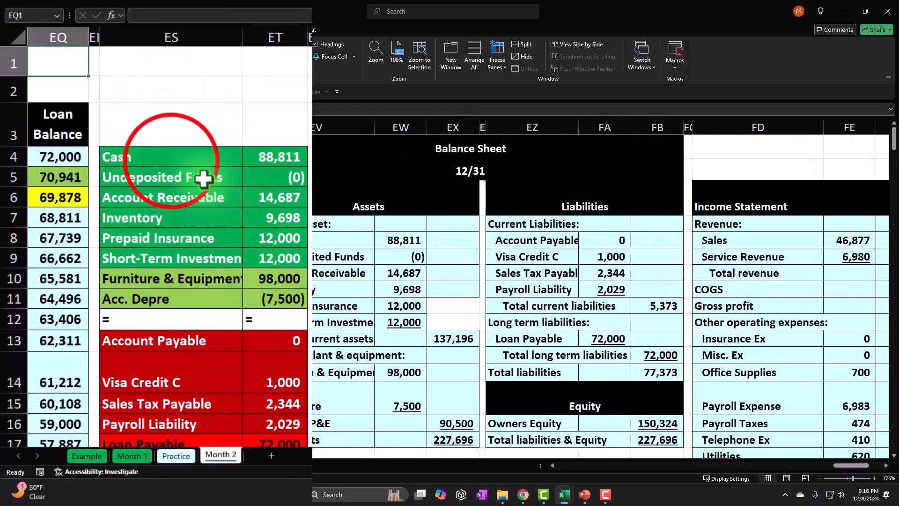
drag(173, 161, 248, 406)
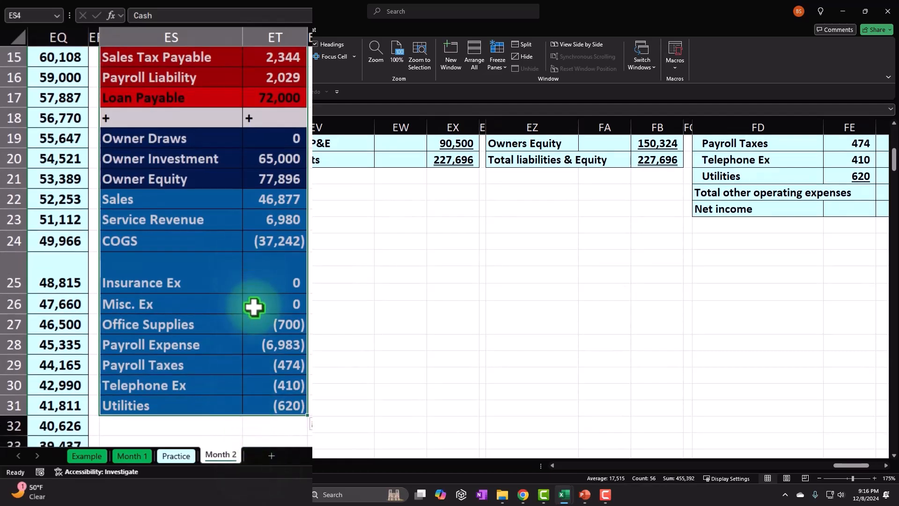
scroll(256, 308, up, 5)
- Look over the Month 2 balance sheet, income statement and statement of equity, checking the Service Revenue and Beginning Equity lines
click(367, 196)
drag(843, 465, 856, 465)
click(548, 257)
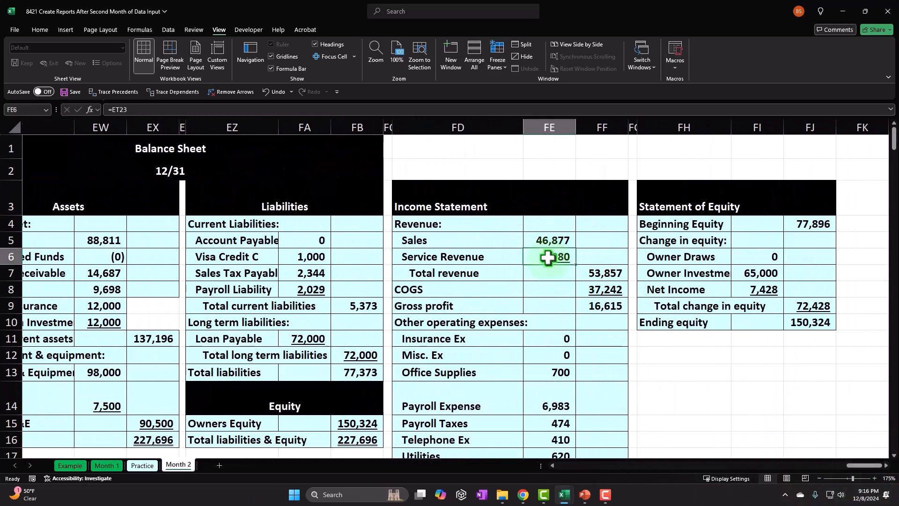
click(649, 222)
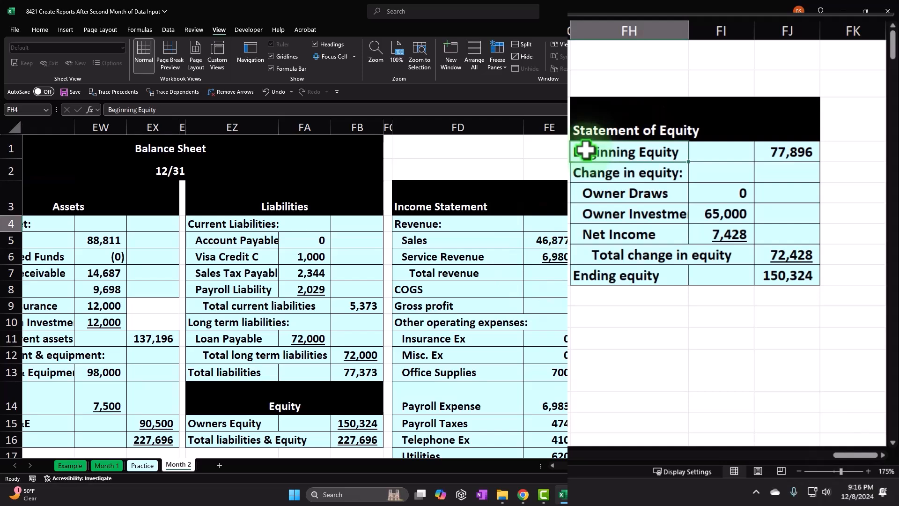
- Compare the Month 2 balance sheet heading and its liability lines with the income statement layout
drag(848, 466, 832, 468)
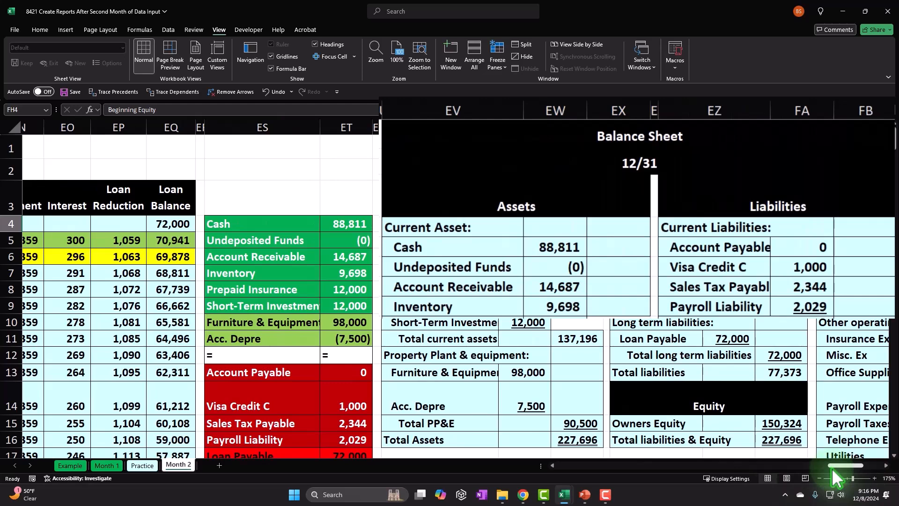
drag(454, 169, 854, 205)
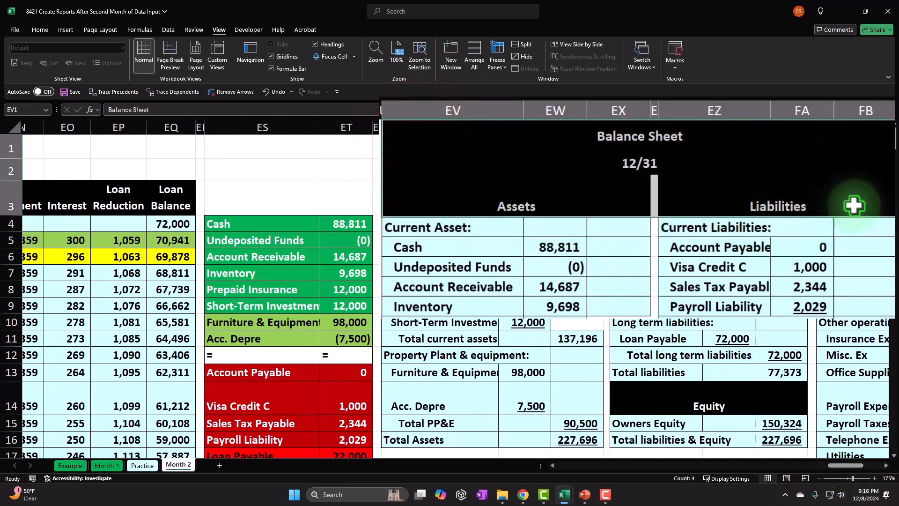
drag(841, 468, 856, 465)
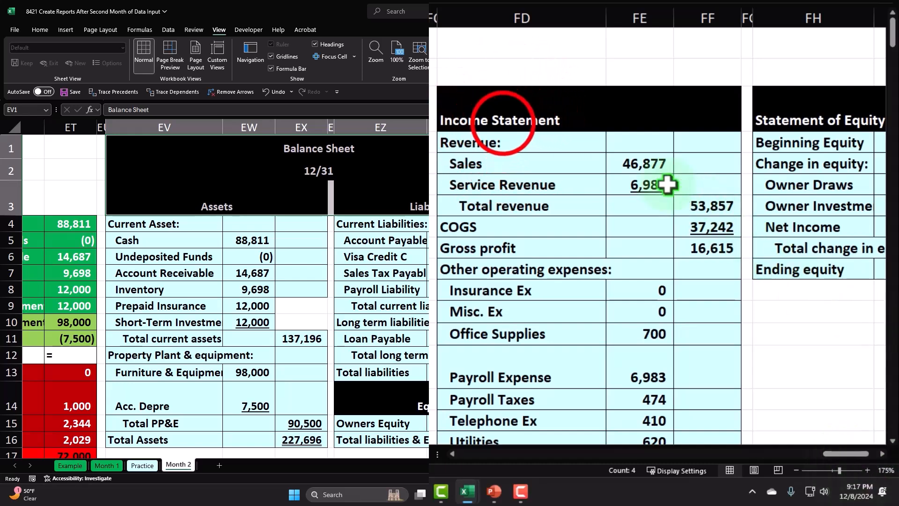
click(502, 121)
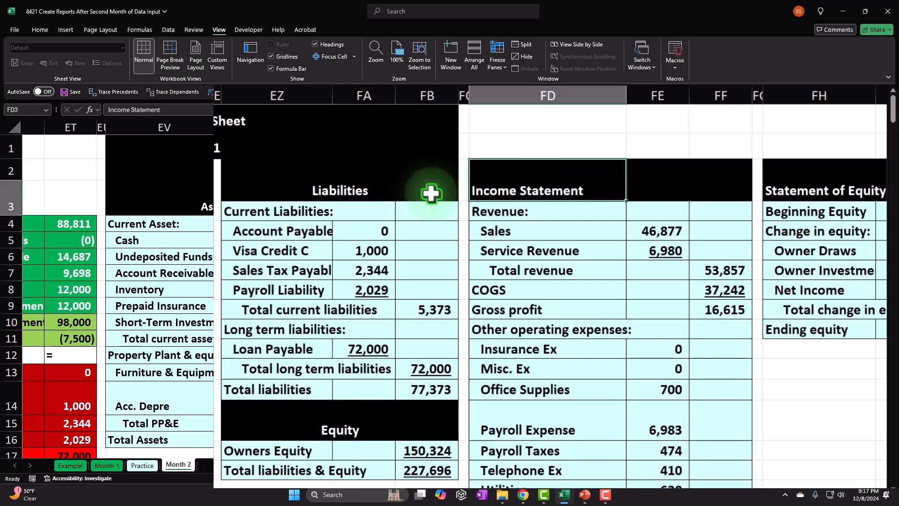
click(390, 247)
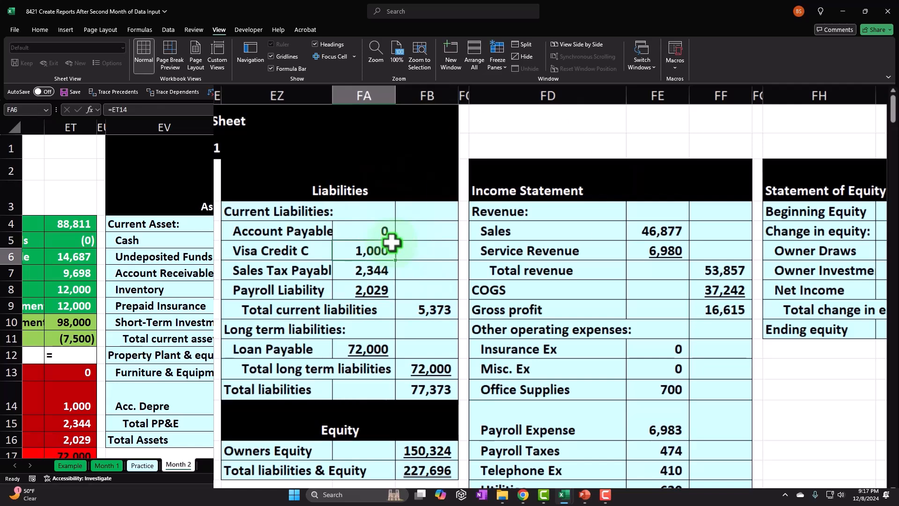
- Examine the income statement beside the Equity section, and compare Total Assets with Total liabilities & Equity
click(516, 191)
scroll(483, 283, down, 1)
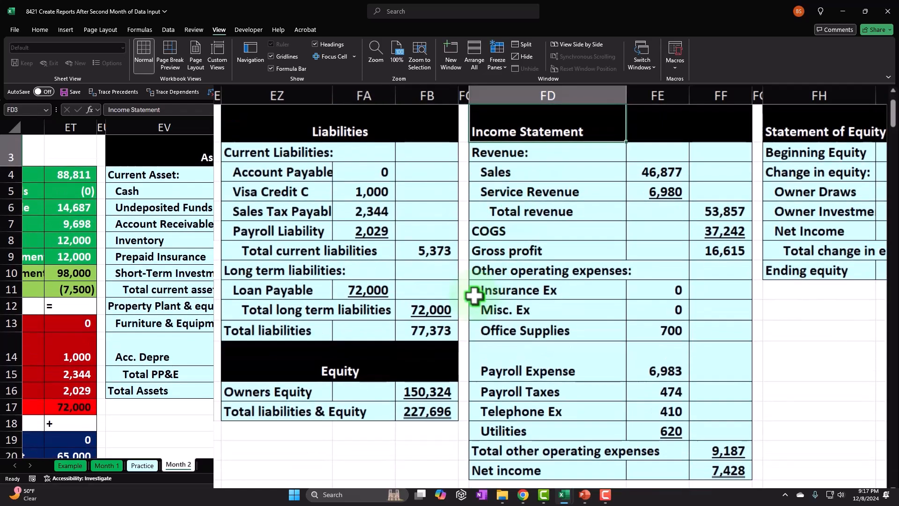
drag(283, 356, 406, 403)
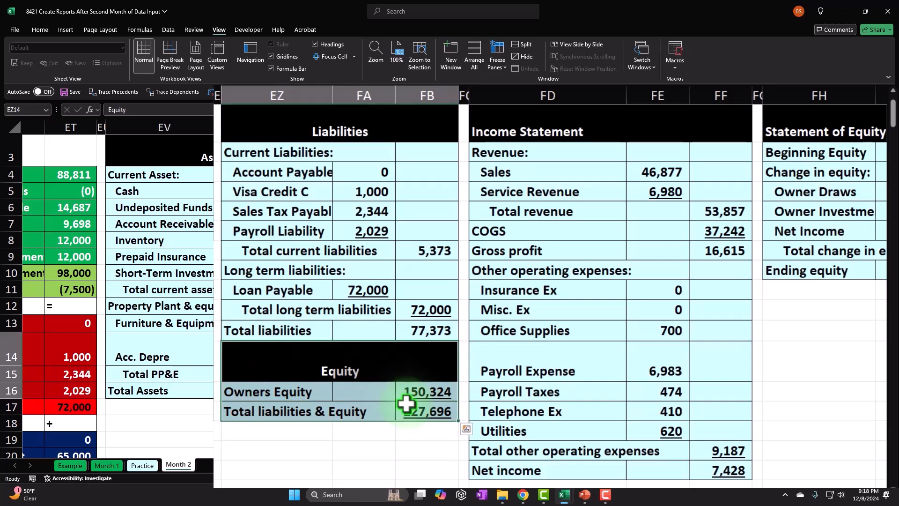
click(217, 411)
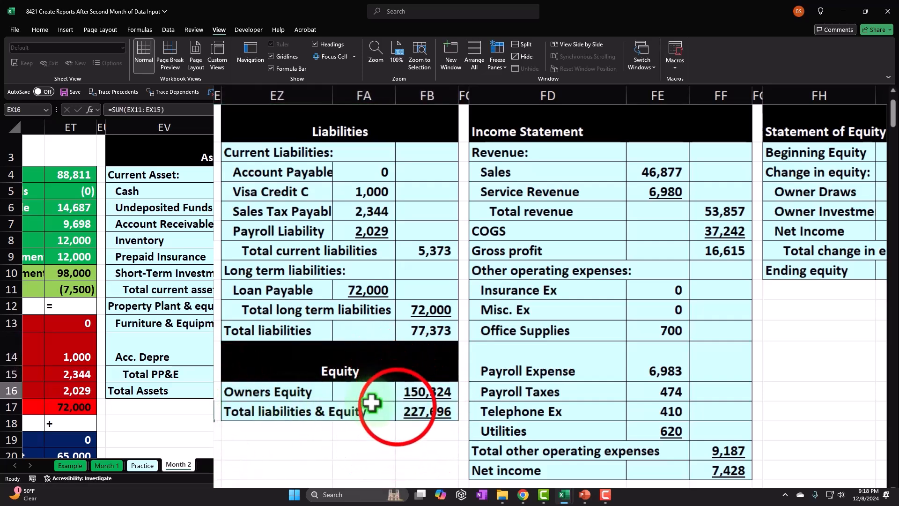
click(398, 409)
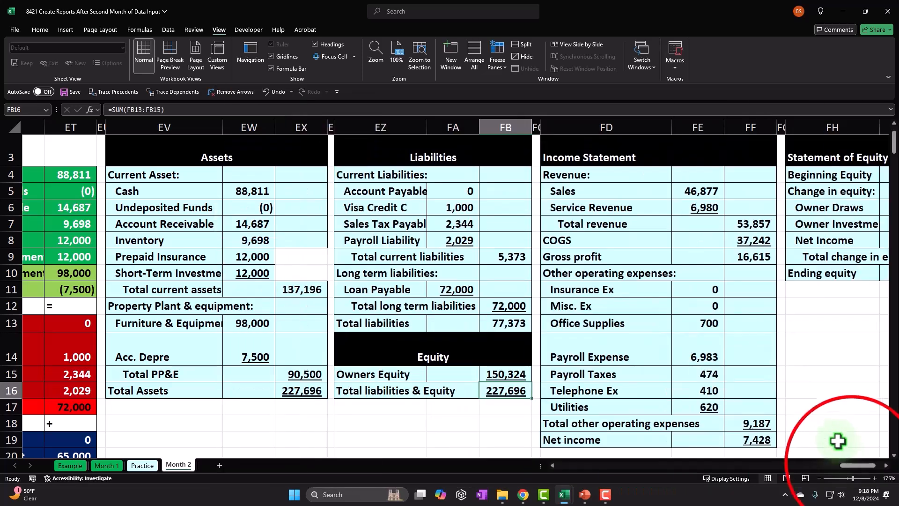
- Compare the whole Statement of Equity with the Equity section of the Month 2 balance sheet
scroll(838, 435, right, 3)
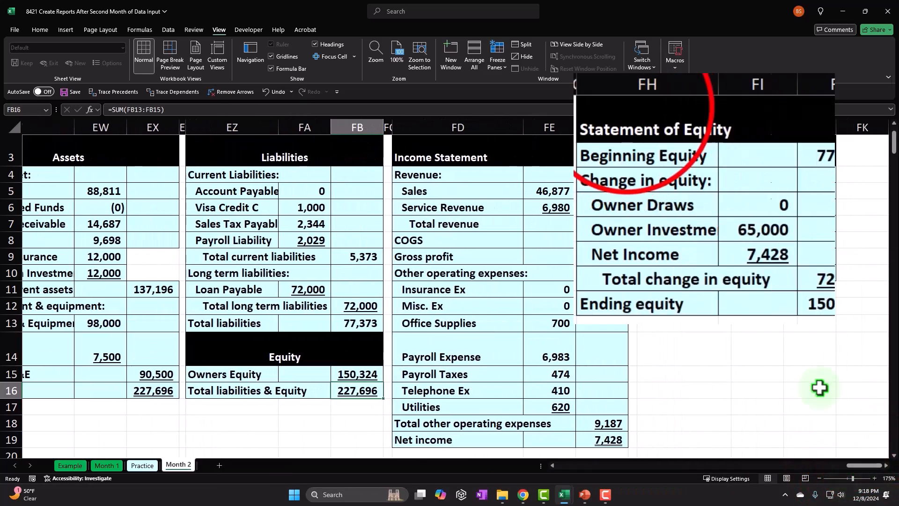
drag(642, 119, 849, 298)
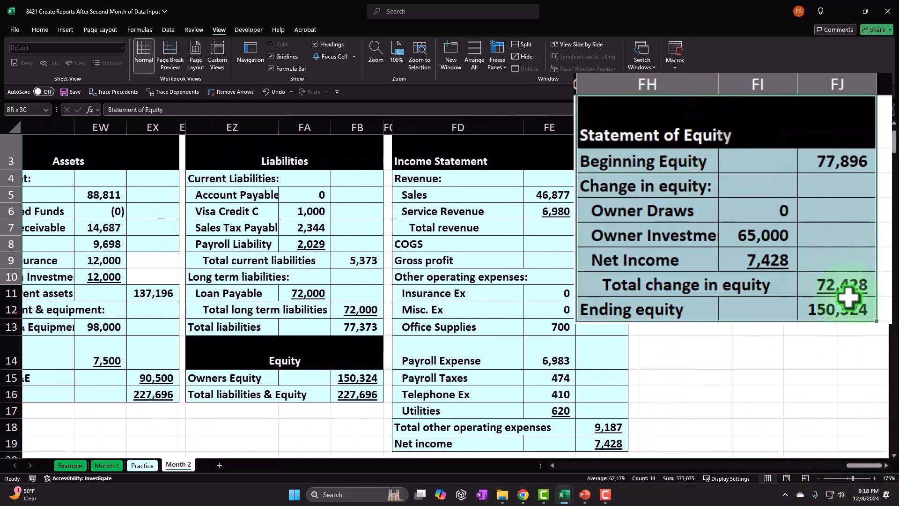
click(224, 352)
drag(279, 313, 451, 360)
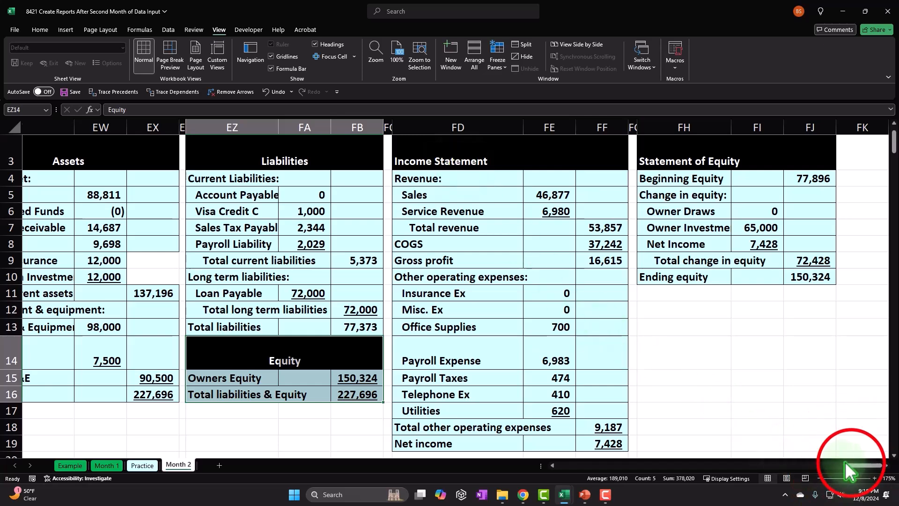
- Hide columns EV through FJ, which hold the balance sheet, income statement and statement of equity on the Month 2 sheet
drag(851, 464, 838, 463)
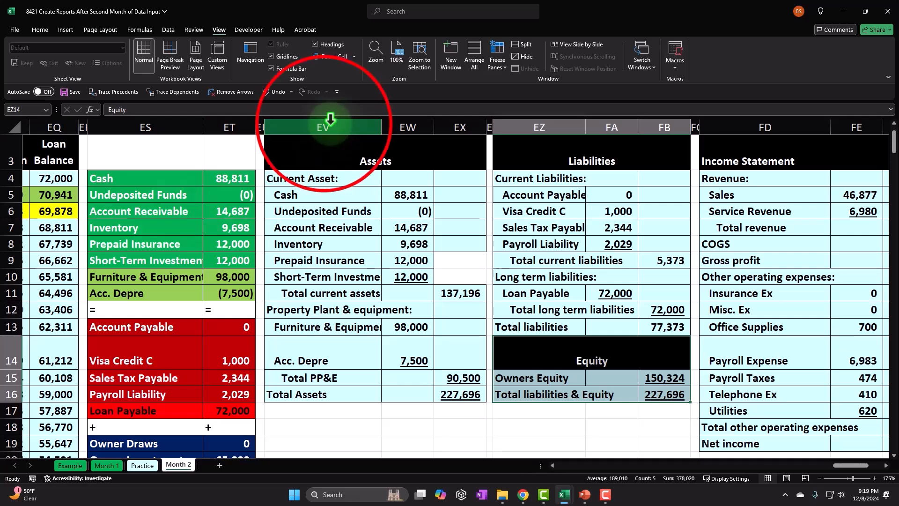
click(324, 123)
drag(324, 123, 732, 137)
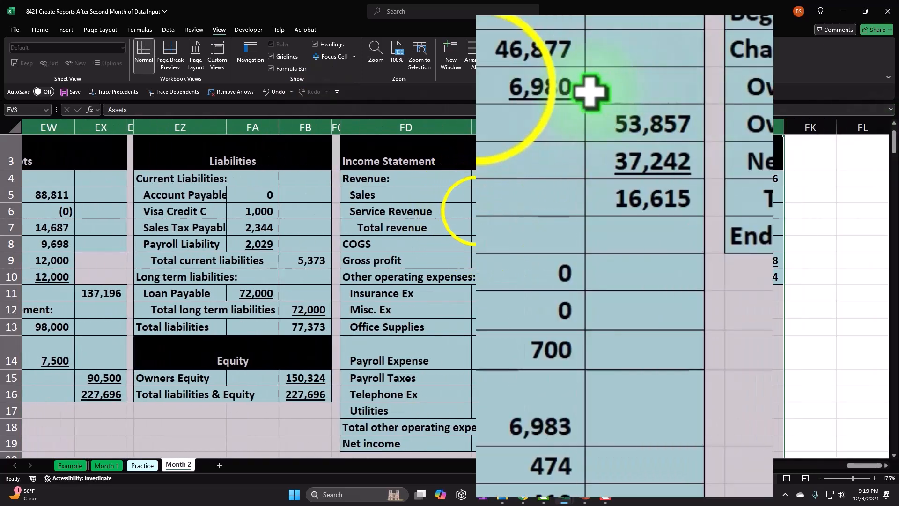
right_click(479, 211)
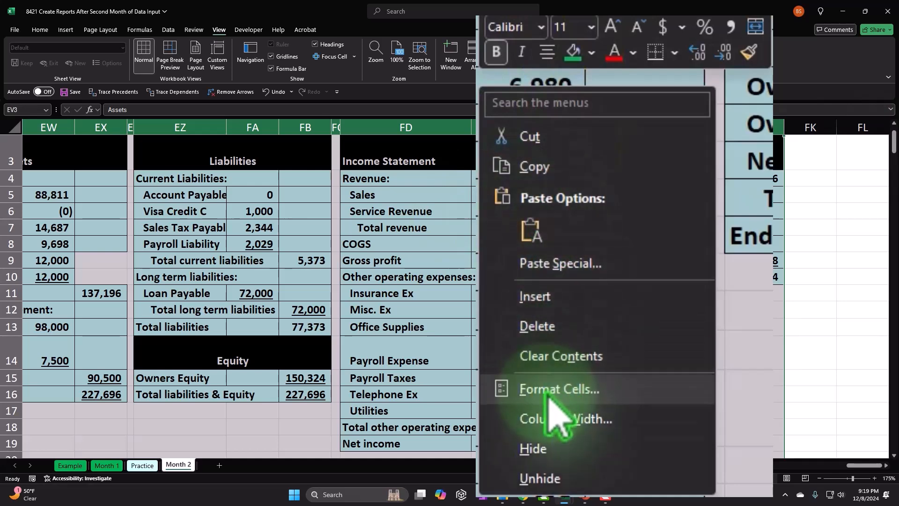
click(543, 448)
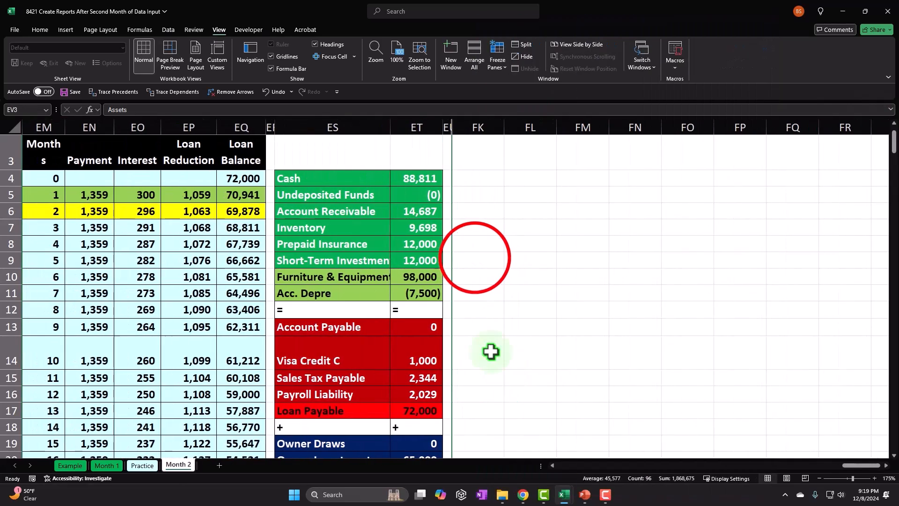
click(475, 257)
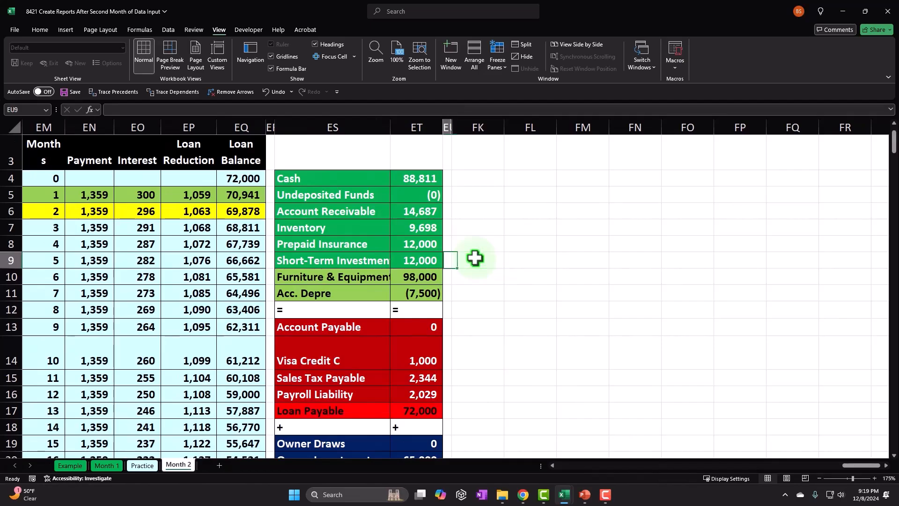
- Select the account headings in row 3 of the transaction worksheet, from Cash in L3 through Interest Expense in AU3
key(Left)
key(Left)
key(Left)
key(Left)
key(Left)
key(Left)
key(Left)
key(Left)
key(Left)
key(Left)
key(Left)
key(Left)
key(Left)
key(Left)
key(Left)
key(Left)
key(Left)
key(Left)
key(Left)
key(Left)
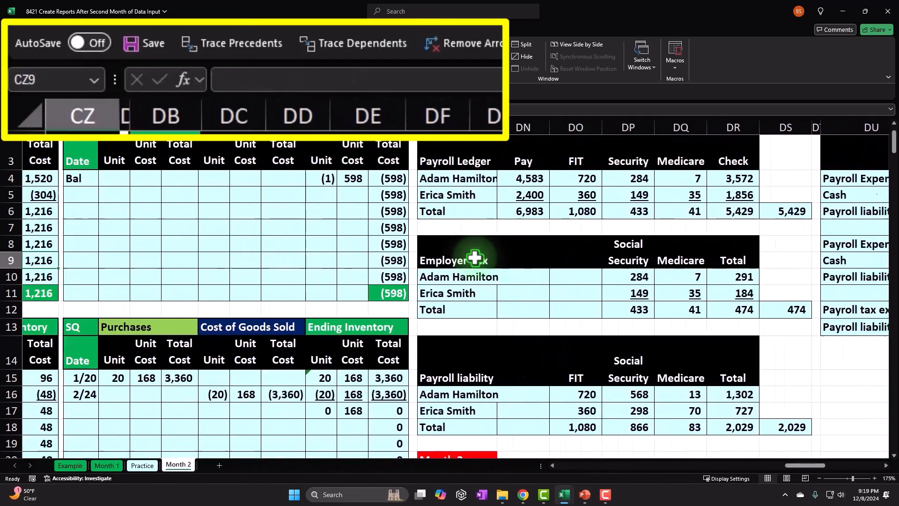
key(Left)
key(Left)
key(Left)
key(Left)
key(Left)
key(Left)
key(Left)
key(Left)
key(Left)
key(Left)
key(Left)
key(Left)
key(Left)
key(Left)
key(Left)
key(Left)
key(Left)
key(Left)
key(Left)
key(Left)
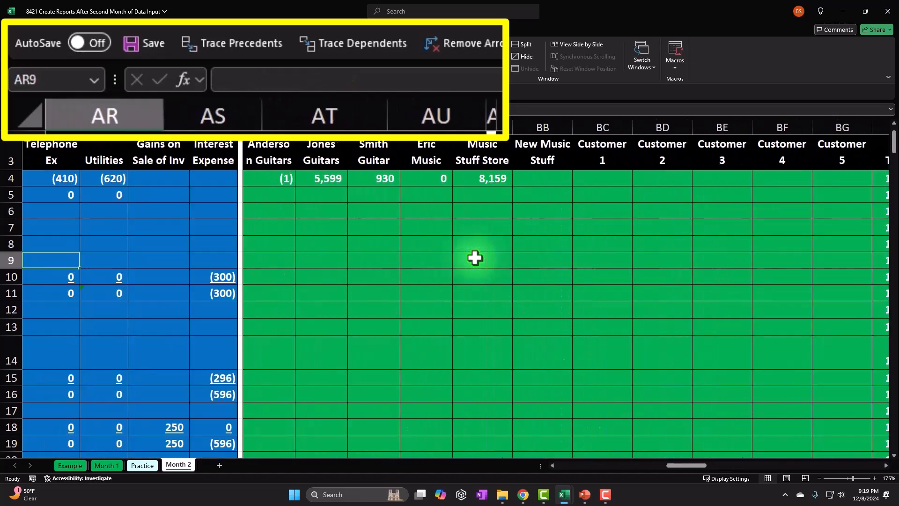
key(Left)
key(Left)
key(Left)
key(Left)
key(Left)
key(Left)
key(Left)
key(Left)
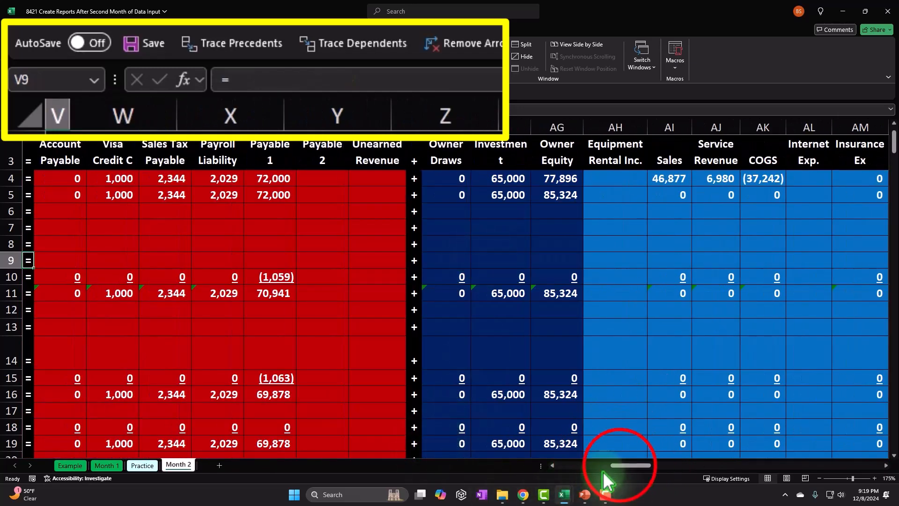
drag(620, 465, 581, 485)
drag(561, 154, 832, 163)
- Add the ending balances in row 123, columns L to AU, to the selected headings and copy both rows
drag(658, 465, 592, 471)
scroll(447, 369, down, 2)
scroll(482, 331, down, 13)
scroll(476, 331, down, 19)
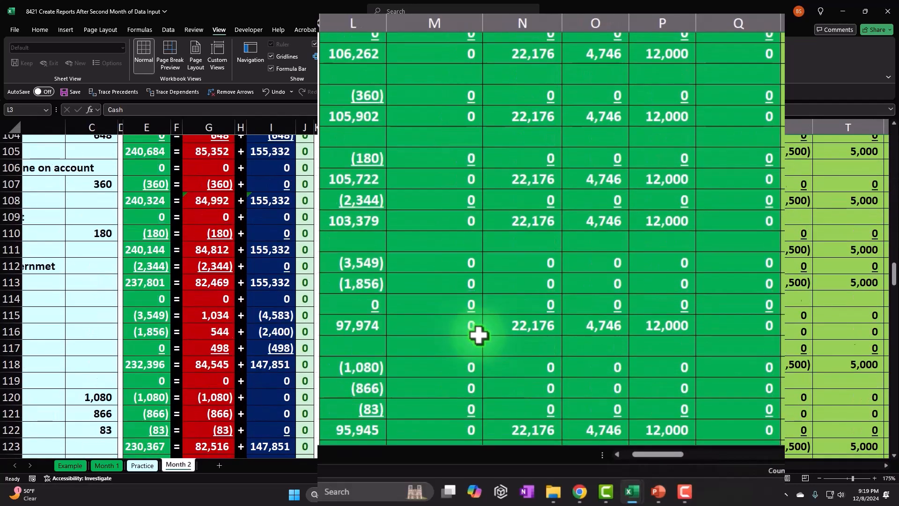
scroll(478, 335, down, 5)
scroll(463, 327, up, 2)
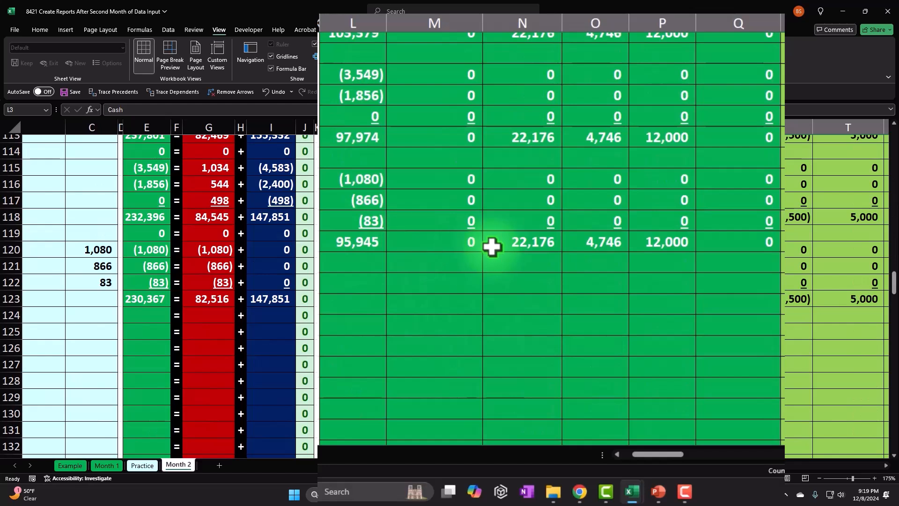
drag(359, 242, 830, 297)
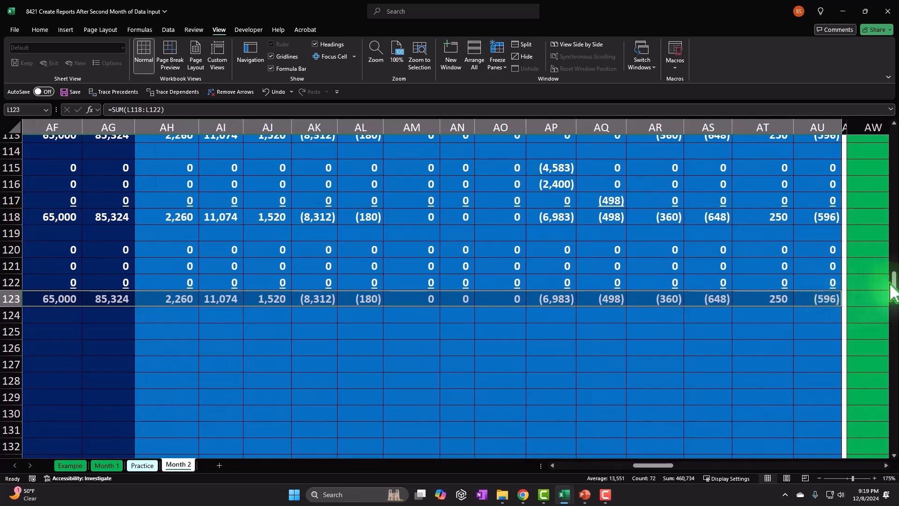
drag(892, 283, 890, 141)
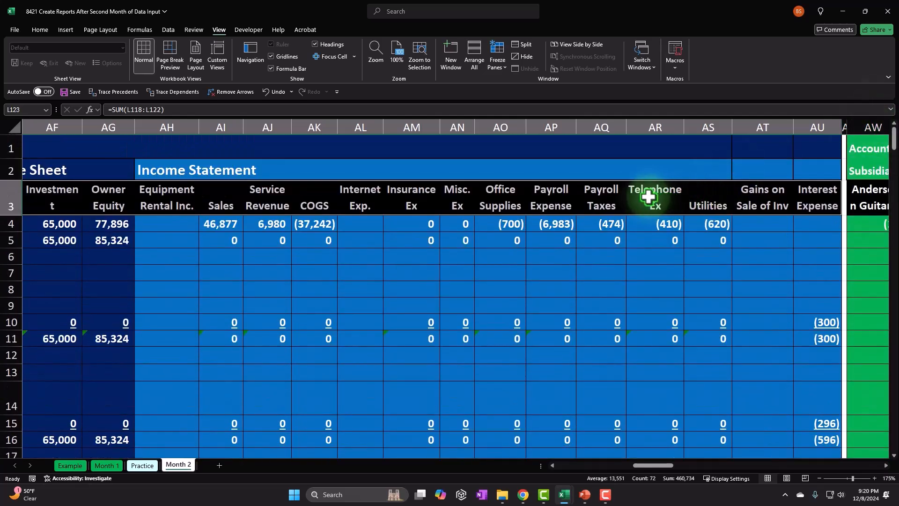
right_click(651, 197)
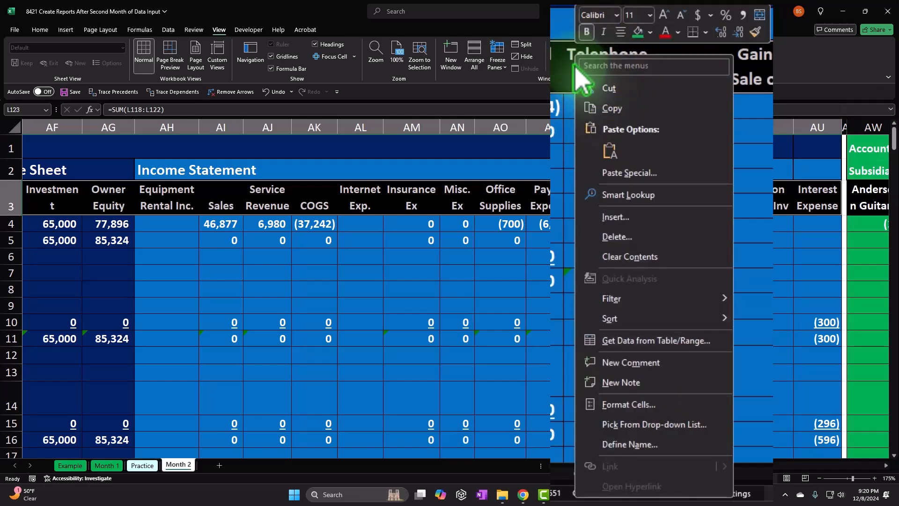
click(599, 110)
- Paste the copied headings and balances as values only, starting at cell FM1 in the blank area beyond the hidden reports
drag(894, 283, 883, 41)
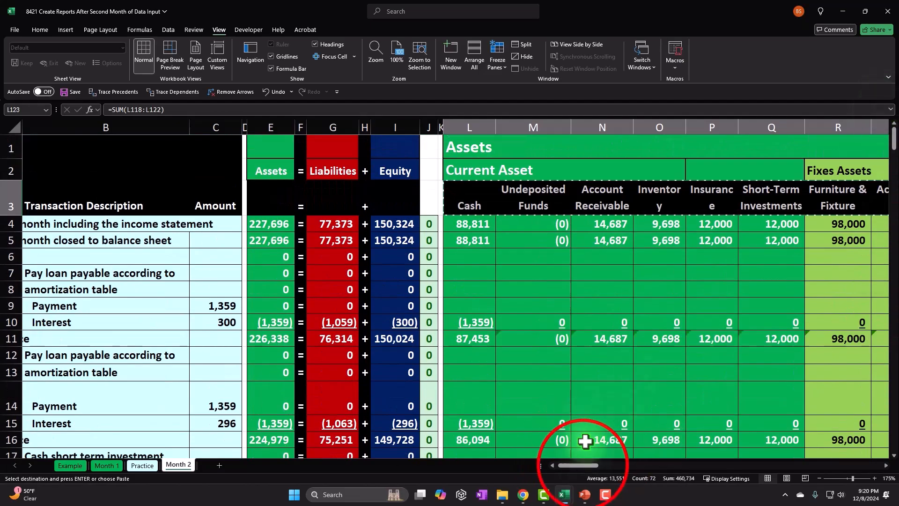
drag(581, 465, 866, 463)
click(846, 226)
key(Right)
key(Right)
key(Right)
key(Right)
key(Right)
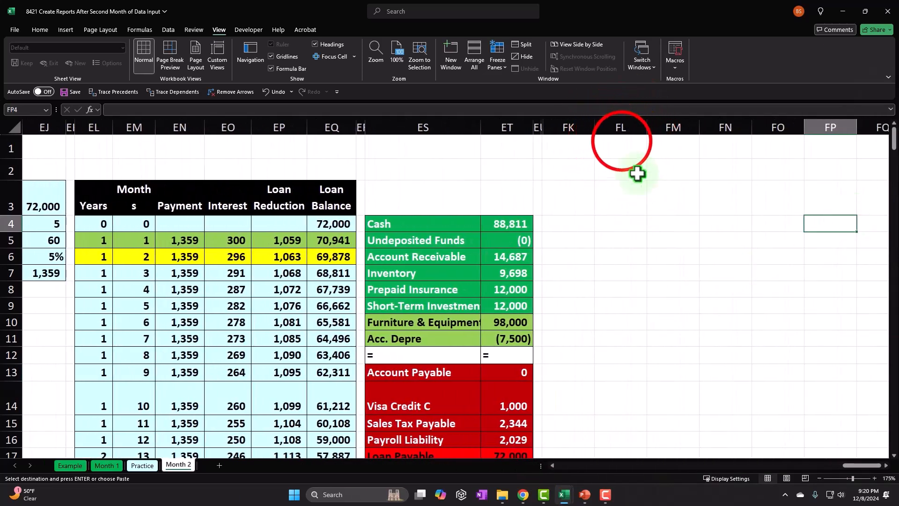
click(622, 141)
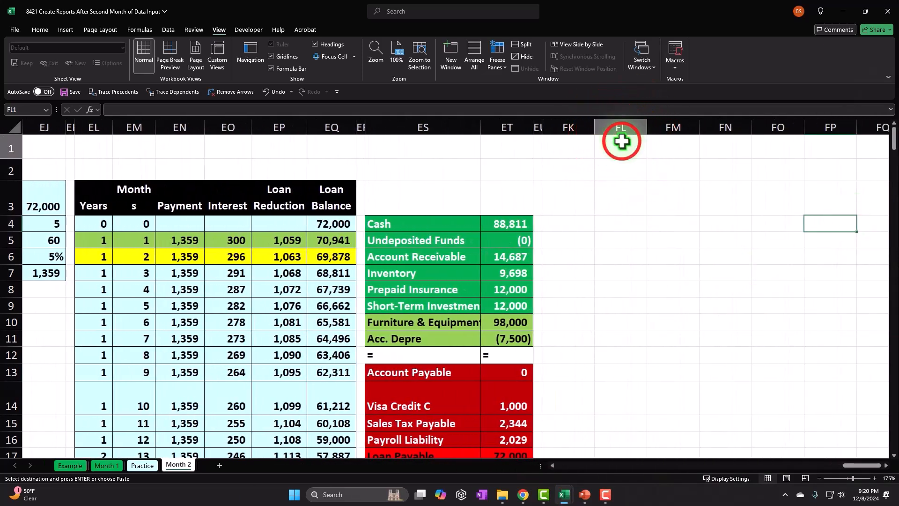
click(669, 143)
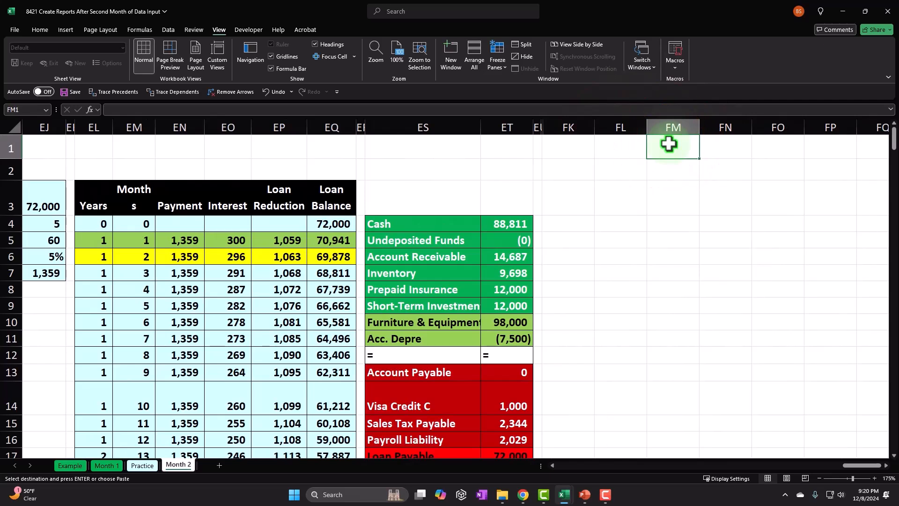
right_click(669, 144)
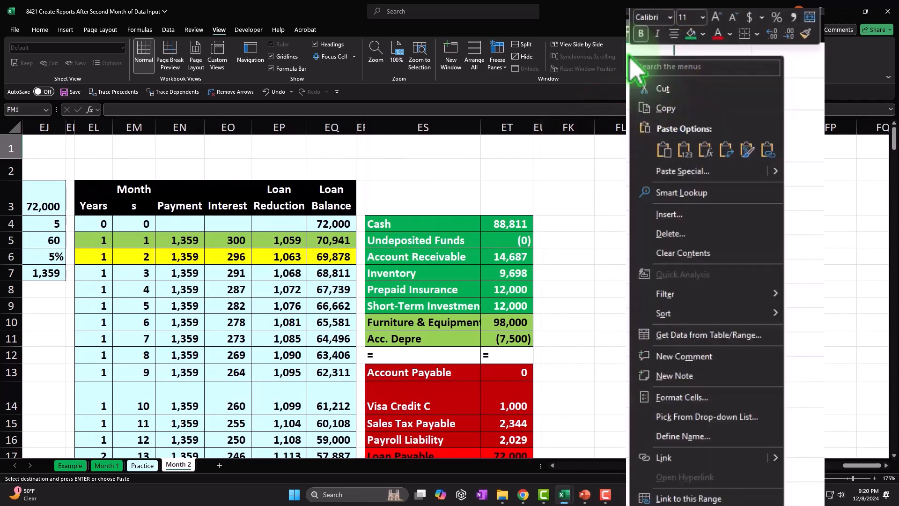
click(683, 154)
- Copy the account headings in FM1:GV1, paste them transposed starting at FL4, and fit column FL to the account names
key(Right)
key(Right)
key(Right)
key(Right)
key(Right)
key(Right)
key(Right)
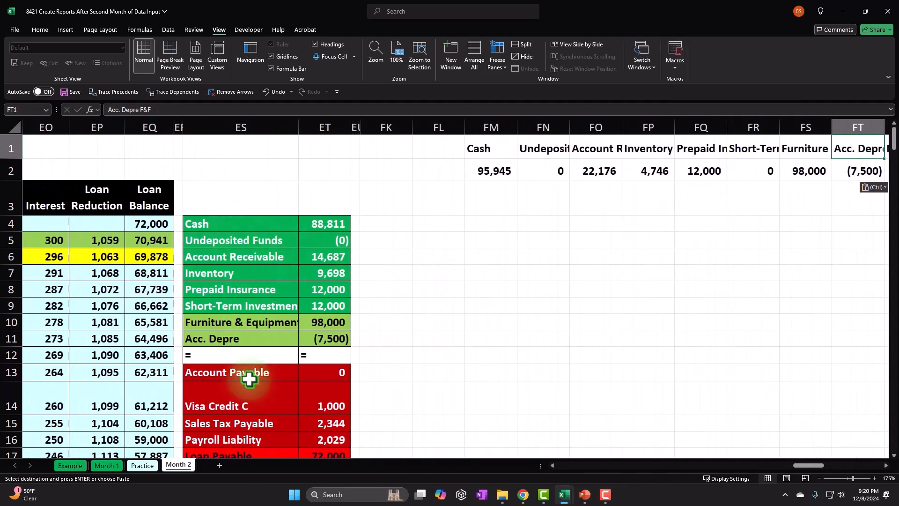
drag(478, 154, 796, 148)
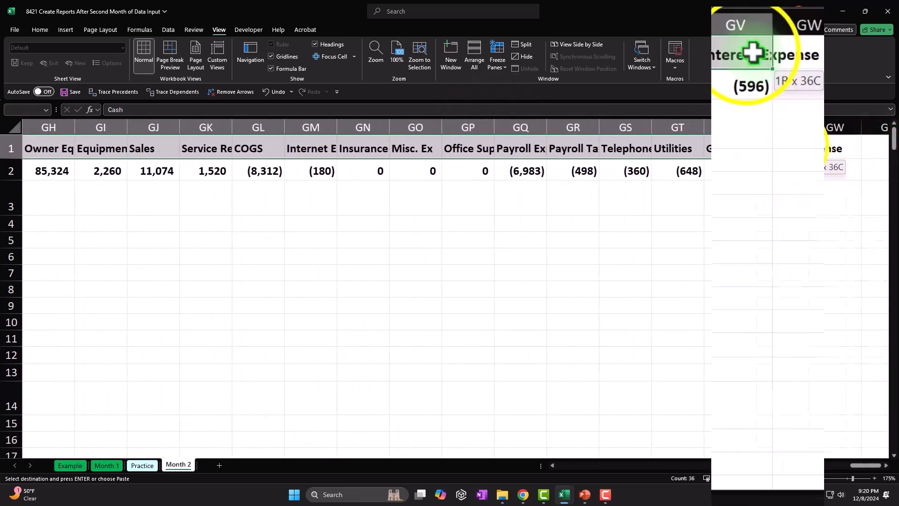
right_click(748, 52)
click(785, 103)
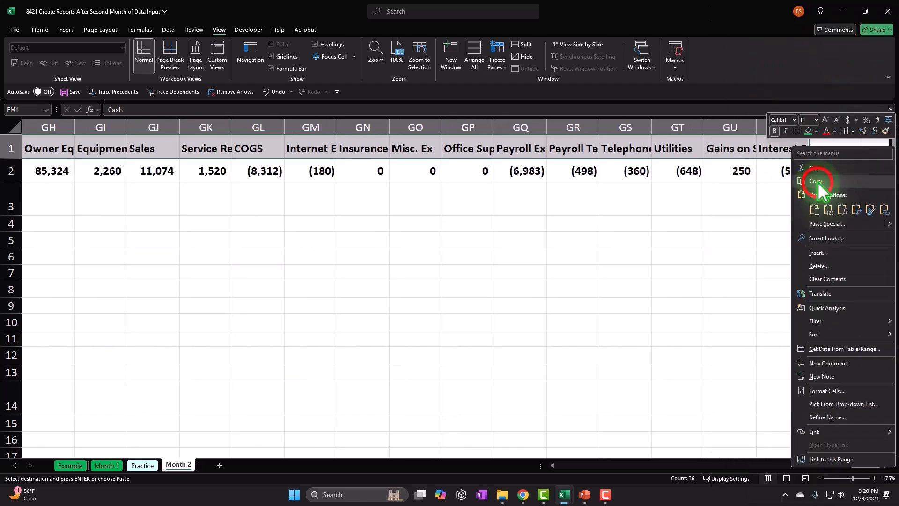
scroll(829, 345, left, 10)
click(386, 225)
right_click(404, 225)
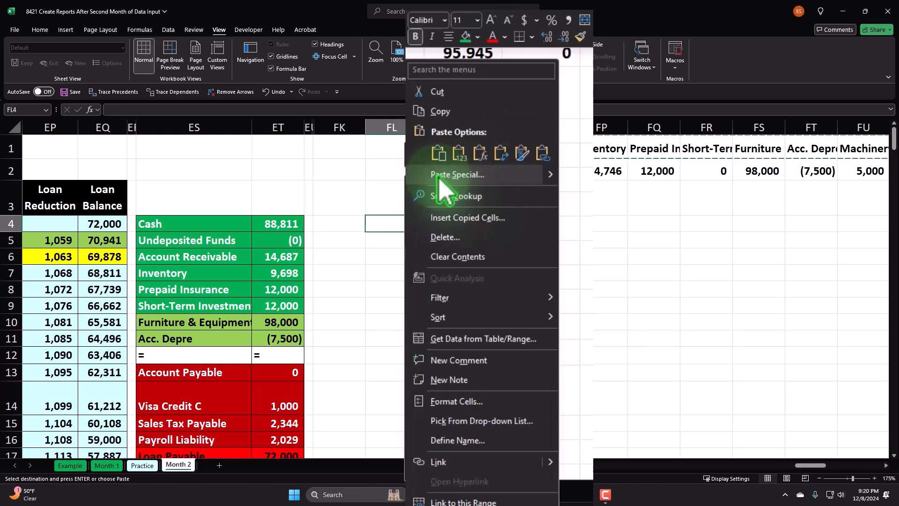
click(450, 175)
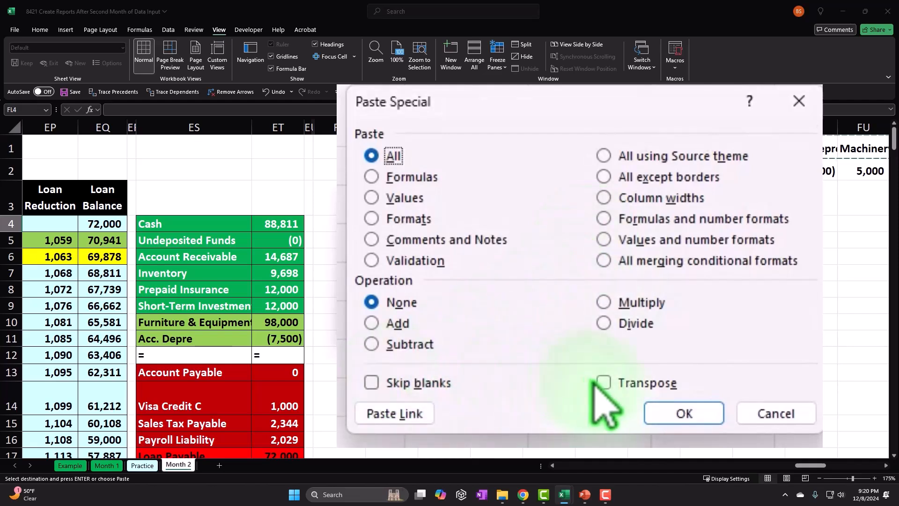
click(604, 382)
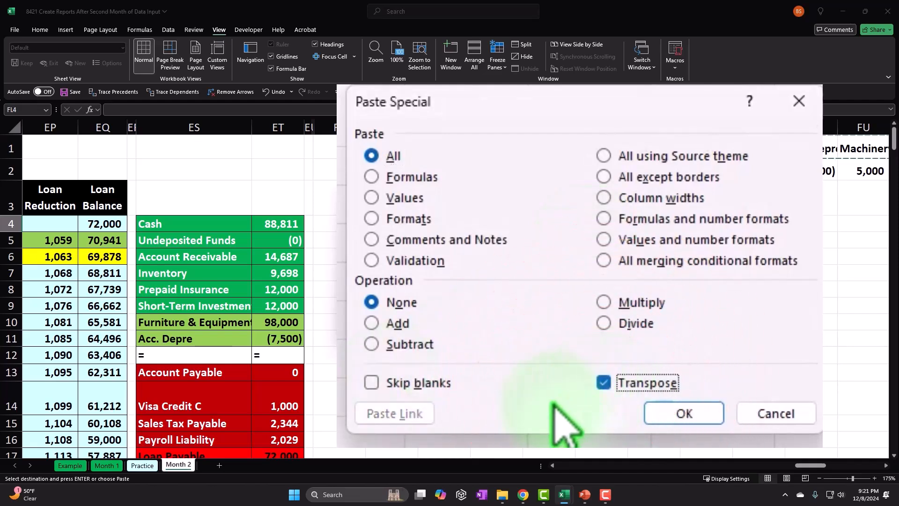
click(702, 414)
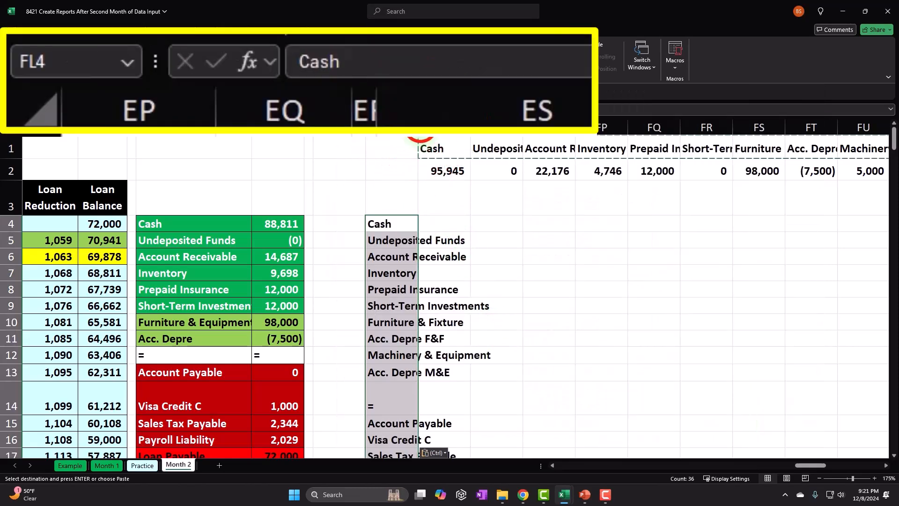
double_click(418, 127)
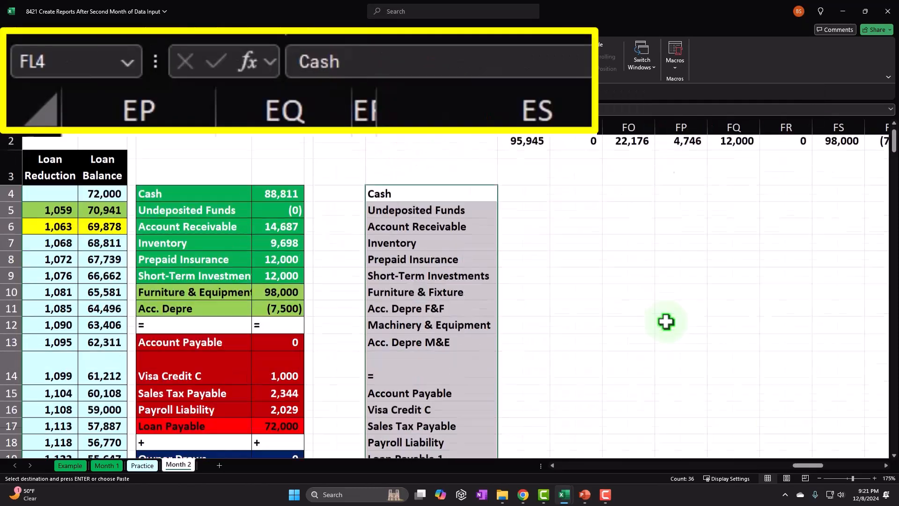
- Copy the balances in row 2 from FM to GV and paste them transposed starting at FM4, beside the account names
drag(536, 175, 605, 171)
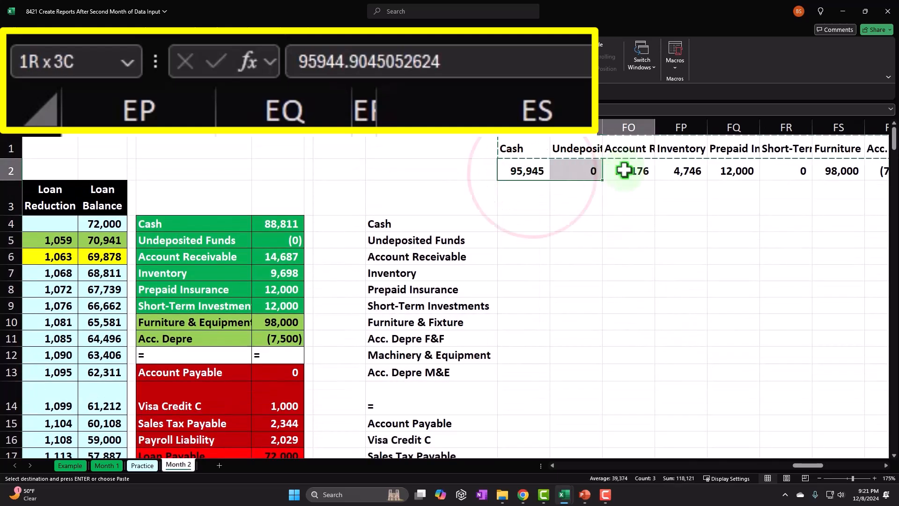
drag(887, 171, 797, 177)
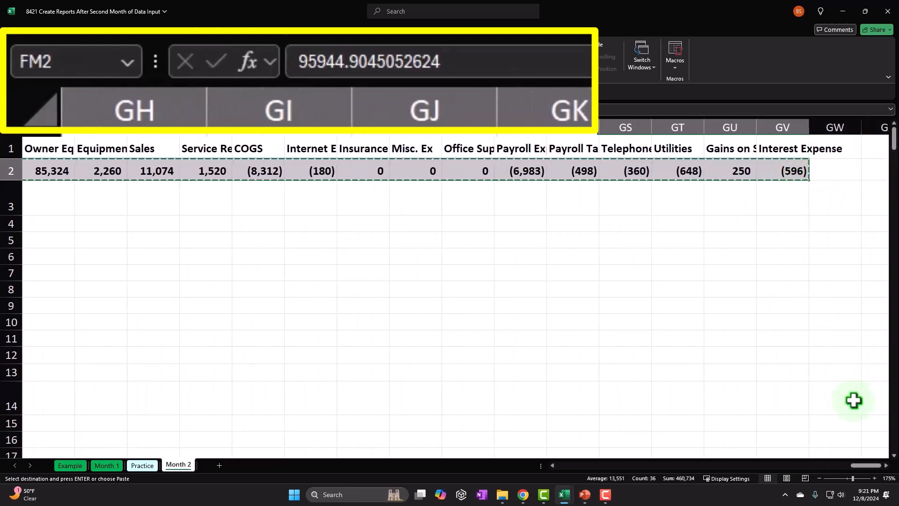
key(Left)
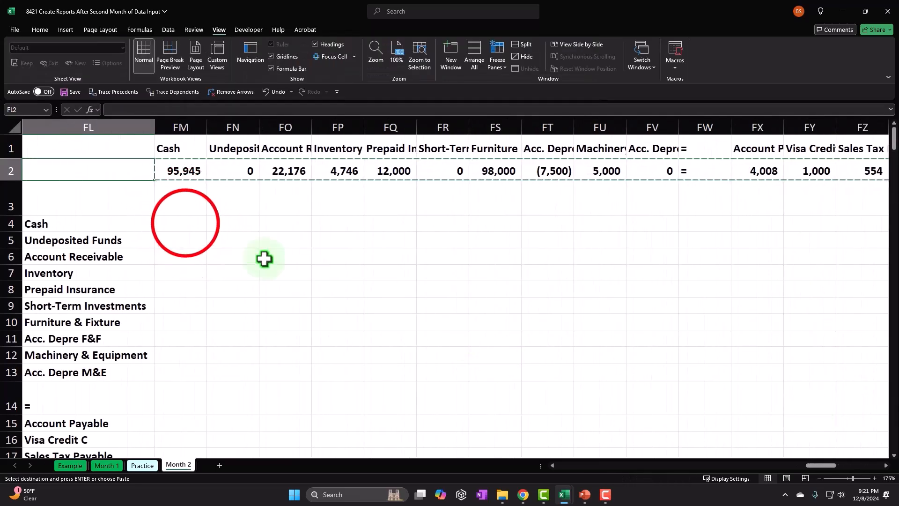
click(186, 223)
right_click(186, 223)
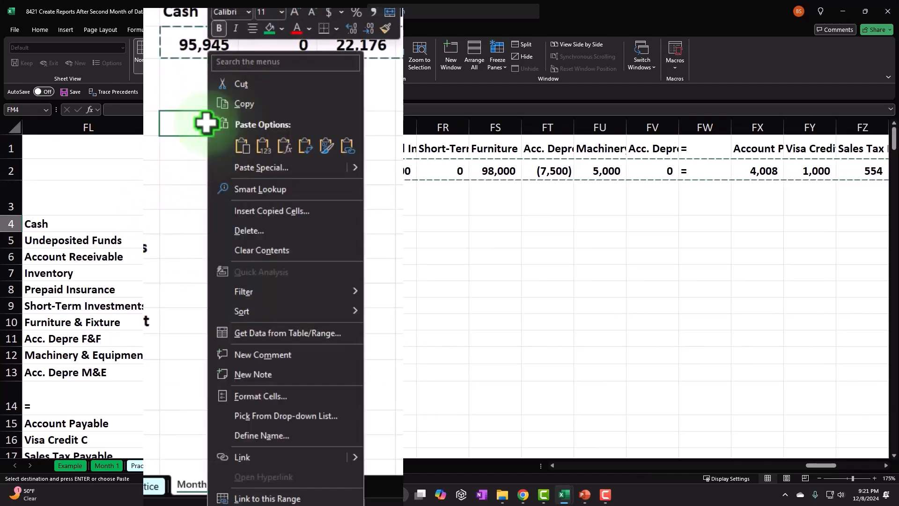
click(251, 174)
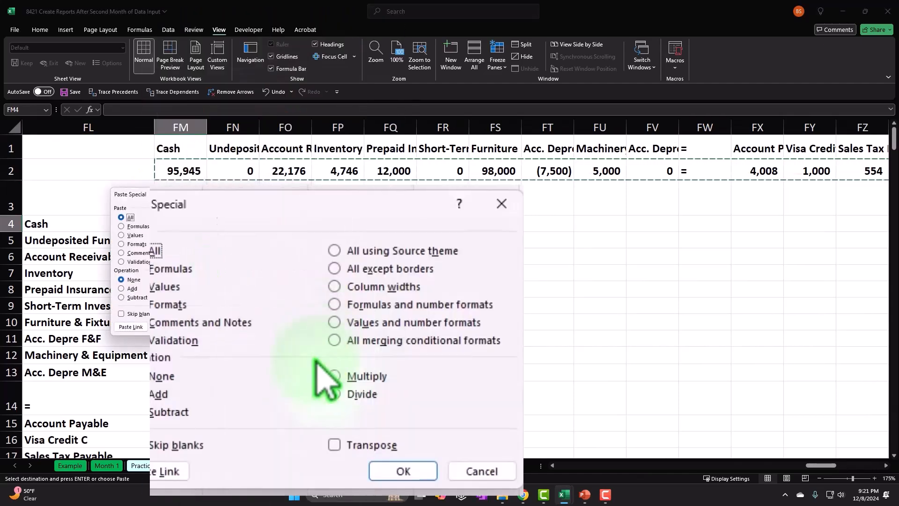
click(334, 444)
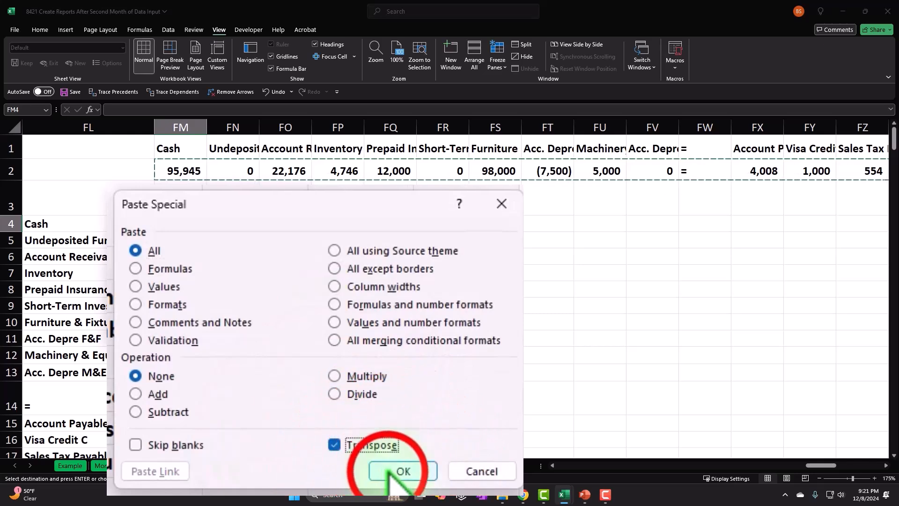
click(403, 470)
click(410, 396)
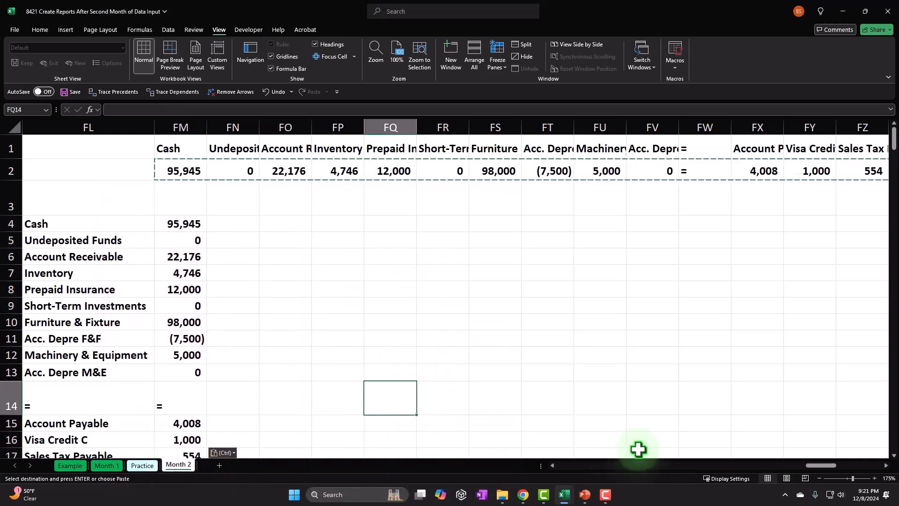
- Clear the horizontal headings and balances from rows 1 and 2, starting at FM1, leaving the vertical list
drag(178, 149, 827, 169)
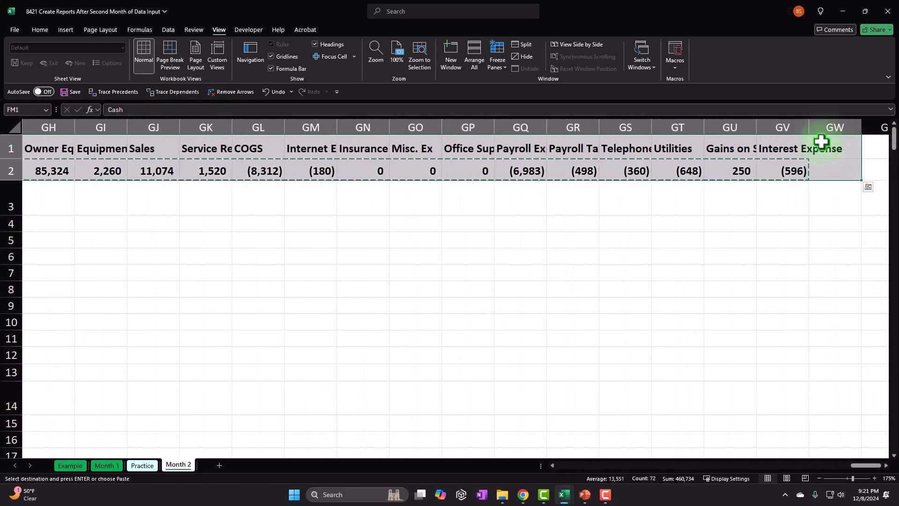
key(Delete)
key(Left)
key(Left)
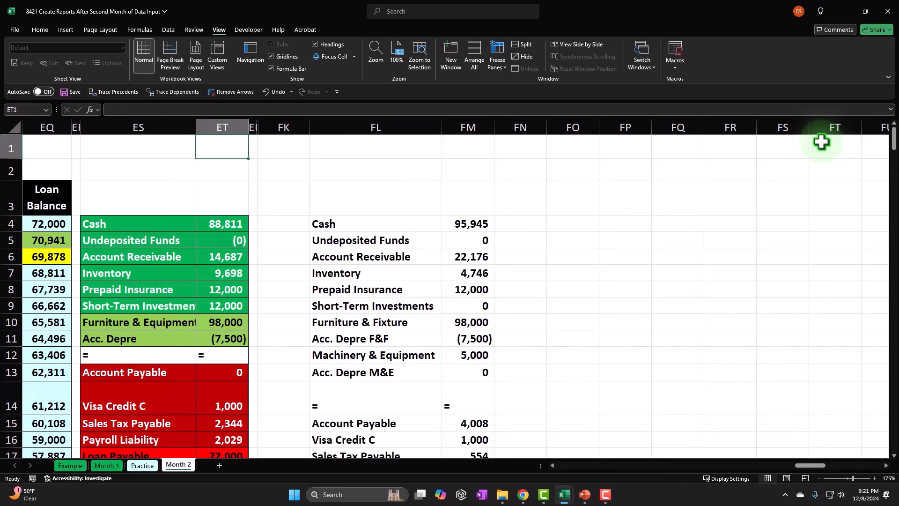
- Move the vertical list of accounts and balances in FL4:FM39 to start at ES4, replacing the old trial balance there
key(Left)
key(Left)
key(Left)
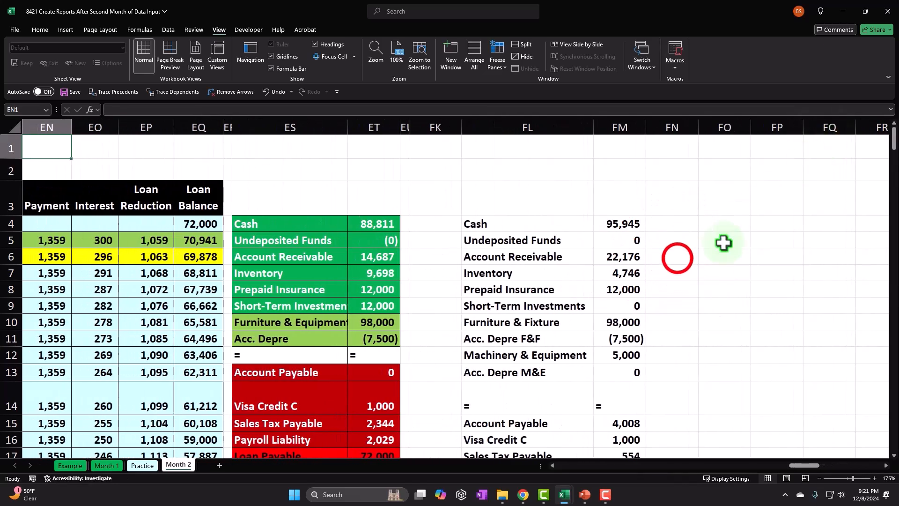
click(672, 255)
click(483, 225)
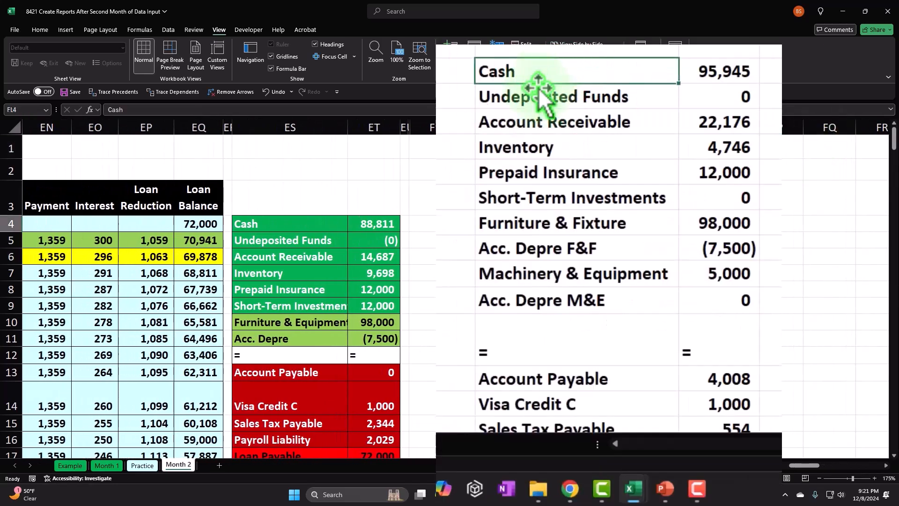
drag(518, 68, 698, 277)
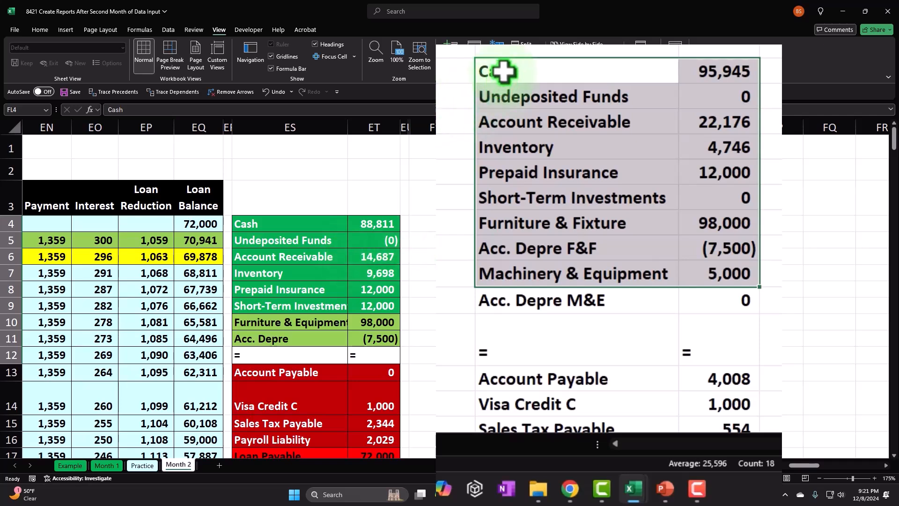
drag(506, 71, 608, 453)
mouse_move(608, 462)
mouse_down()
mouse_move(602, 450)
mouse_move(605, 462)
mouse_up()
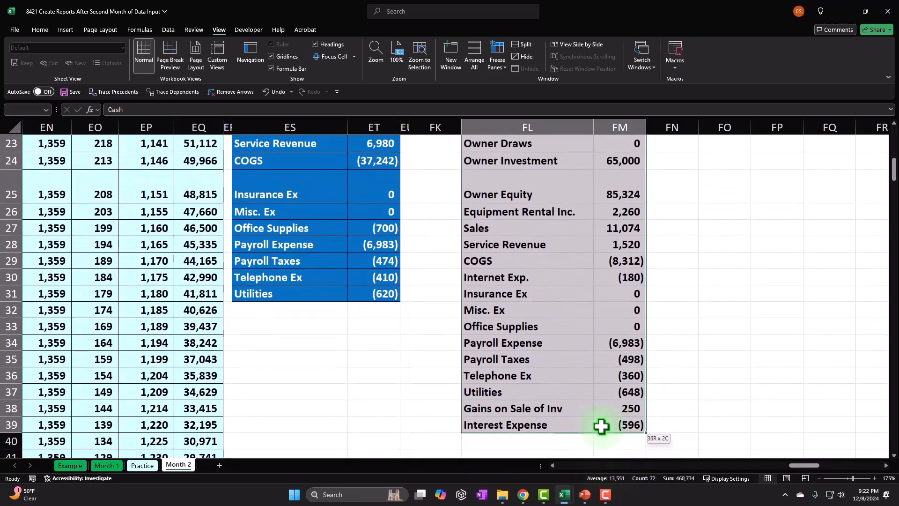
scroll(582, 401, up, 7)
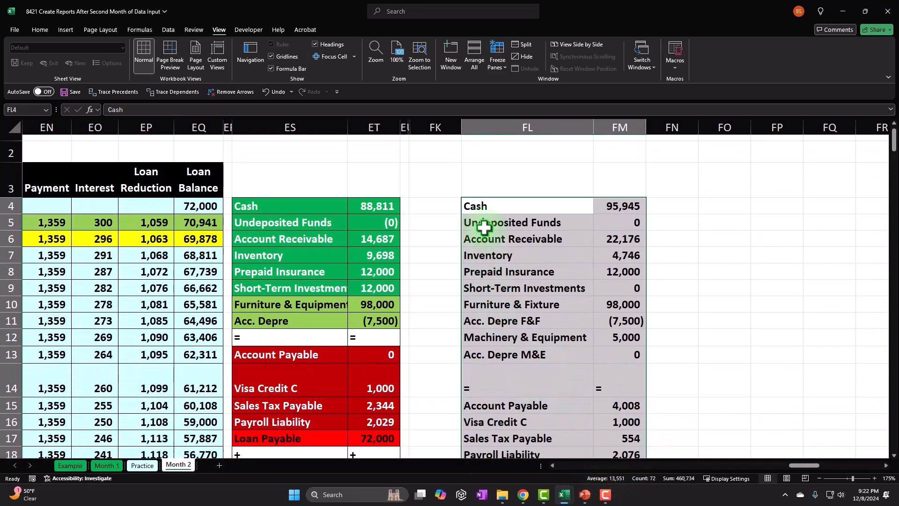
drag(490, 196, 305, 200)
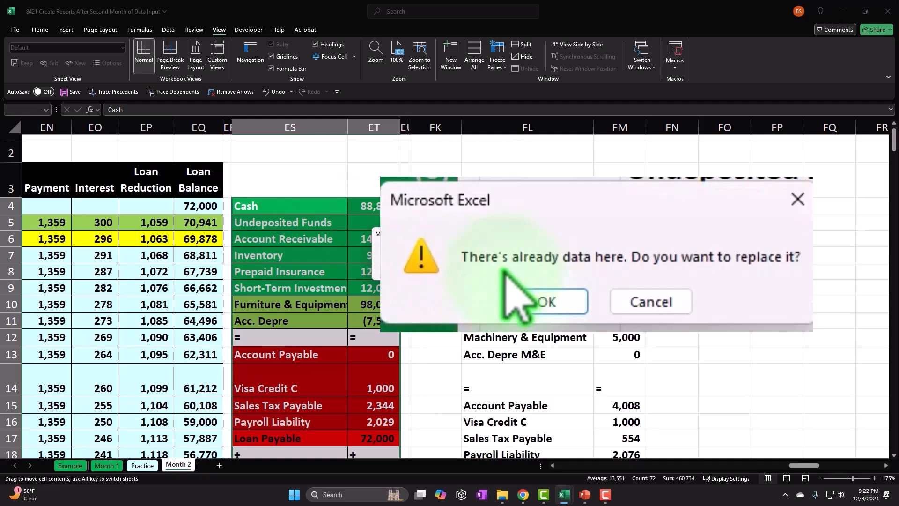
click(431, 275)
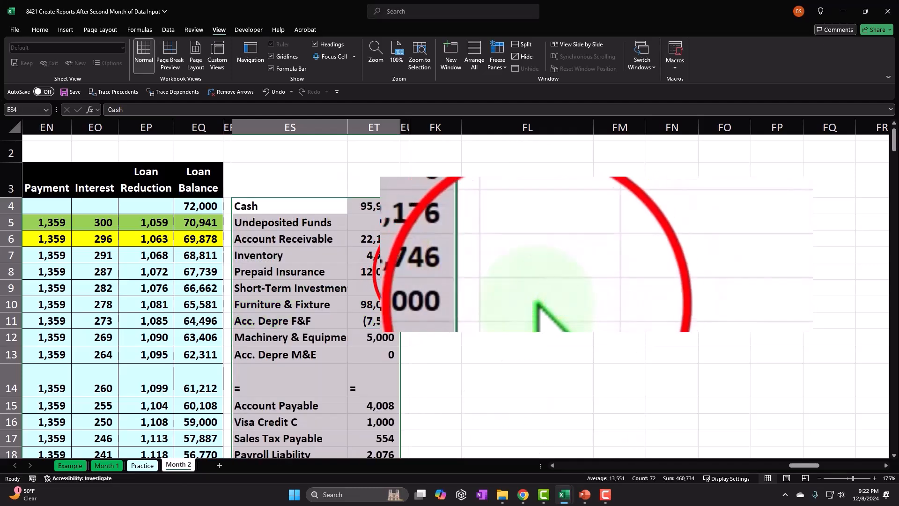
click(430, 273)
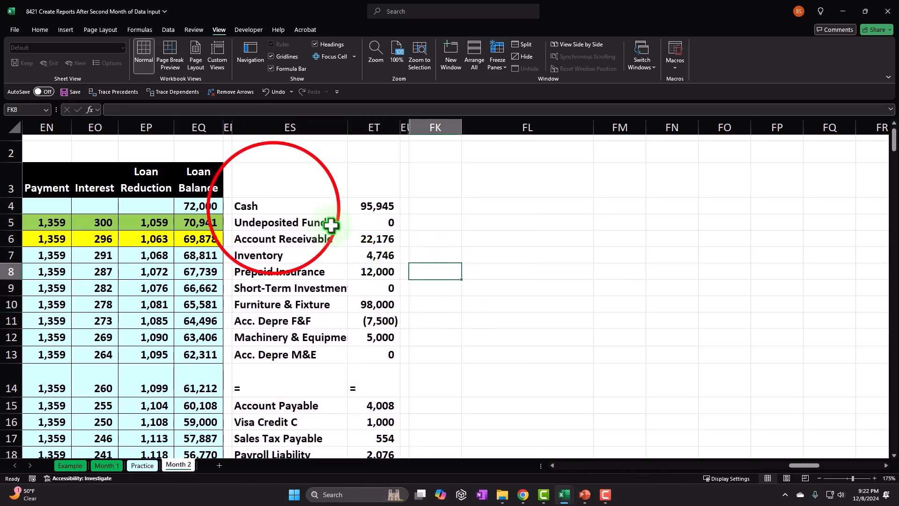
- Fill the asset accounts in ES4:ET13, from Cash through Acc. Depre M&E, with green and give them a white-toned font
drag(273, 206, 374, 349)
right_click(322, 281)
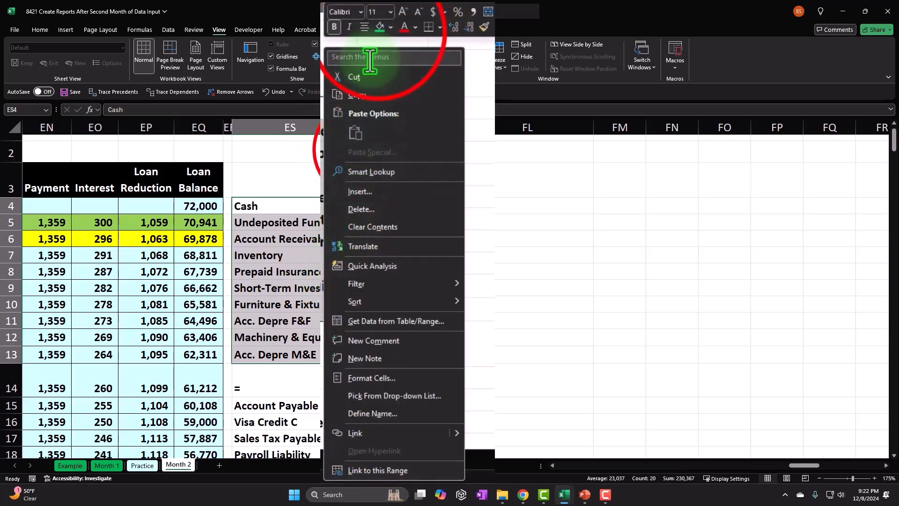
click(380, 26)
click(391, 145)
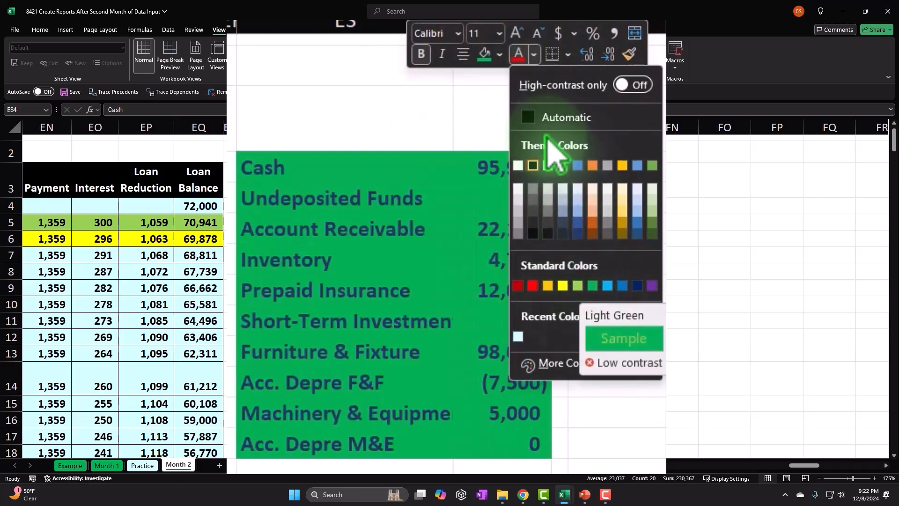
click(535, 169)
click(298, 359)
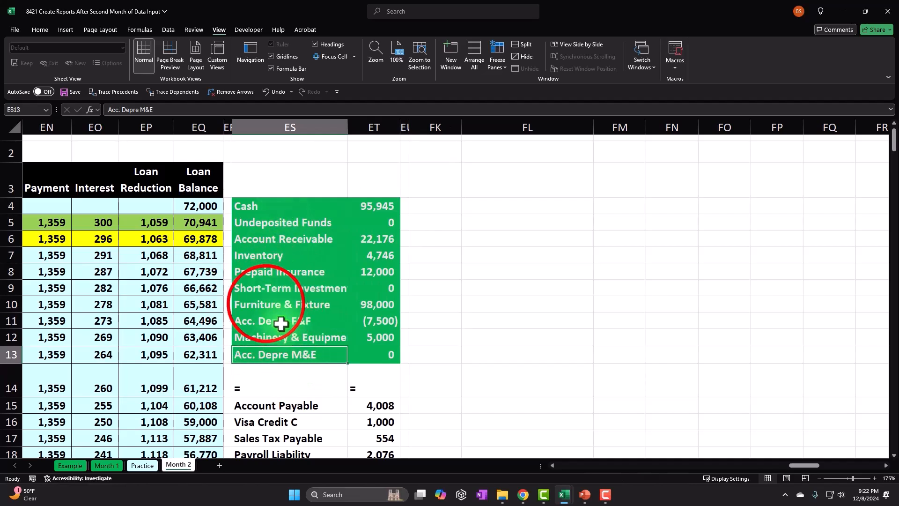
- Fill the fixed asset rows ES10:ET13, from Furniture & Fixture through Acc. Depre M&E, with light green and make their font black
drag(295, 305, 363, 352)
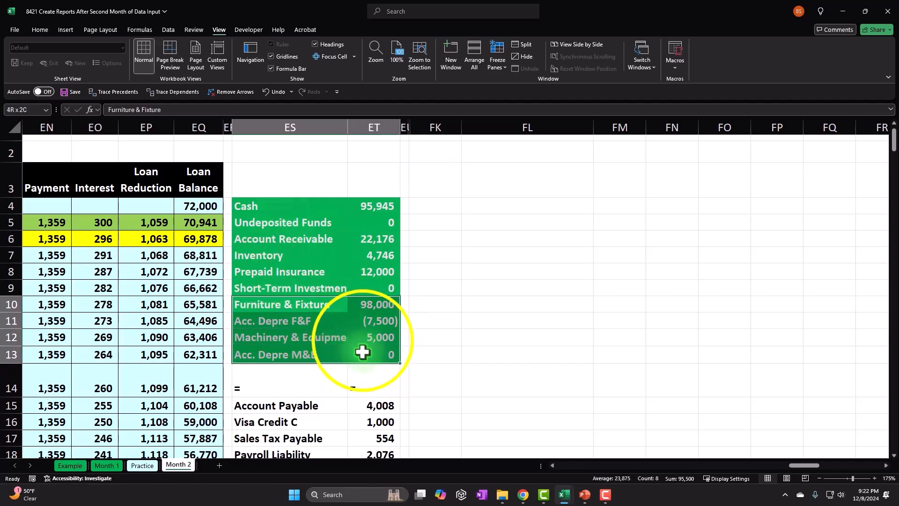
right_click(363, 347)
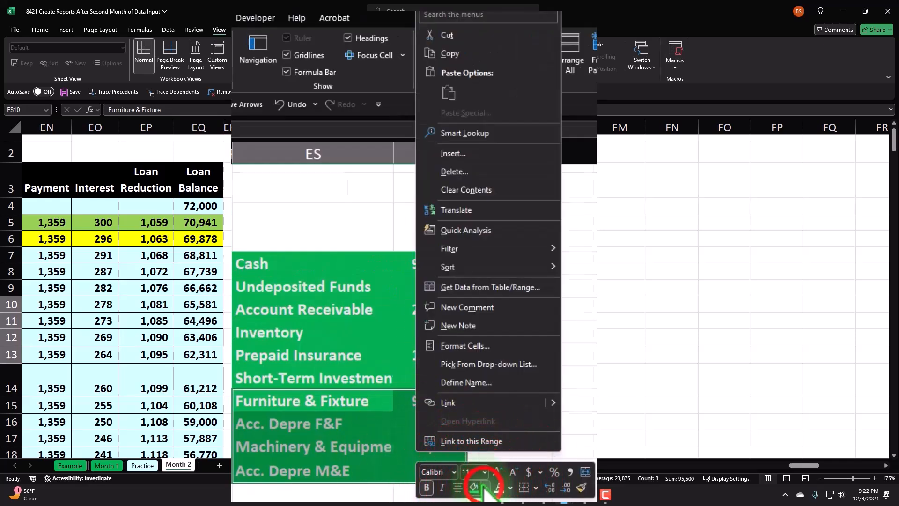
click(414, 367)
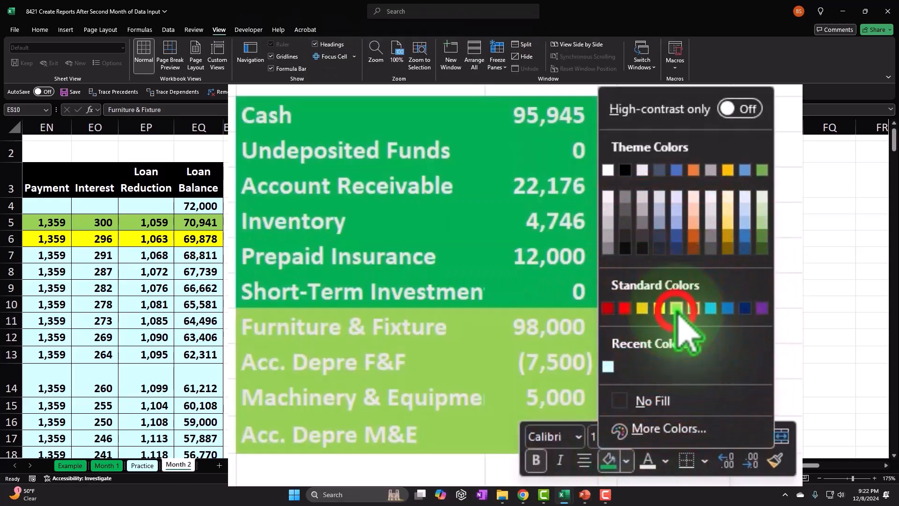
click(676, 307)
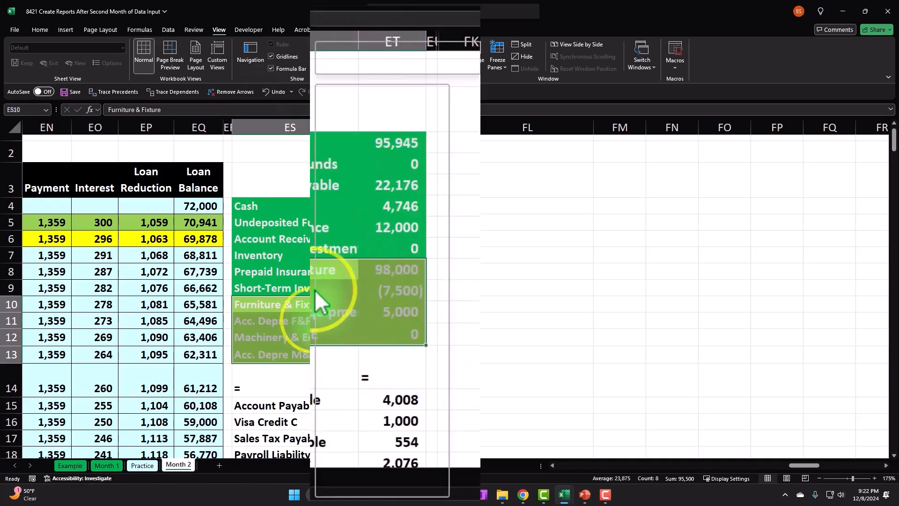
right_click(315, 290)
click(402, 65)
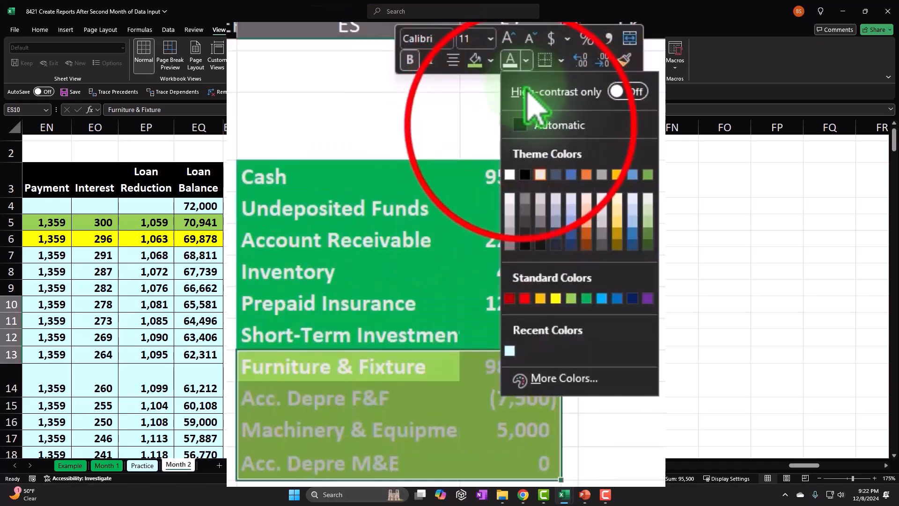
click(510, 175)
click(371, 287)
- Fill the Account Payable through Payroll Liability rows and the Unearned Revenue row with red
scroll(371, 289, down, 3)
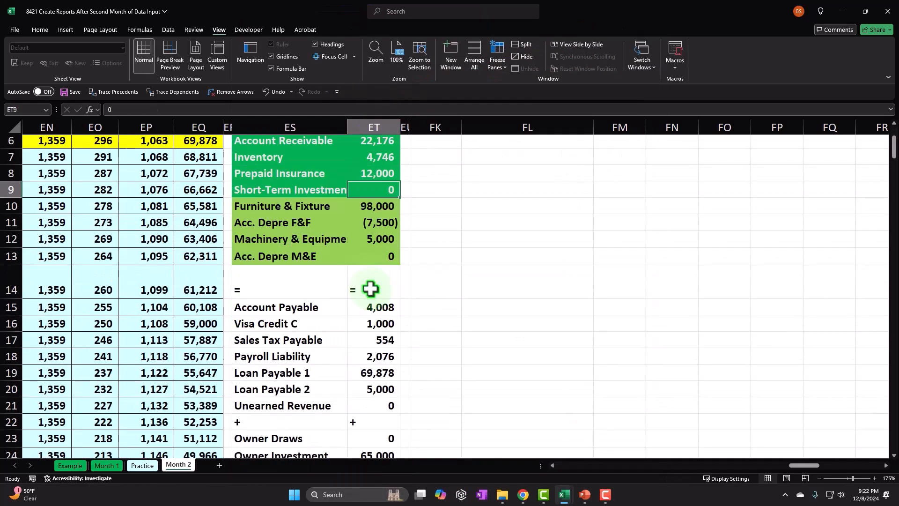
drag(260, 258, 361, 304)
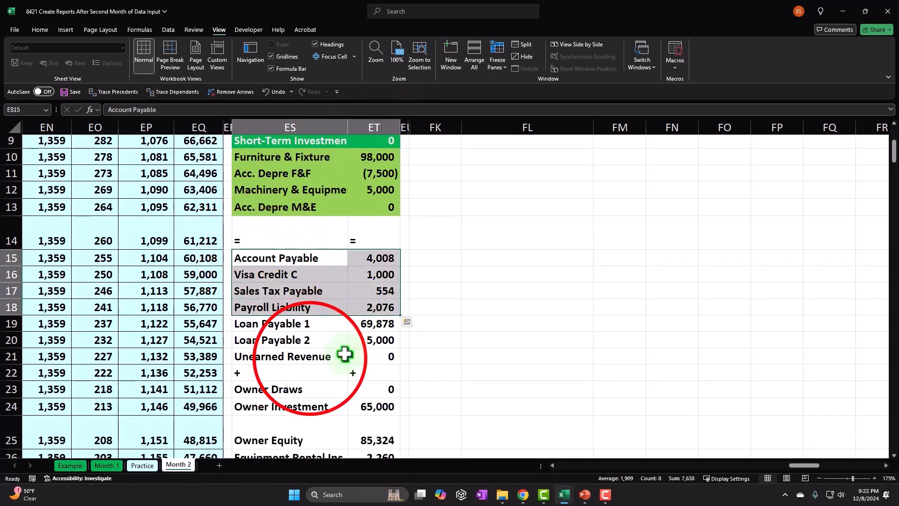
drag(311, 359, 358, 357)
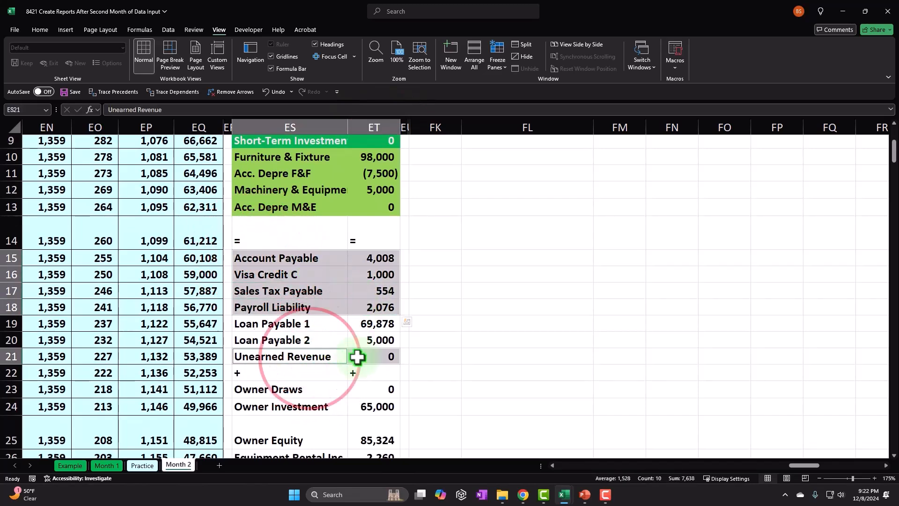
right_click(371, 270)
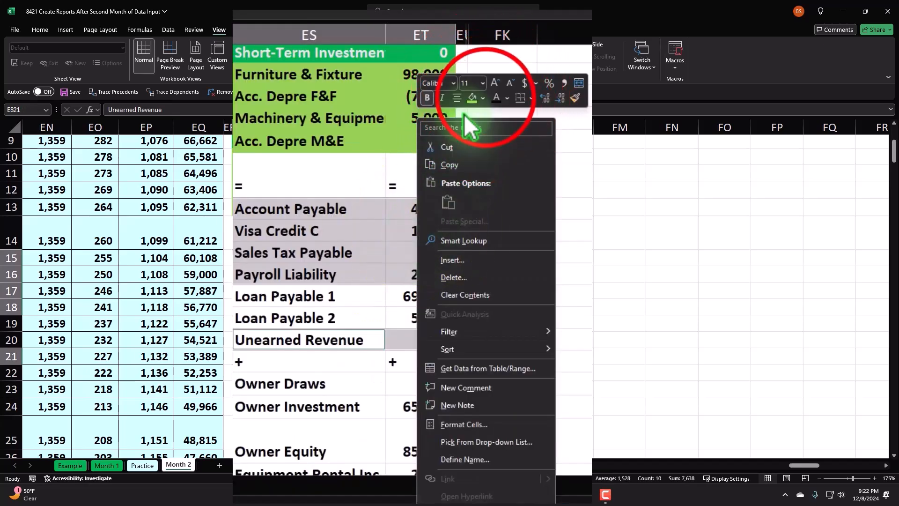
click(487, 98)
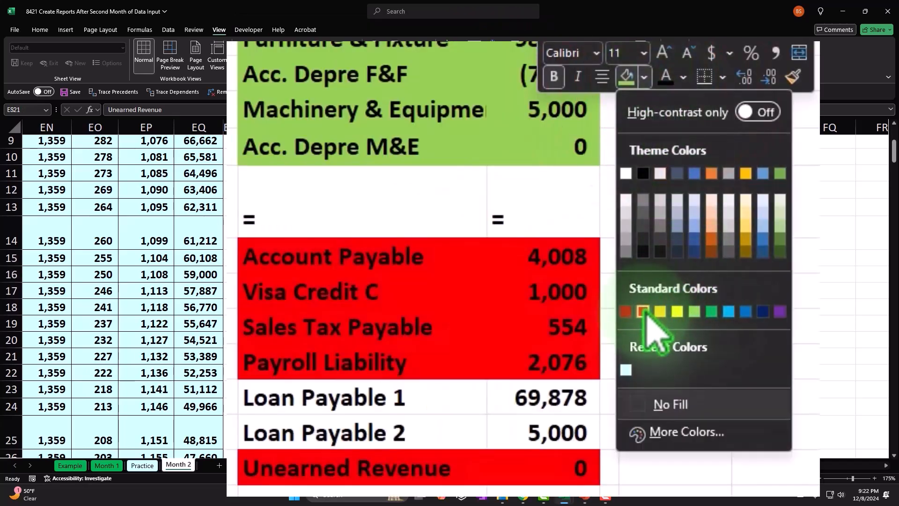
click(643, 311)
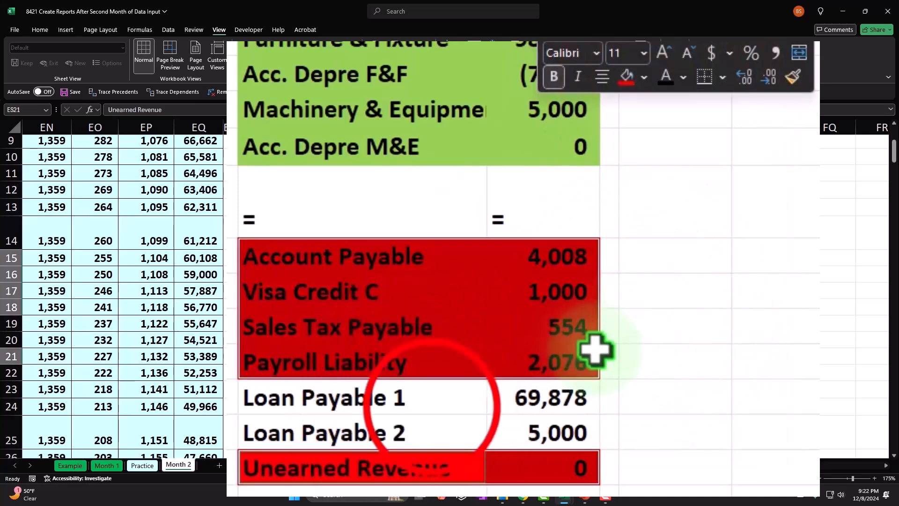
- Set the font of the Account Payable through Payroll Liability rows and the Unearned Revenue row to white
click(432, 406)
drag(432, 407, 503, 428)
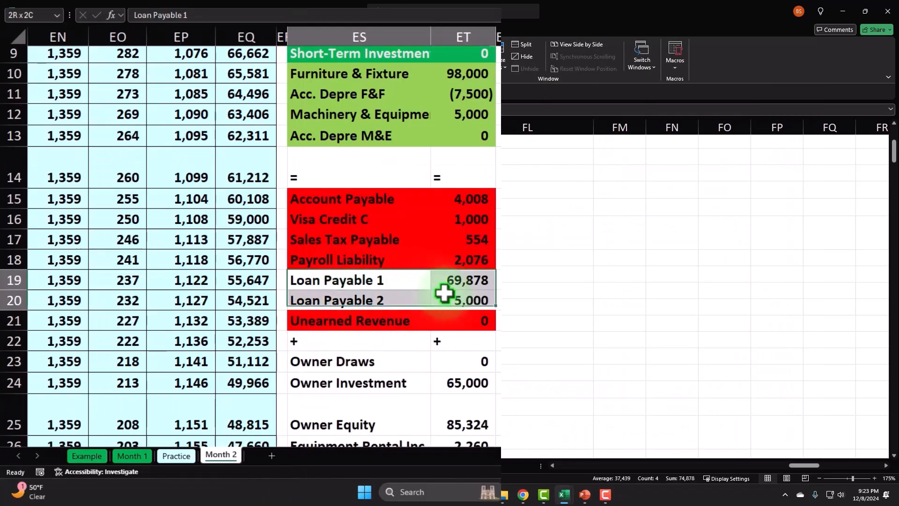
drag(375, 201, 454, 260)
ctrl+drag(381, 321, 467, 321)
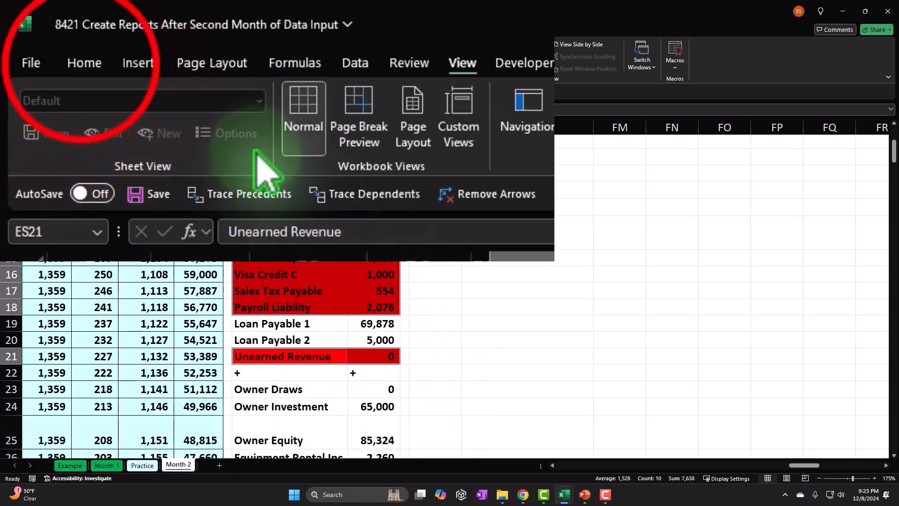
click(84, 62)
click(381, 131)
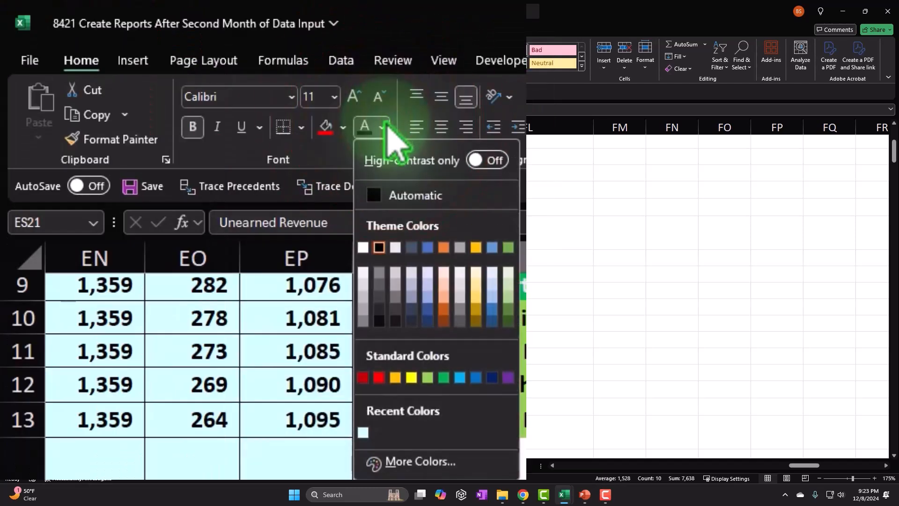
click(178, 121)
- Fill the Loan Payable 1 and Loan Payable 2 rows, ES19:ET20, with red
click(309, 327)
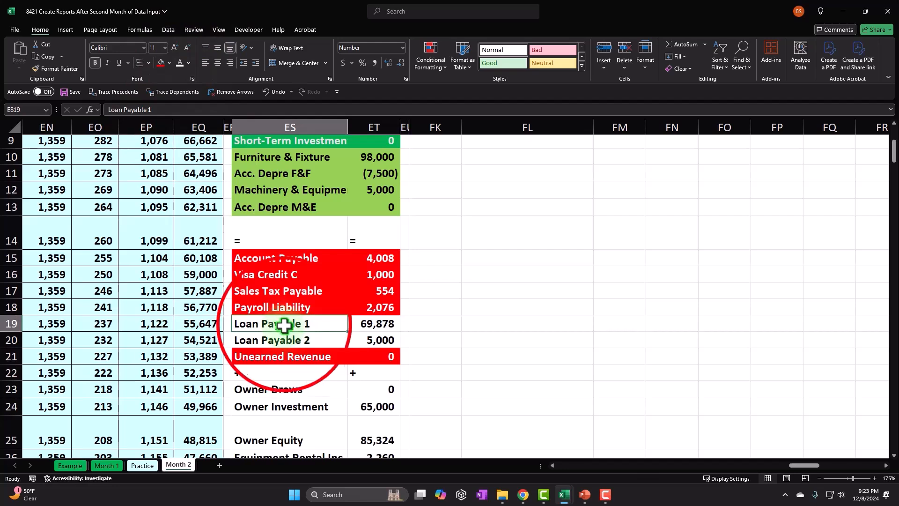
drag(294, 323, 364, 337)
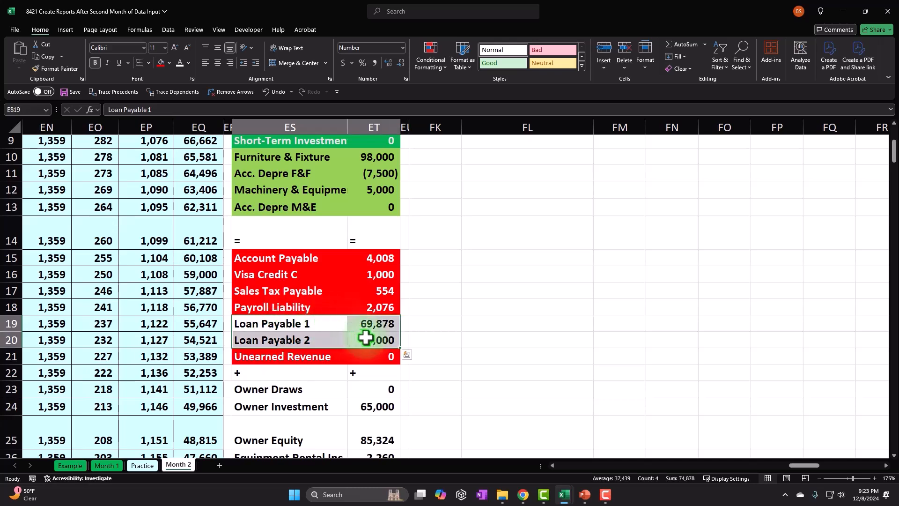
right_click(366, 337)
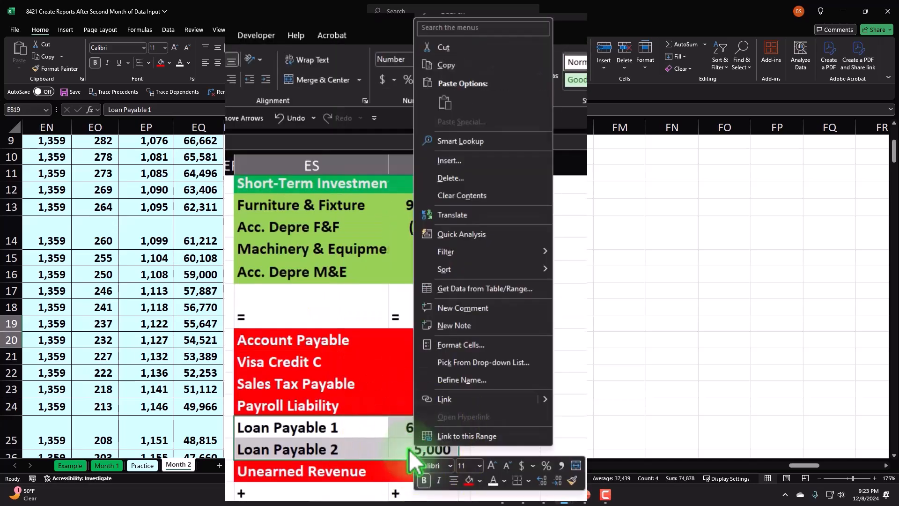
click(480, 480)
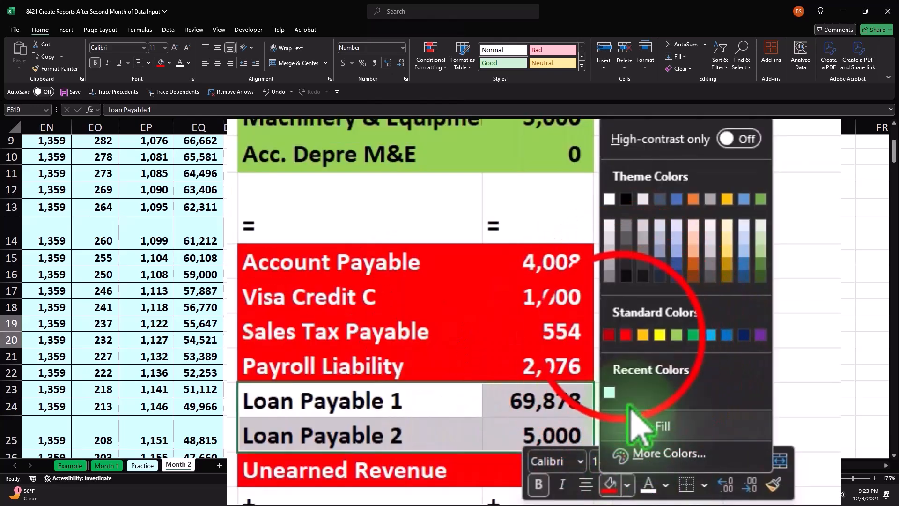
click(626, 335)
click(702, 340)
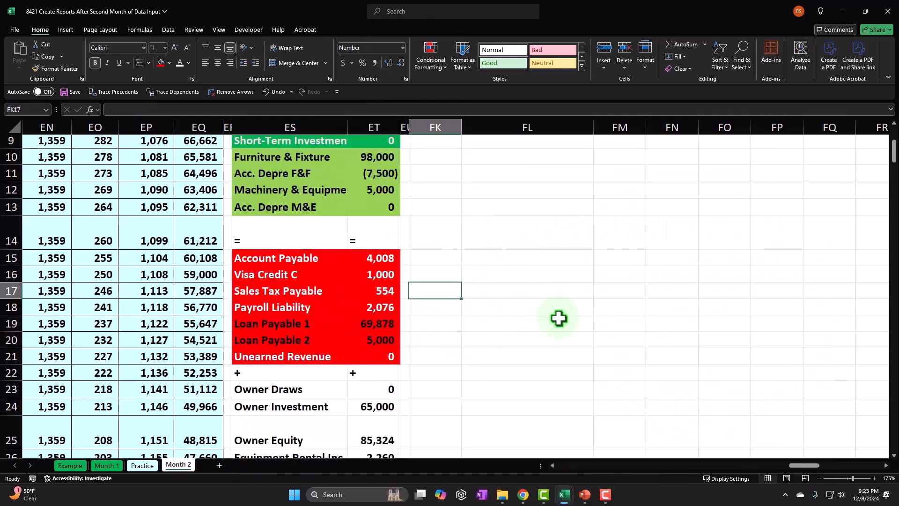
- Fill the current liabilities in ES15:ET18 and the Unearned Revenue row ES21:ET21 with dark red
drag(275, 259, 353, 304)
ctrl+drag(327, 358, 357, 358)
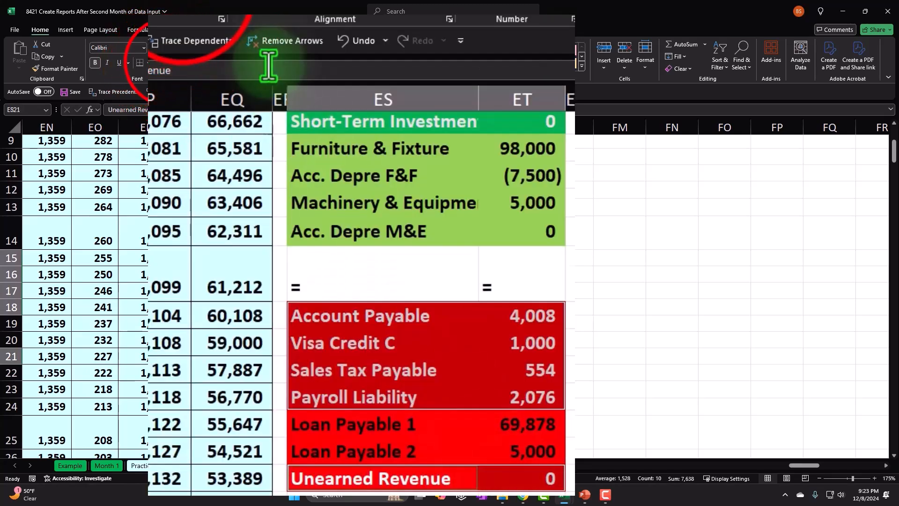
click(187, 17)
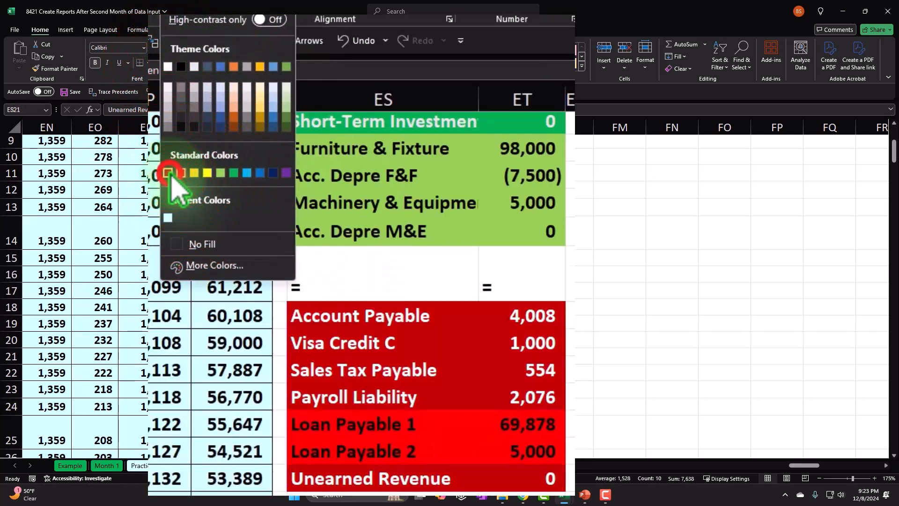
click(171, 174)
click(487, 231)
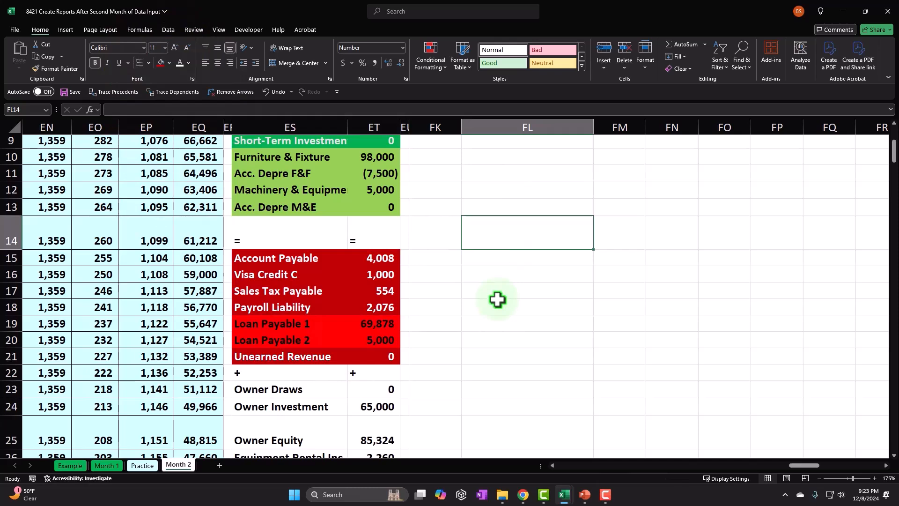
- Examine the owner equity, revenue and expense accounts in rows 23 to 39 of the vertical trial balance
scroll(498, 299, down, 3)
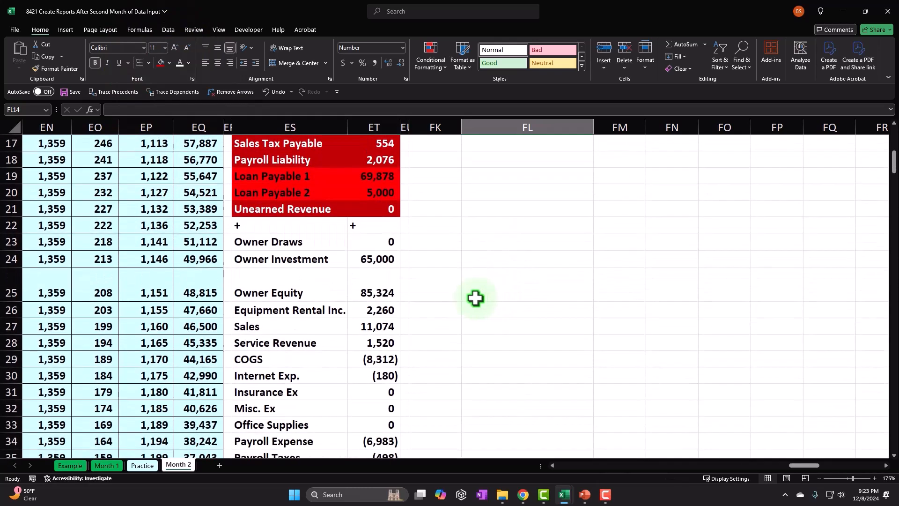
drag(294, 242, 296, 303)
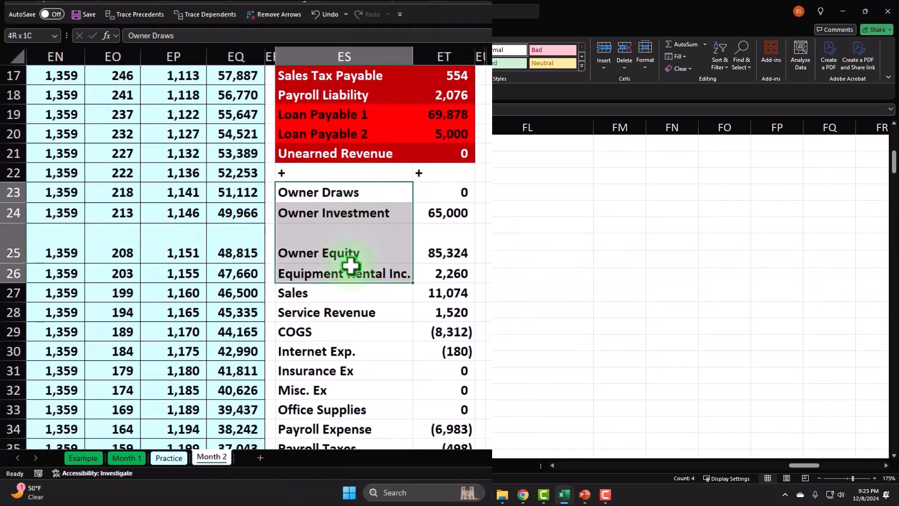
drag(402, 268, 436, 268)
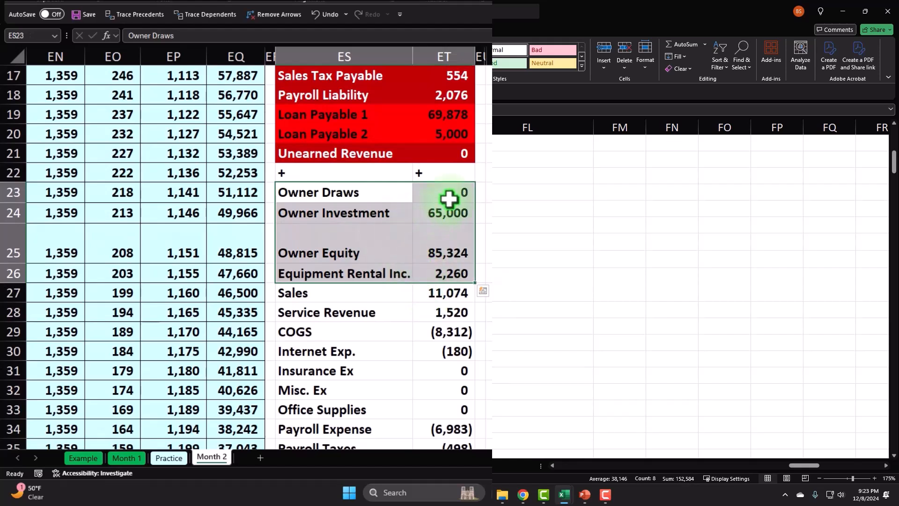
drag(456, 195, 458, 416)
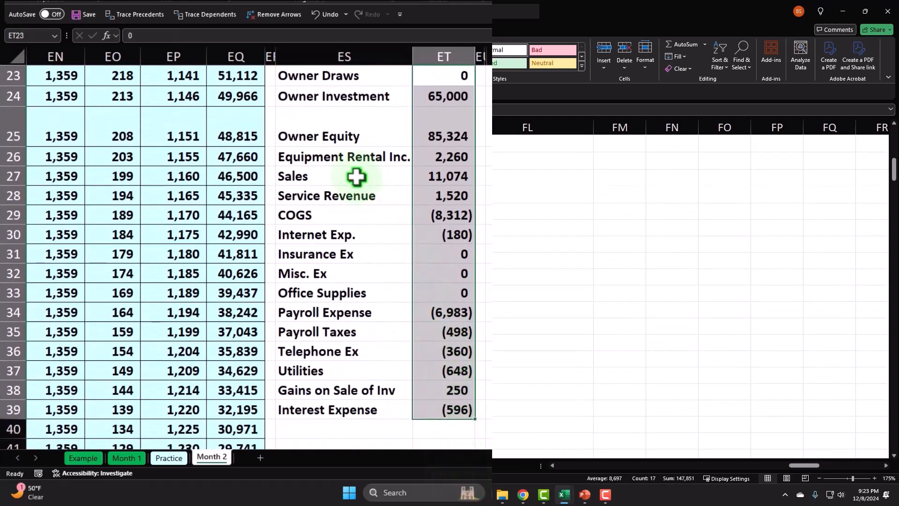
click(437, 161)
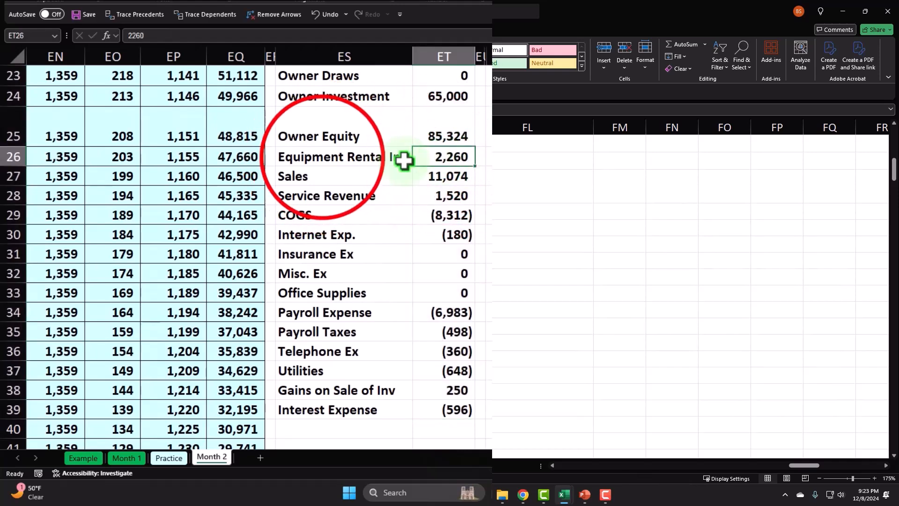
drag(322, 158, 458, 194)
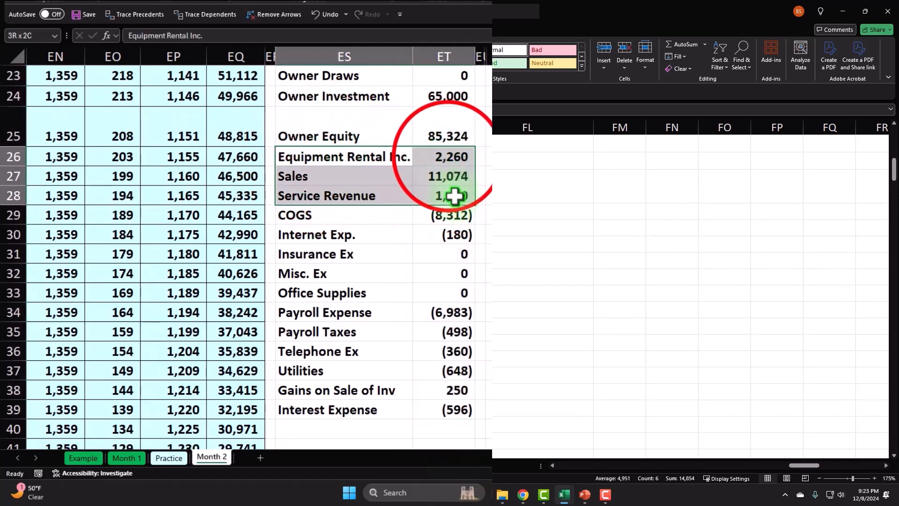
drag(447, 159, 450, 412)
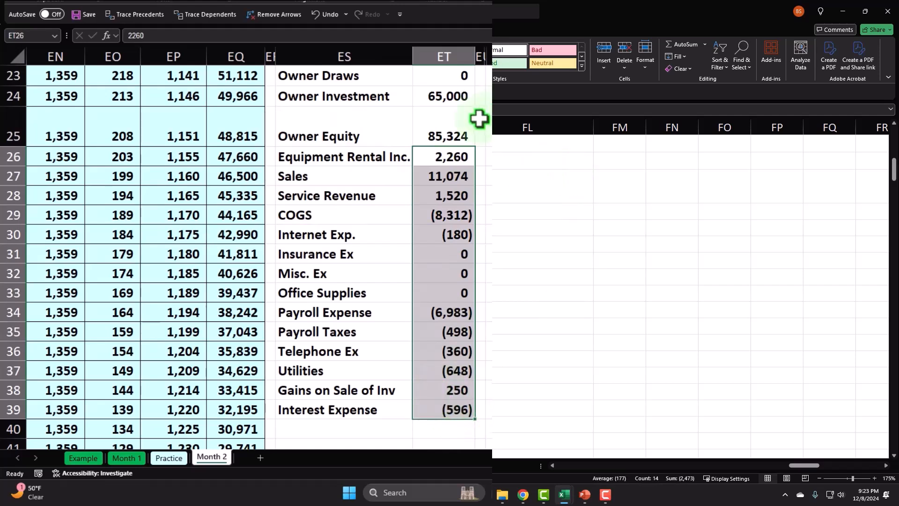
- Fill the Owner Draws through Owner Equity rows, ES23:ET25, with dark blue and set their font to white
scroll(482, 137, up, 1)
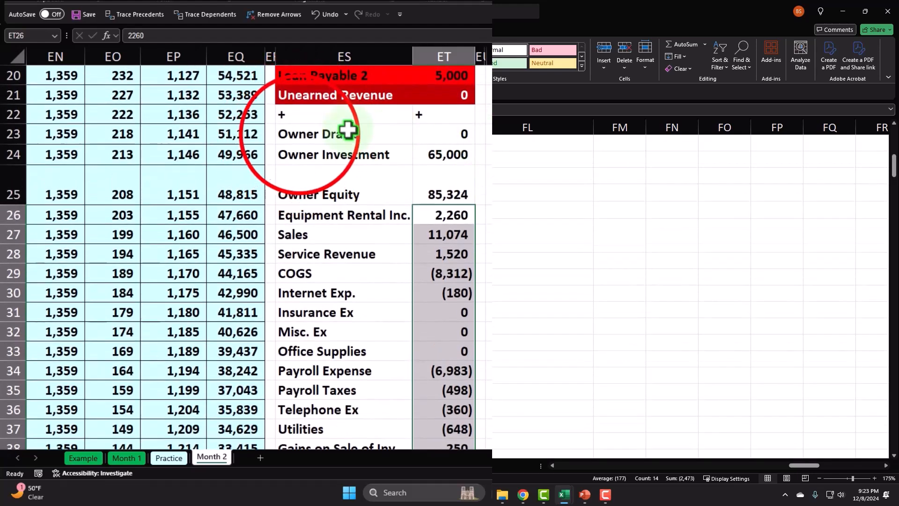
drag(297, 135, 429, 183)
right_click(362, 234)
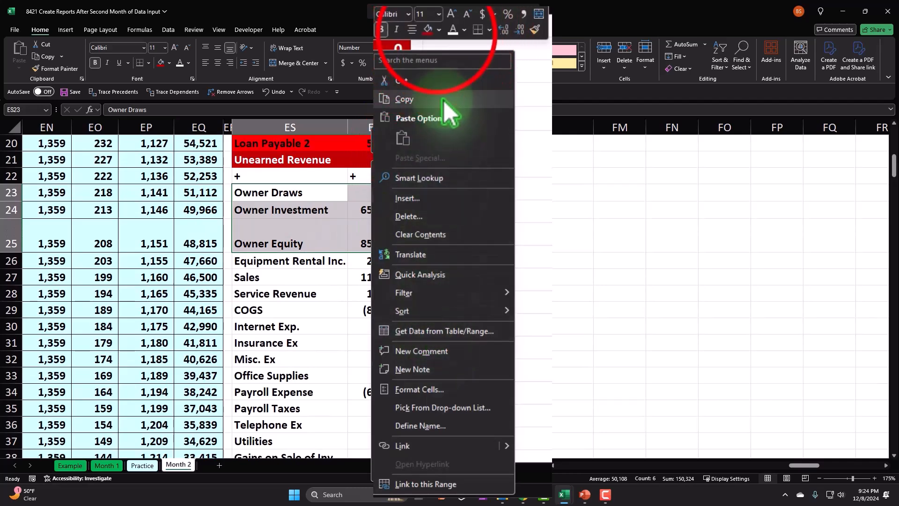
click(438, 30)
click(715, 356)
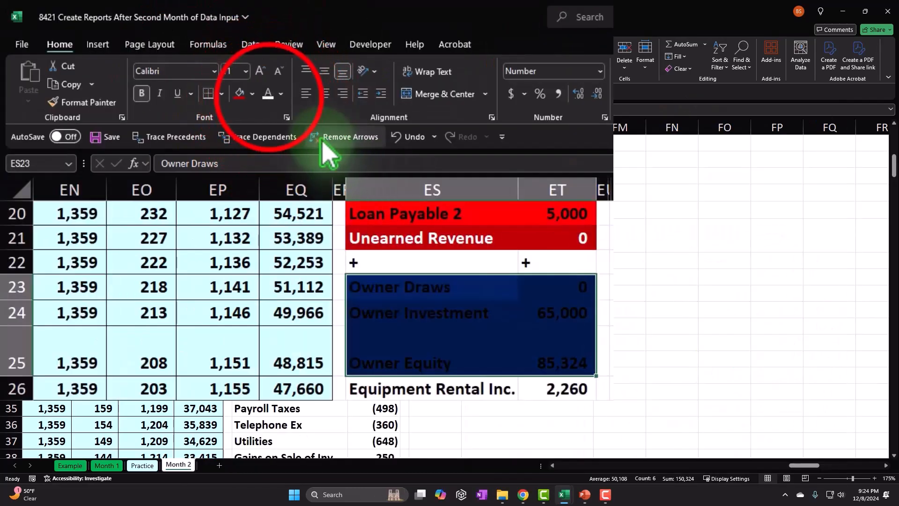
click(268, 94)
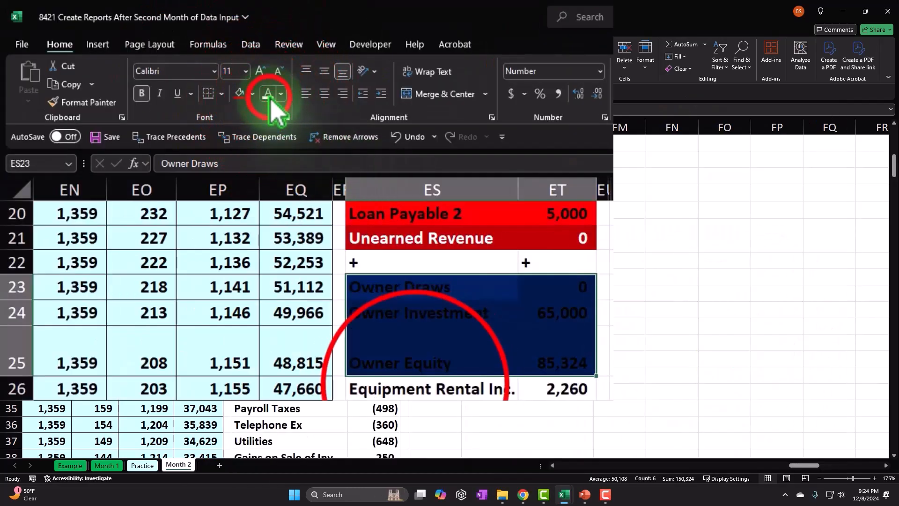
- Fill the Equipment Rental Inc. through Interest Expense rows, ES26:ET39, with blue and set their font to white
drag(349, 198, 475, 411)
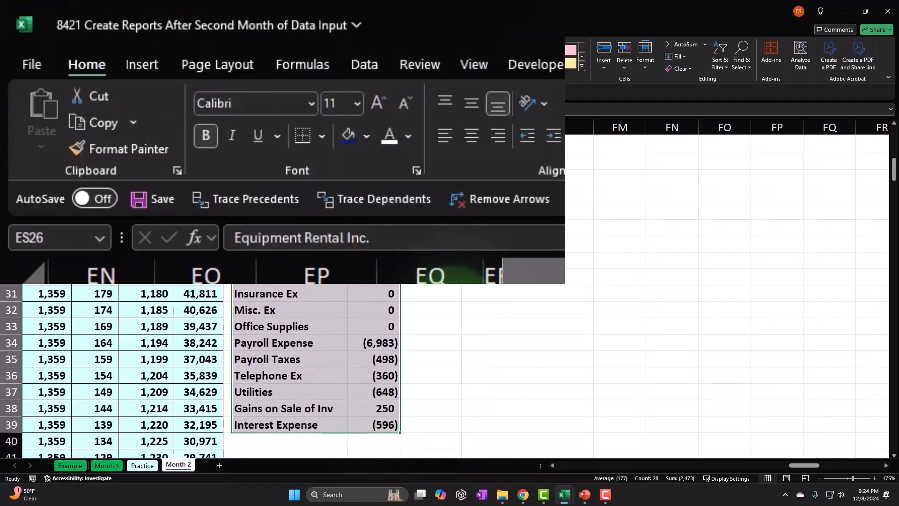
click(170, 64)
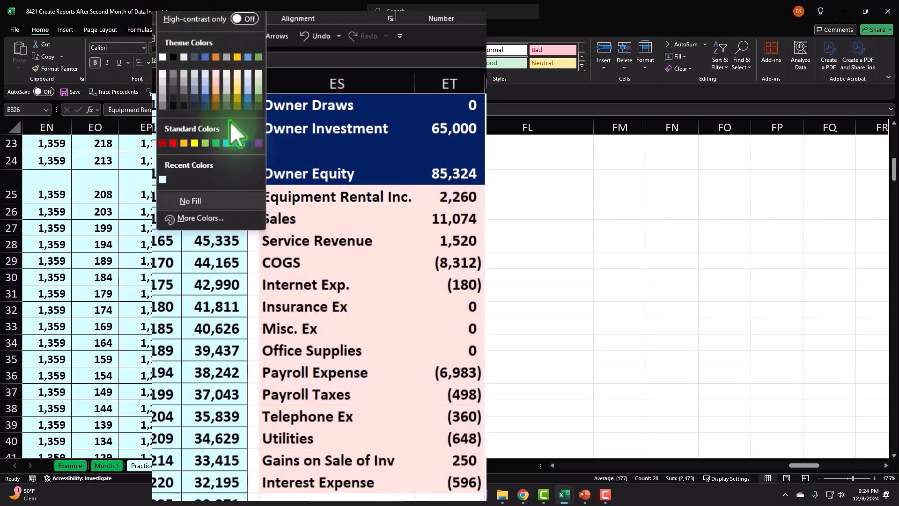
click(237, 143)
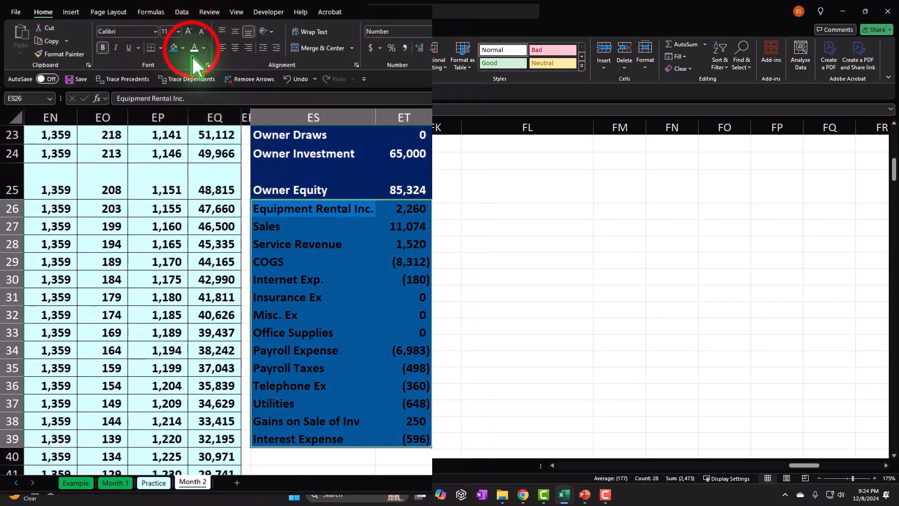
click(323, 245)
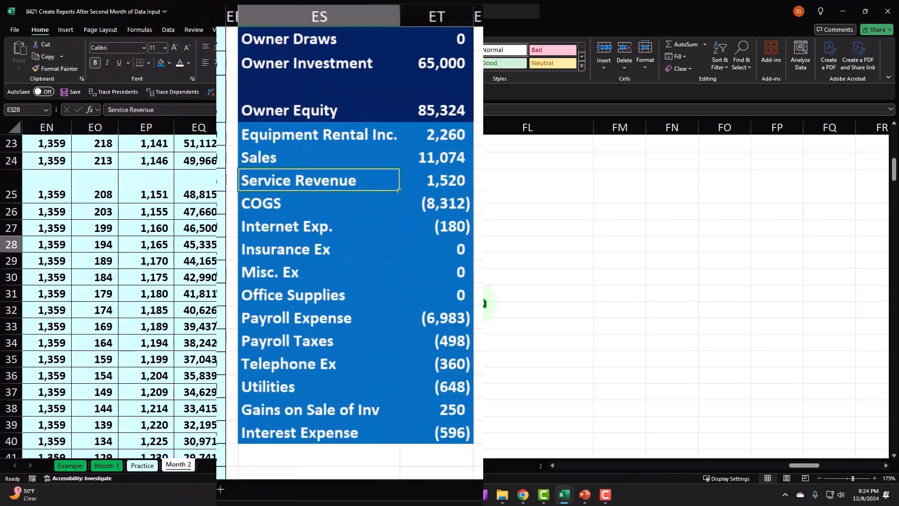
- Apply all borders to the vertical trial balance from Cash through Interest Expense, ES4:ET39
drag(276, 433, 434, 93)
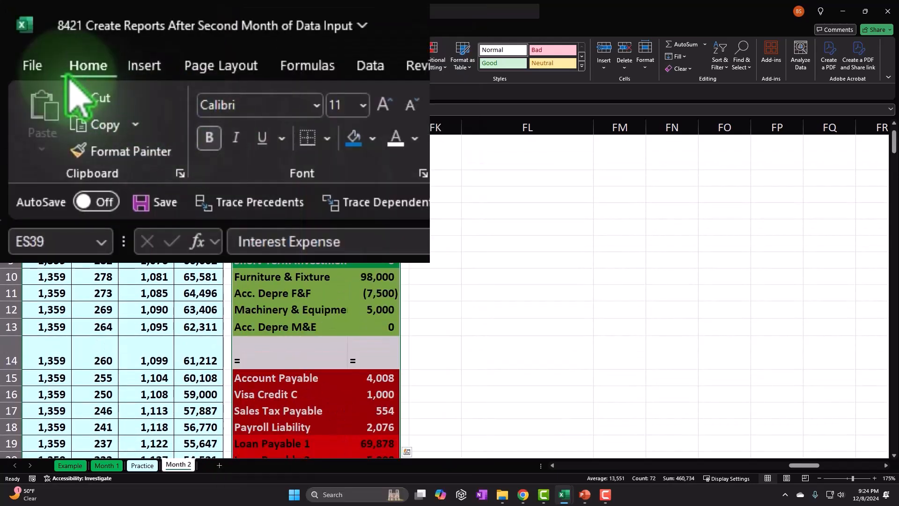
click(164, 53)
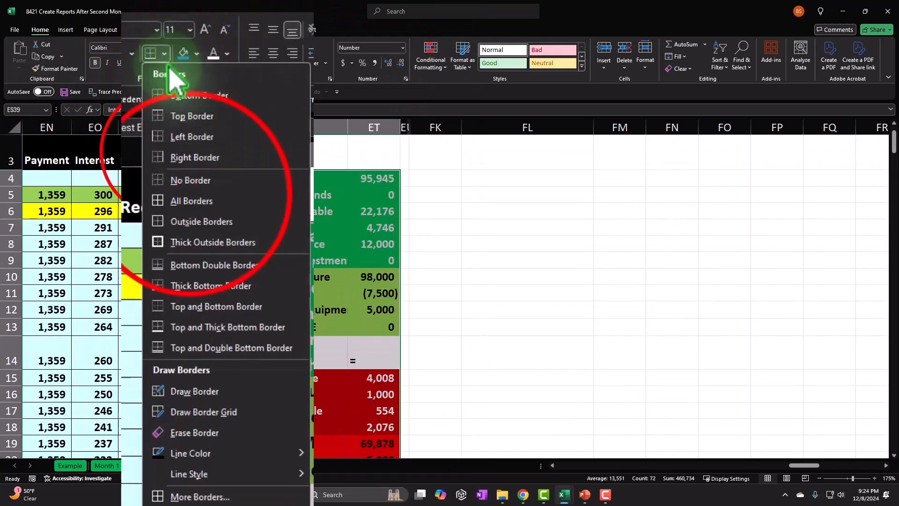
click(192, 201)
scroll(169, 152, down, 9)
click(574, 221)
- Unhide the hidden columns between ET and FK that hold the financial statements
scroll(564, 237, up, 10)
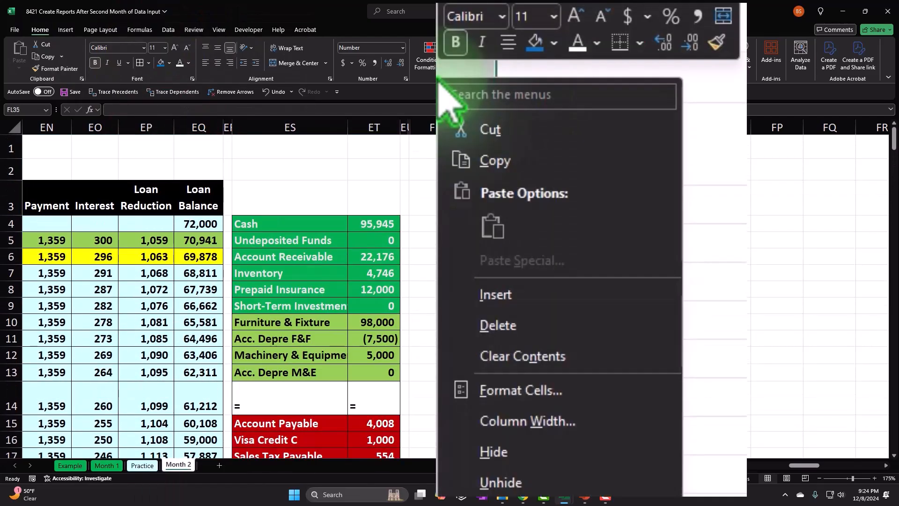
click(375, 126)
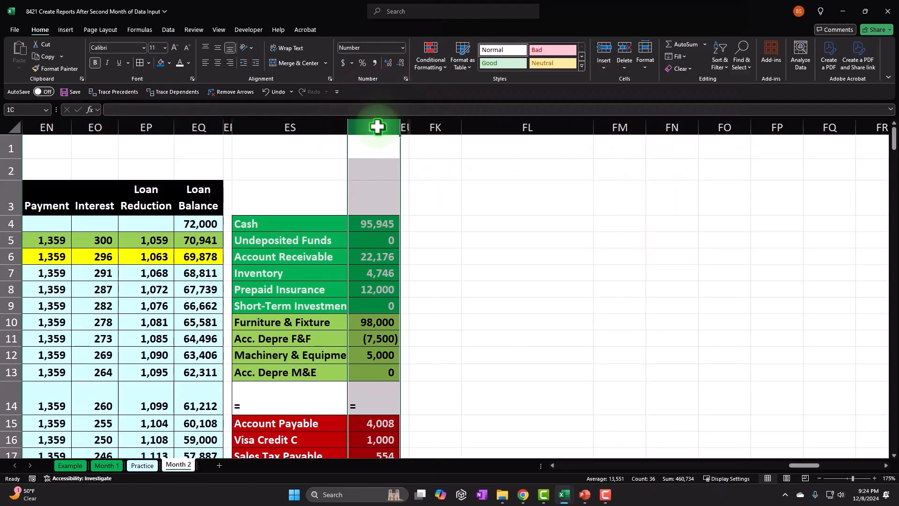
drag(393, 127, 437, 128)
right_click(440, 146)
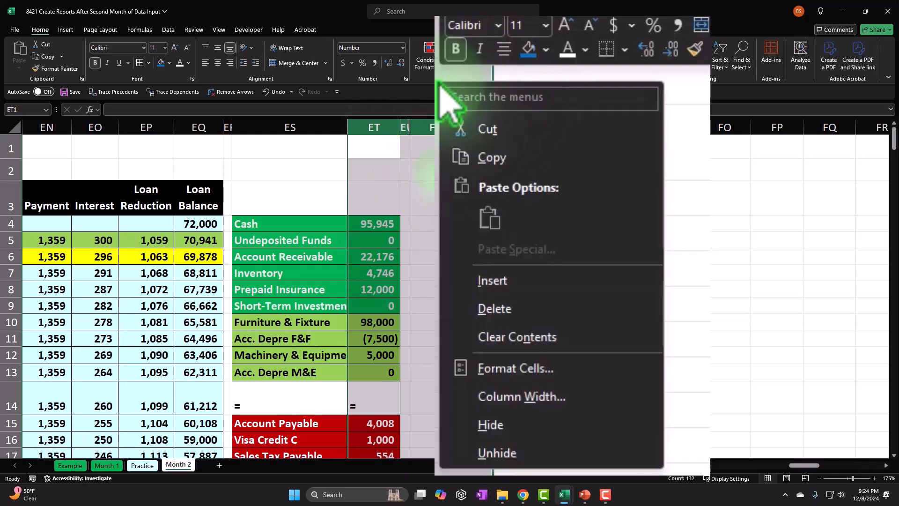
click(520, 453)
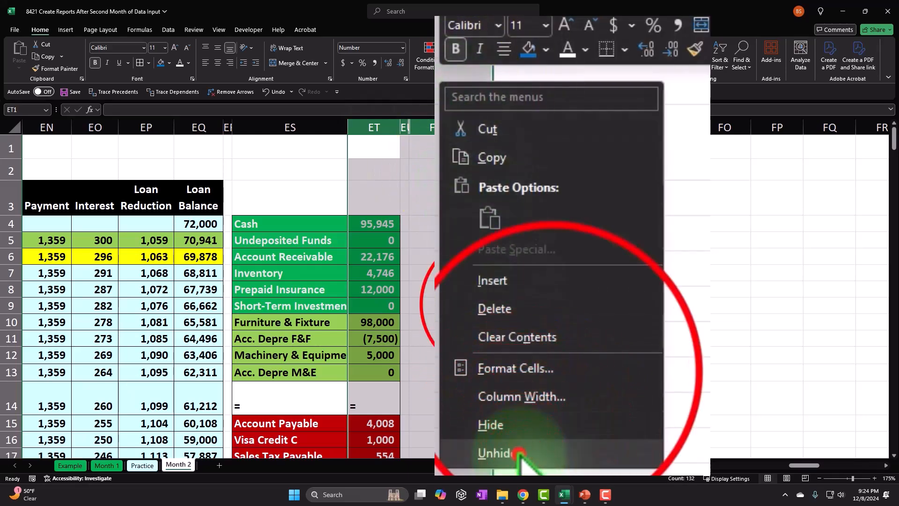
click(482, 301)
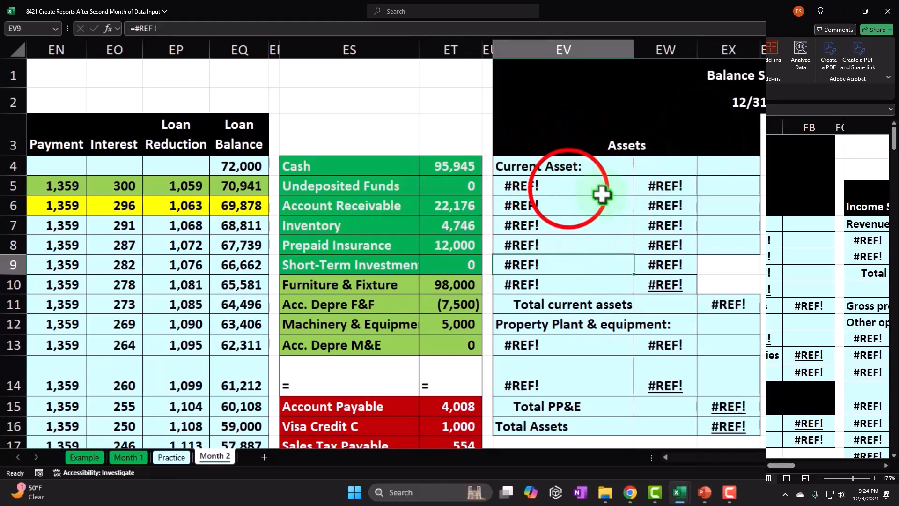
- Compare the formulas in the balance sheet's current asset lines with the current asset accounts in the vertical trial balance
click(657, 186)
click(560, 206)
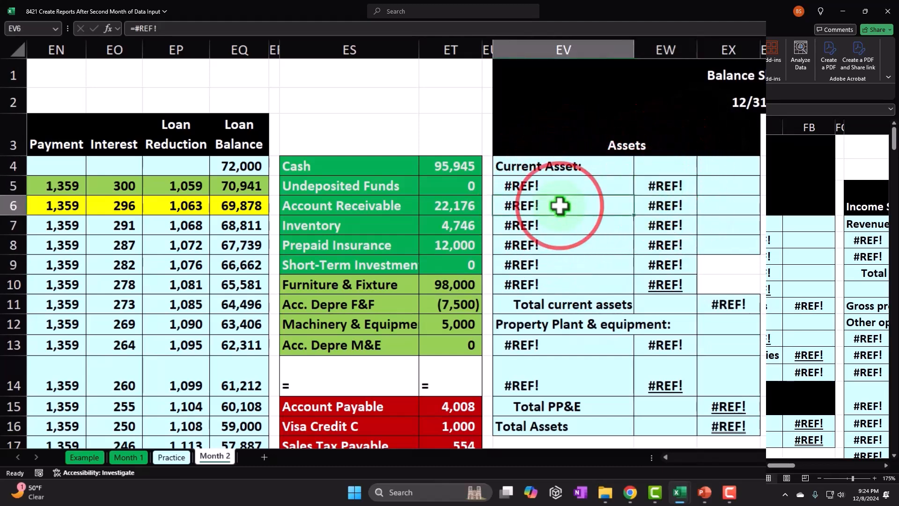
double_click(529, 187)
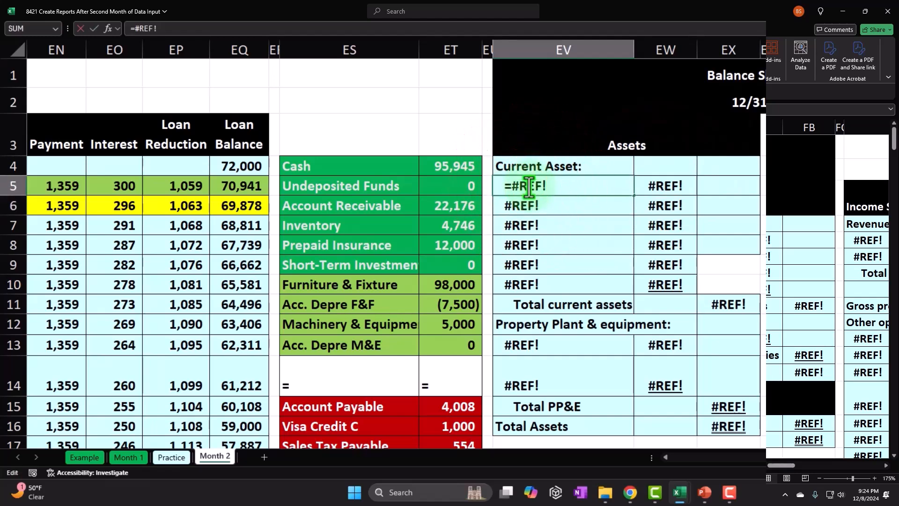
key(Return)
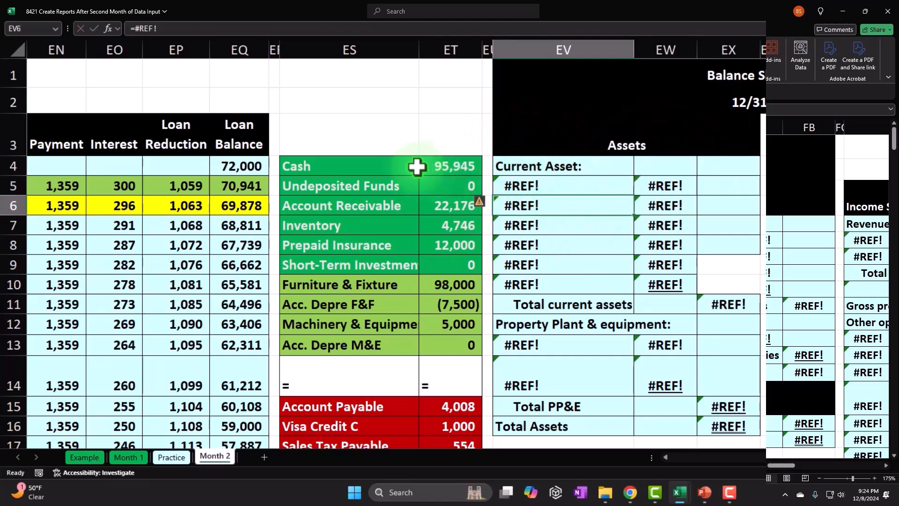
click(525, 169)
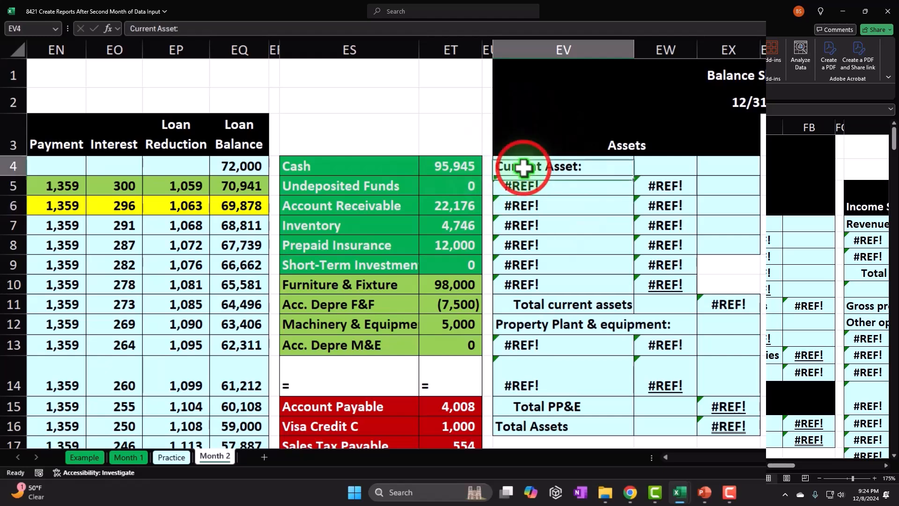
drag(381, 169, 438, 255)
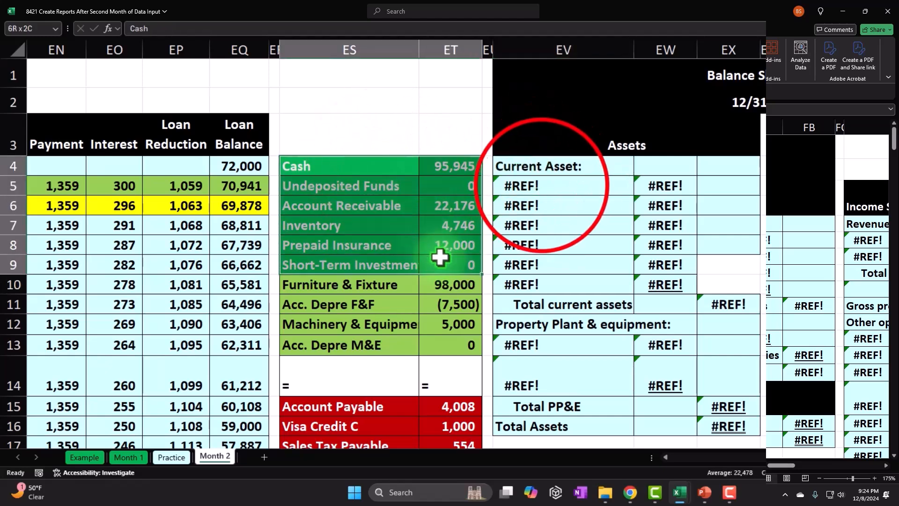
- Link the first current asset line, EV5:EW5, to the Account Receivable name in ES6 and its balance in ET6
click(542, 186)
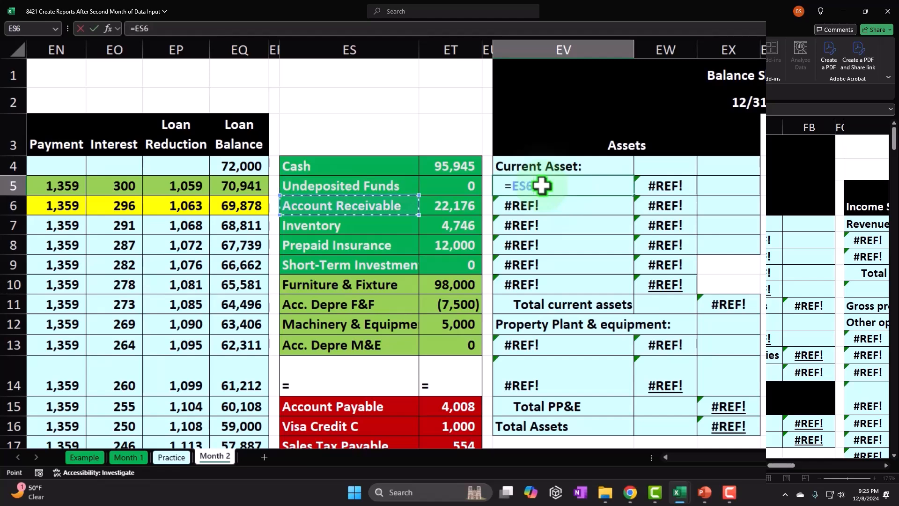
key(Return)
key(Right)
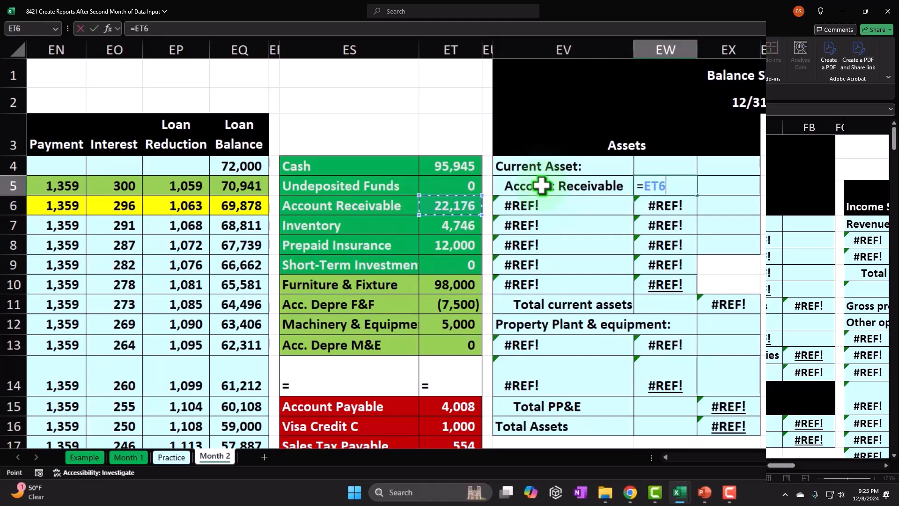
key(Return)
drag(542, 186, 637, 181)
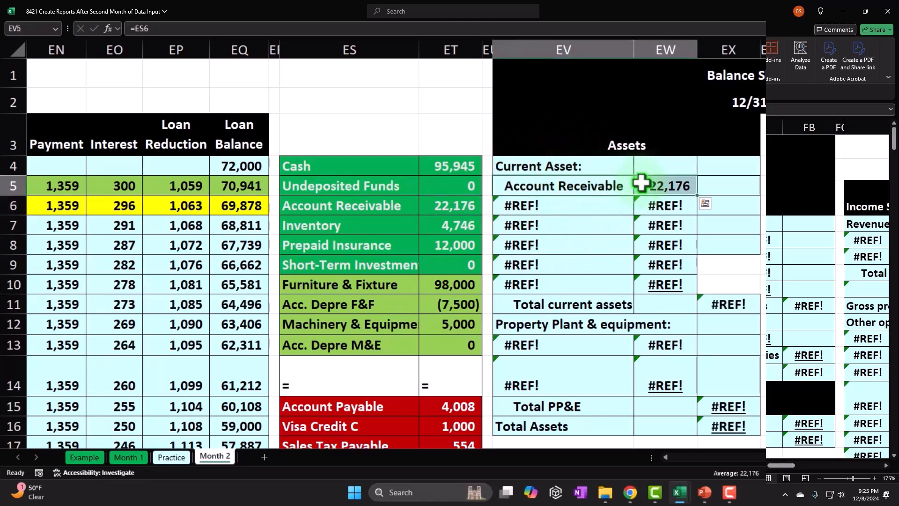
drag(696, 195, 688, 257)
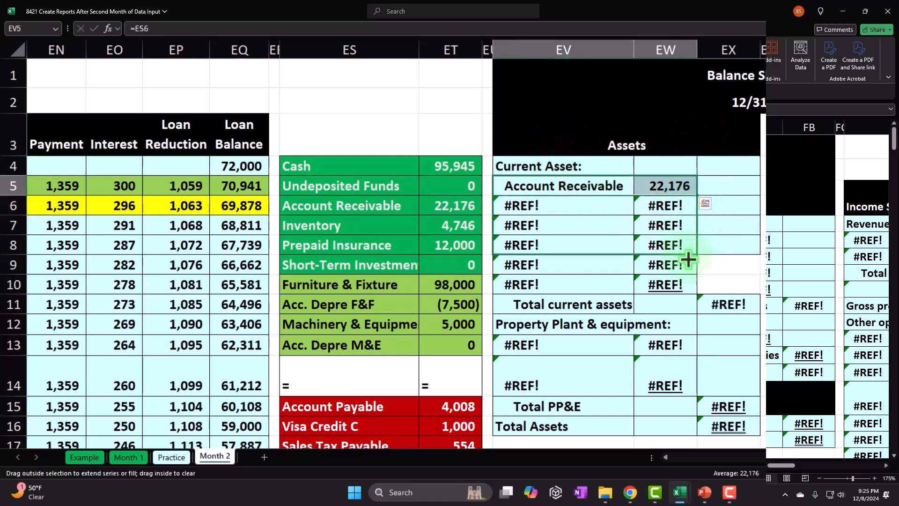
drag(682, 288, 682, 288)
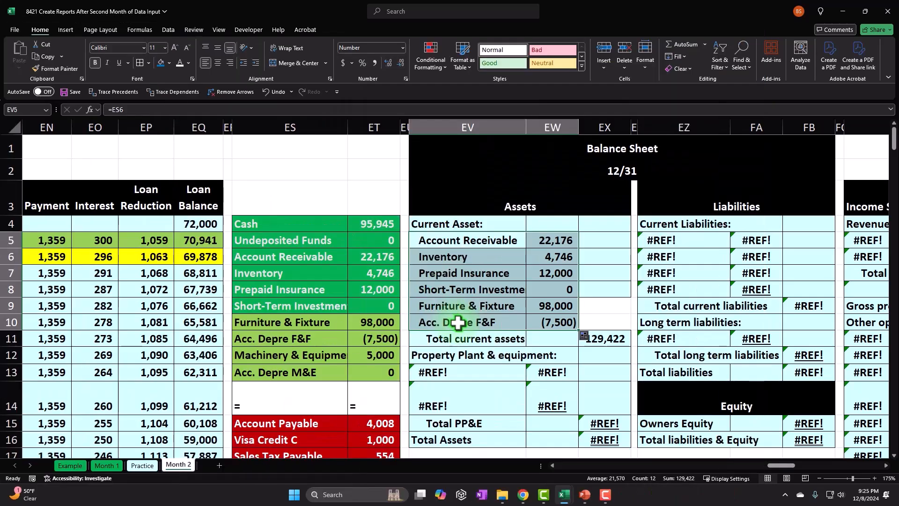
click(275, 91)
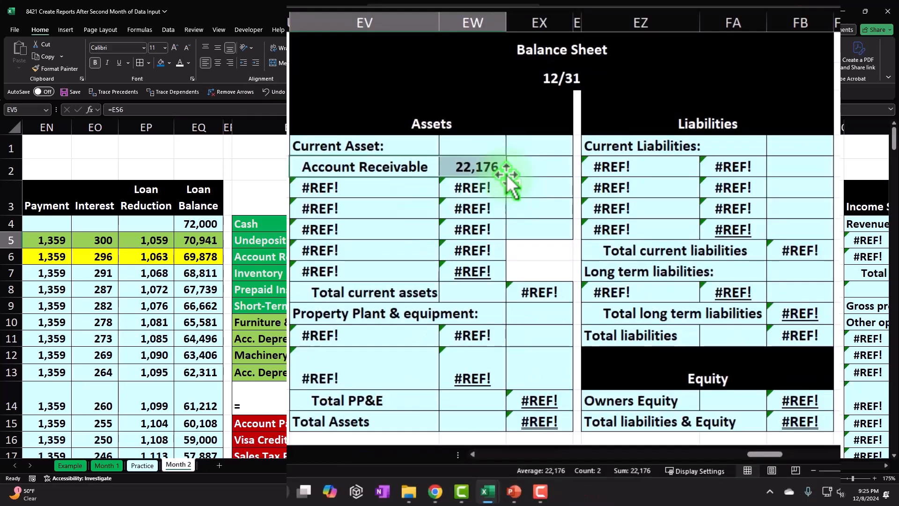
- Fill the Account Receivable formulas in EV5:EW5 down through row 10 and clear the Furniture & Fixture and Acc. Depre F&F lines in EV9:EW10
drag(507, 177, 504, 274)
click(438, 270)
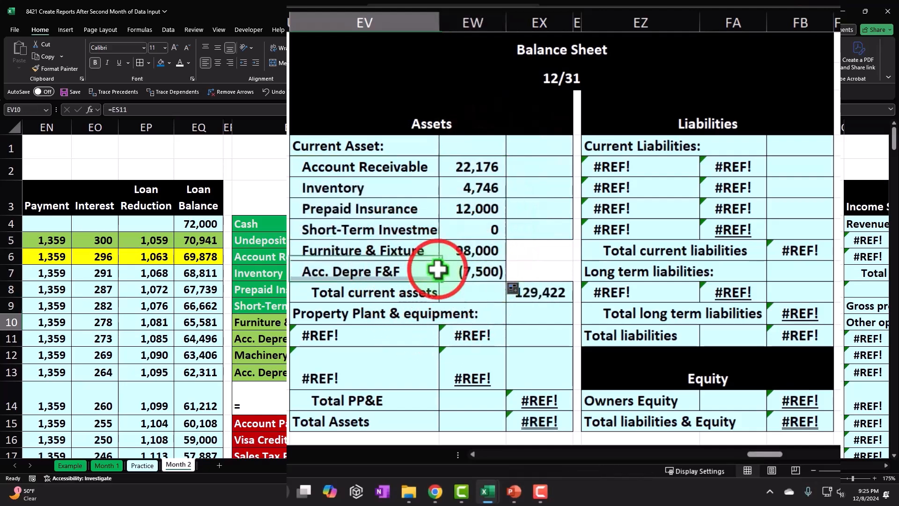
click(397, 260)
drag(398, 260, 453, 267)
key(Delete)
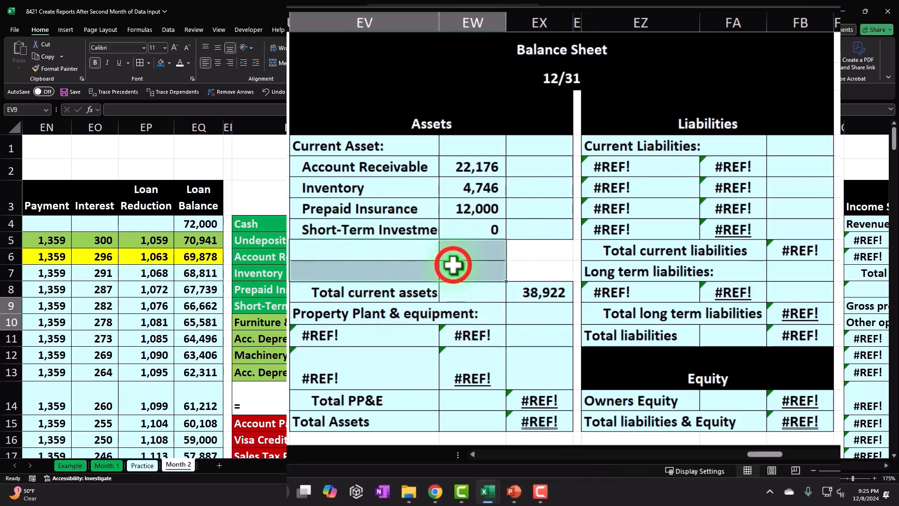
click(453, 266)
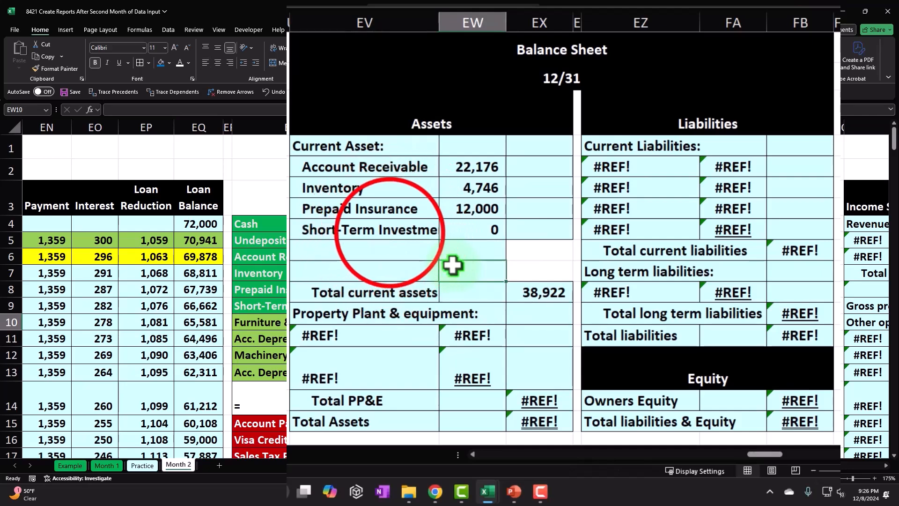
- Clear the current asset lines in EV5:EW8 and link EV5 to the Cash name in ES4
drag(363, 166, 455, 227)
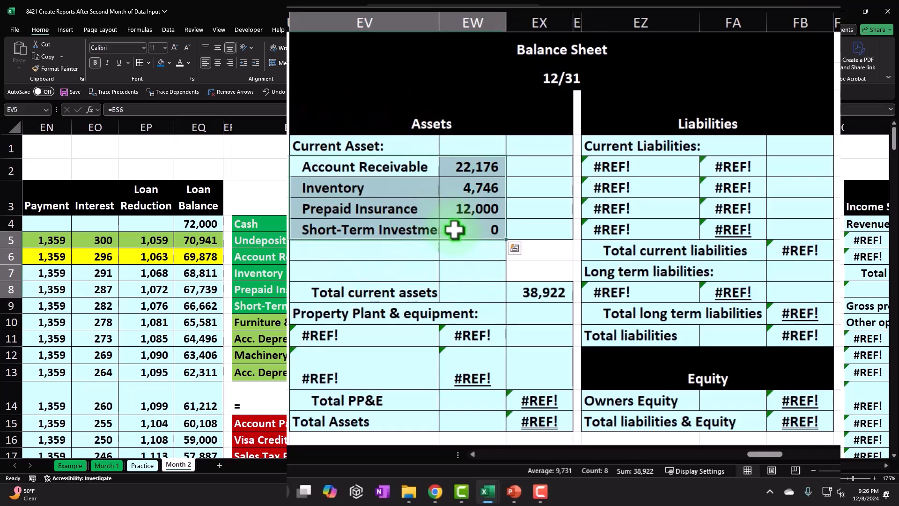
key(Delete)
text(=)
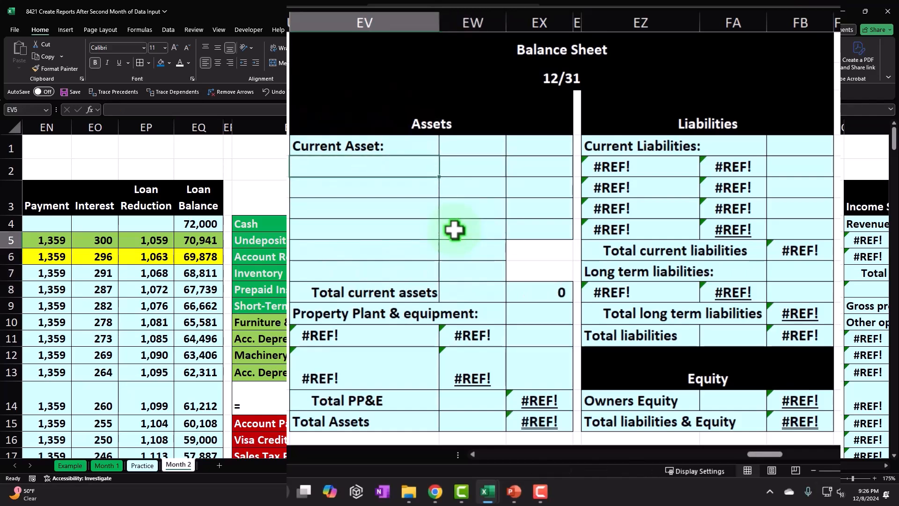
key(Left)
key(Left)
key(Left)
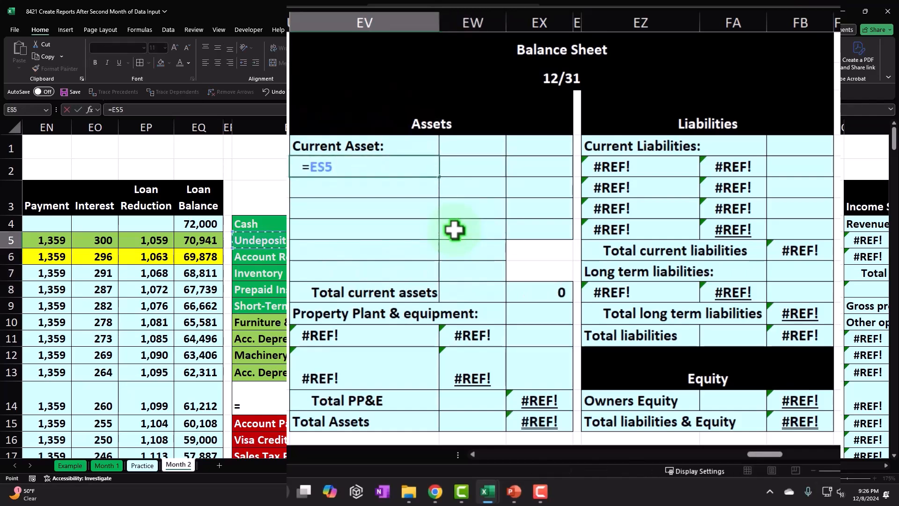
key(Up)
key(Return)
- Link EW5 on the balance sheet to the Cash balance in ET4 of the vertical trial balance
key(Up)
key(Right)
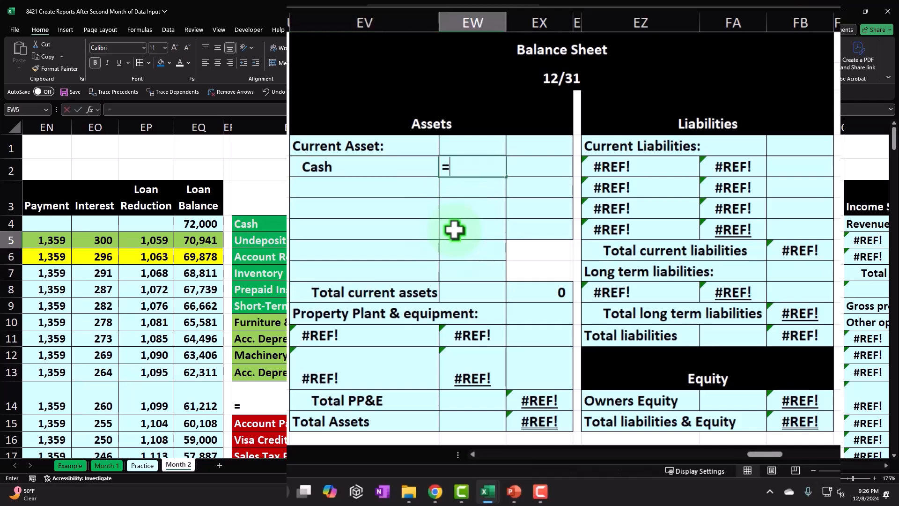
text(=)
key(Left)
key(Left)
key(Left)
key(Return)
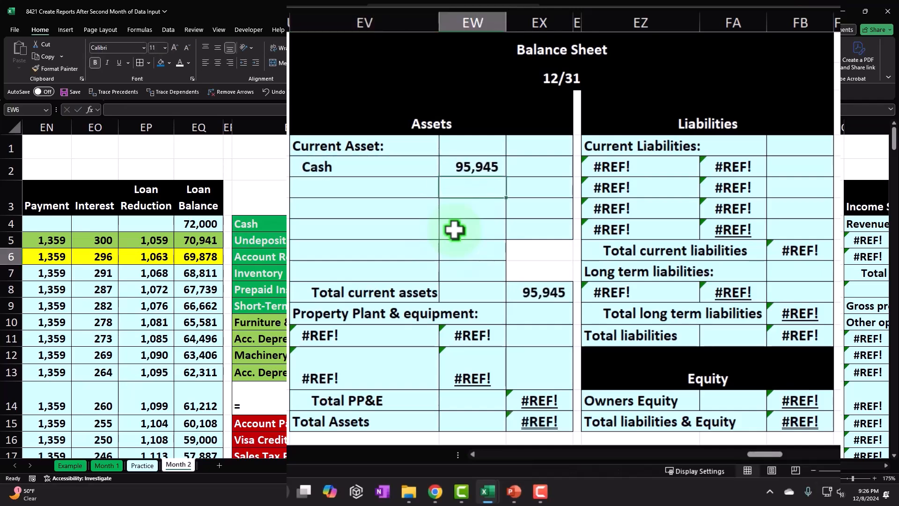
- Fill the Cash formulas in EV5:EW5 down through row 10 and underline the short-term investment balance in EW10
drag(369, 165, 499, 274)
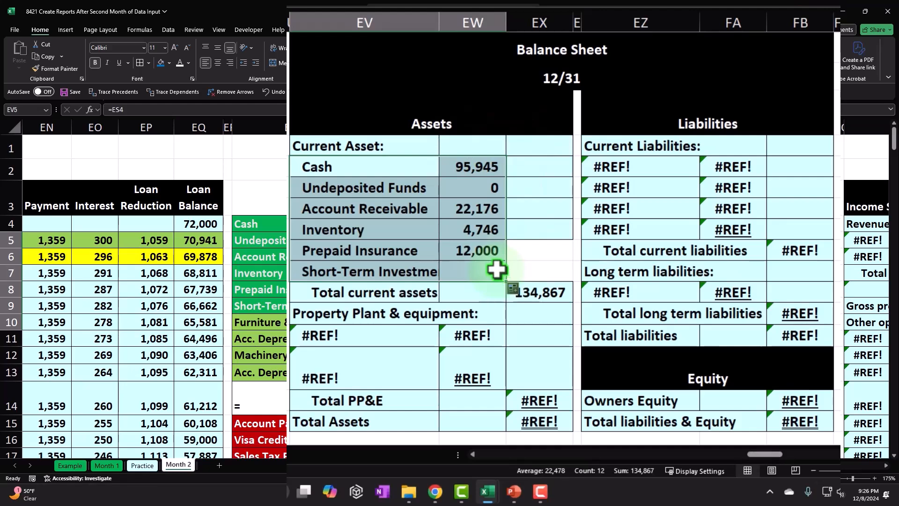
click(485, 328)
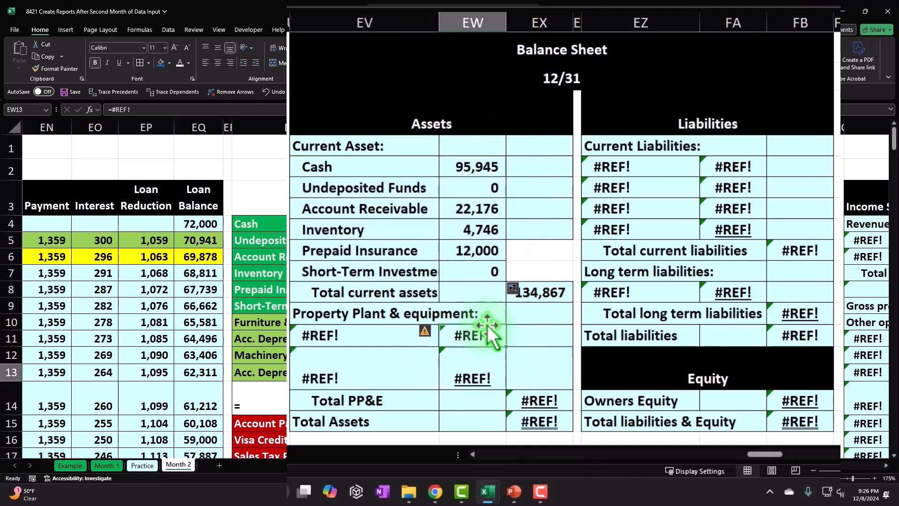
drag(407, 168, 462, 186)
click(461, 187)
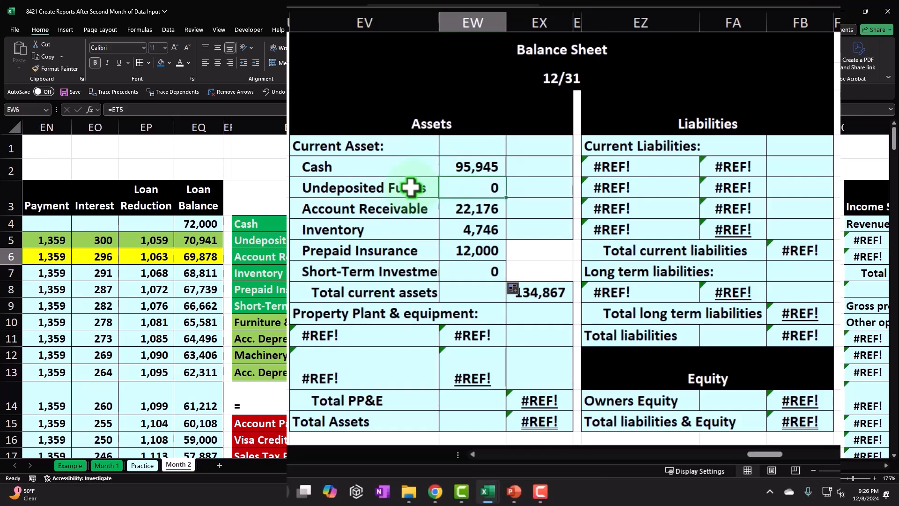
click(461, 272)
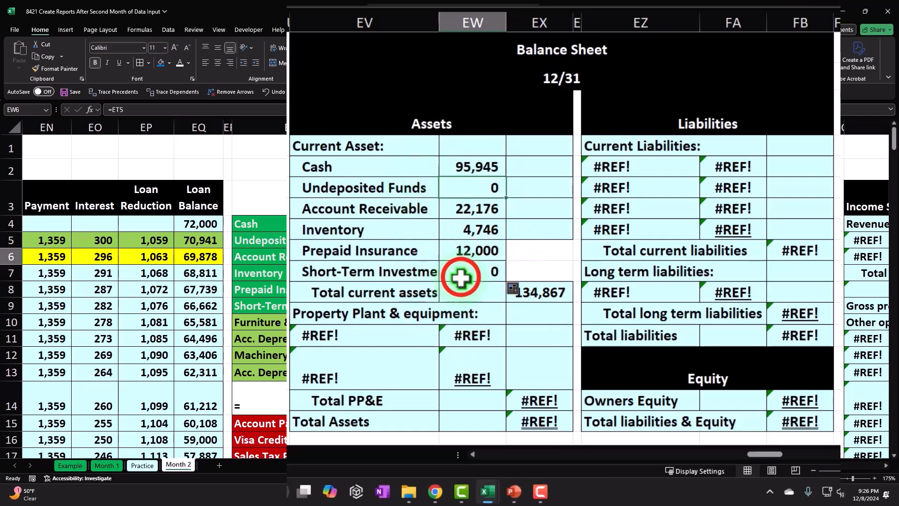
click(119, 62)
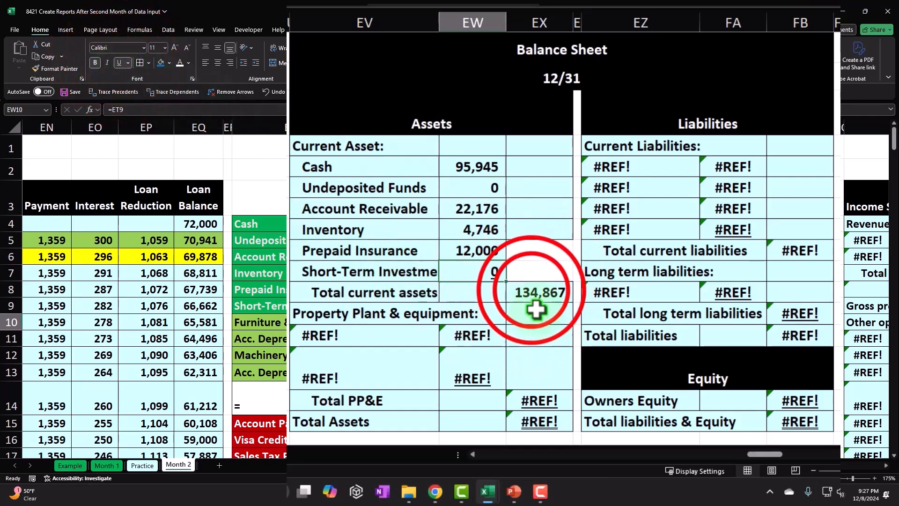
- Check the Total current assets formula in EX11 against the sum of the current asset balances in ET4:ET9
double_click(534, 294)
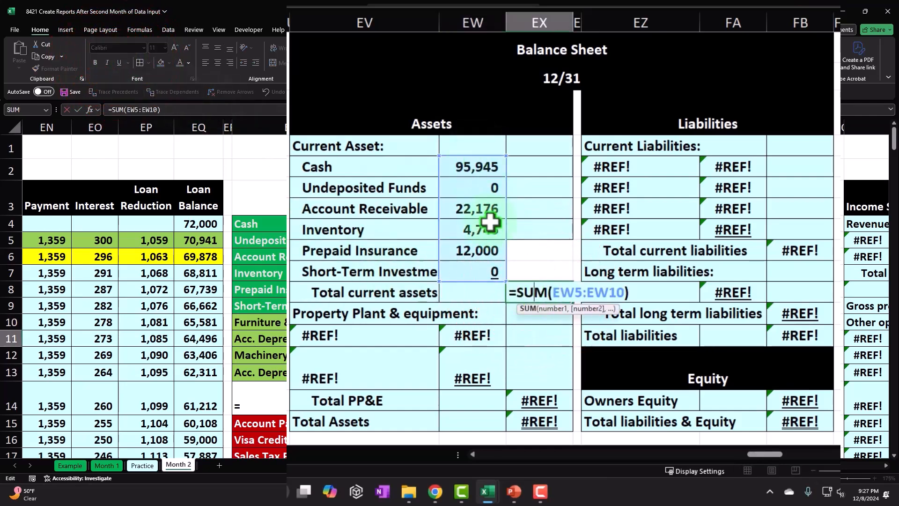
key(Return)
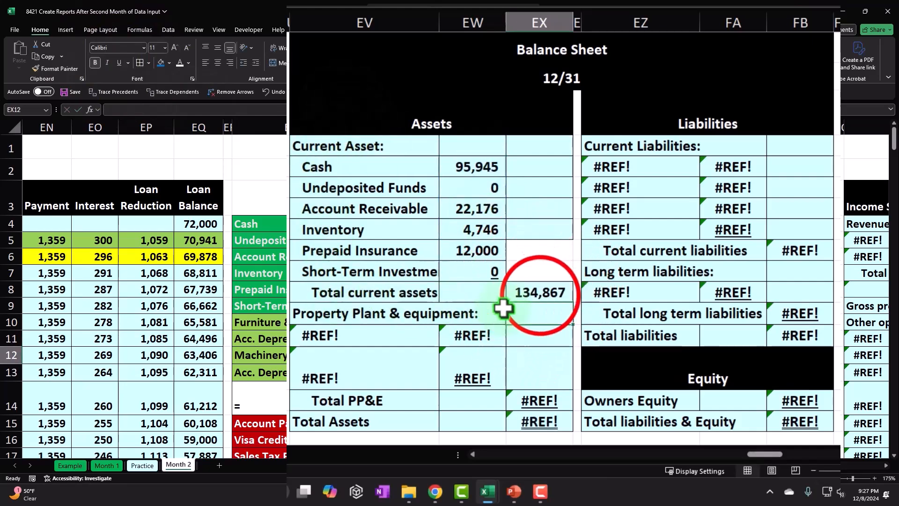
click(540, 294)
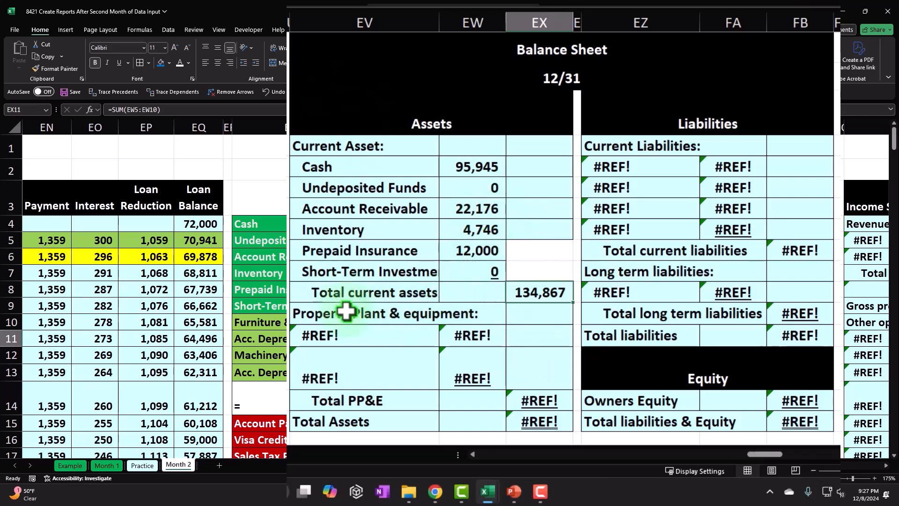
drag(373, 224, 377, 306)
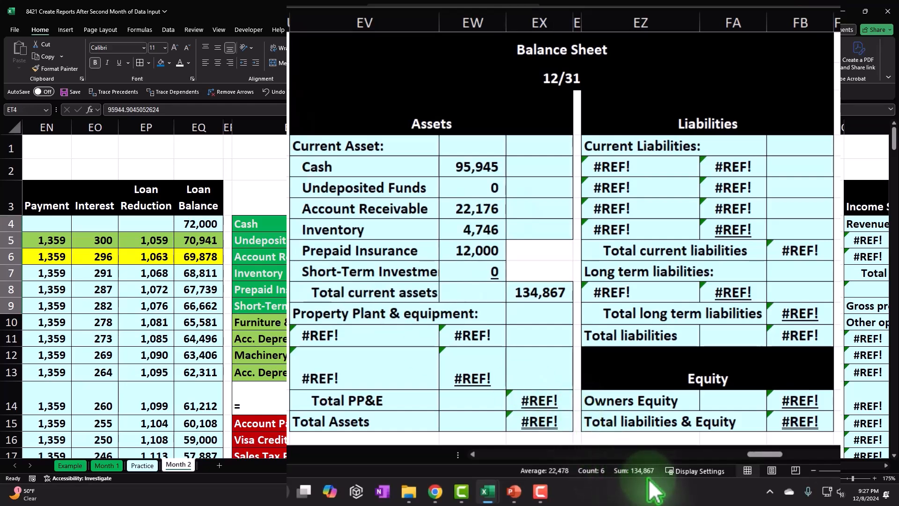
click(540, 290)
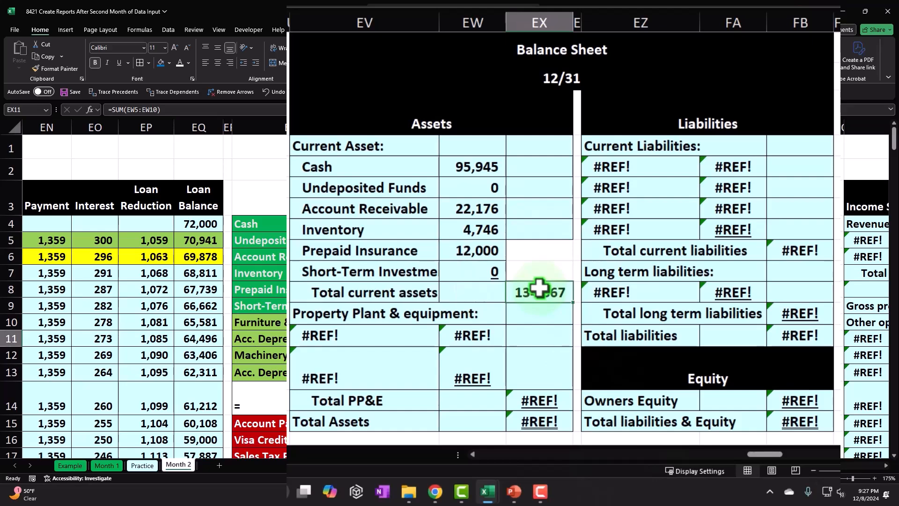
- Move the Total PP&E and Total Assets lines from EV15:EX16 down three rows to EV18:EX19
click(396, 318)
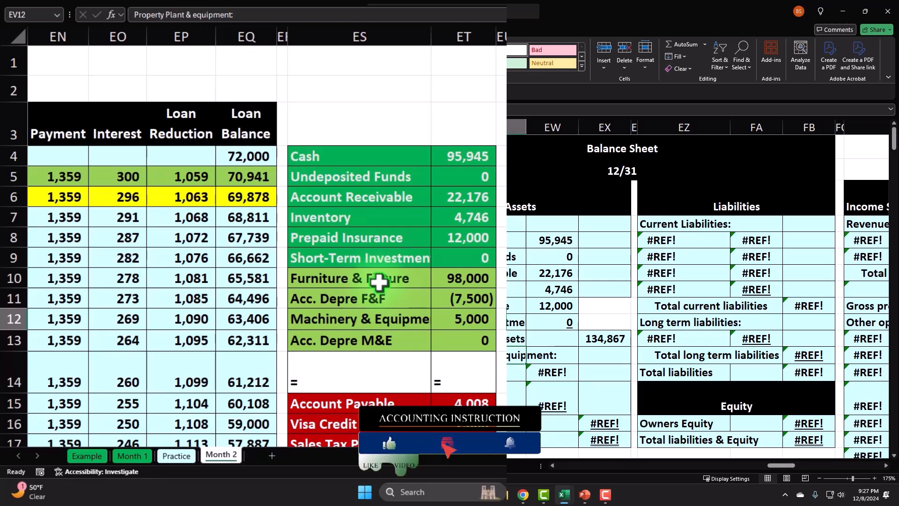
drag(455, 279, 461, 335)
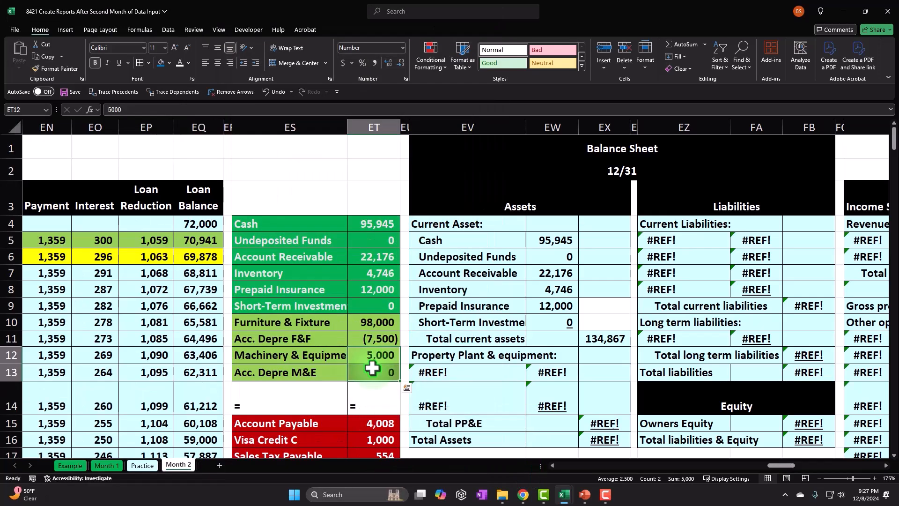
key(Down)
key(Down)
key(Right)
key(Right)
key(Up)
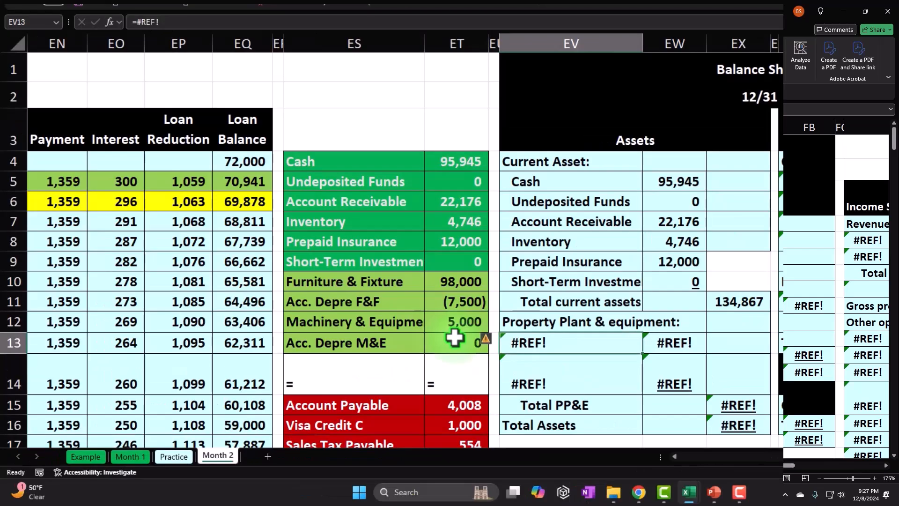
scroll(562, 290, down, 2)
click(569, 286)
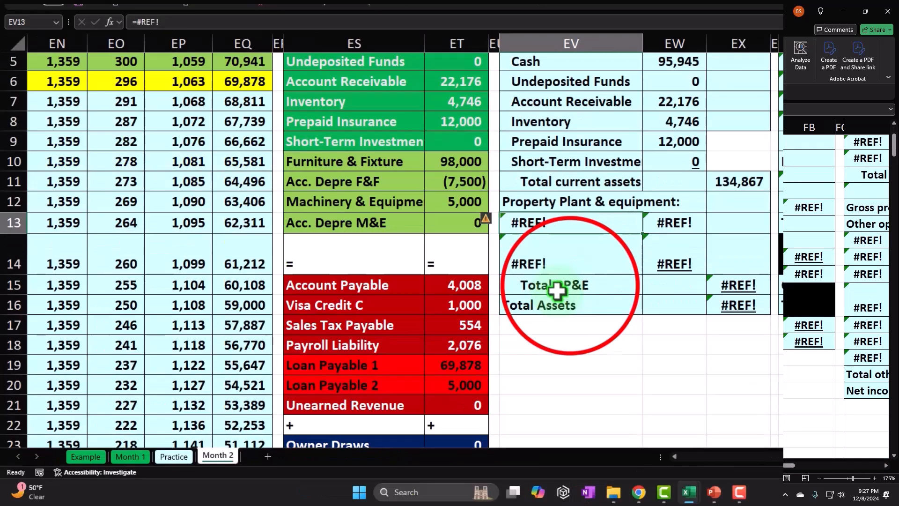
drag(653, 293, 717, 302)
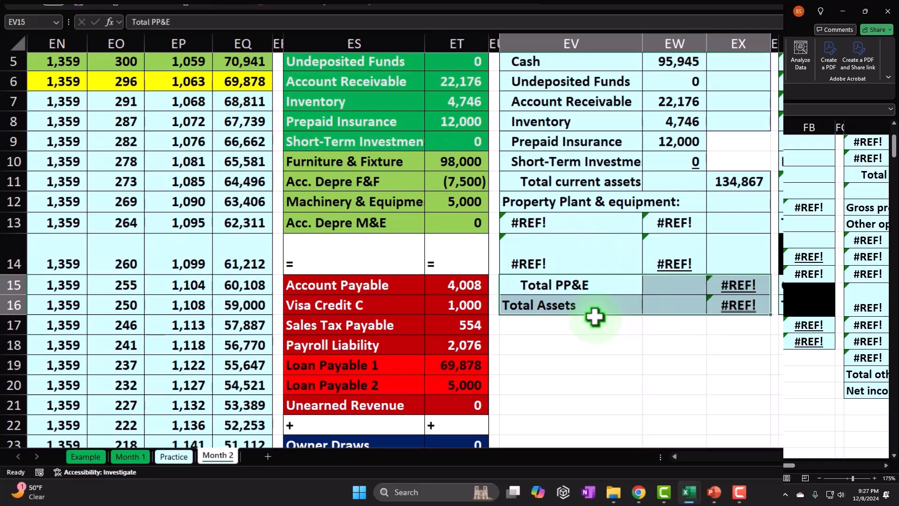
drag(595, 318, 597, 373)
- Link the first Property Plant & equipment name in EV13 to Furniture & Fixture in ES10
click(560, 227)
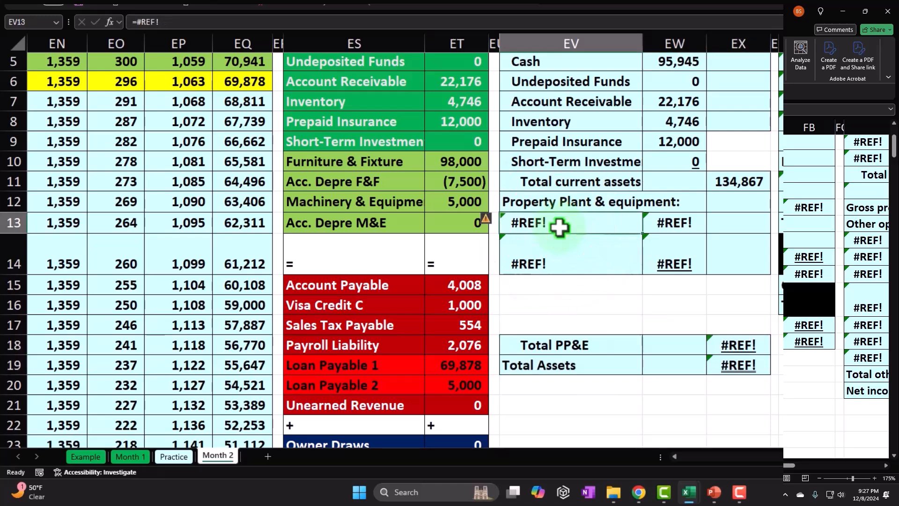
text(=)
key(Left)
key(Left)
key(Up)
key(Up)
key(Up)
key(Return)
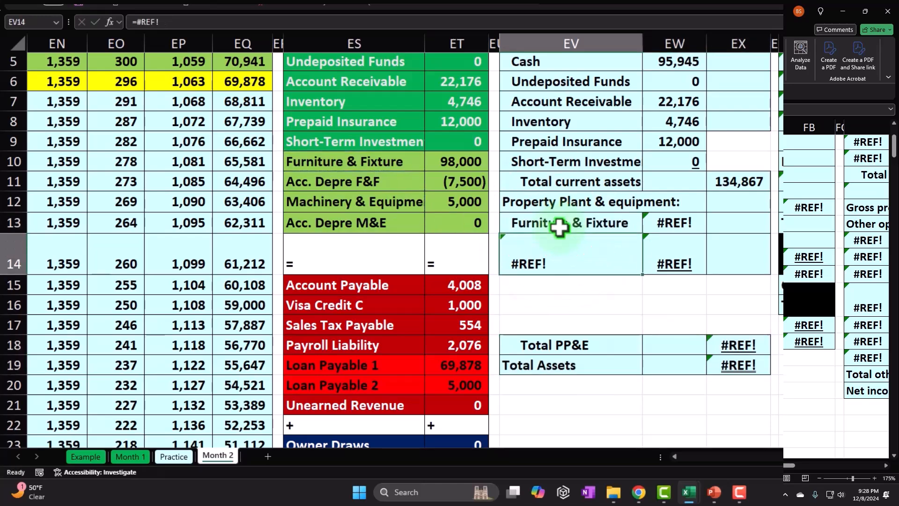
- Link the Furniture & Fixture amount in EW13 to its trial balance amount in ET10
key(Right)
key(Up)
text(=)
key(Left)
key(Left)
key(Left)
key(Up)
key(Up)
key(Up)
key(Return)
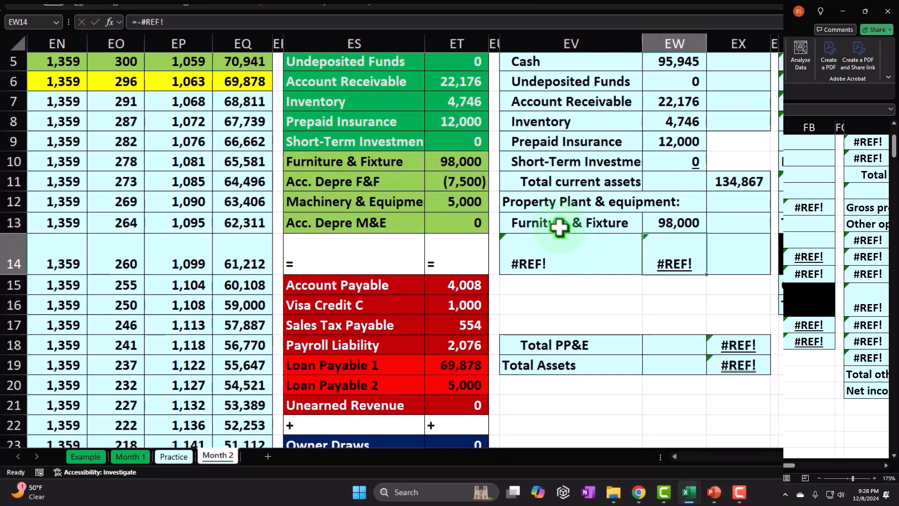
- Link the second Property Plant & equipment name in EV14 to Acc. Depre F&F in ES11
key(Left)
text(=)
key(Left)
key(Left)
key(Left)
key(Up)
key(Up)
key(Up)
key(Tab)
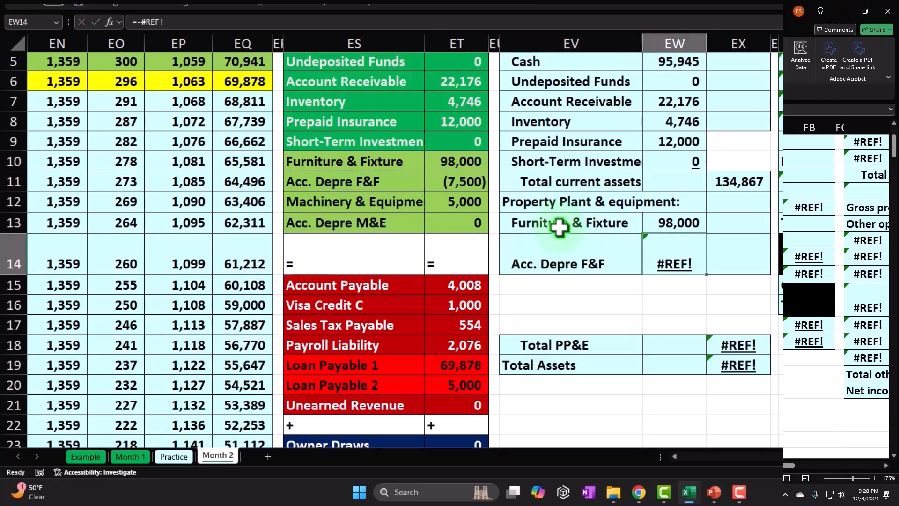
- Link the Acc. Depre F&F amount in EW14 to ET11 with its sign flipped, using -ET11
text(-)
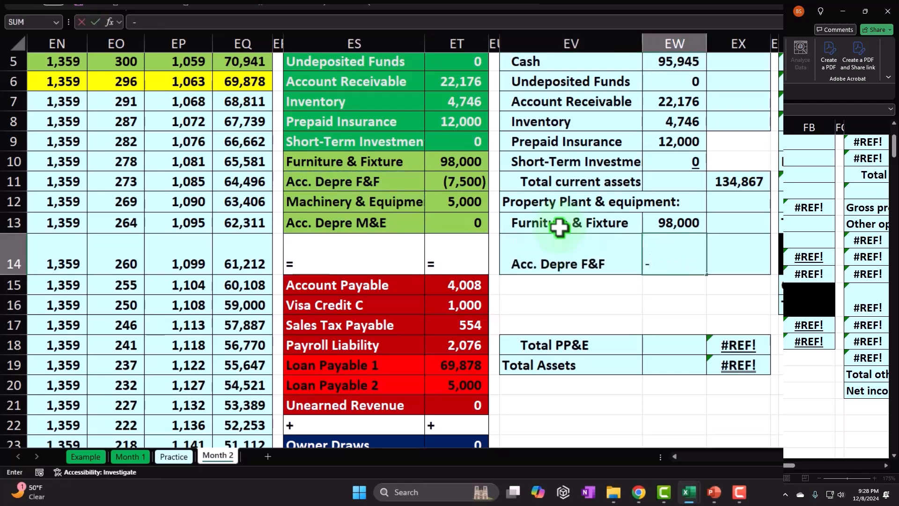
key(Left)
key(Left)
key(Up)
key(Left)
key(Up)
key(Up)
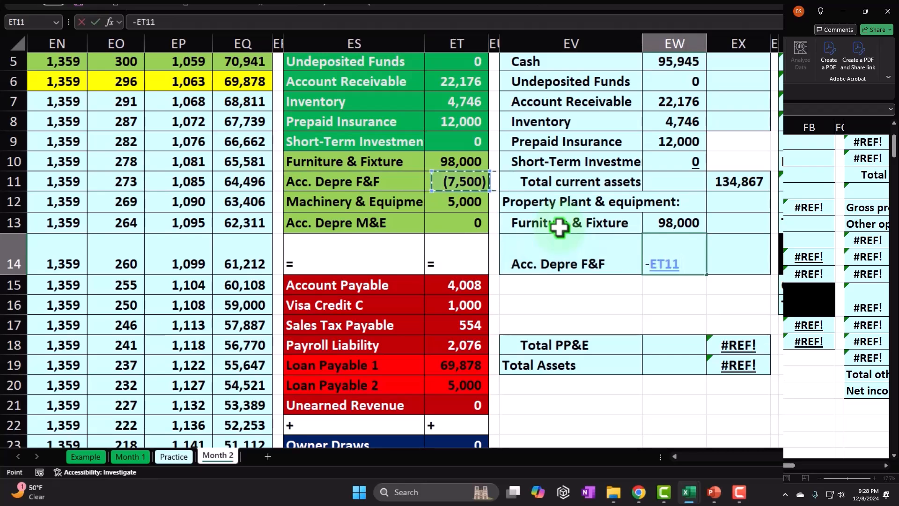
key(Return)
click(702, 262)
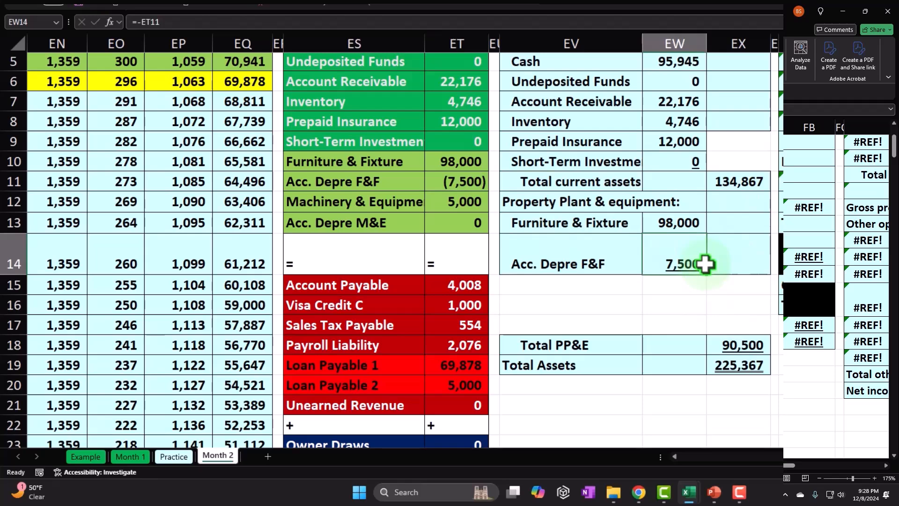
- Calculate the net furniture and fixture value in EX14 with the formula =EW13-EW14
key(Right)
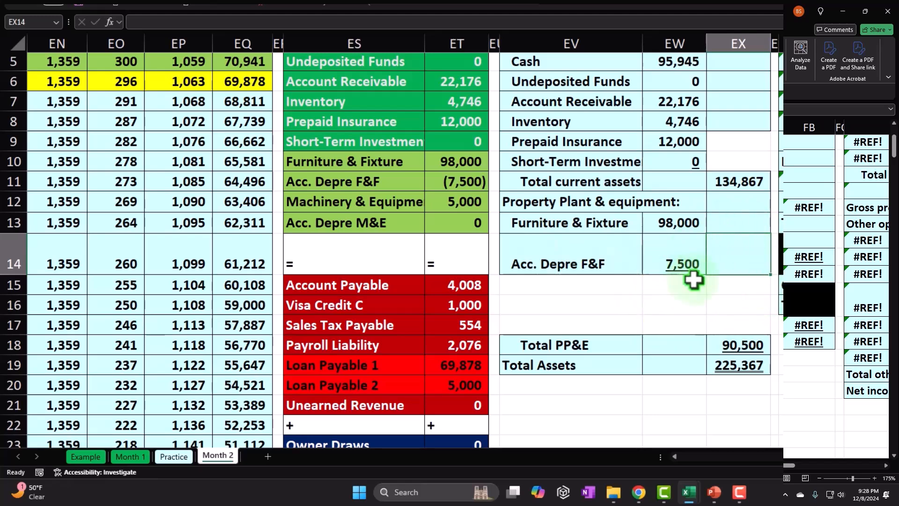
click(732, 284)
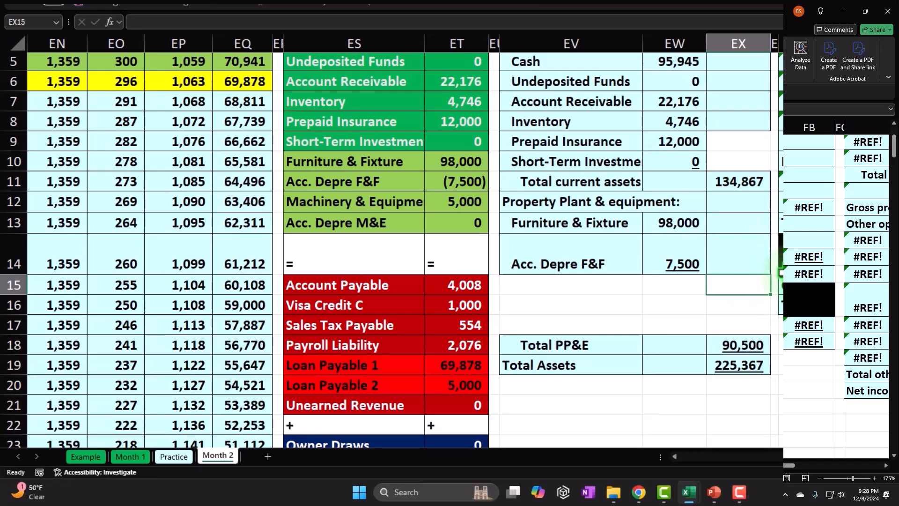
drag(660, 225, 666, 276)
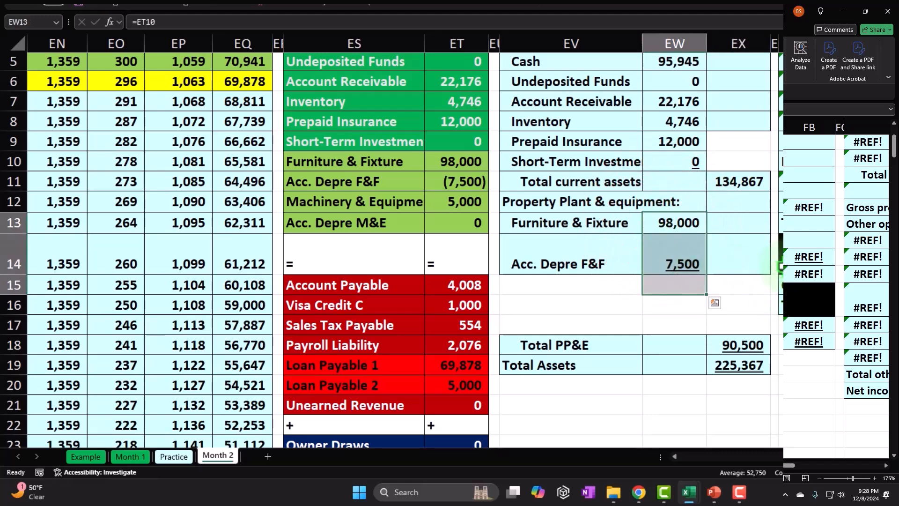
click(756, 267)
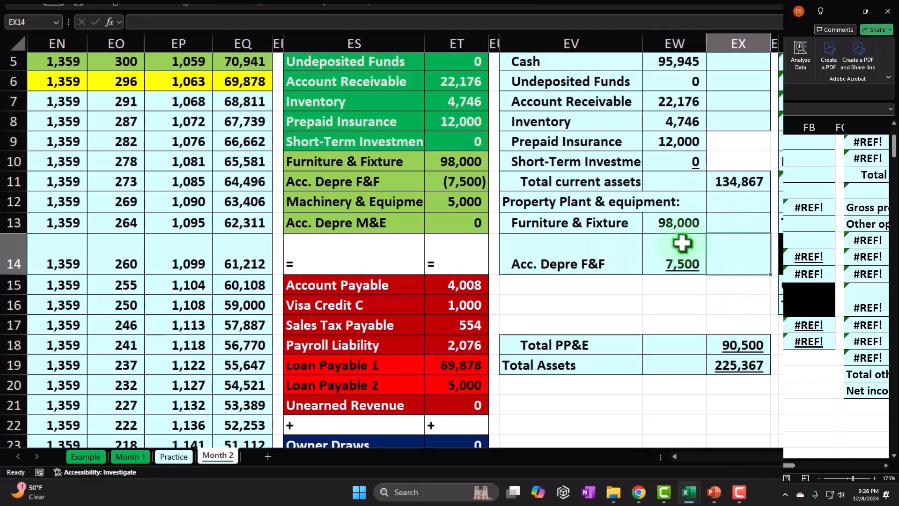
key(BackSpace)
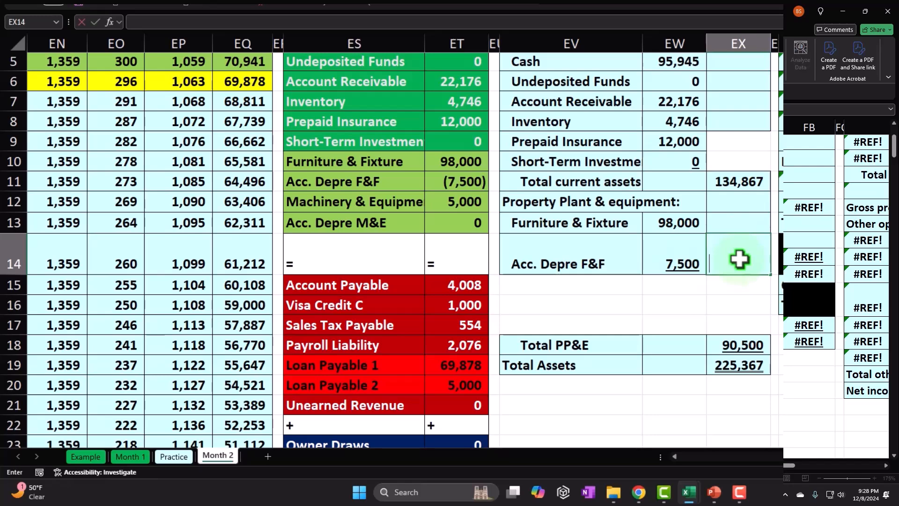
text(=)
key(Up)
key(Left)
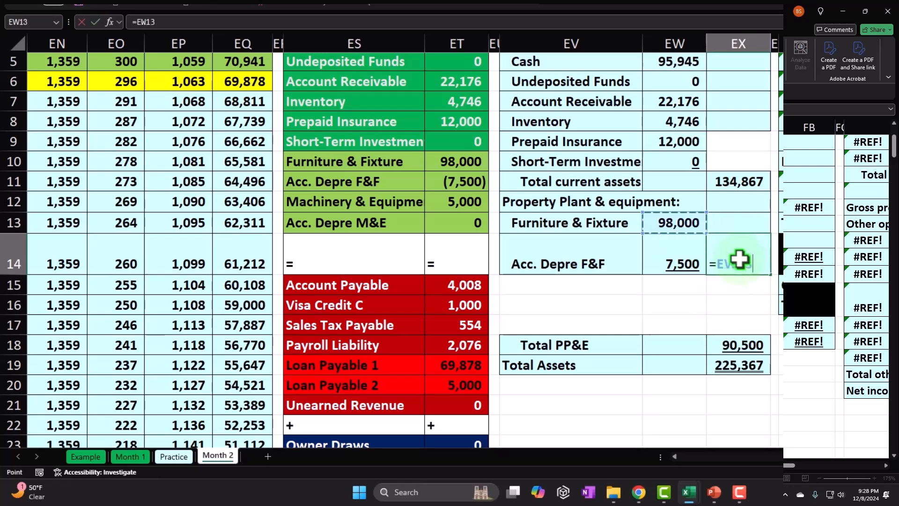
text(-)
key(Left)
key(ctrl+Return)
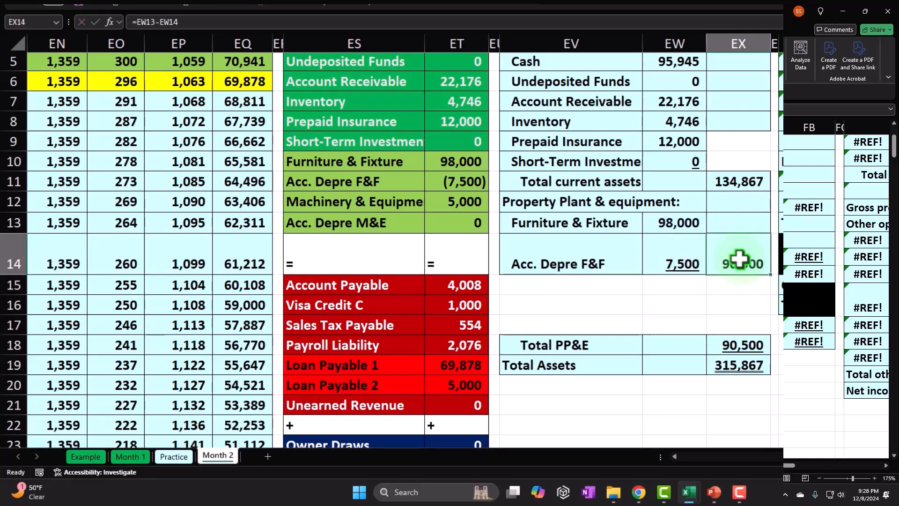
drag(602, 221, 674, 224)
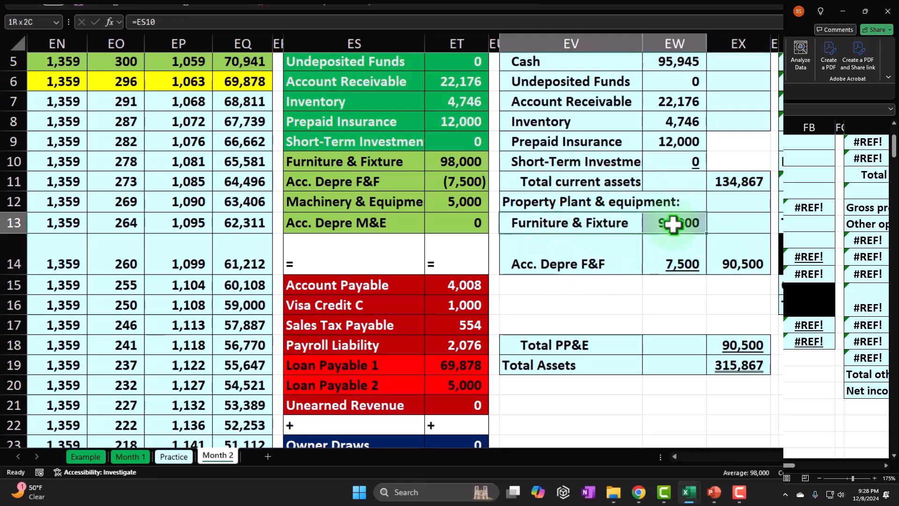
drag(607, 257, 652, 257)
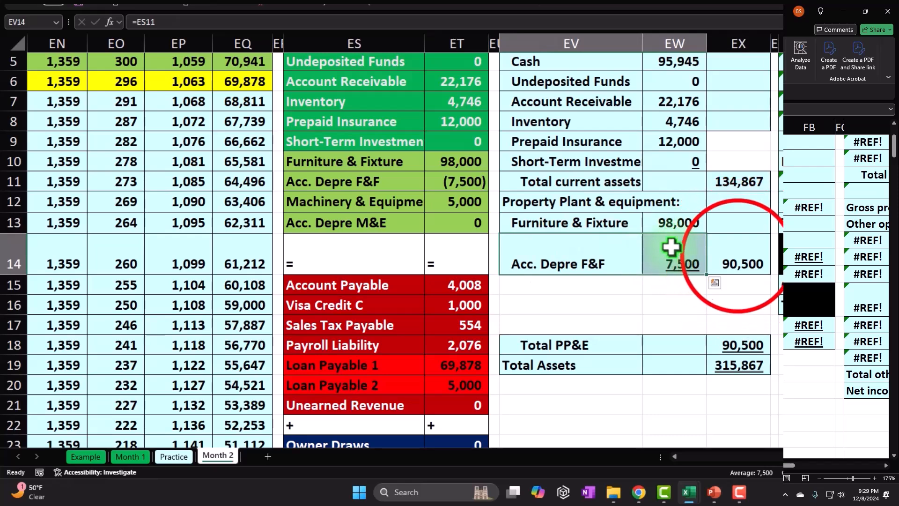
click(737, 255)
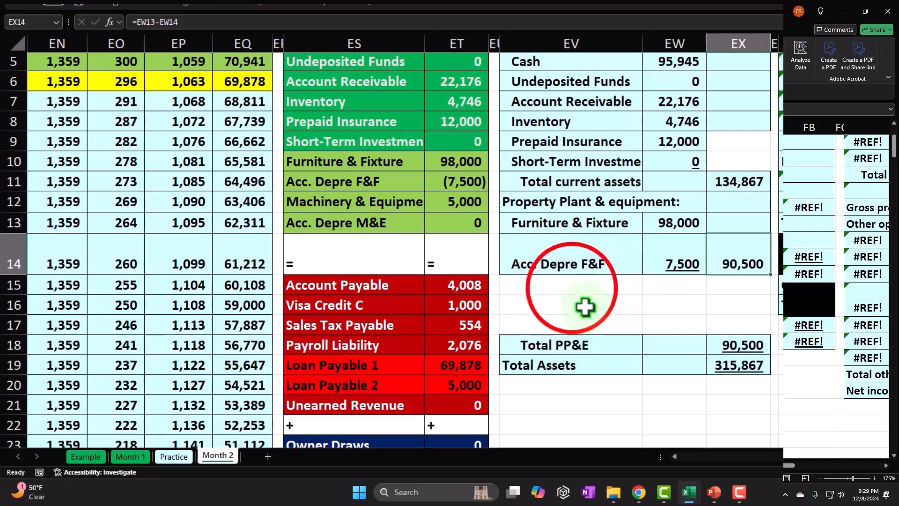
- Link the name in EV15 to the Machinery & Equipment account name in ES12 of the trial balance
click(571, 286)
text(=)
key(Left)
key(Left)
key(Left)
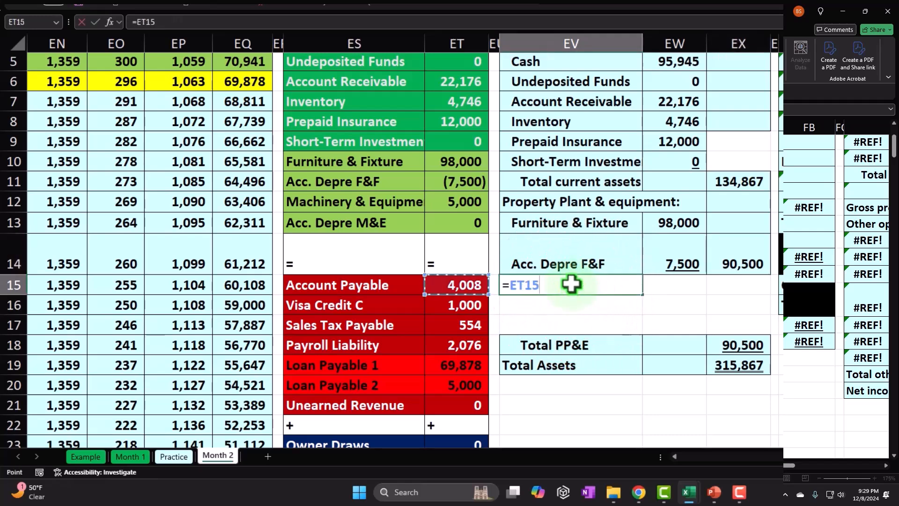
key(Up)
key(Up)
key(Return)
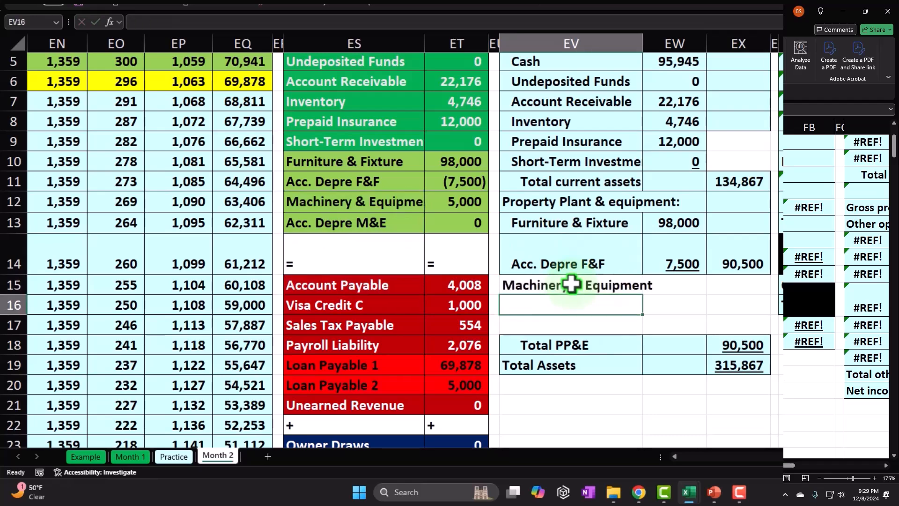
- Link the name in EV16 to the Acc. Depre M&E account name in ES13 of the trial balance
text(+)
key(Left)
key(Up)
key(Up)
key(Up)
key(Left)
key(Left)
key(Return)
- Link the Machinery & Equipment amount in EW15 to its trial balance amount in ET12
key(Up)
key(Right)
key(Up)
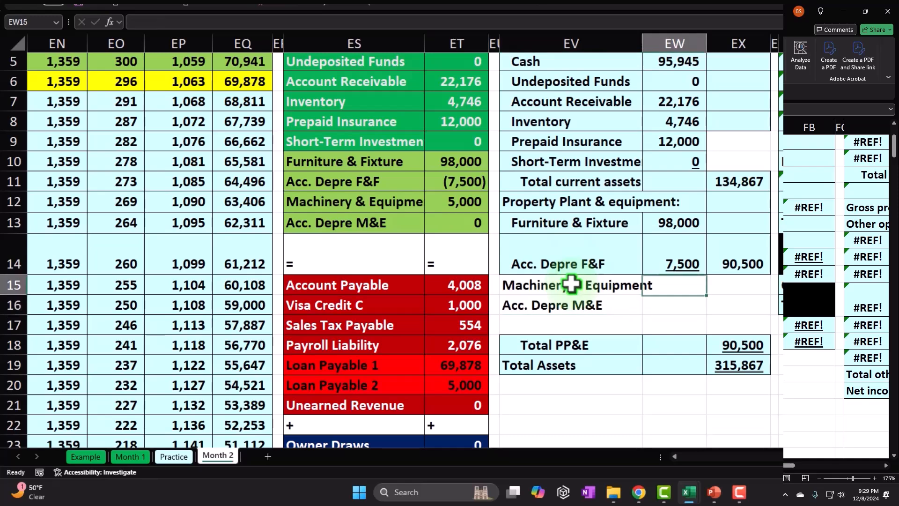
text(=)
key(Left)
key(Left)
key(Left)
key(Up)
- Link the Acc. Depre M&E amount in EW16 to its trial balance amount in ET13
key(Up)
key(Up)
key(Return)
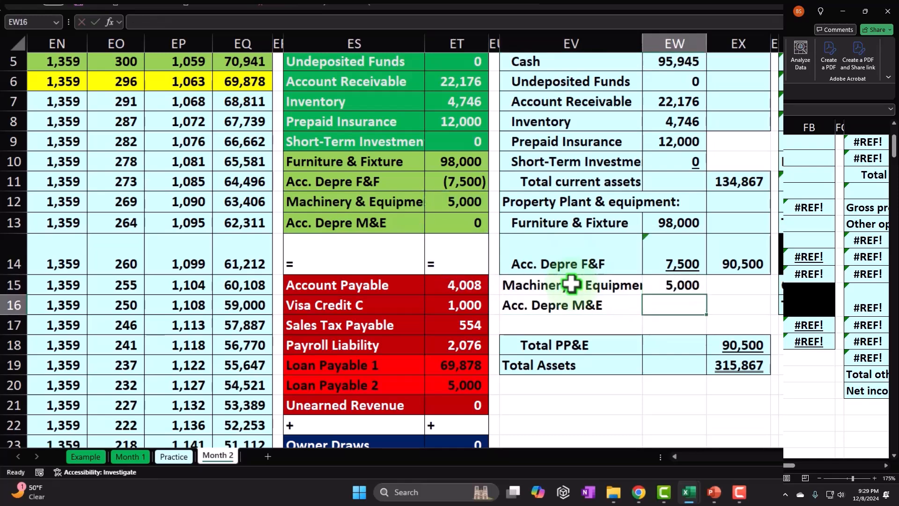
text(=)
key(Left)
key(Left)
key(Up)
key(Up)
key(Up)
key(Up)
key(Left)
key(Down)
key(Return)
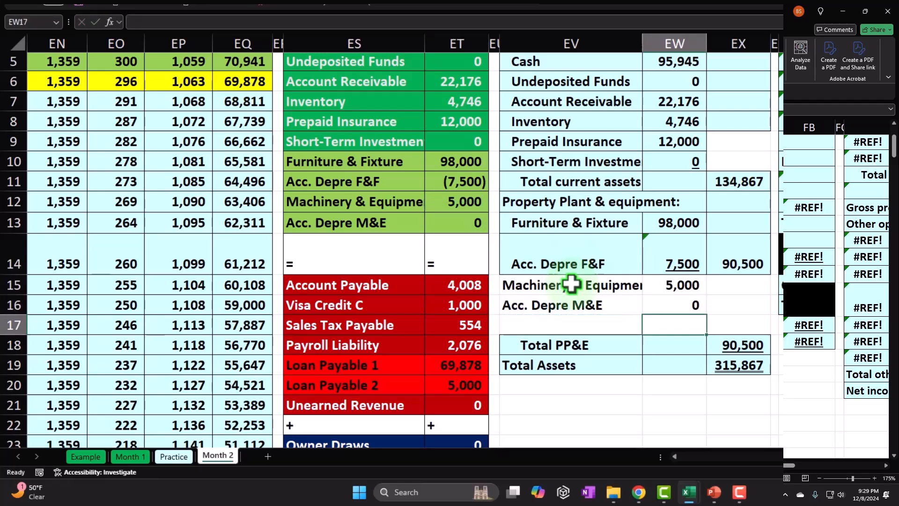
- Indent the account names in EV15:EV16 one level, and indent both Acc. Depre names in EV14 and EV16 one level further
click(576, 288)
drag(576, 288, 575, 304)
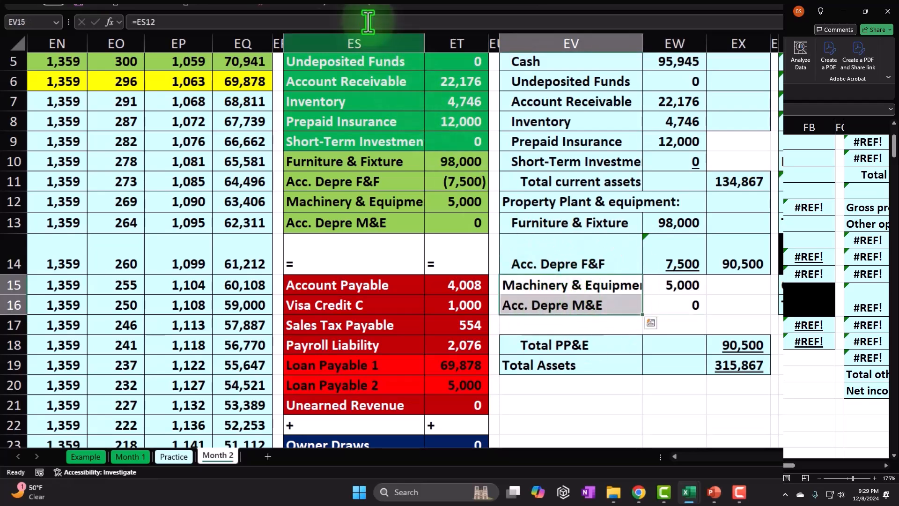
click(308, 2)
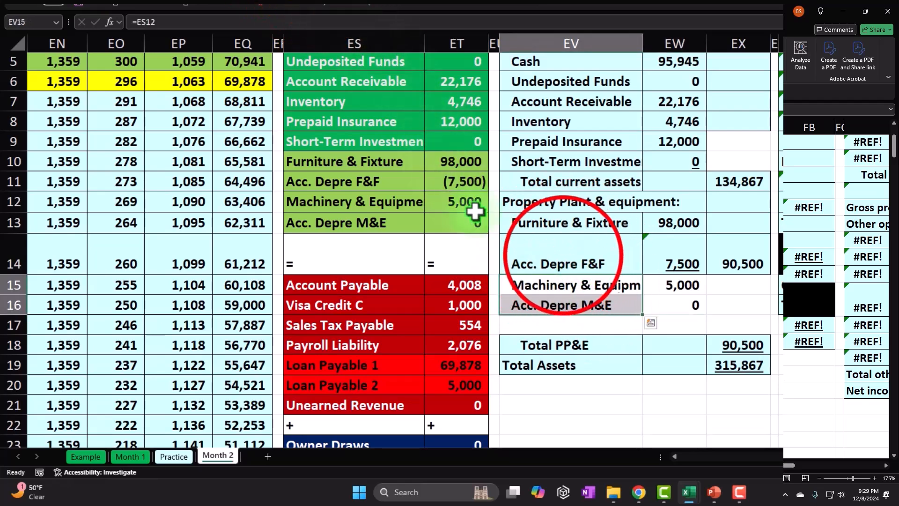
click(564, 256)
click(307, 2)
click(553, 305)
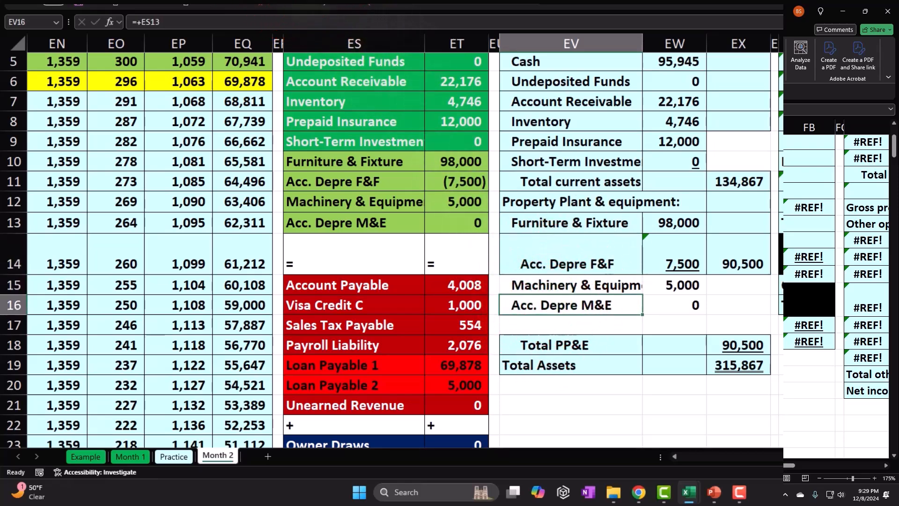
click(313, 2)
- Underline the Acc. Depre M&E amount in EW16 and calculate the net machinery and equipment value in EX16 with =EW15-EW16
click(681, 305)
click(145, 1)
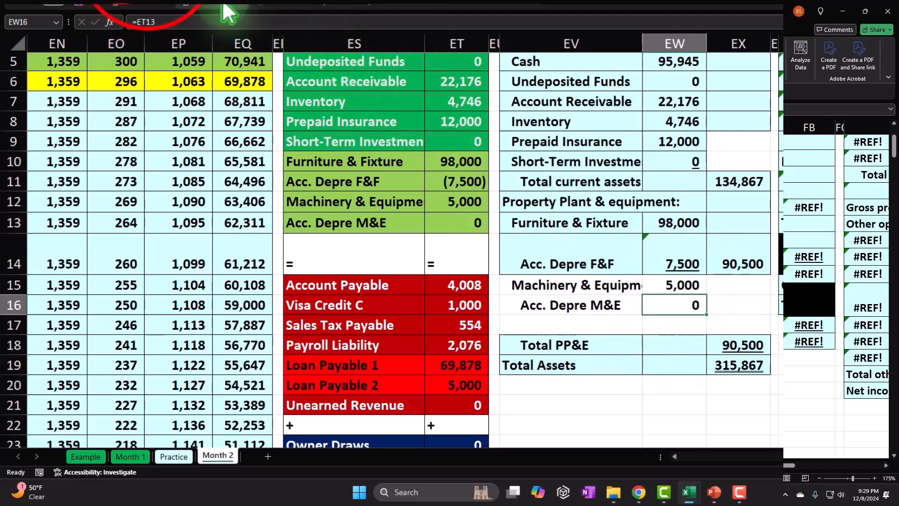
click(747, 307)
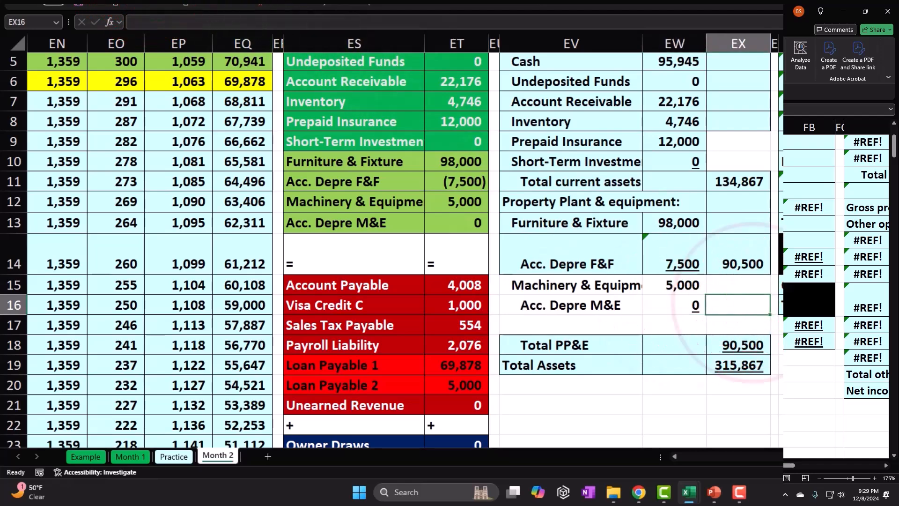
text(=)
key(Left)
key(Up)
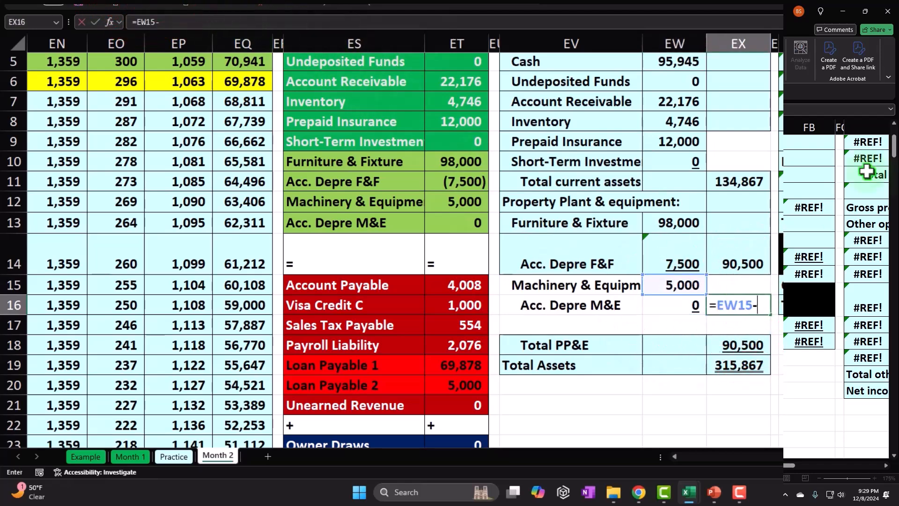
text(-)
key(Left)
key(Up)
key(Down)
key(Return)
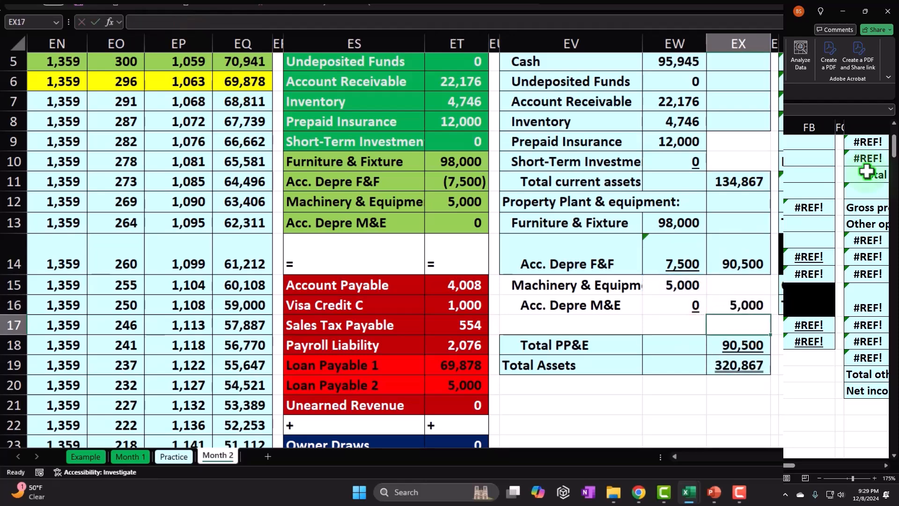
- Move the Total PP&E and Total Assets rows up by one row to EV17:EX18, directly below Acc. Depre M&E
drag(568, 345, 738, 365)
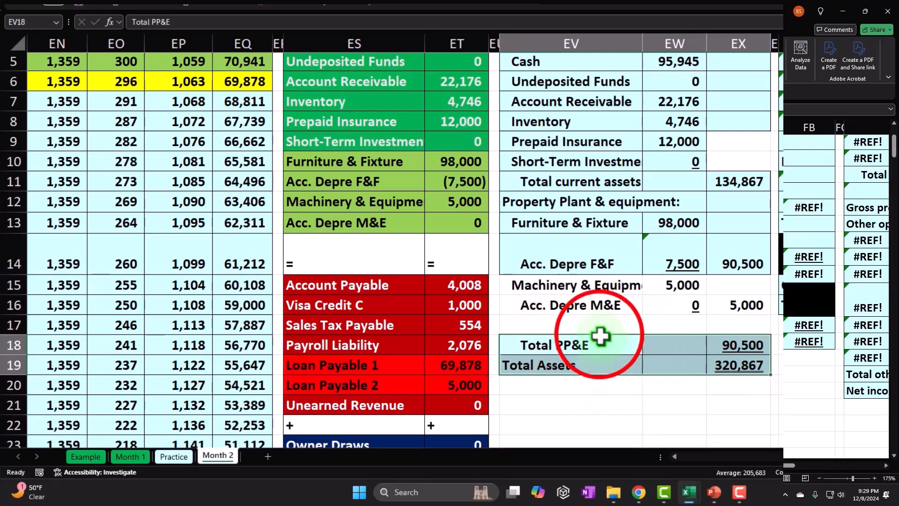
drag(600, 335, 600, 314)
click(734, 323)
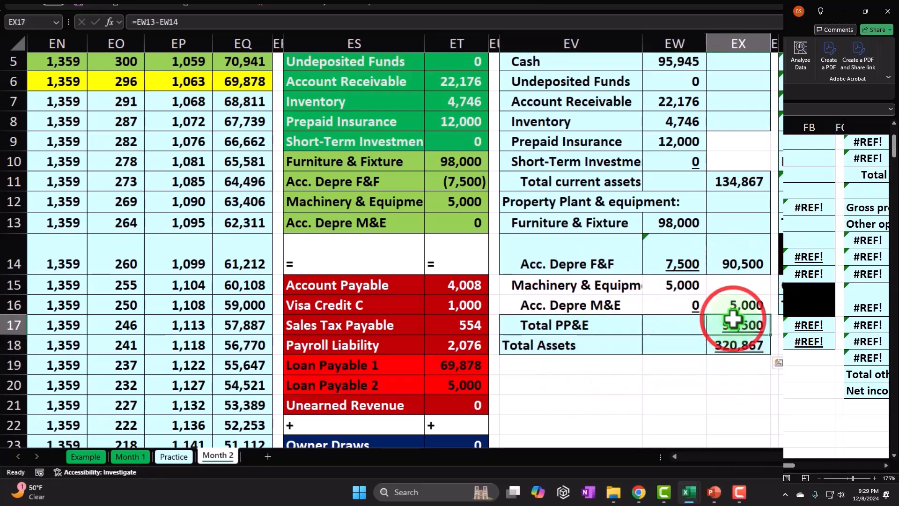
- Total the property, plant and equipment in EX17 with the formula =SUM(EX14:EX16)
click(743, 265)
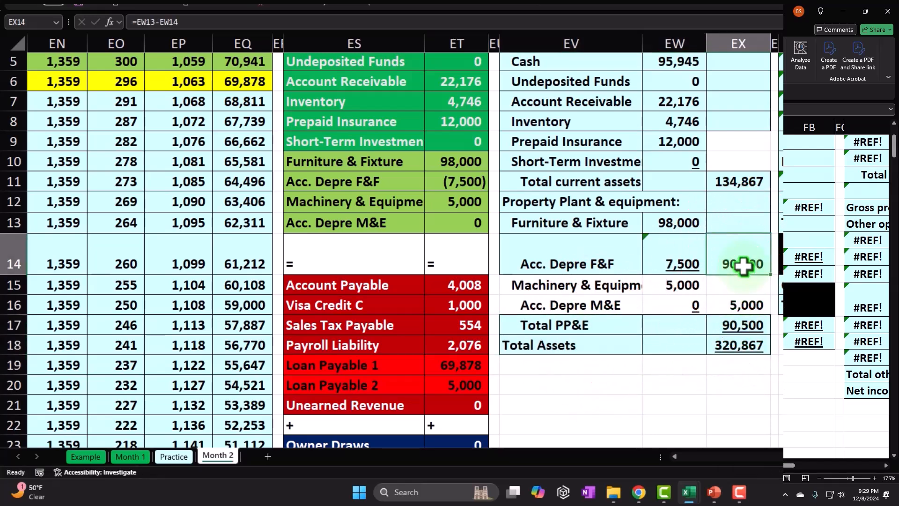
click(741, 323)
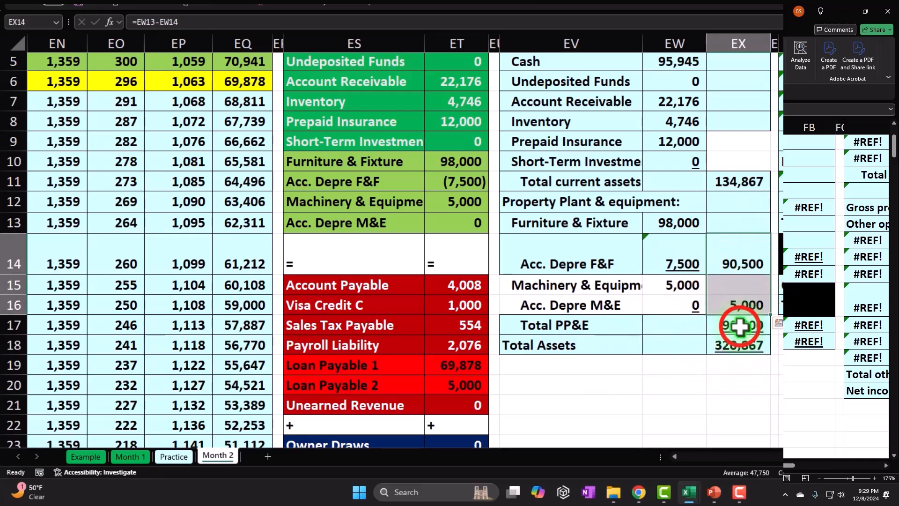
text(=sum()
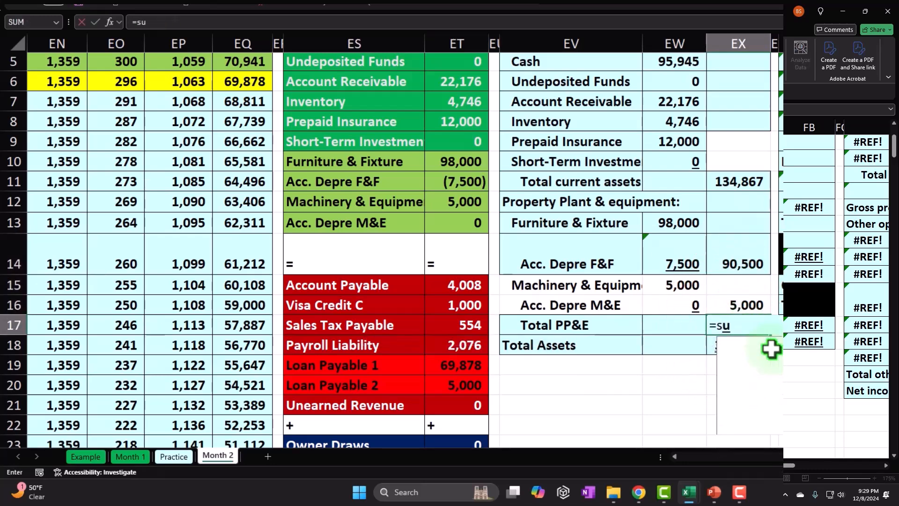
key(Up)
key(Up)
key(Up)
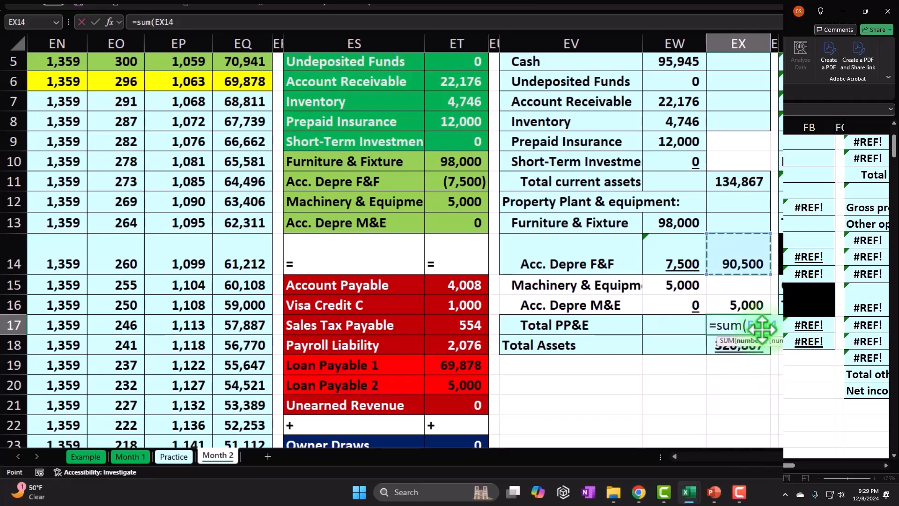
key(shift+Down)
key(shift+Down)
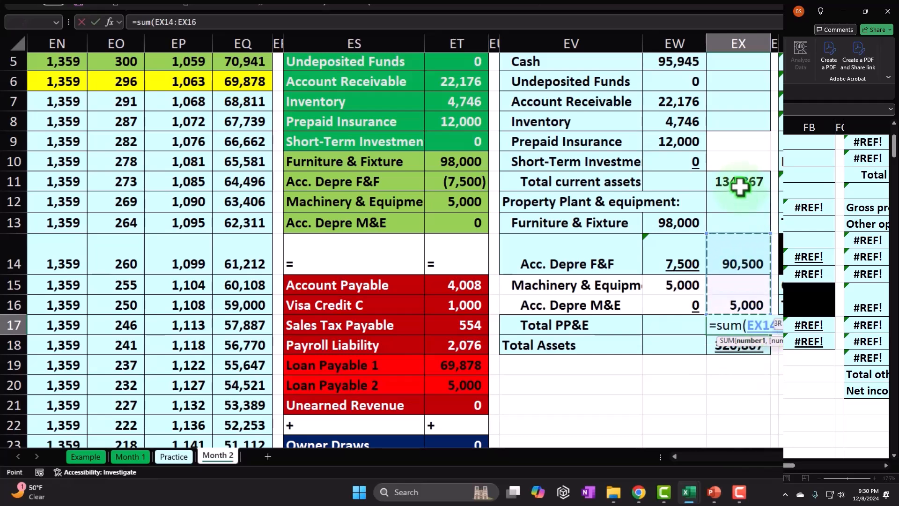
key(Return)
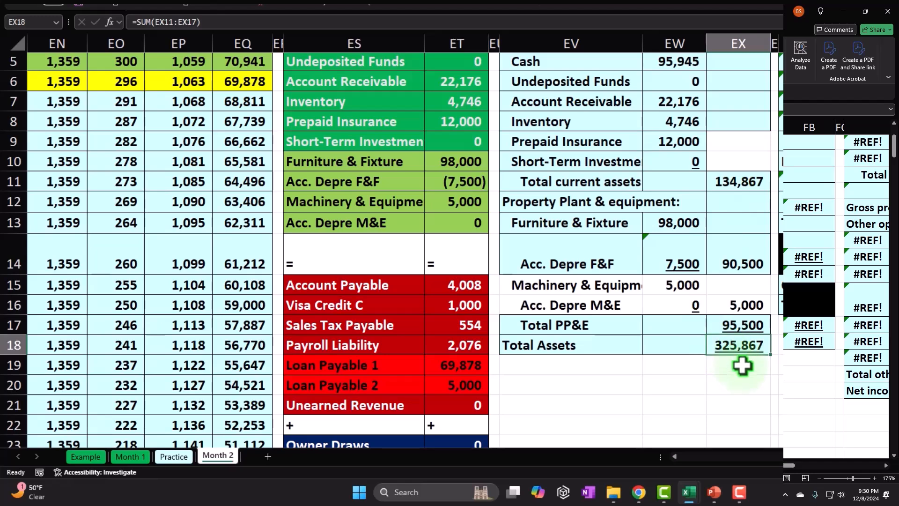
- Calculate Total Assets in EX18 as total current assets plus total PP&E with =EX11+EX17
text(=)
click(738, 188)
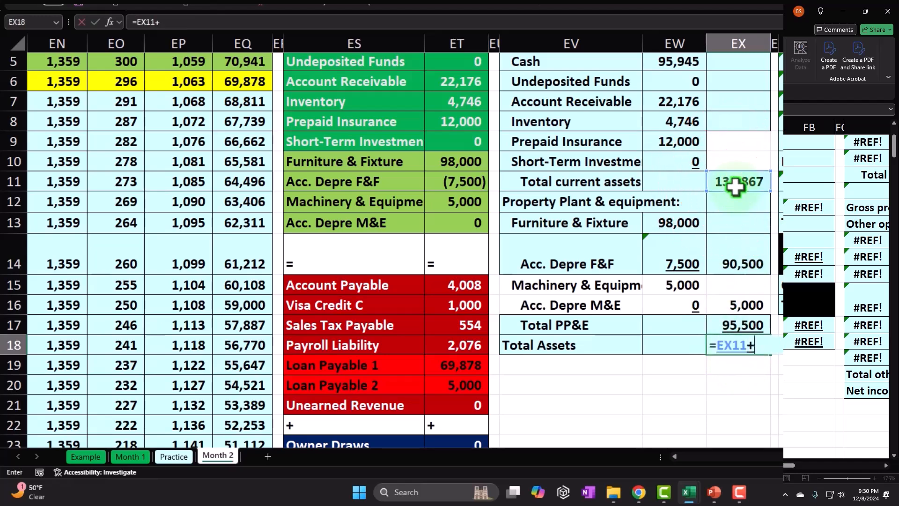
text(+)
click(734, 324)
key(Return)
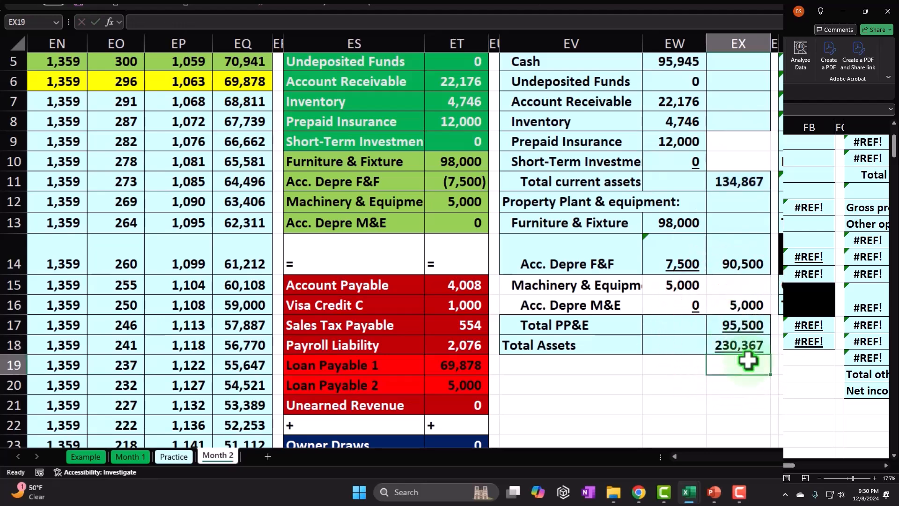
- Compare the trial balance amounts in ET10:ET13 with Total PP&E in EX17, and those in ET4:ET13 with Total Assets in EX18
drag(468, 157, 463, 214)
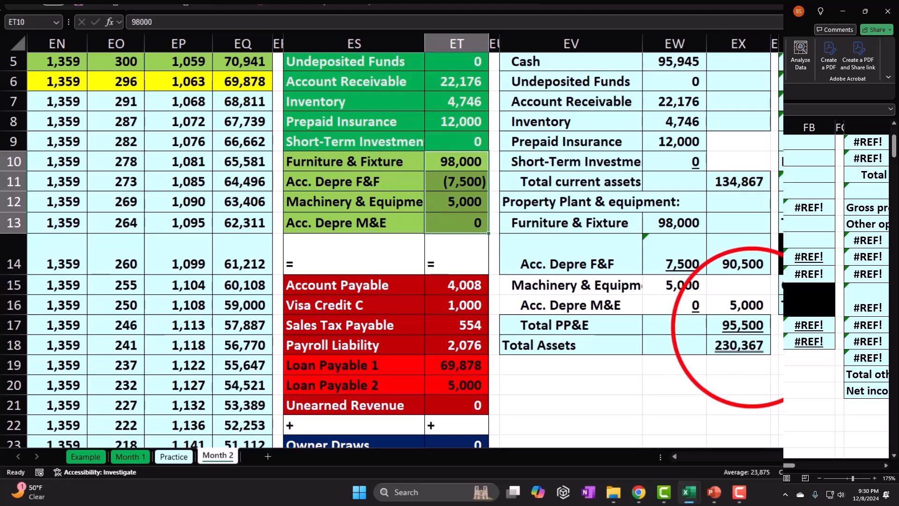
click(746, 325)
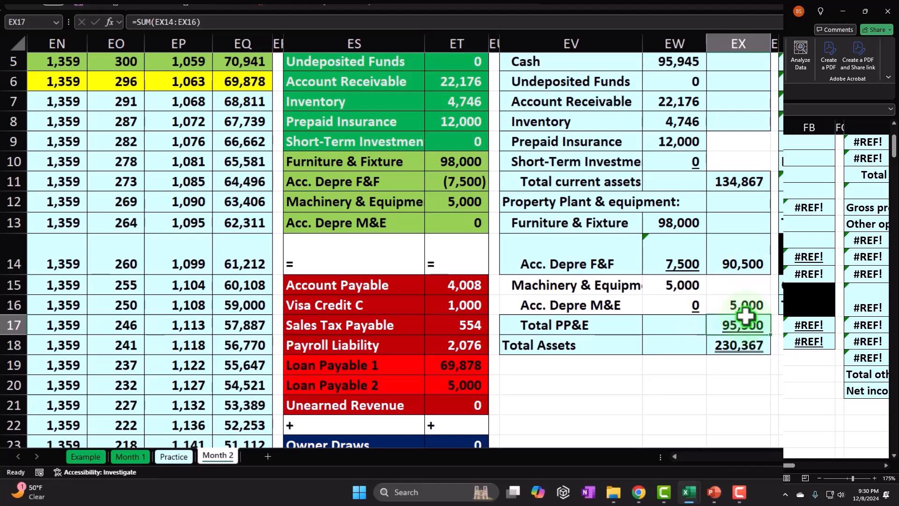
scroll(438, 132, up, 1)
drag(458, 100, 458, 284)
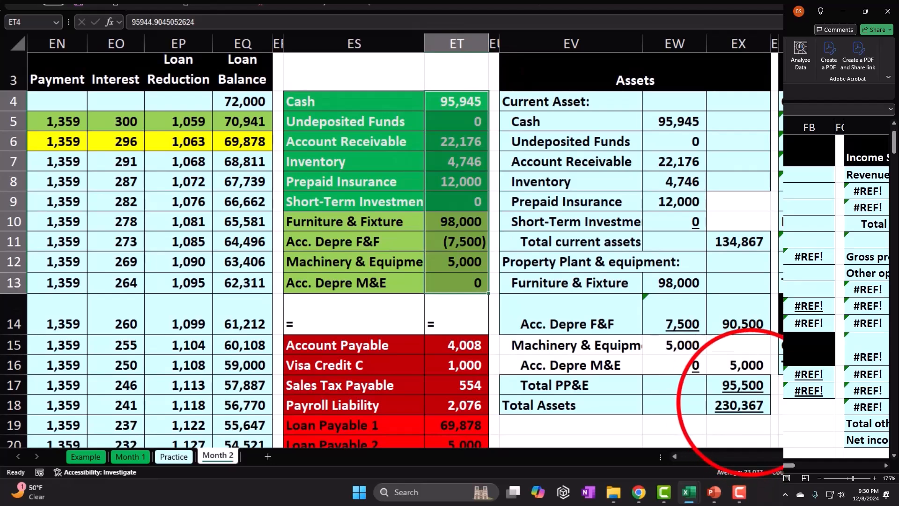
click(755, 401)
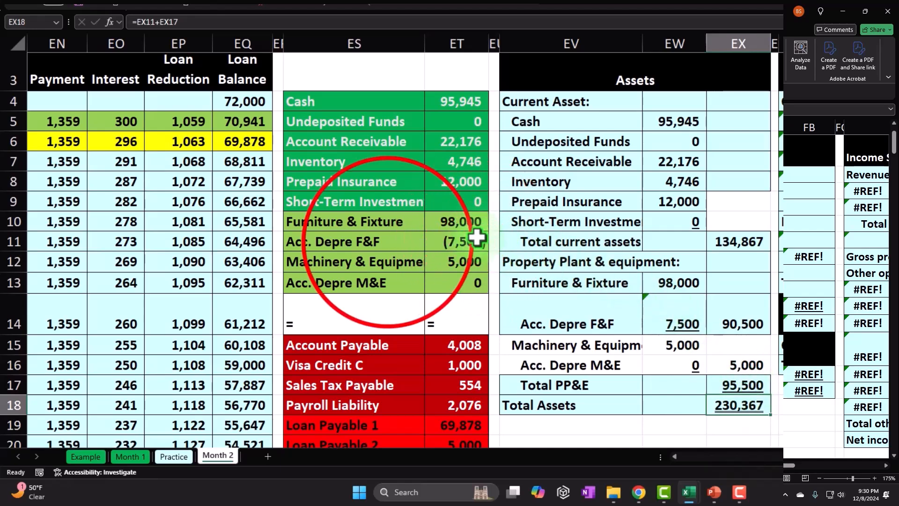
- Change the Acc. Depre F&F amount in EW14 to =ET11, without the sign flip
click(454, 241)
drag(388, 239, 441, 240)
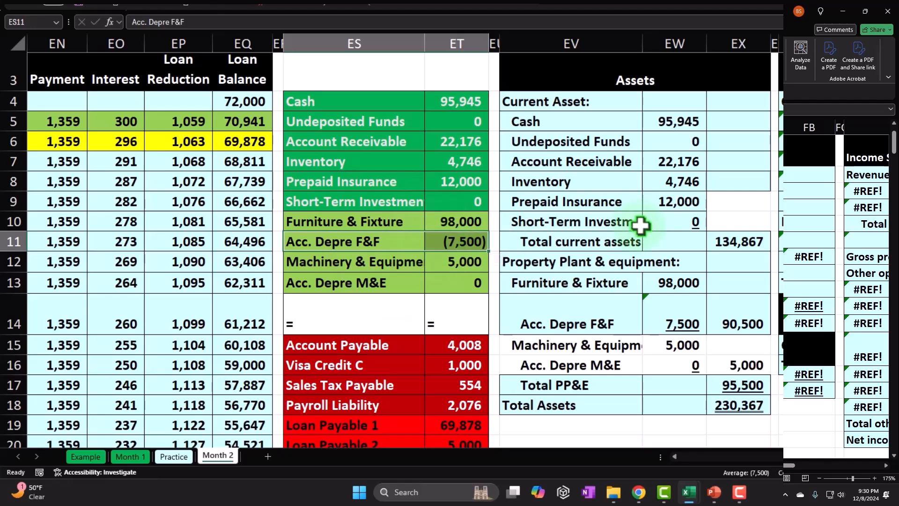
double_click(665, 317)
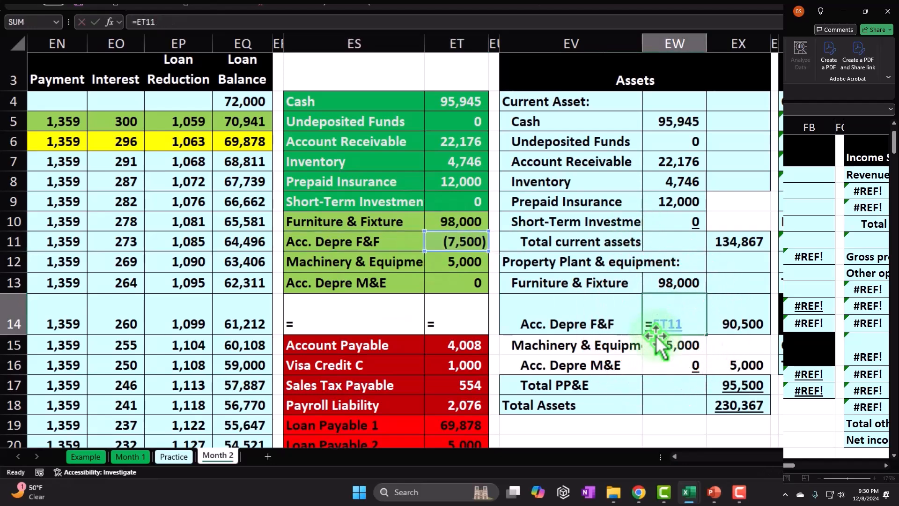
key(Return)
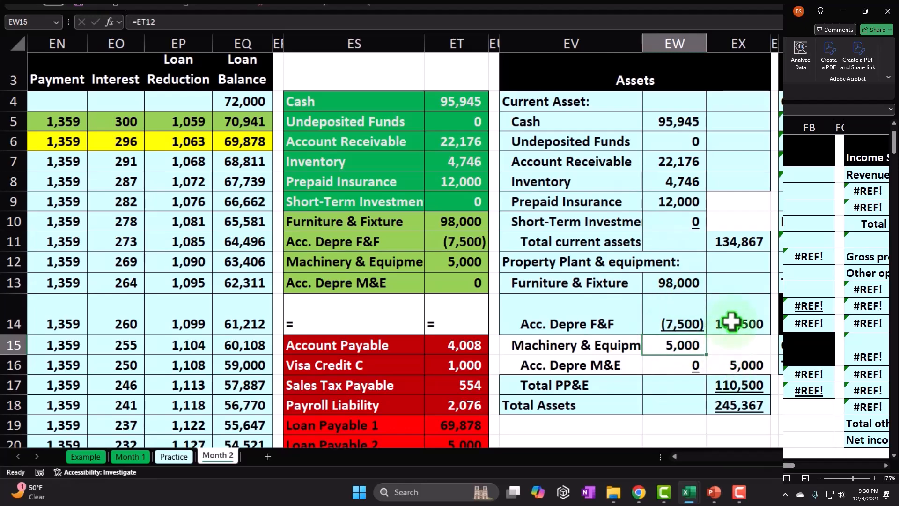
- Add a check sum of the trial balance asset amounts ET4:ET13 in EX20, below Total Assets
scroll(732, 321, down, 1)
click(737, 382)
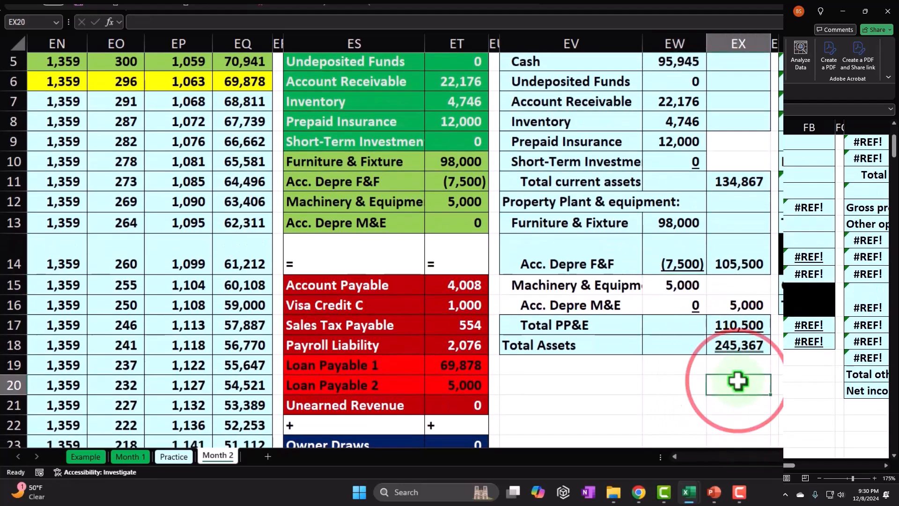
text(=sum()
key(Left)
key(Left)
key(Left)
key(Up)
key(Up)
key(Up)
key(Up)
key(Up)
key(Up)
key(Up)
key(Left)
key(shift+Up)
key(shift+Up)
key(shift+Up)
key(shift+Up)
key(shift+Up)
key(shift+Up)
key(shift+Up)
key(shift+Up)
key(shift+Up)
key(Return)
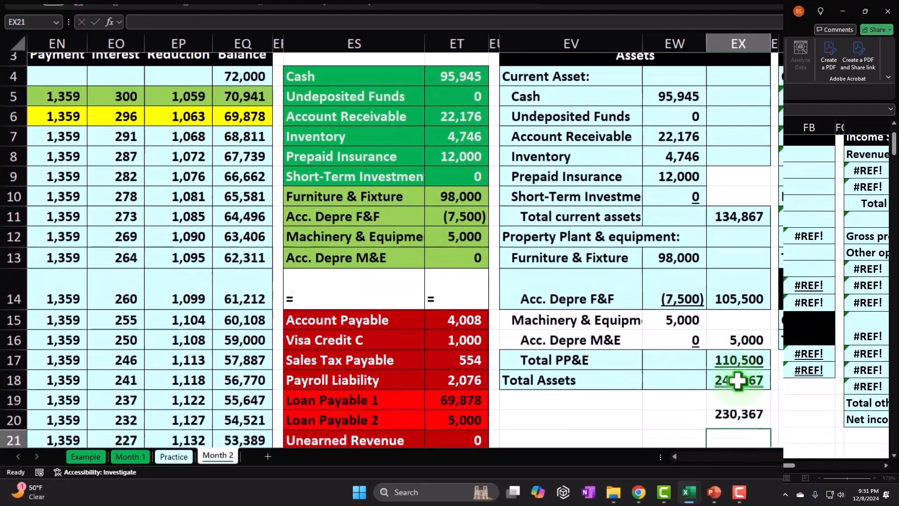
text(+)
click(737, 381)
key(Up)
text(-)
key(Up)
key(shift+Down)
key(Return)
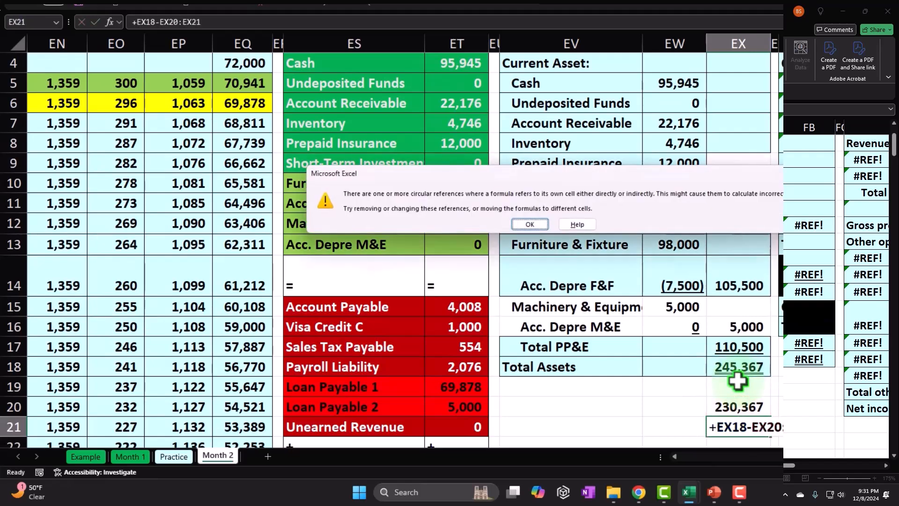
key(Return)
- Calculate in EX21 the difference between Total Assets and the trial balance check sum with =EX18-EX20
text(=)
key(Up)
key(Up)
key(Up)
text(-)
key(Up)
key(Return)
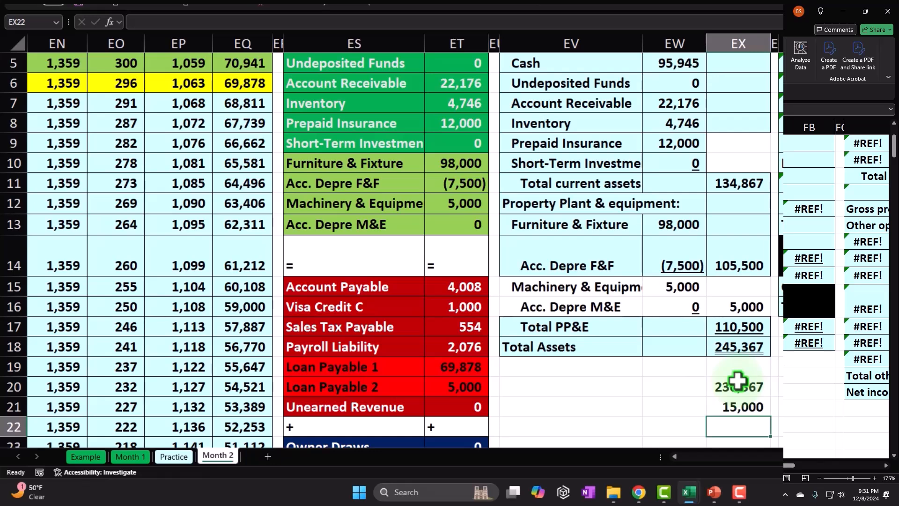
- Halve the difference in EX22 with =EX21/2 to look for a sign error
text(=)
key(Up)
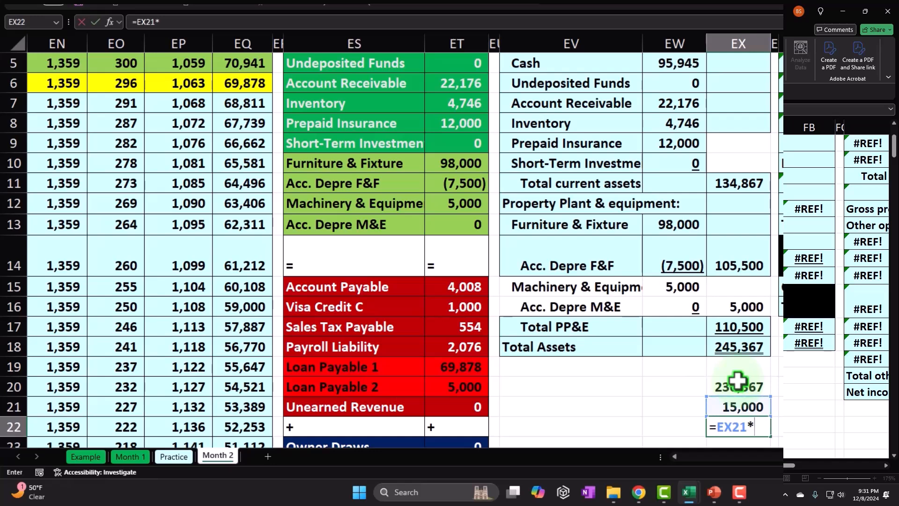
text(2)
key(Return)
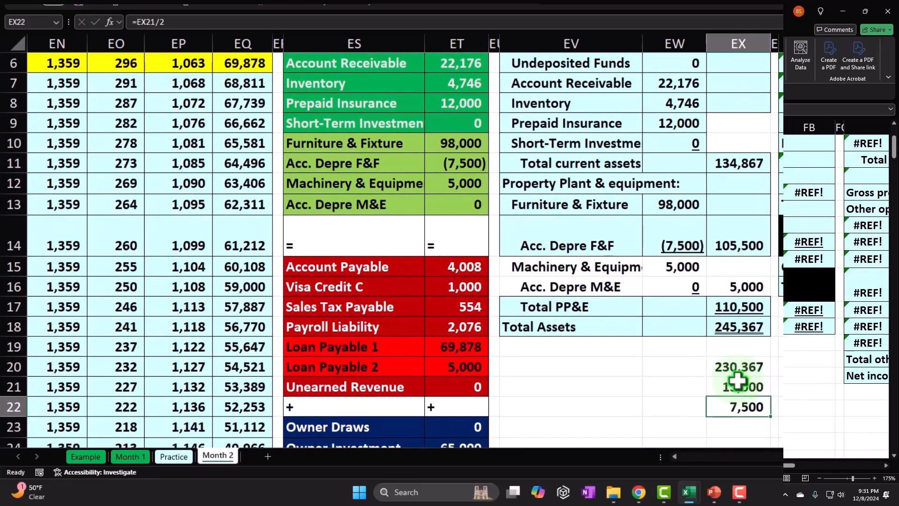
key(Up)
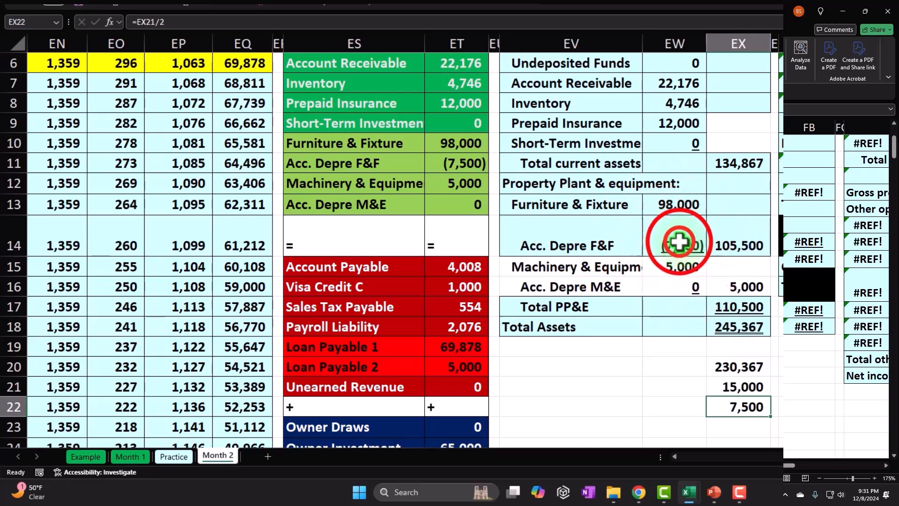
- Flip the sign of the Acc. Depre F&F amount in EW14 to =-ET11 and clear the check figures in EX20:EX22
double_click(681, 238)
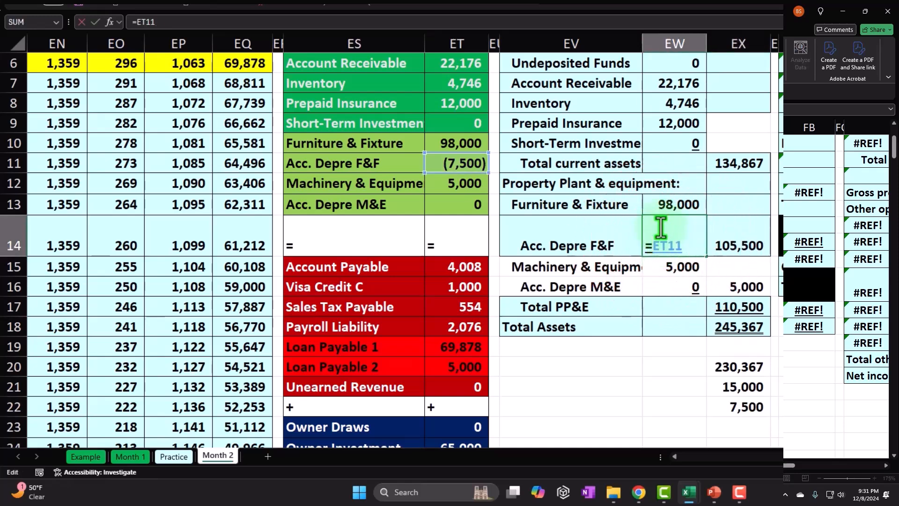
text(-)
key(Return)
drag(736, 365, 740, 403)
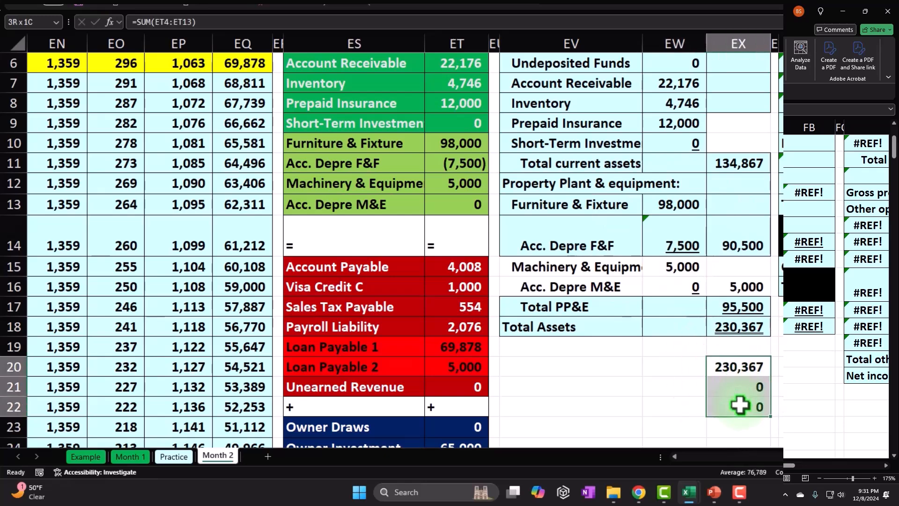
key(Delete)
- Fill the Machinery & Equipment and Acc. Depre M&E rows, EV15:EX16, with the recently used light blue
drag(588, 267, 721, 283)
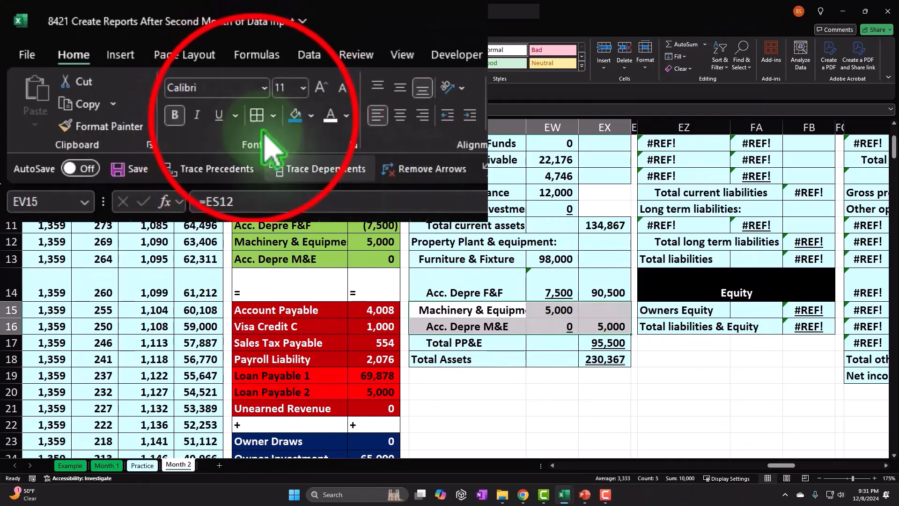
click(311, 115)
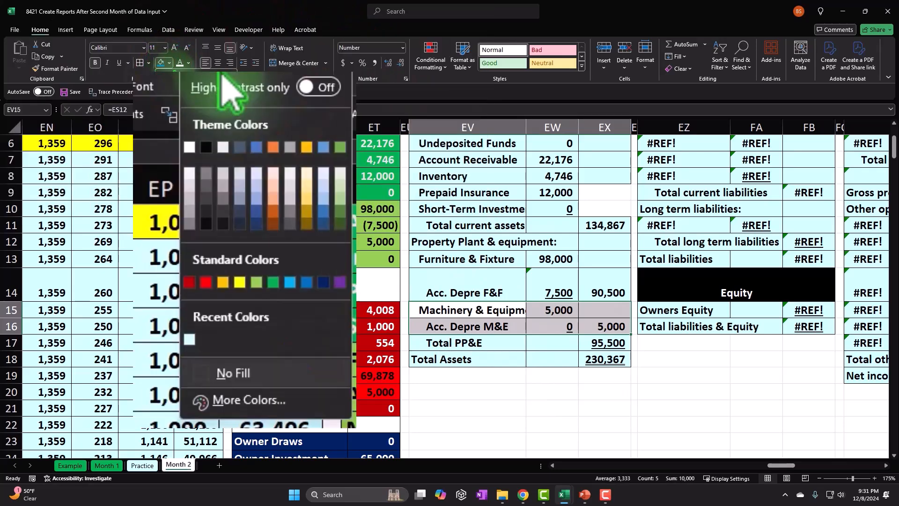
click(188, 339)
click(707, 328)
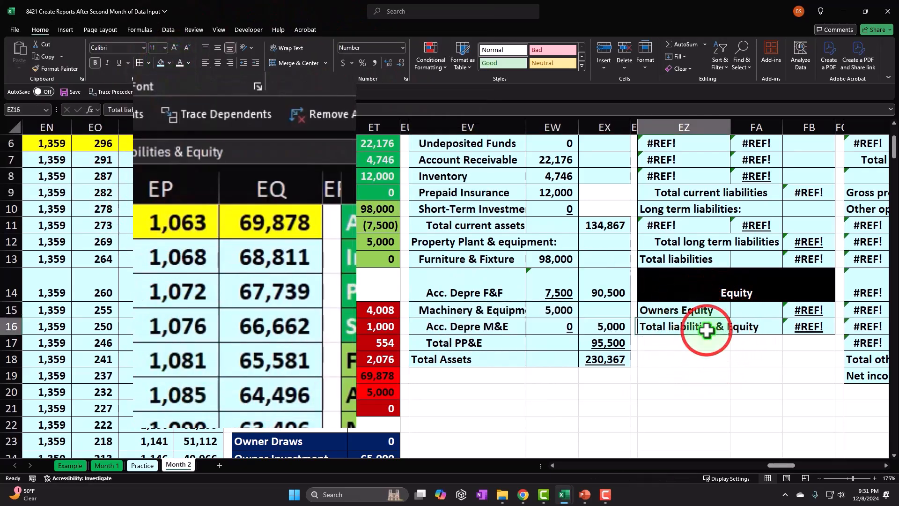
- Link the first current liability label in EZ5 to Account Payable in the trial balance with =ES15
scroll(707, 330, up, 2)
click(712, 178)
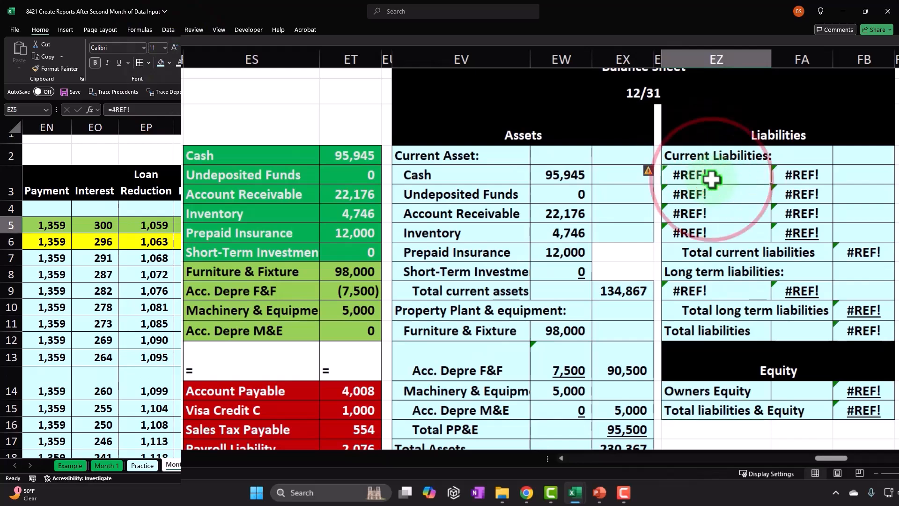
text(=)
key(Down)
key(Down)
key(Down)
key(Down)
key(Down)
key(Down)
key(Down)
key(Down)
key(Down)
key(Left)
key(Left)
key(Left)
key(Left)
key(Left)
key(Left)
key(Left)
key(Down)
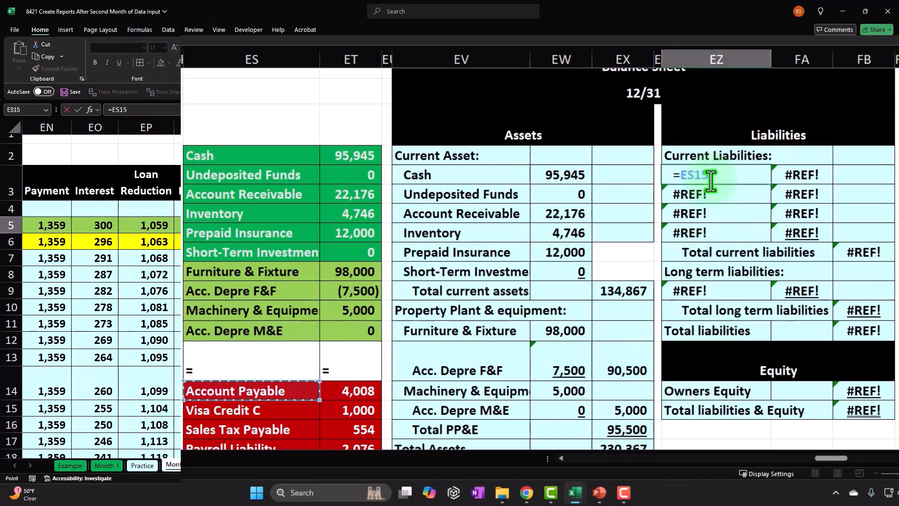
key(Tab)
- Link the Account Payable amount in FA5 to ET15 and fill both label and amount down through Payroll Liability in row 8
text(+)
click(364, 392)
key(Return)
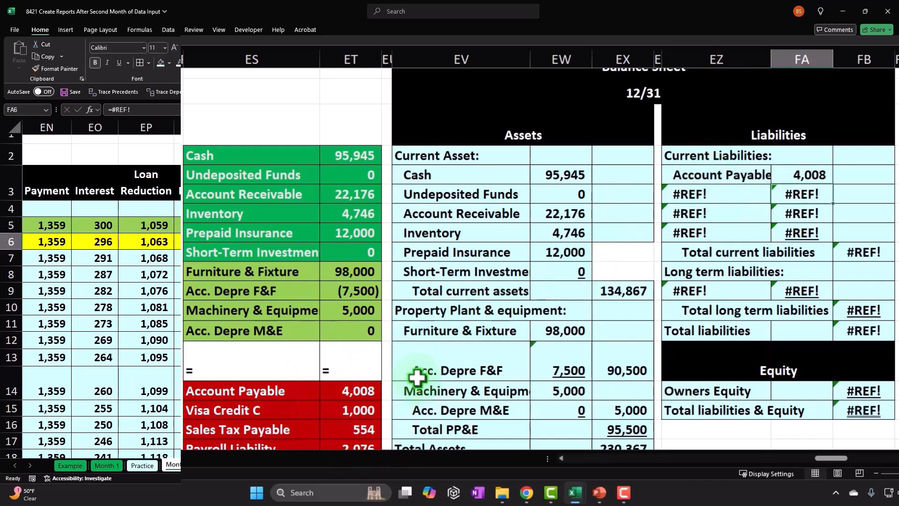
scroll(419, 374, down, 2)
mouse_move(731, 117)
mouse_down()
mouse_move(802, 118)
mouse_move(830, 136)
mouse_move(829, 180)
mouse_up()
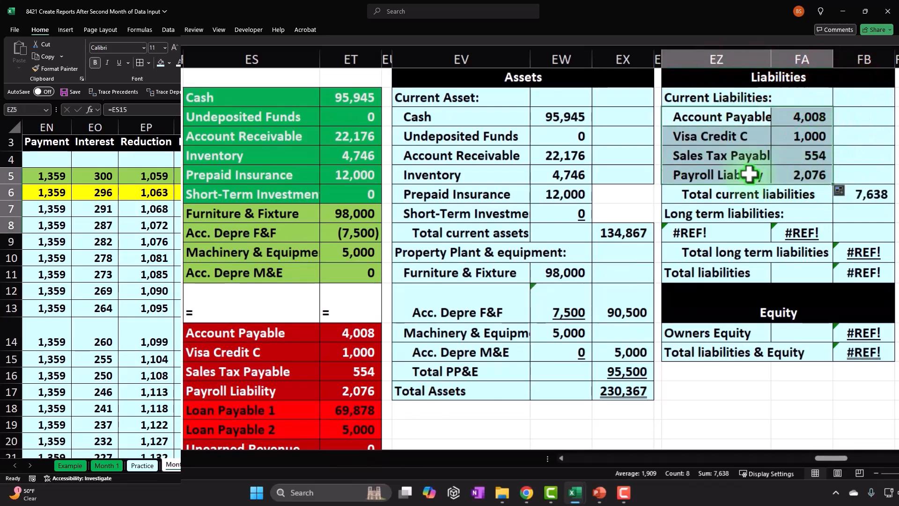
- Underline the Payroll Liability amount in FA8 and check the formula behind Total current liabilities in FB9
scroll(373, 360, down, 1)
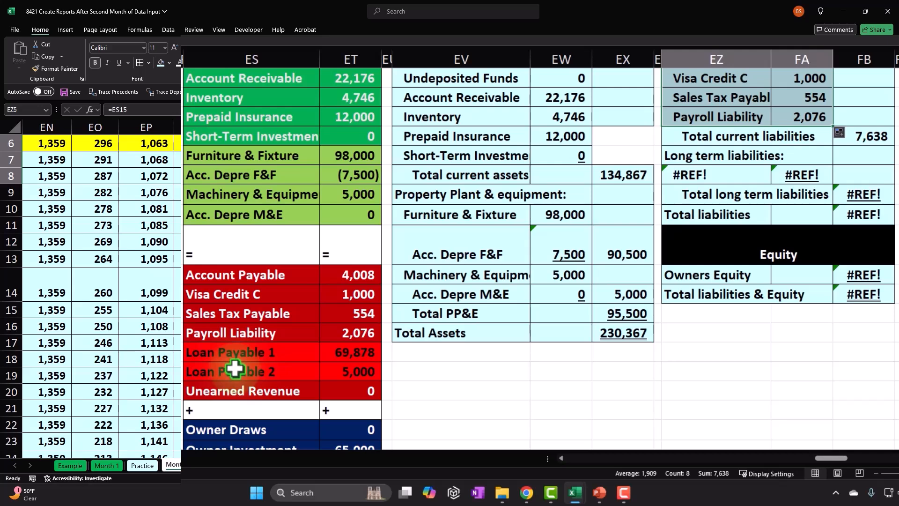
click(739, 355)
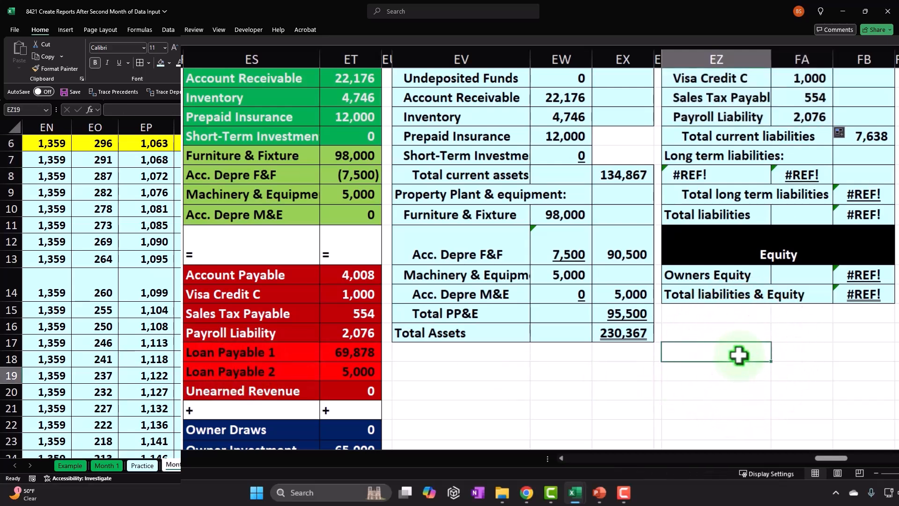
scroll(739, 355, up, 1)
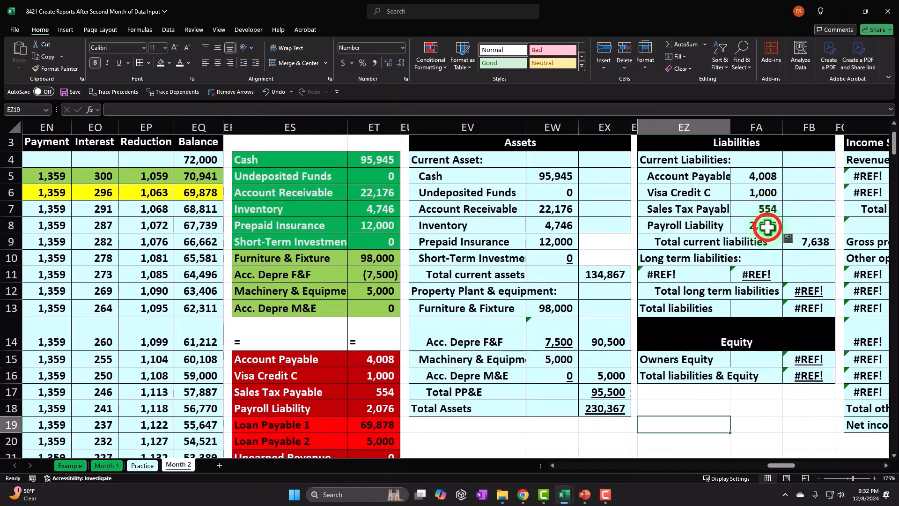
click(809, 175)
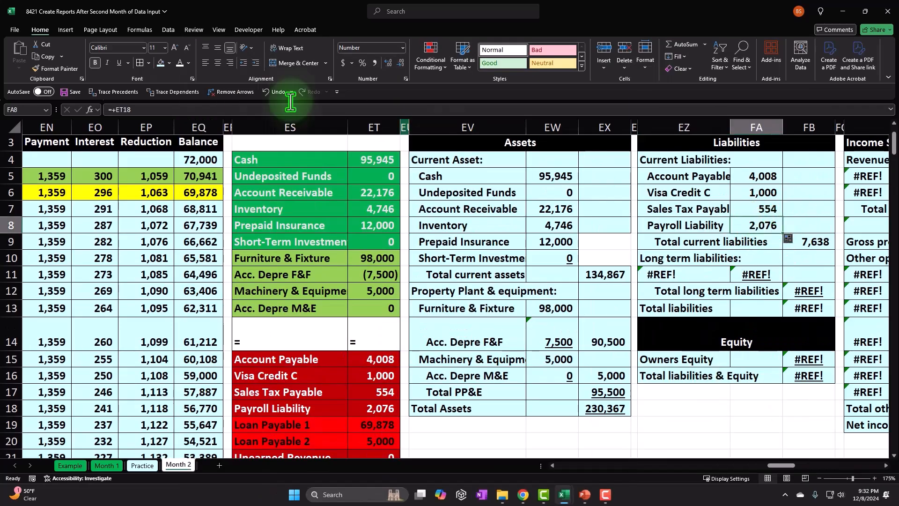
click(120, 62)
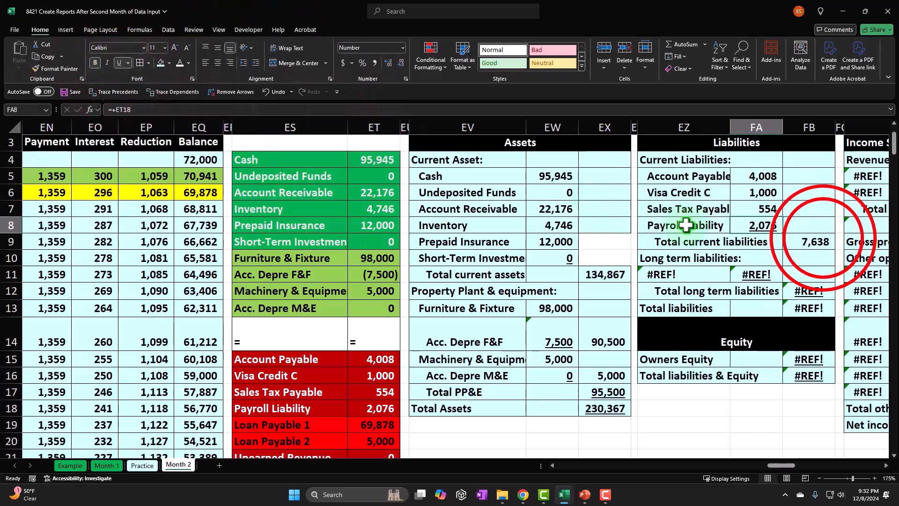
double_click(823, 238)
key(Return)
- Label the long term liability line in EZ11 as Loan Payable
key(Down)
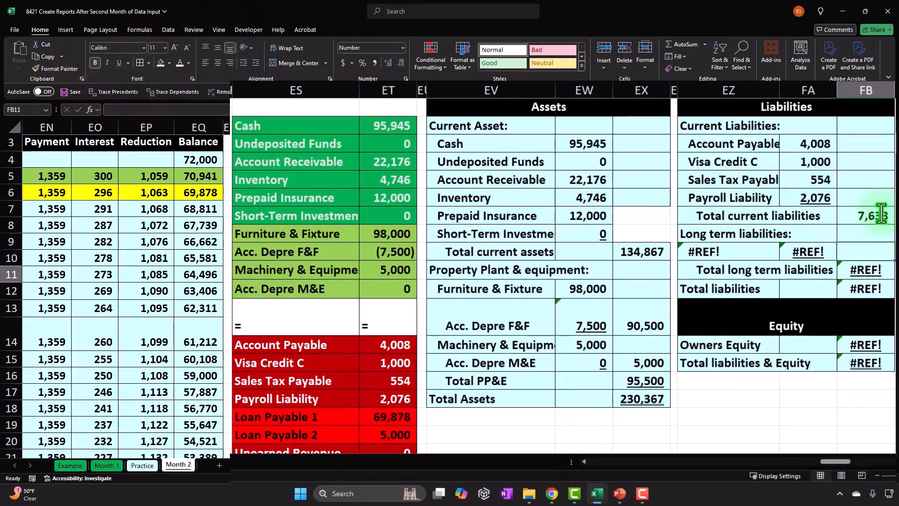
key(Left)
key(Left)
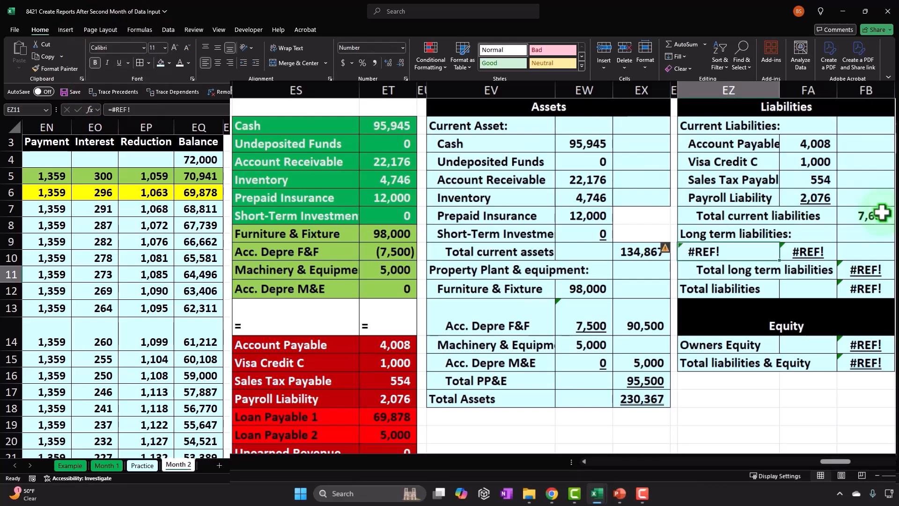
scroll(642, 271, down, 1)
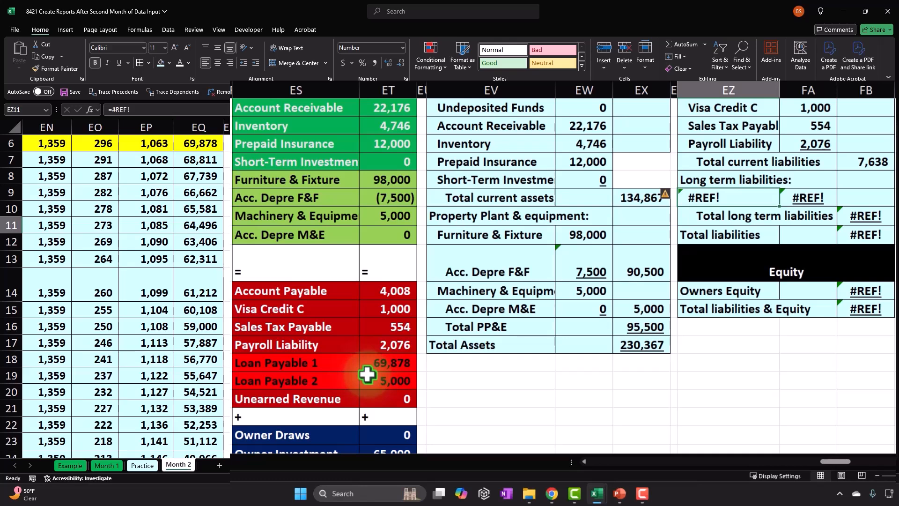
text(Loa)
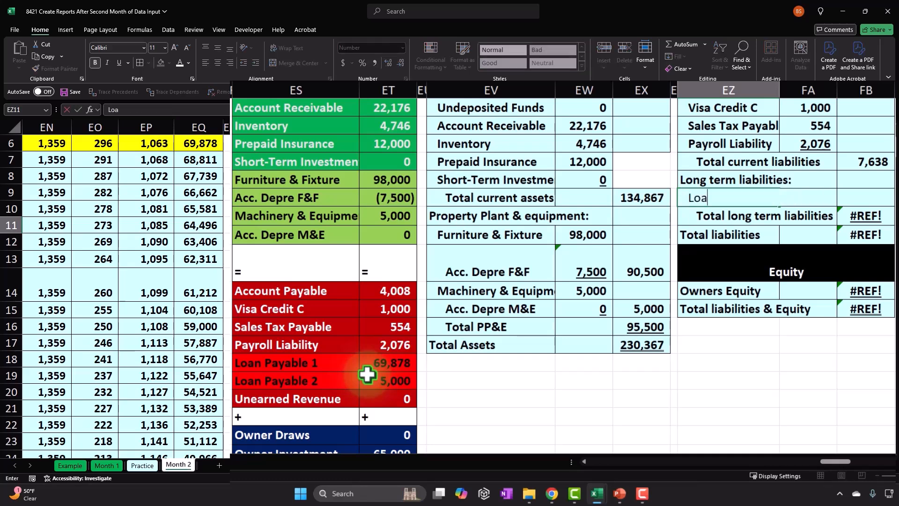
text(n Payable)
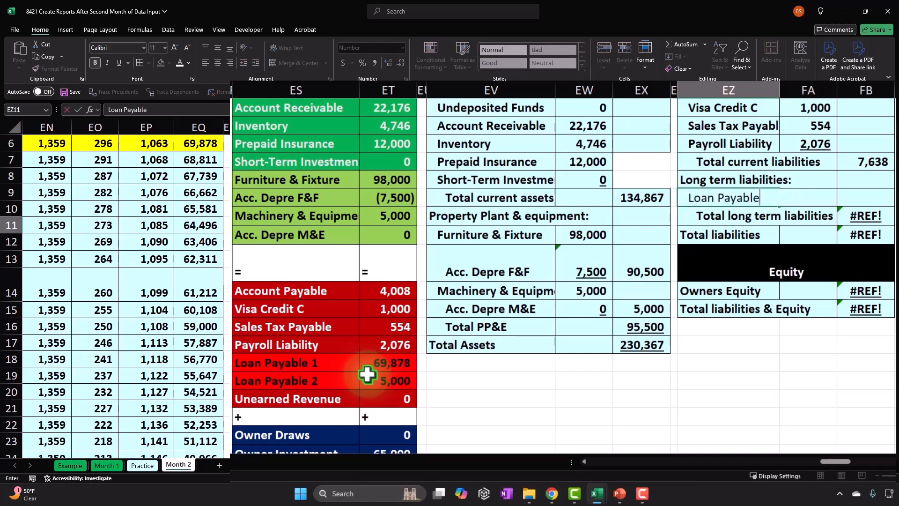
key(Tab)
- Add Loan Payable 1 and Loan Payable 2 from the trial balance in FA11 with =SUM(ET19:ET20)
text(=sum()
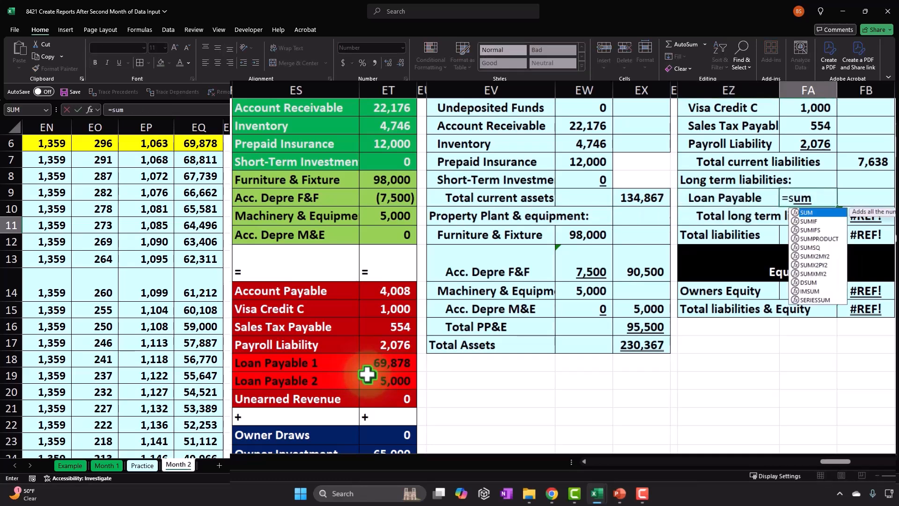
key(Left)
key(Left)
key(Left)
key(Left)
key(Left)
key(Down)
key(Down)
key(Down)
key(Down)
key(Down)
key(Down)
key(Down)
key(Down)
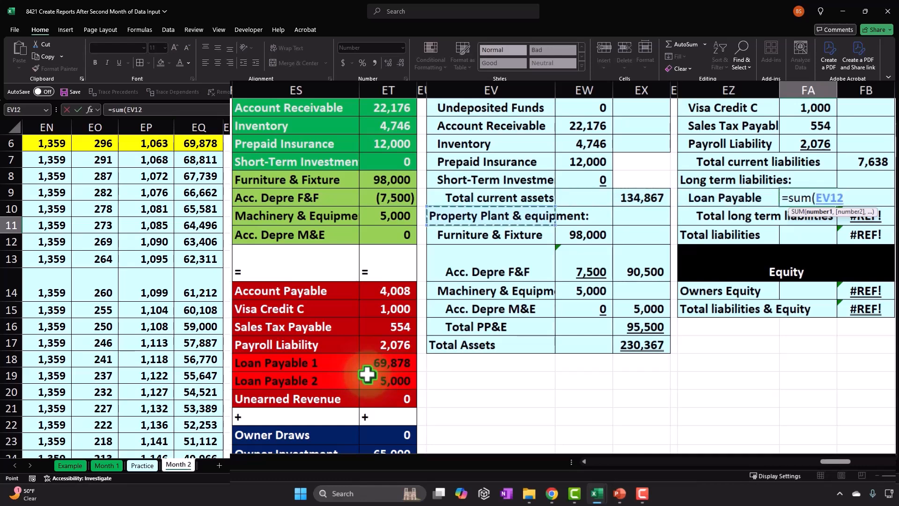
key(Left)
key(Left)
key(shift+Down)
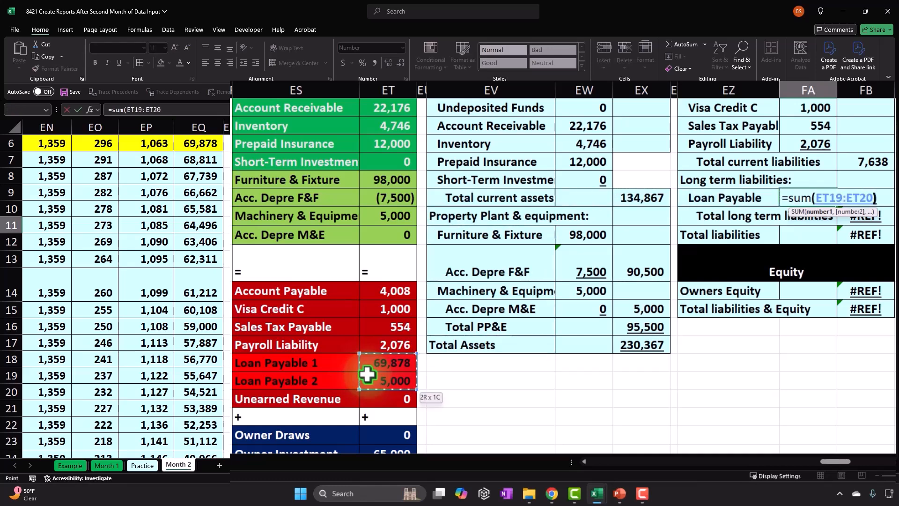
key(Return)
- Check the formula behind Total liabilities in FB13
key(Right)
key(Right)
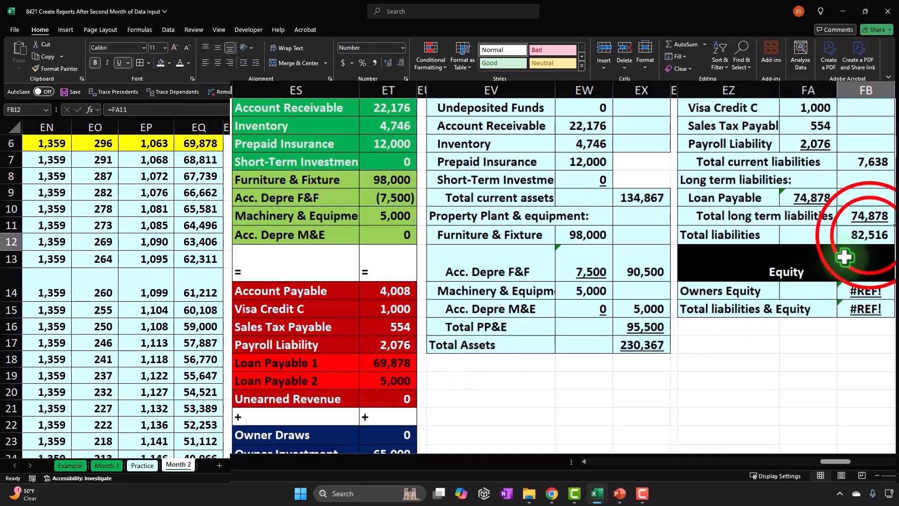
double_click(868, 236)
key(Return)
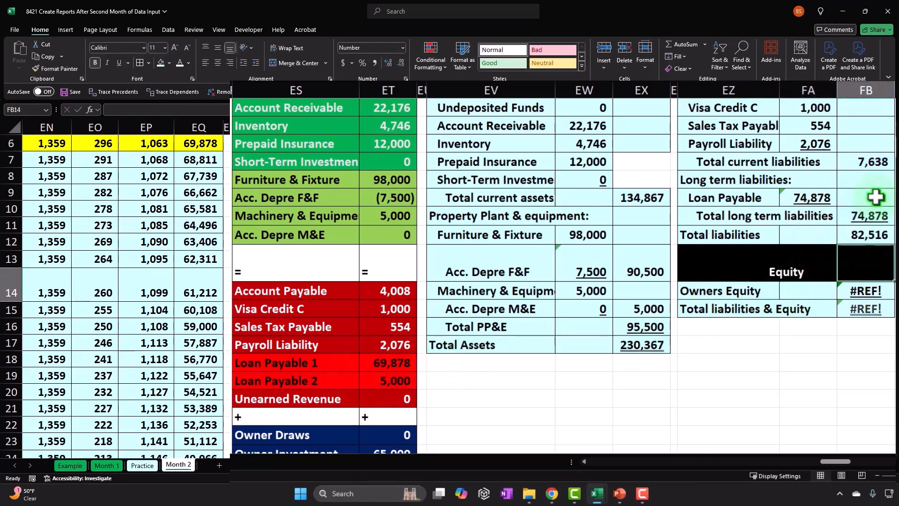
- Compare the trial balance amounts ET15:ET18, ET19:ET20 and ET15:ET20 with the current, long term and total liabilities on the balance sheet
drag(405, 291, 387, 350)
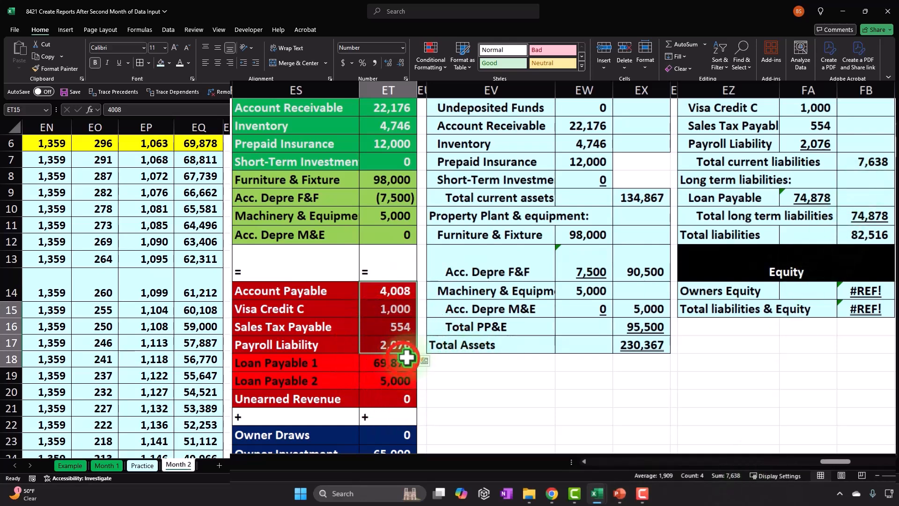
drag(405, 380, 402, 369)
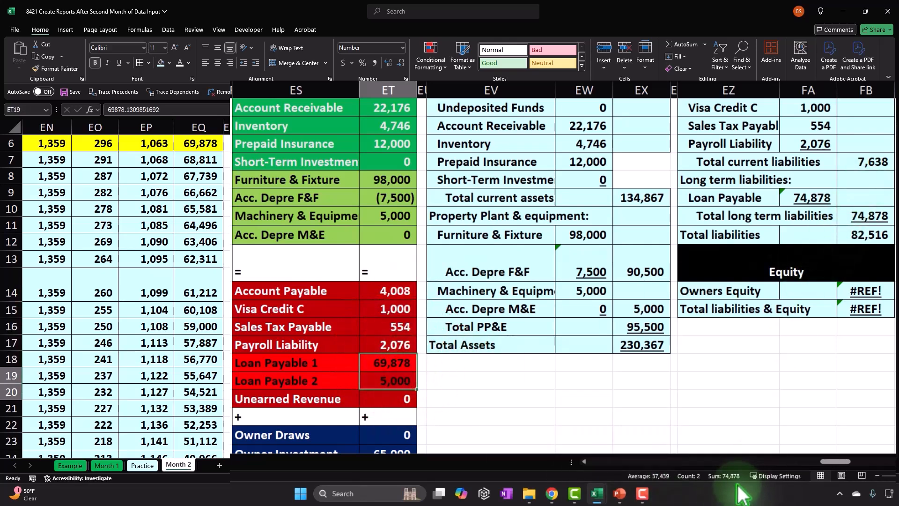
click(868, 215)
drag(381, 294, 389, 380)
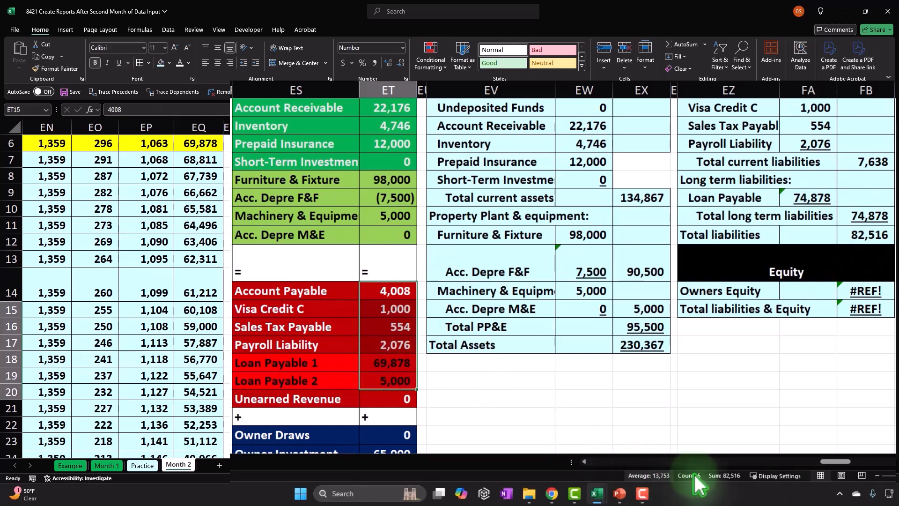
click(855, 234)
- Try to calculate Total liabilities & Equity in FB16 from the trial balance's equity and income accounts with =SUM(ET23:ET39)
key(Down)
key(Down)
key(Down)
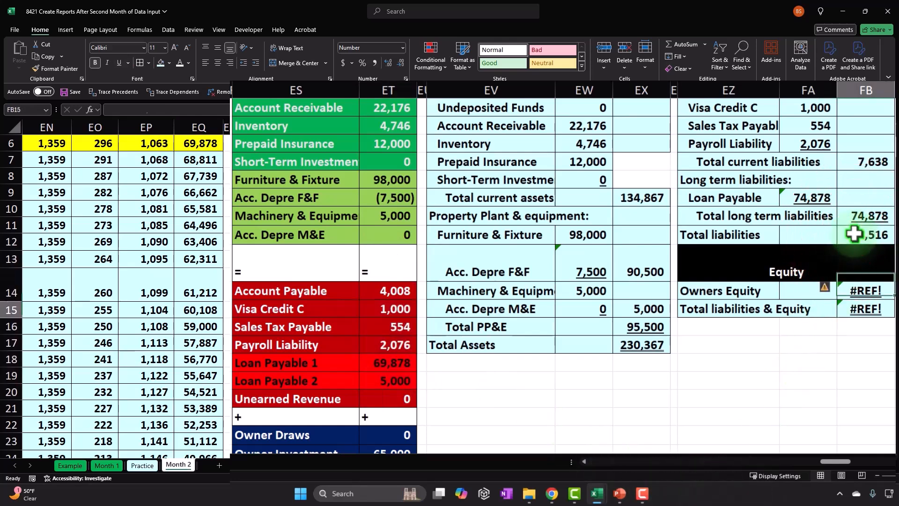
scroll(829, 268, down, 1)
scroll(828, 269, down, 1)
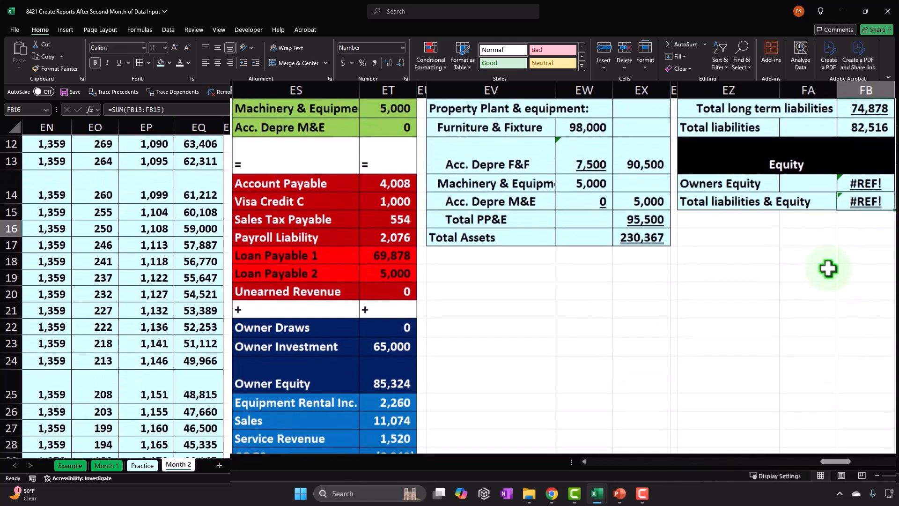
scroll(523, 366, down, 2)
scroll(524, 366, down, 1)
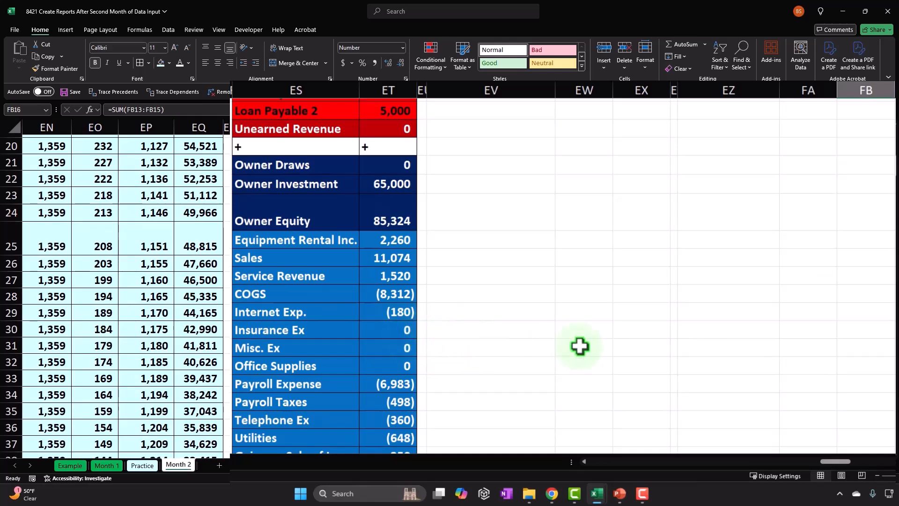
scroll(578, 347, up, 3)
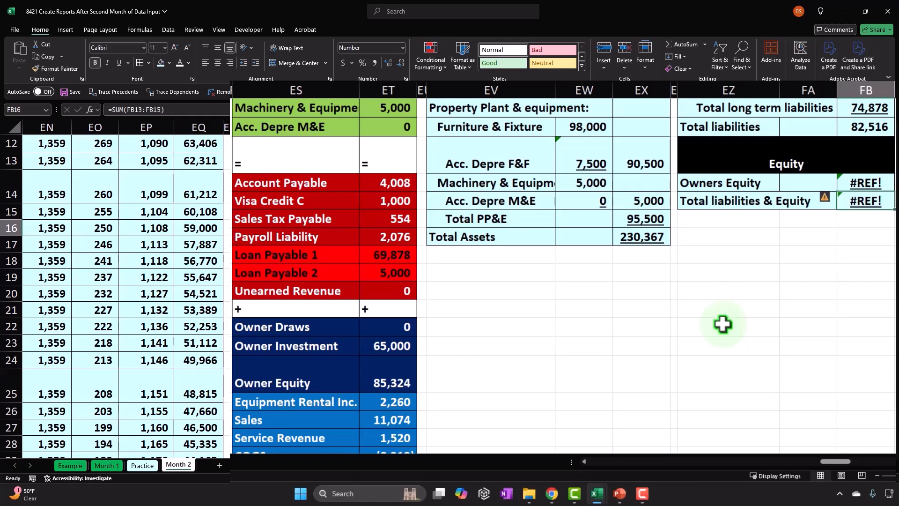
text(=sum()
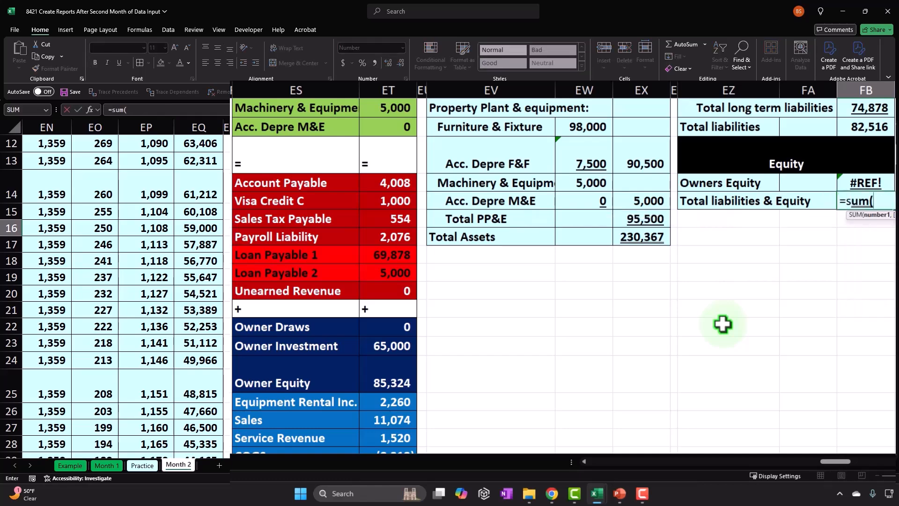
key(Left)
key(Left)
key(Left)
key(Left)
key(Left)
key(Down)
key(Down)
key(Down)
key(Down)
key(Down)
key(Down)
key(Down)
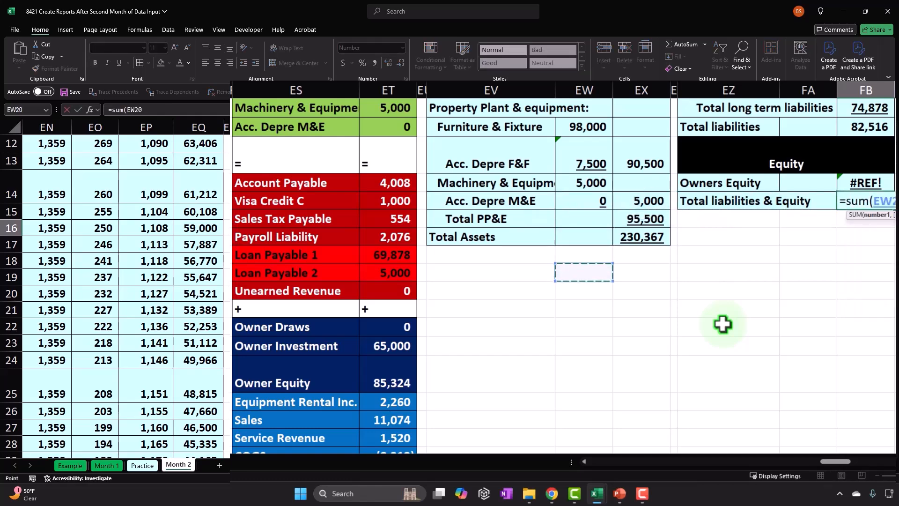
key(Left)
key(Left)
key(Left)
key(shift+Down)
key(shift+Down)
key(shift+Down)
key(shift+Down)
key(shift+Down)
key(shift+Down)
key(shift+Down)
key(shift+Down)
key(shift+Down)
key(shift+Down)
key(shift+Down)
key(shift+Down)
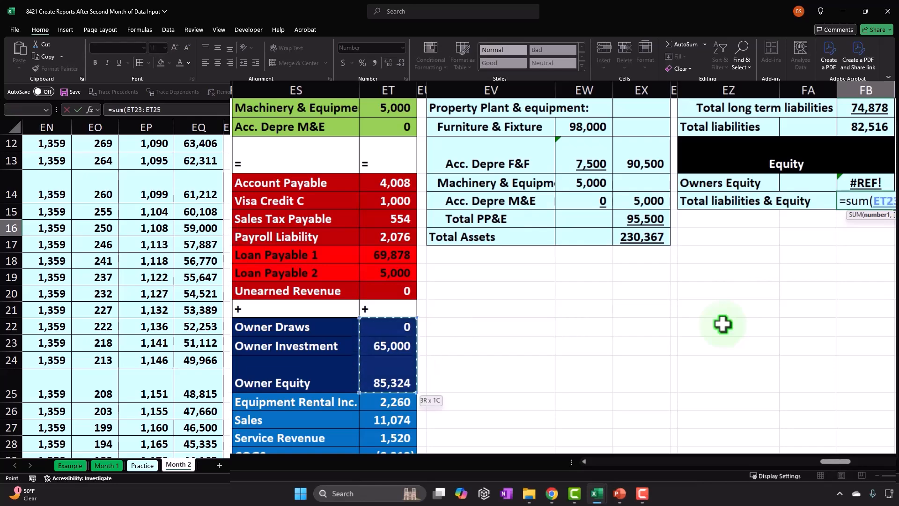
key(shift+Down)
key(shift+Down)
key(shift+Down)
key(shift+Down)
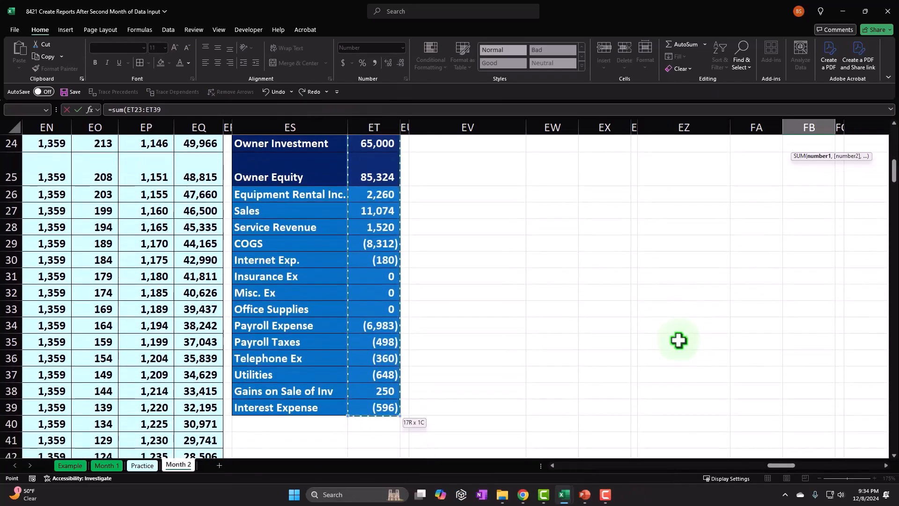
key(Return)
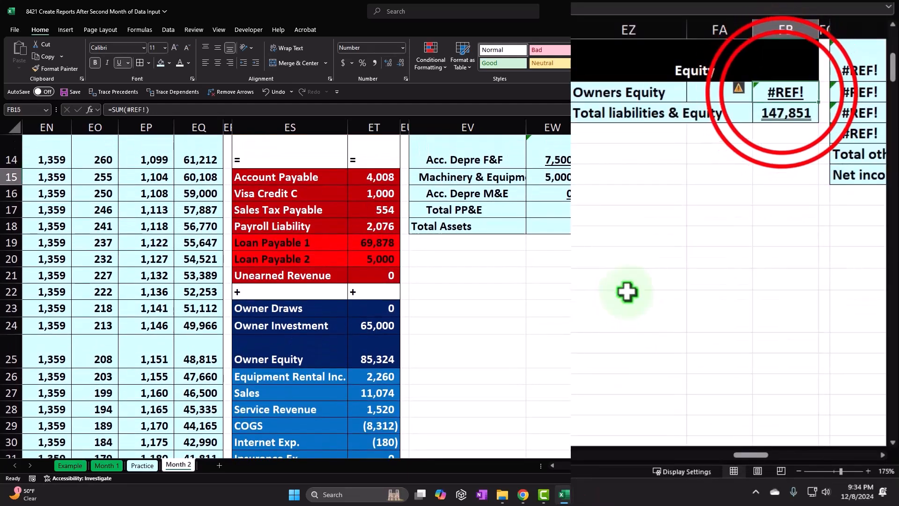
- Calculate Owners Equity in FB15 by summing the trial balance from Owner Draws through Interest Expense with =SUM(ET23:ET39)
double_click(806, 177)
key(Escape)
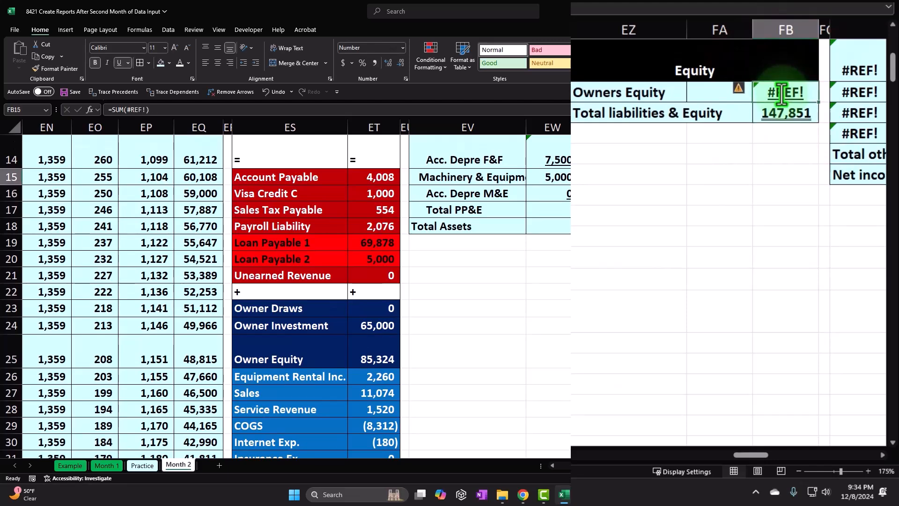
text(=sum()
key(Down)
key(Down)
key(Down)
key(Left)
key(Left)
key(Left)
key(Left)
key(Left)
key(Left)
key(Left)
key(Left)
key(Left)
key(Down)
key(Down)
key(Down)
key(Down)
key(Down)
key(Right)
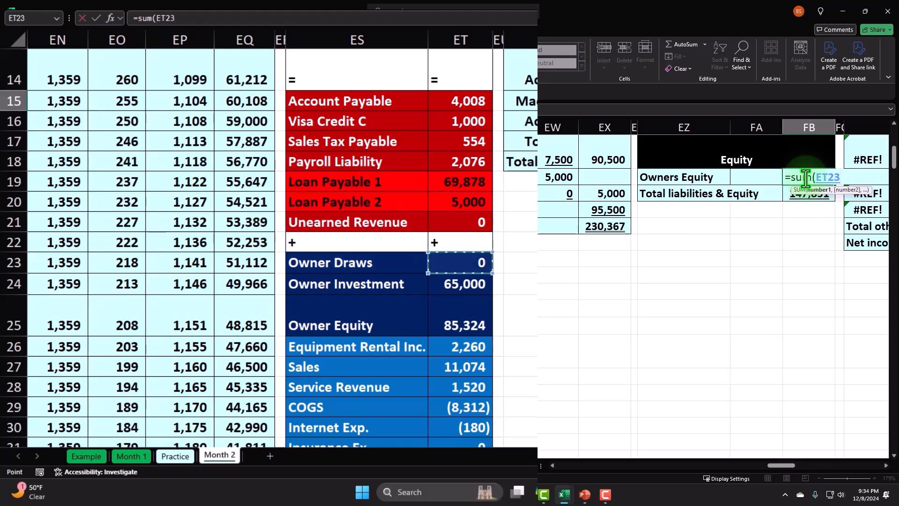
key(shift+Down)
key(shift+Down)
key(shift+Down)
key(shift+Down)
key(shift+Down)
key(shift+Down)
key(shift+Down)
key(shift+Down)
key(shift+Down)
key(shift+Down)
key(shift+Down)
key(shift+Down)
key(shift+Down)
key(shift+Down)
key(shift+Down)
key(shift+Down)
key(shift+Down)
key(shift+Down)
key(shift+Down)
key(shift+Up)
key(shift+Up)
key(shift+Up)
key(Return)
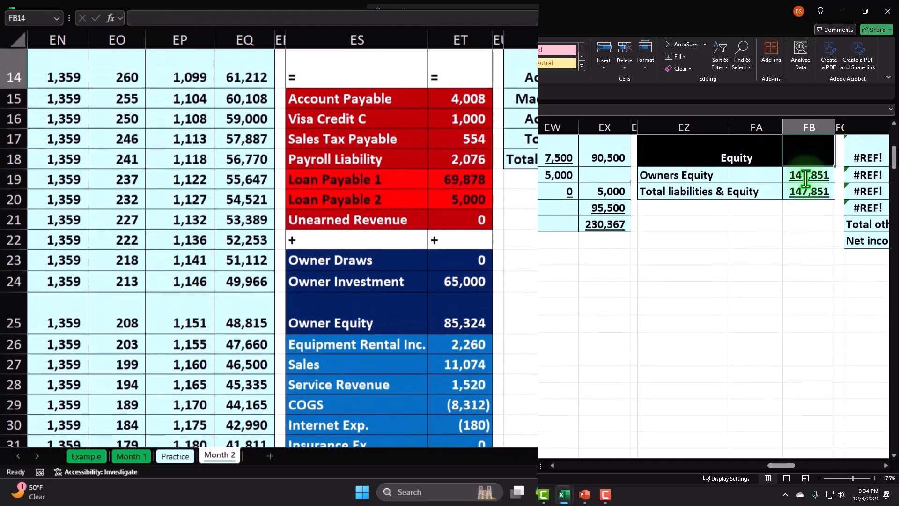
- Replace the Total liabilities & Equity formula in FB16 with =FB13+FB15, adding Total liabilities and Owners Equity
scroll(763, 235, up, 2)
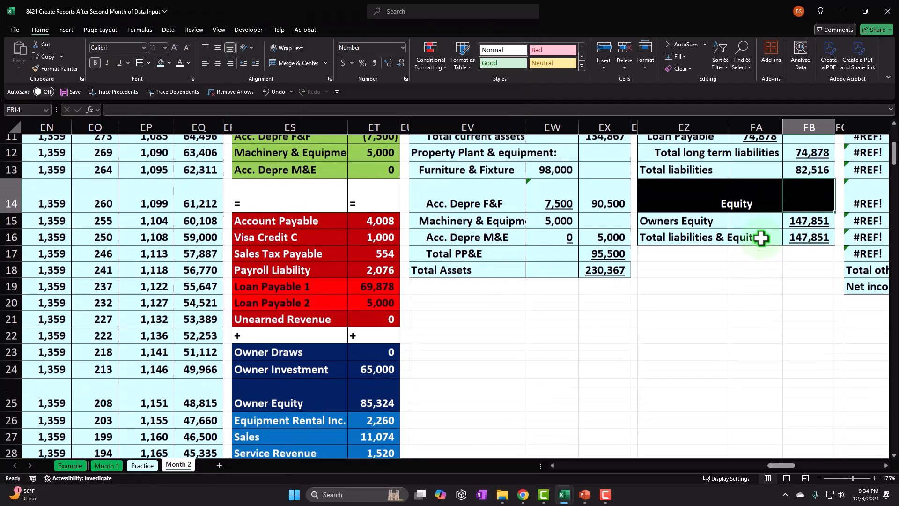
click(811, 292)
double_click(810, 292)
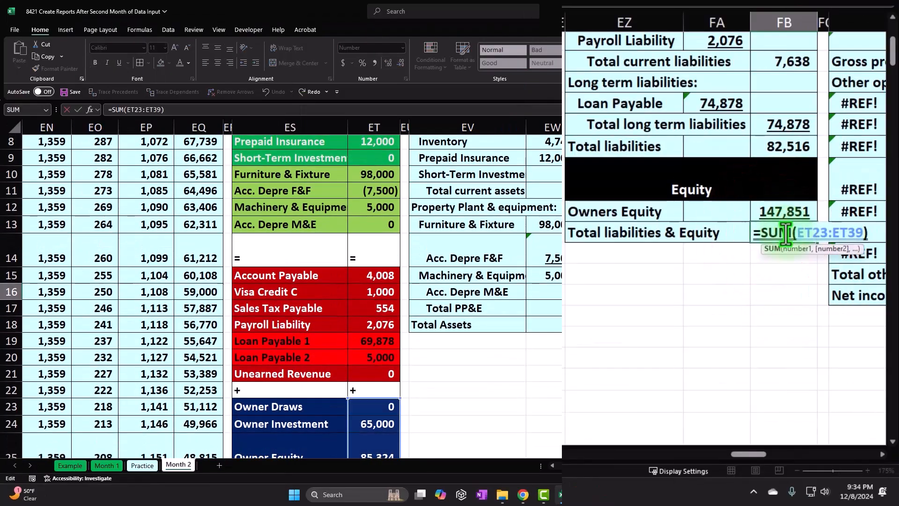
click(771, 232)
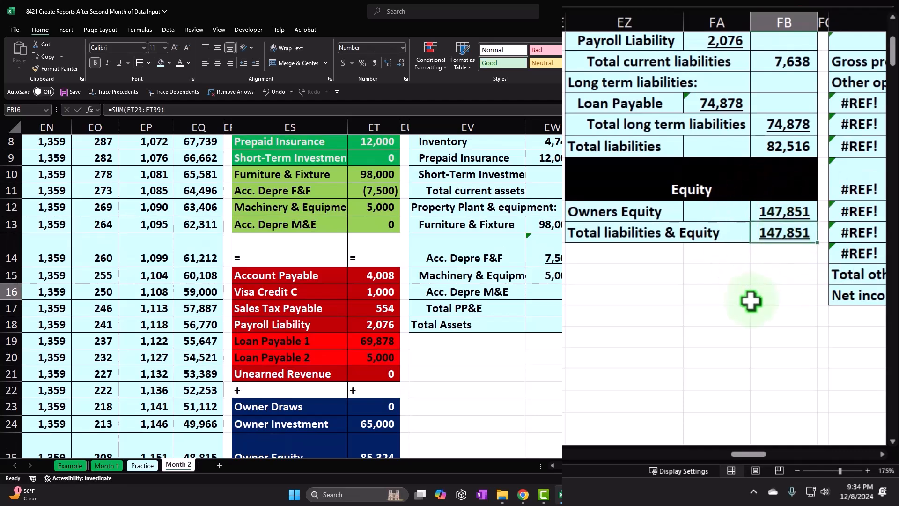
text(=)
key(Up)
key(Up)
key(Up)
text(+)
key(Up)
key(Return)
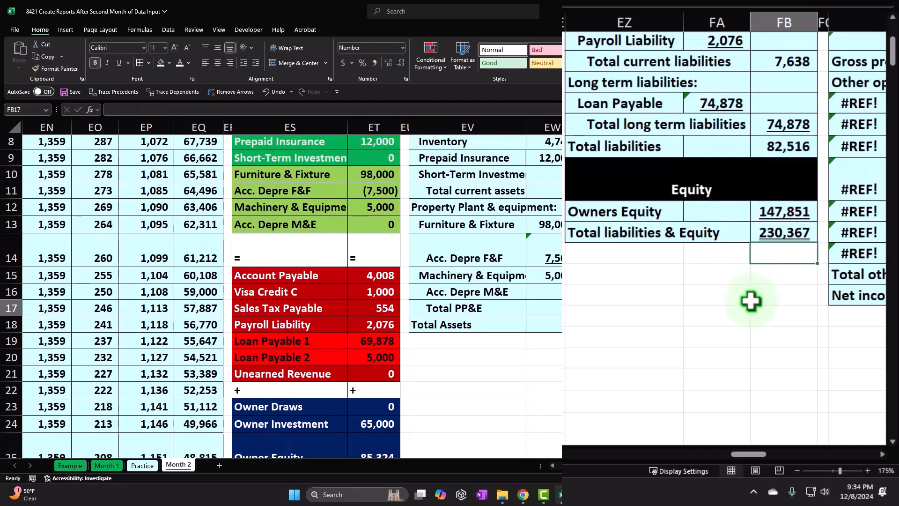
- Compare the Owners Equity line EZ15:FB15 with the trial balance's Owner Draws, Owner Investment and income and expense amounts in ET26:ET39
click(726, 388)
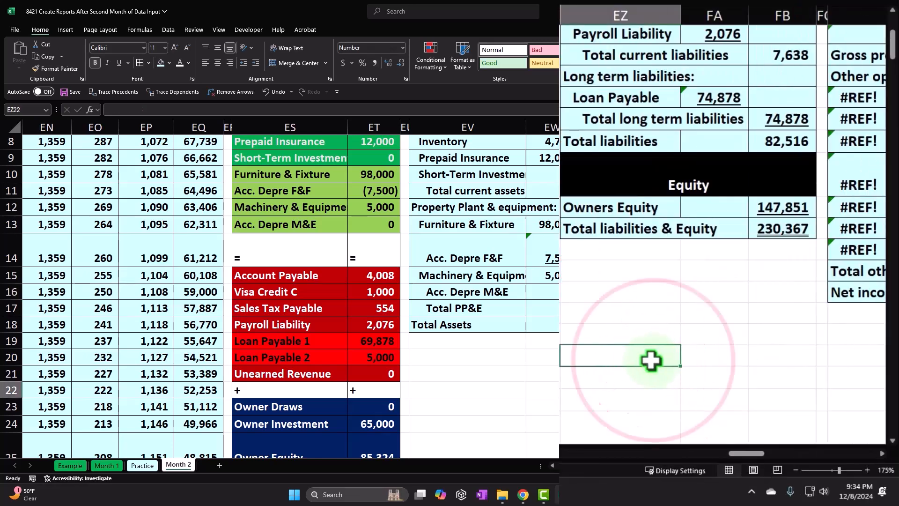
scroll(726, 387, down, 3)
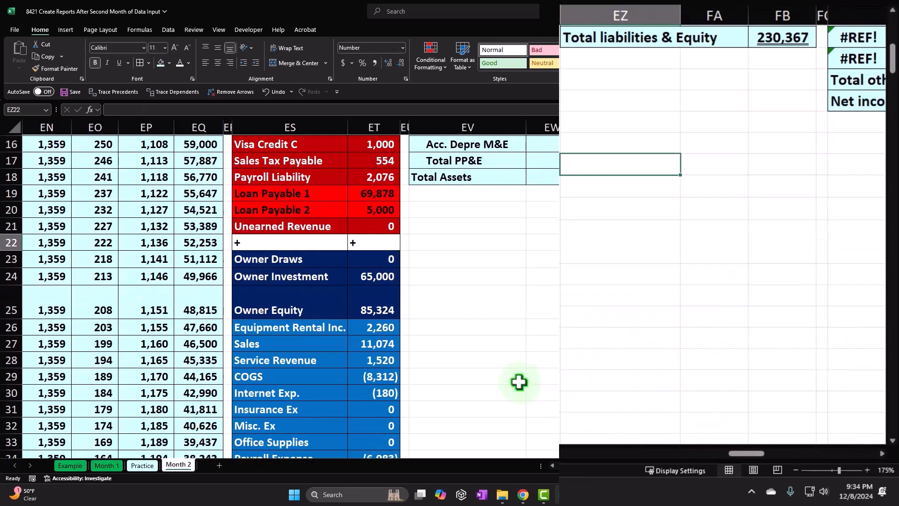
scroll(541, 369, up, 1)
scroll(541, 369, up, 1)
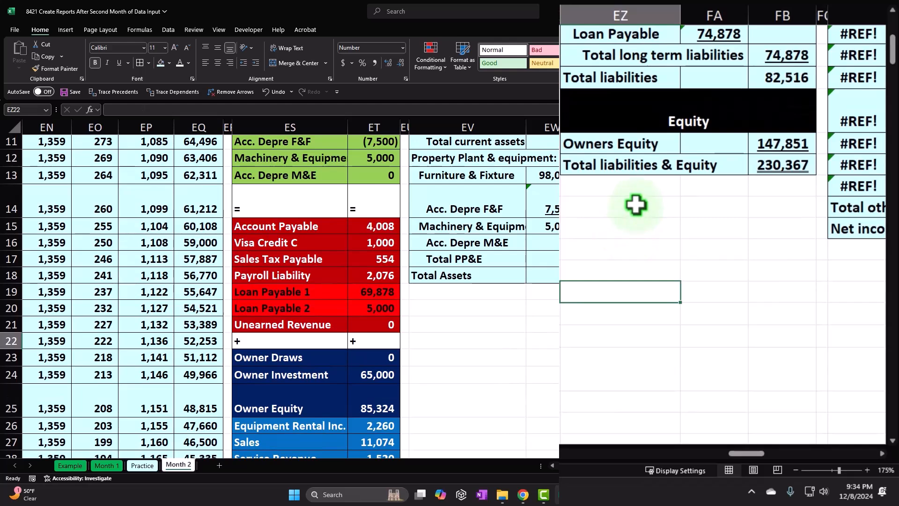
click(674, 143)
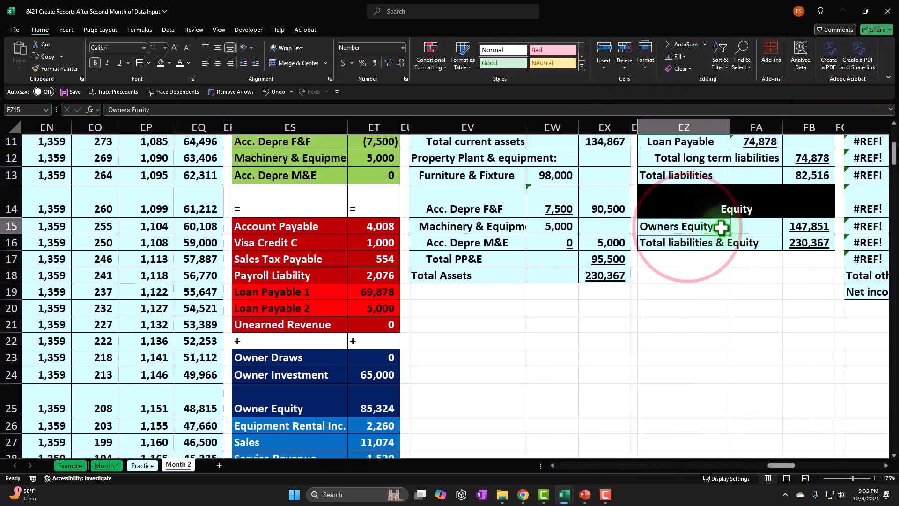
drag(701, 227, 798, 227)
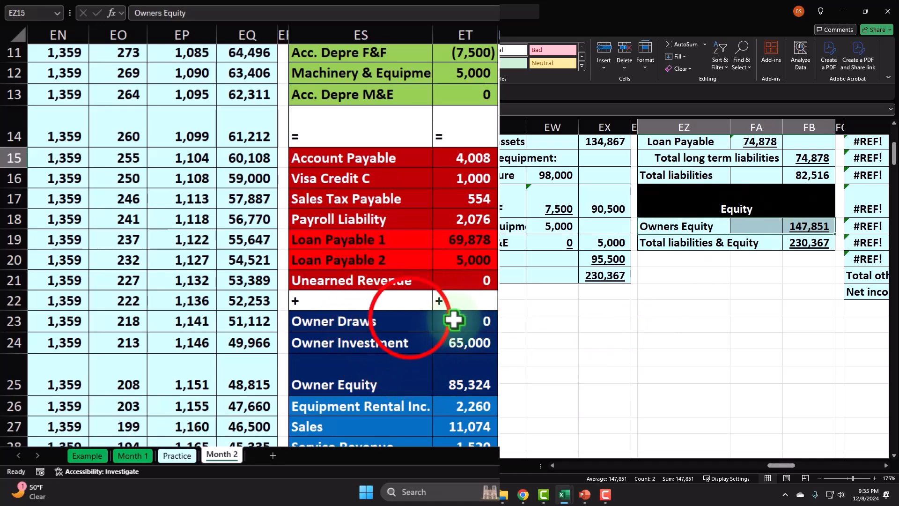
click(407, 318)
drag(396, 346, 459, 345)
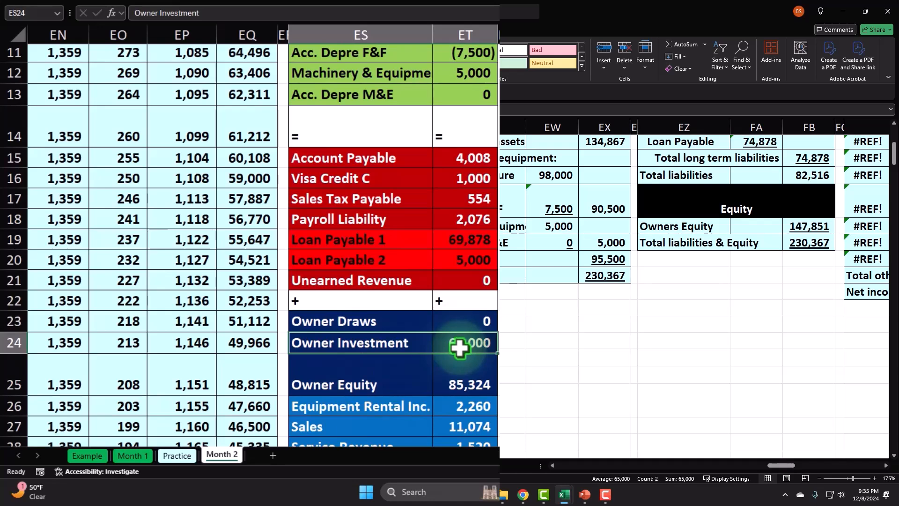
scroll(460, 347, down, 2)
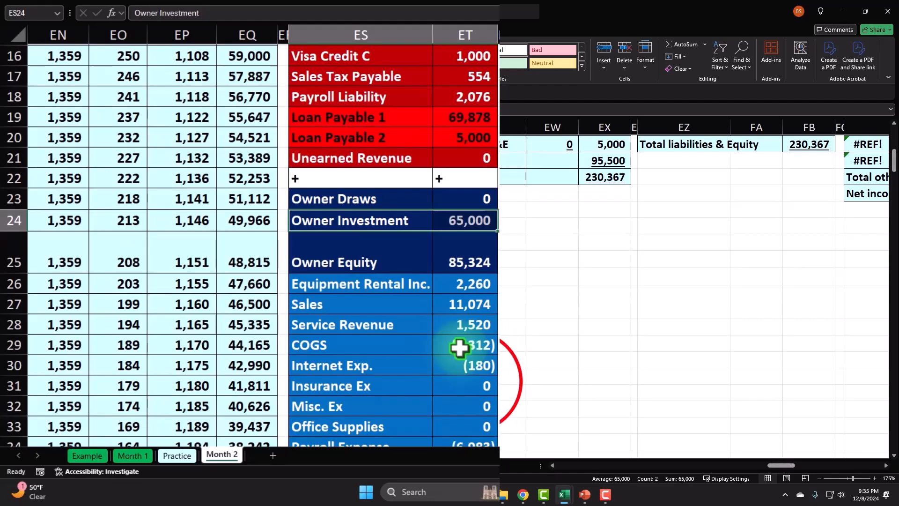
click(511, 376)
scroll(461, 221, down, 1)
drag(462, 221, 474, 408)
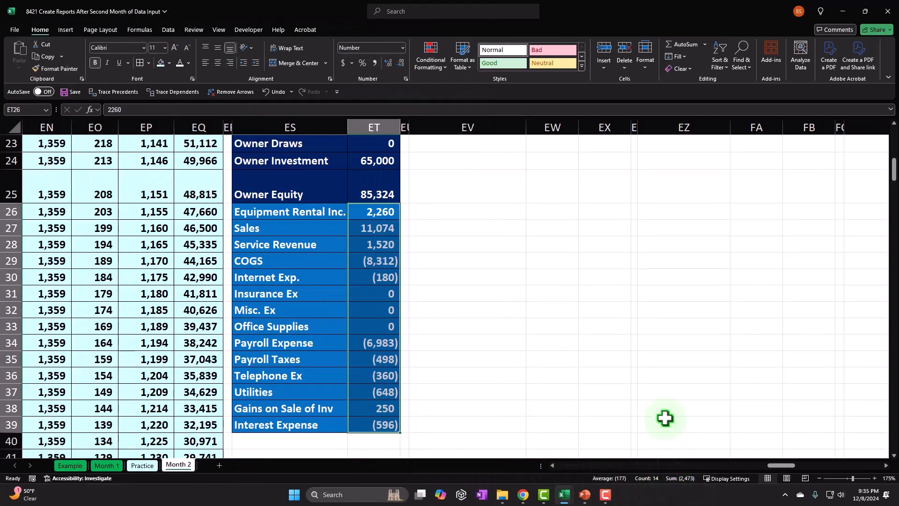
scroll(664, 419, up, 4)
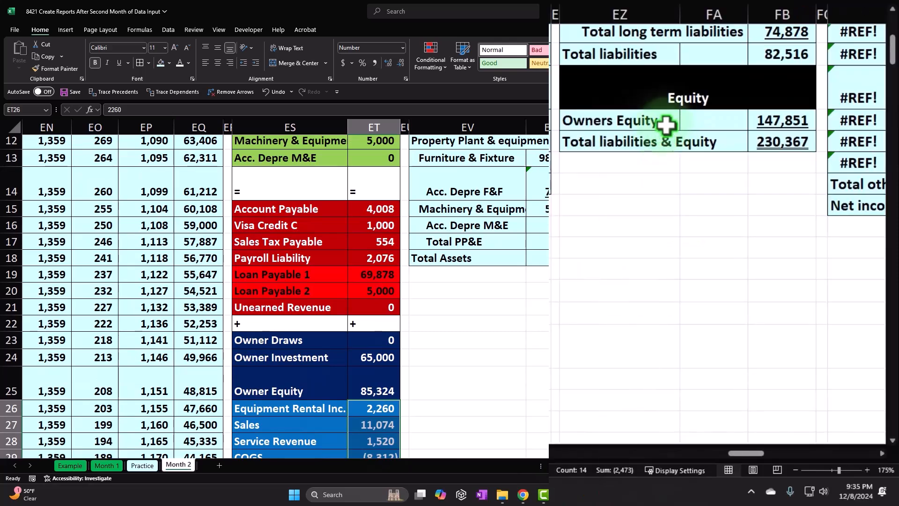
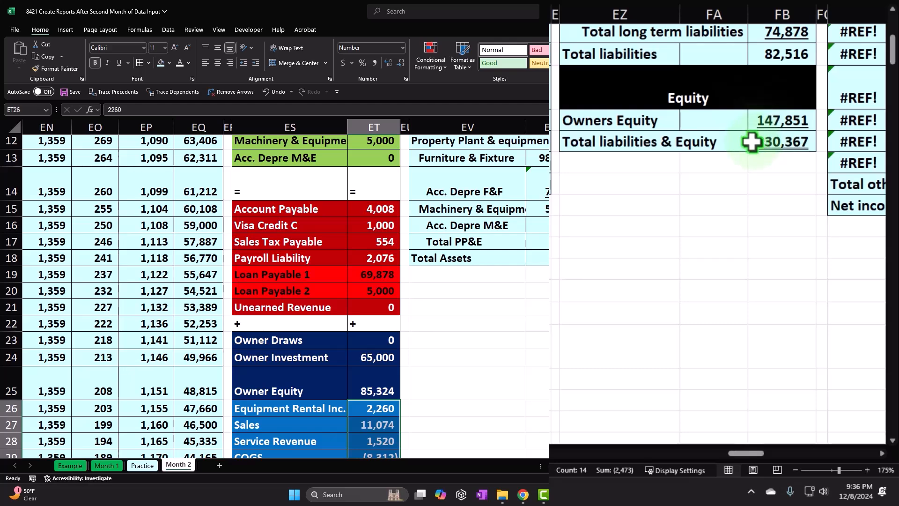
- Examine how the trial balance's equity, income and expense accounts roll up into the balance sheet's Equity section in EZ14:FB16
click(515, 377)
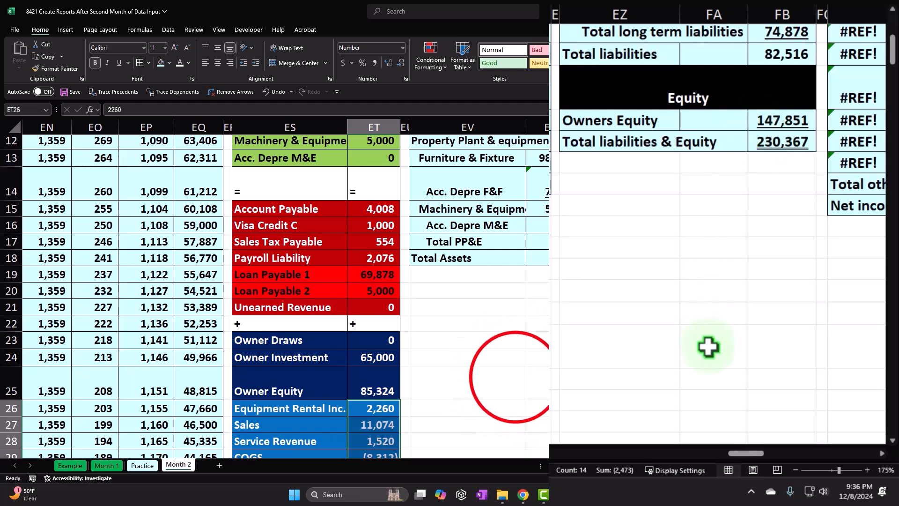
scroll(515, 378, down, 4)
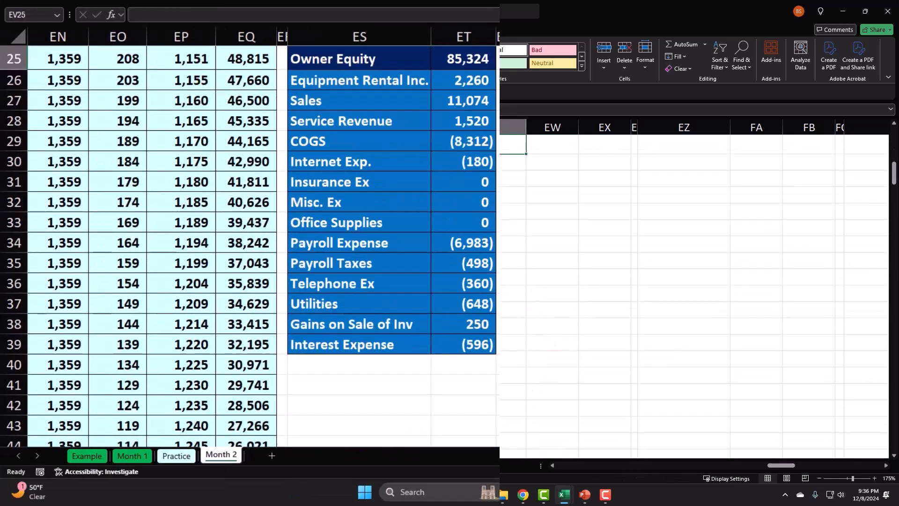
drag(466, 86, 473, 343)
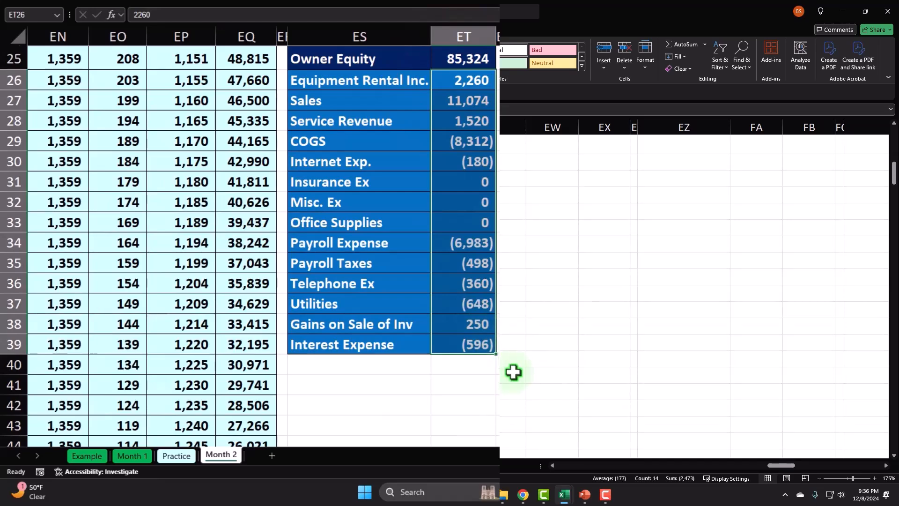
scroll(514, 372, up, 4)
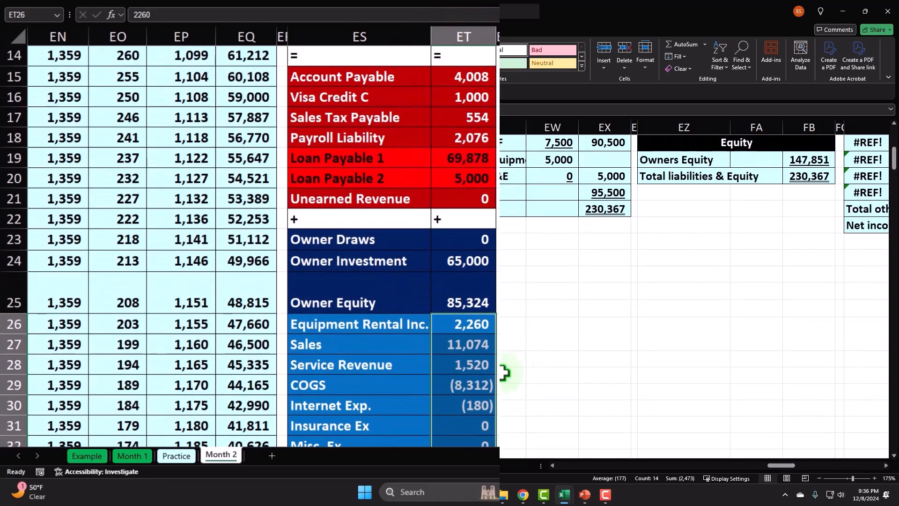
click(379, 261)
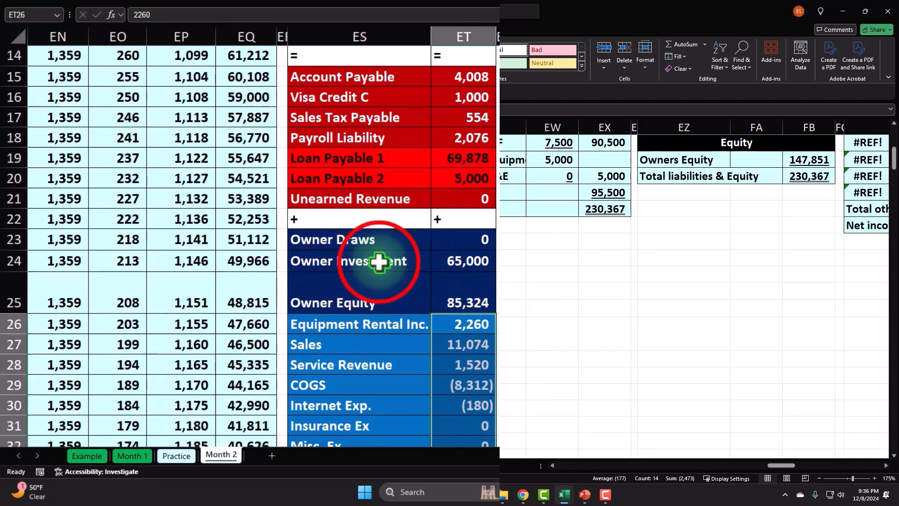
click(379, 242)
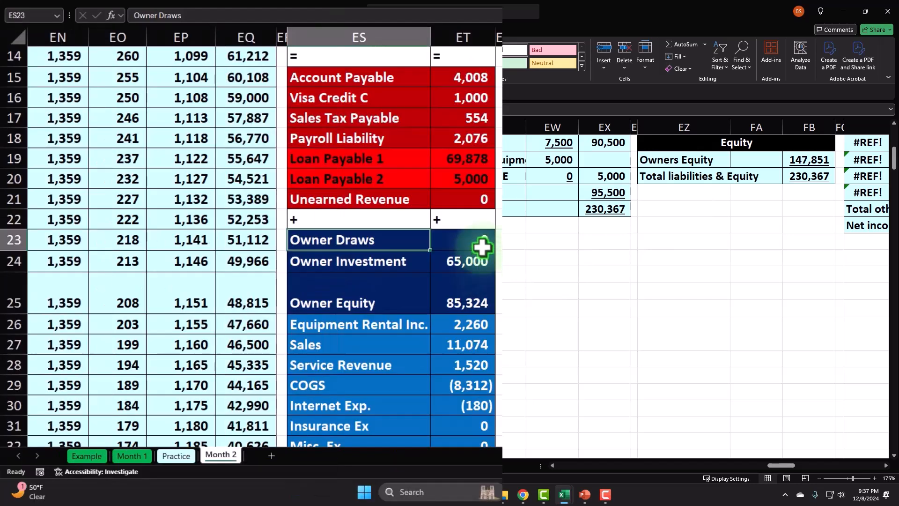
mouse_move(388, 247)
mouse_down()
mouse_move(434, 244)
mouse_move(448, 256)
mouse_up()
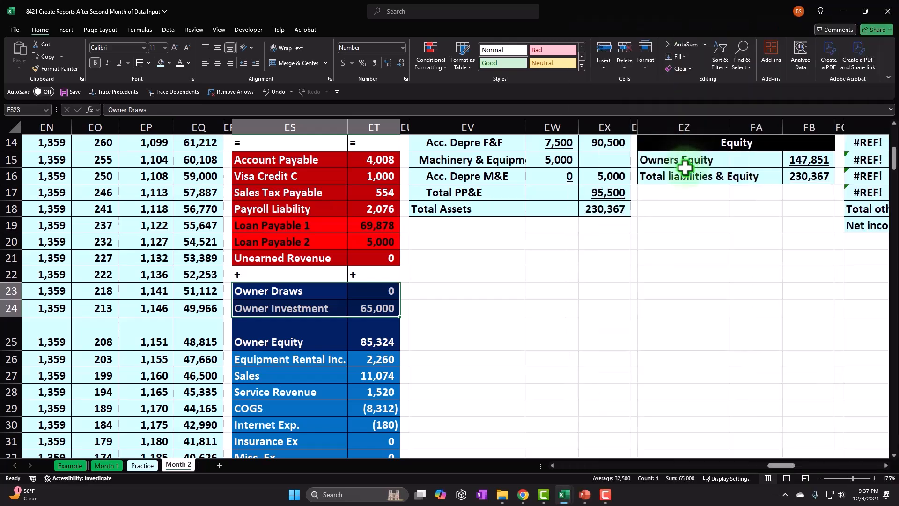
click(326, 161)
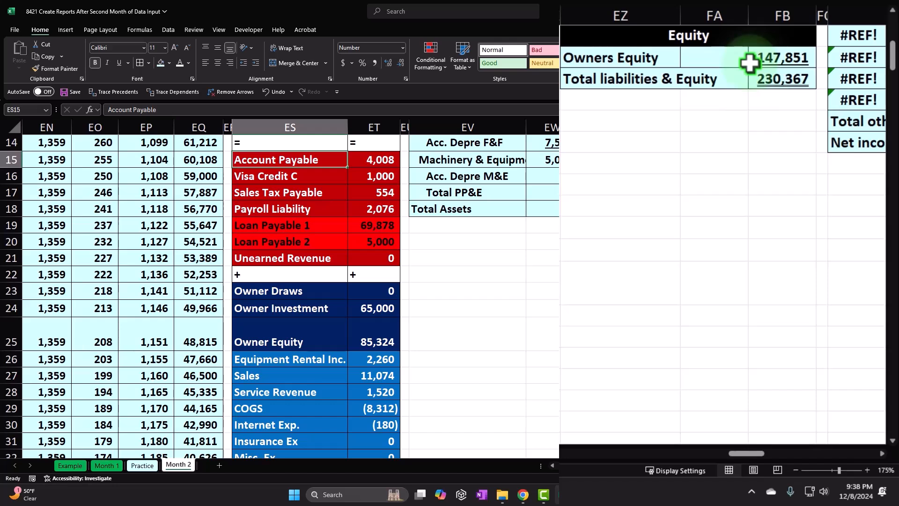
click(647, 54)
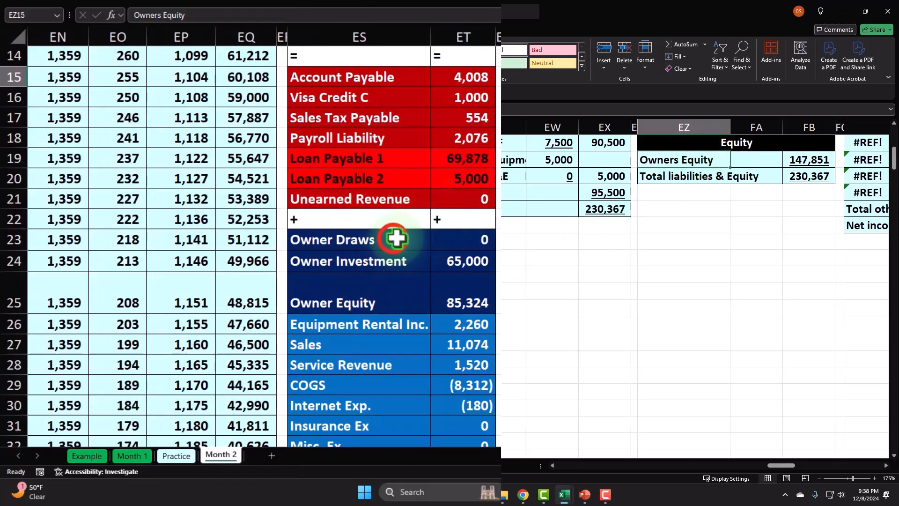
click(316, 291)
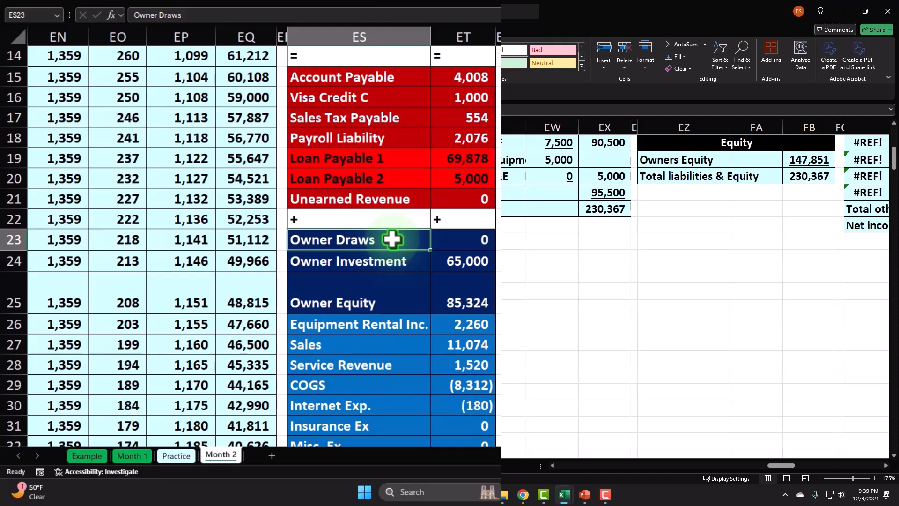
click(388, 265)
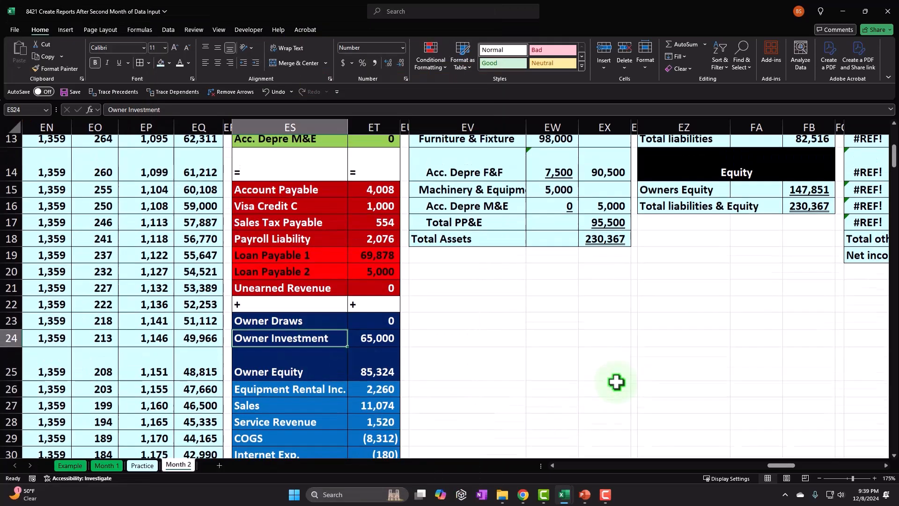
scroll(609, 384, up, 3)
drag(683, 281, 814, 322)
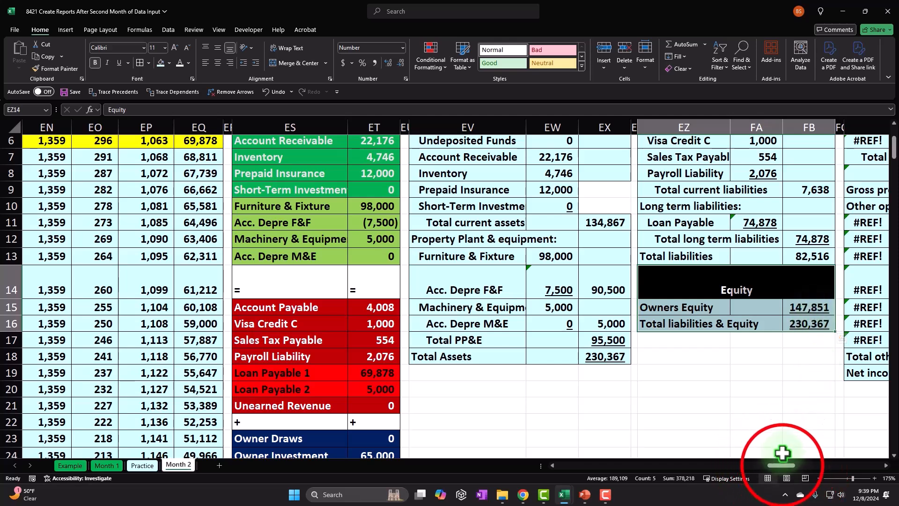
- Hide the balance sheet columns EV through FC so the income statement sits beside the trial balance
drag(782, 465, 797, 468)
scroll(571, 361, up, 2)
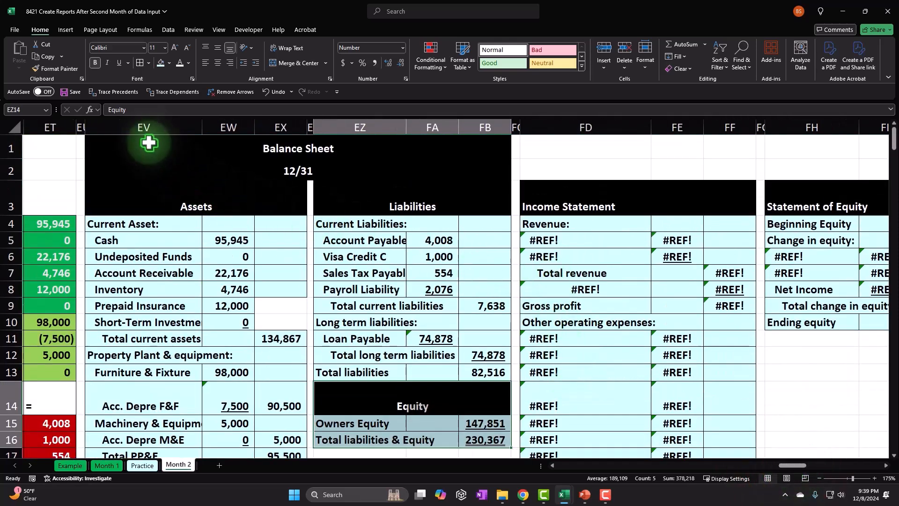
click(134, 120)
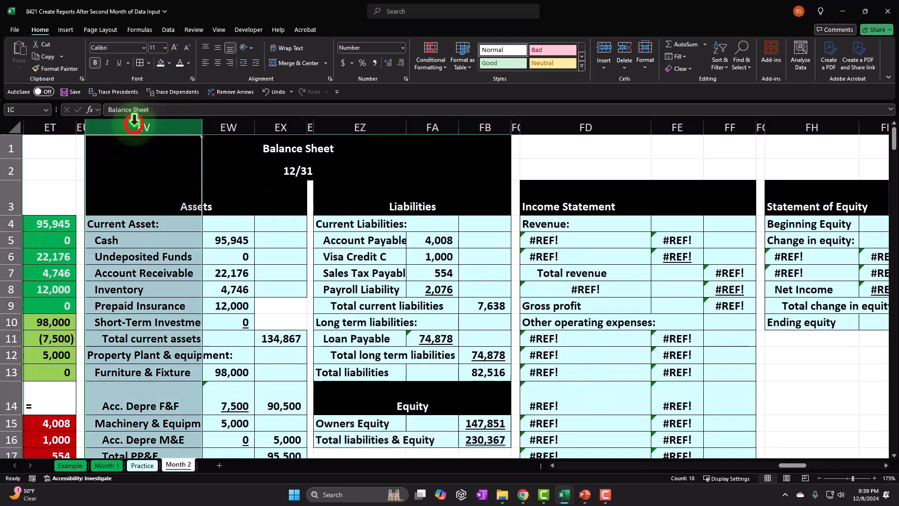
drag(135, 120, 503, 125)
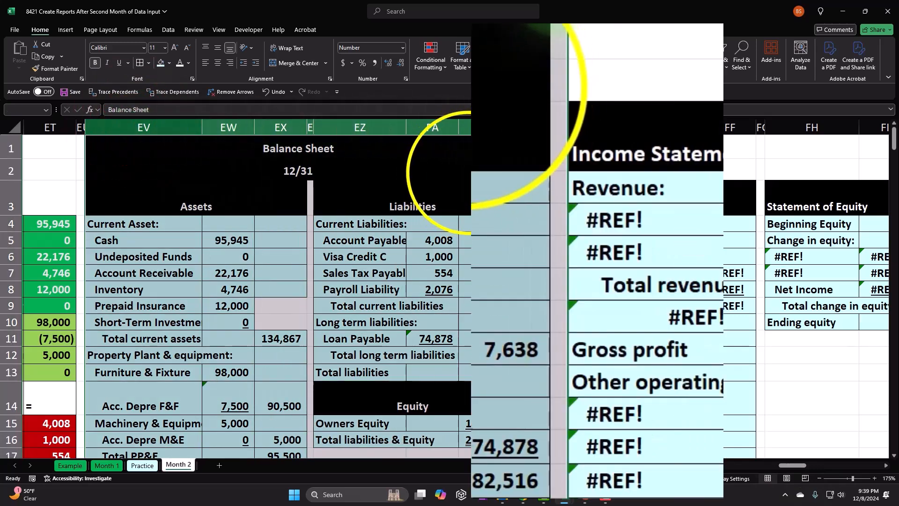
right_click(469, 126)
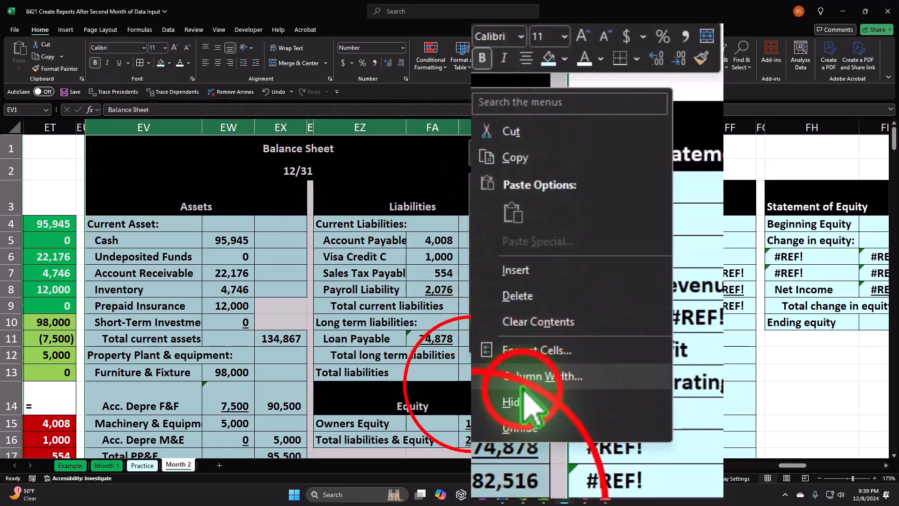
click(510, 404)
key(Left)
key(Left)
key(Left)
key(Left)
key(Left)
key(Left)
key(Left)
key(Left)
key(Left)
key(Left)
key(Left)
key(Left)
key(Left)
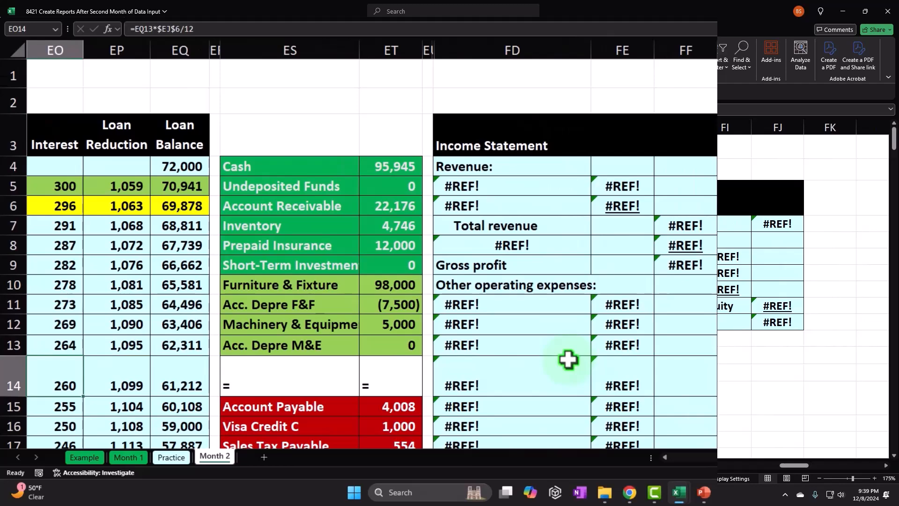
- Link the first revenue label in FD5 to the trial balance's Equipment Rental Inc. account with =ES26
scroll(568, 360, down, 2)
scroll(569, 355, up, 1)
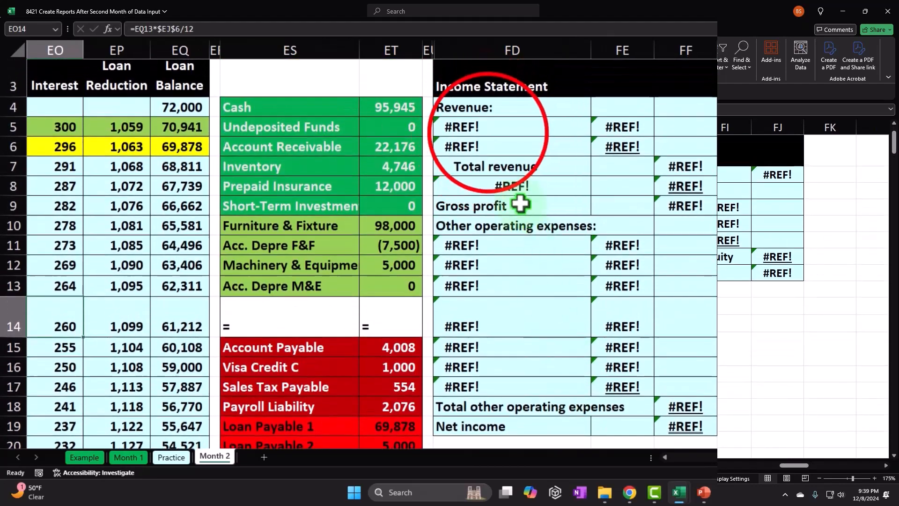
click(488, 133)
text(=)
key(Down)
key(Down)
key(Down)
key(Down)
key(Down)
key(Down)
key(Down)
key(Down)
key(Down)
key(Down)
key(Down)
key(Down)
key(Down)
key(Down)
key(Down)
key(Down)
key(Down)
key(Down)
key(Down)
key(Down)
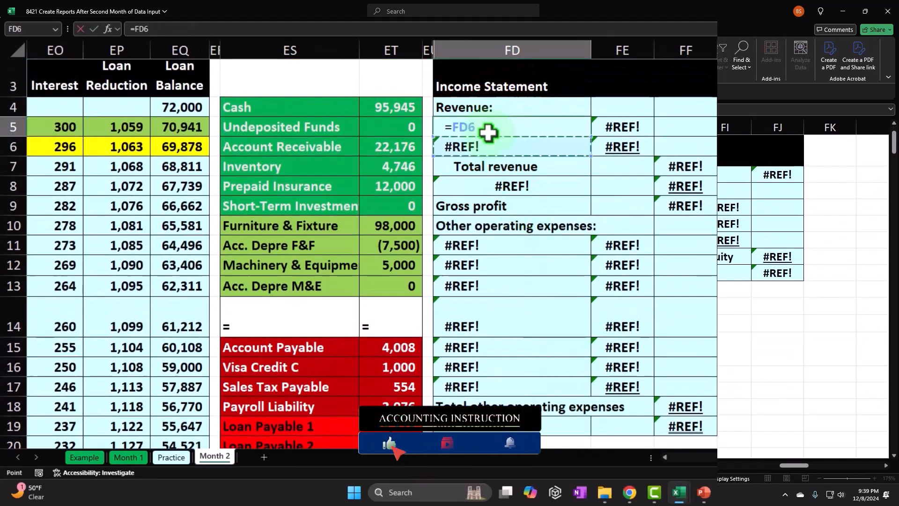
key(Left)
key(Left)
key(Left)
key(Up)
key(Up)
key(Up)
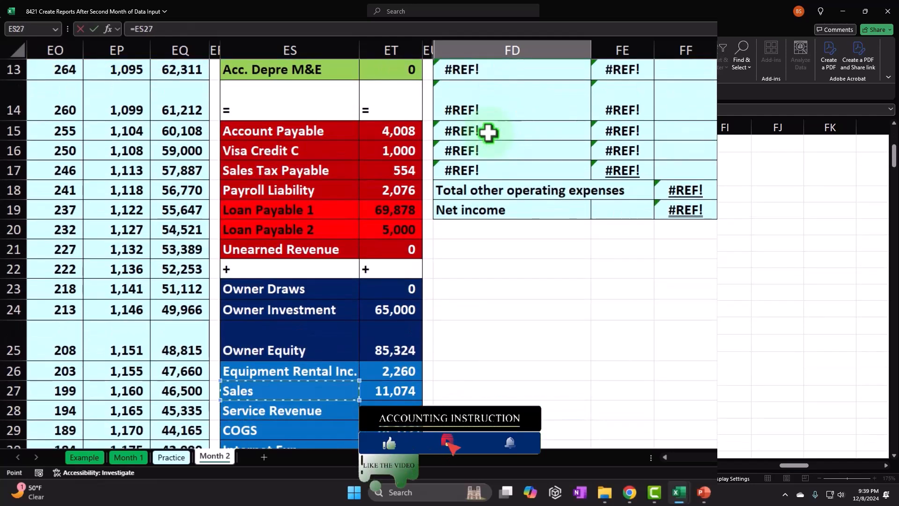
scroll(494, 155, down, 2)
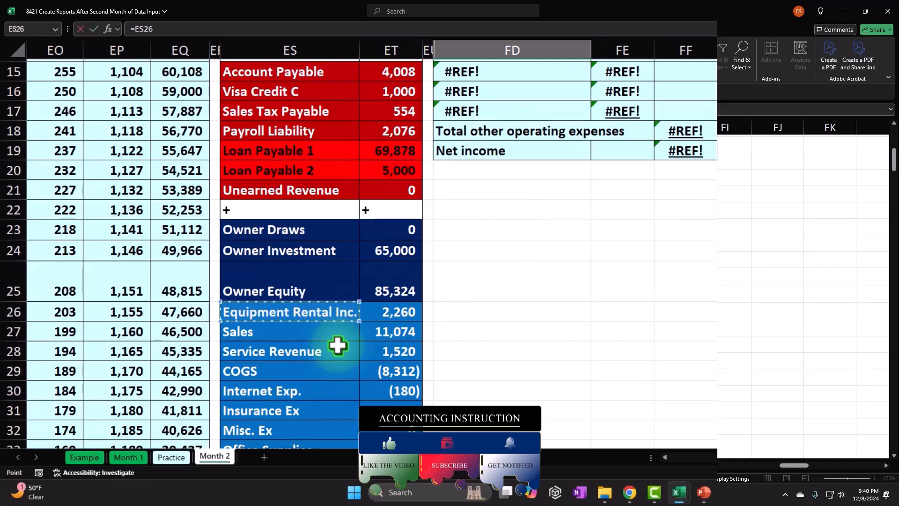
key(Escape)
scroll(519, 262, up, 1)
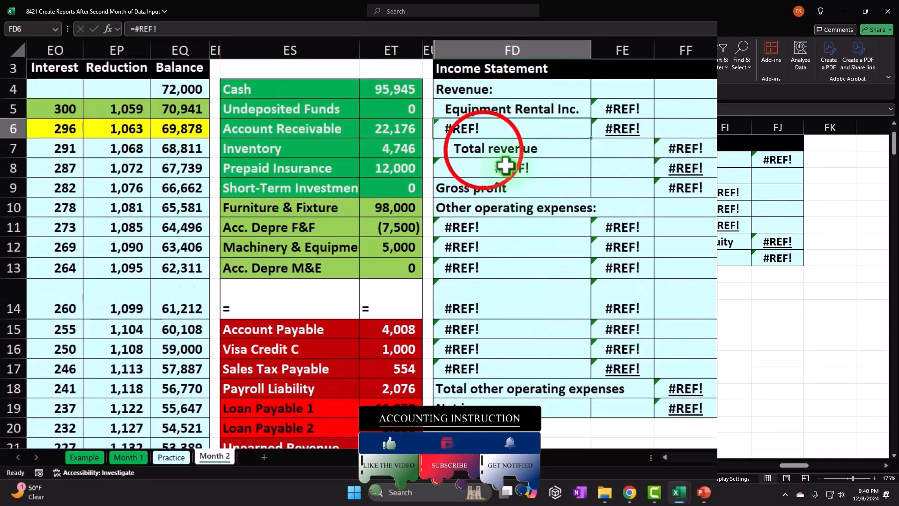
- Move the income statement block from Total revenue through Net income down one row, leaving row 7 free for another revenue line
drag(484, 149, 687, 403)
scroll(557, 379, down, 1)
drag(556, 358, 556, 373)
scroll(556, 370, up, 2)
- Link the Equipment Rental Inc. amount in FE5 with =+ET26 and fill FD5:FE5 down through row 7
click(604, 168)
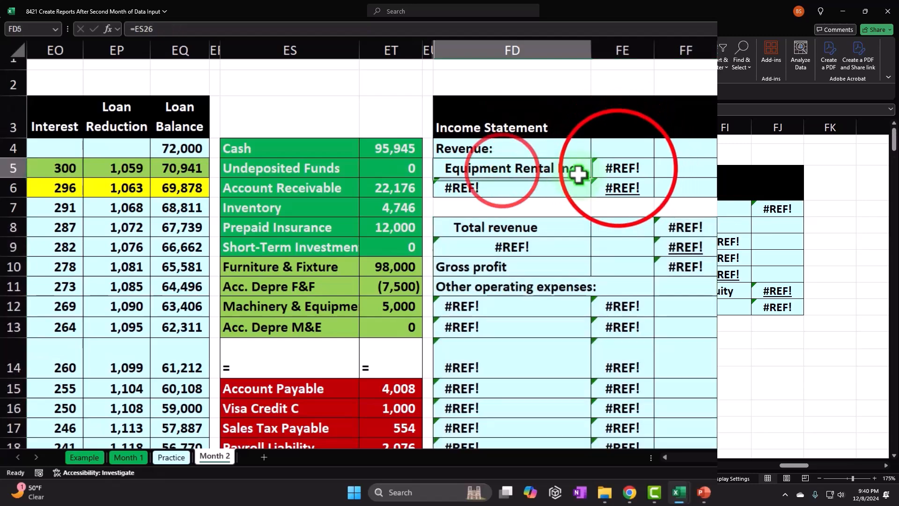
text(+)
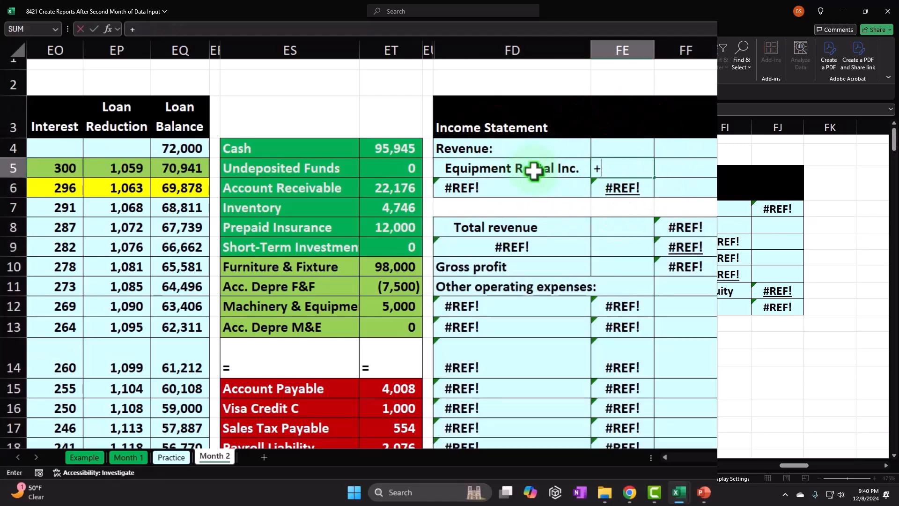
scroll(539, 278, down, 4)
click(407, 385)
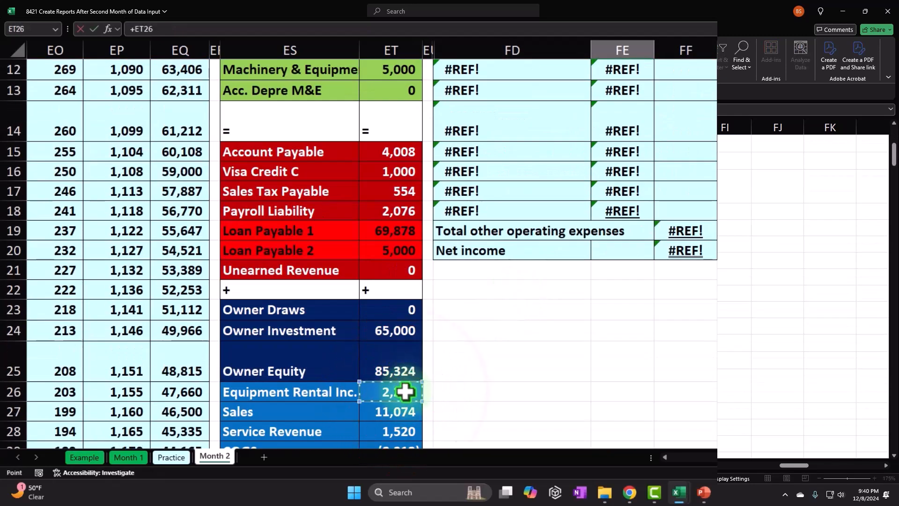
scroll(515, 281, up, 4)
key(Return)
drag(552, 184, 654, 235)
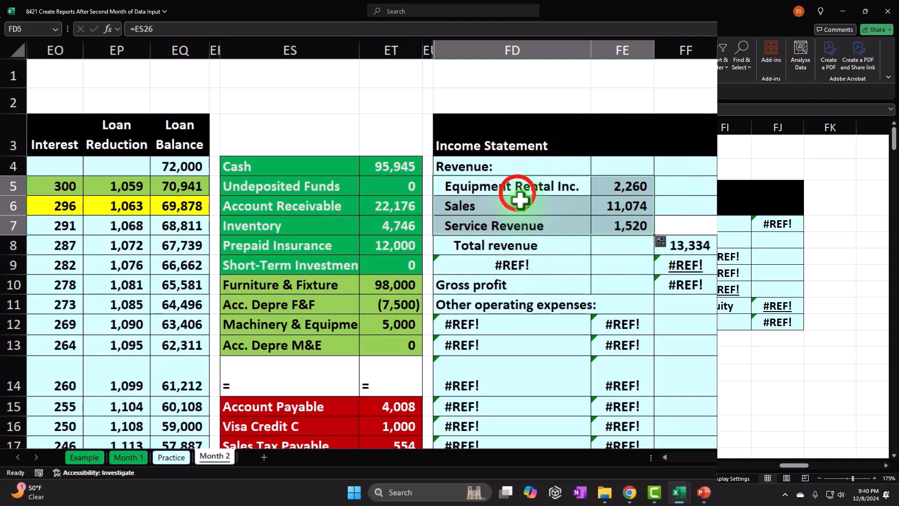
- Check the three linked revenue lines in FD5:FE7 and underline the Service Revenue amount in FE7
click(502, 181)
key(Down)
key(Down)
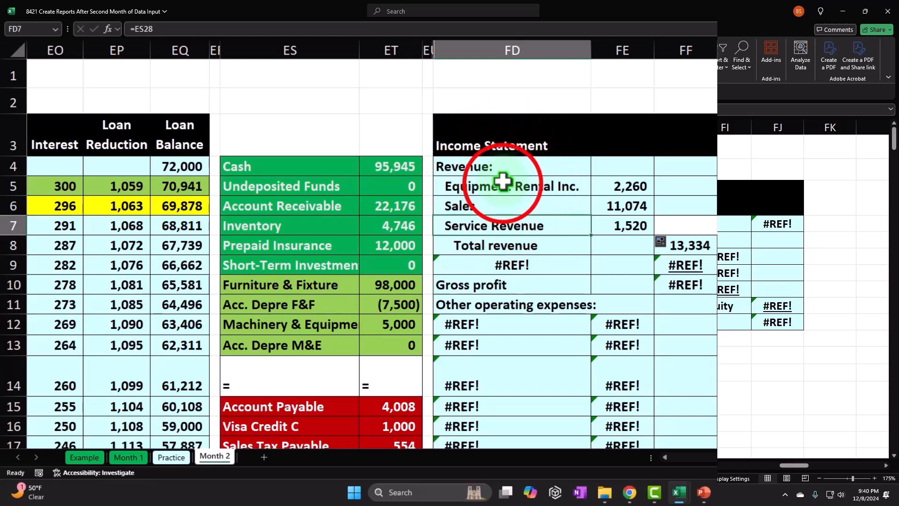
drag(503, 182, 621, 218)
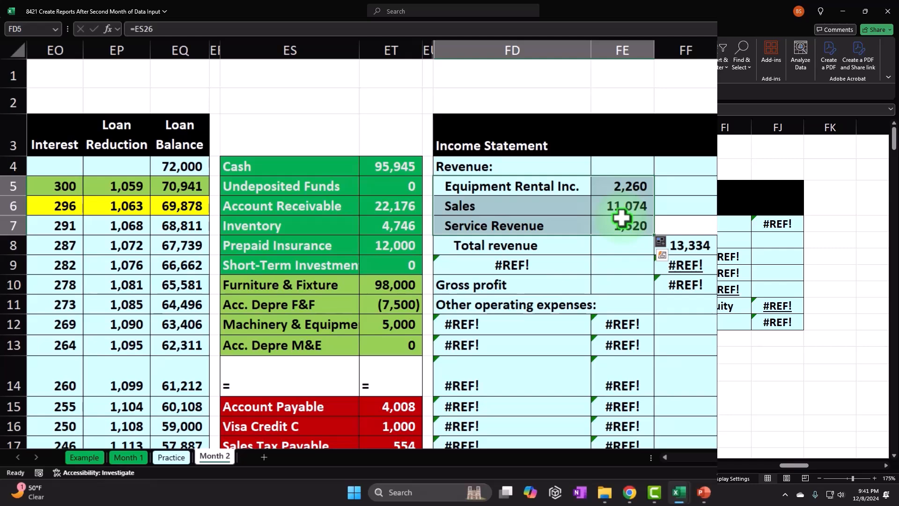
click(536, 186)
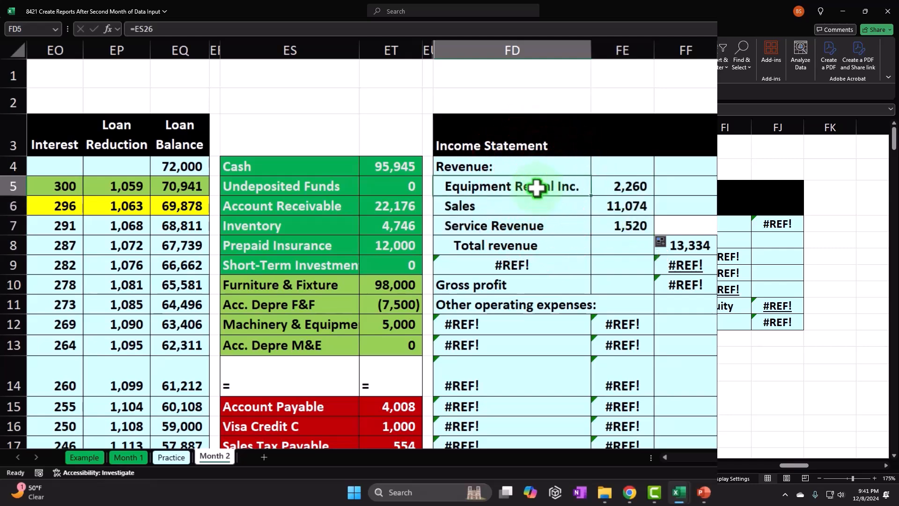
click(547, 217)
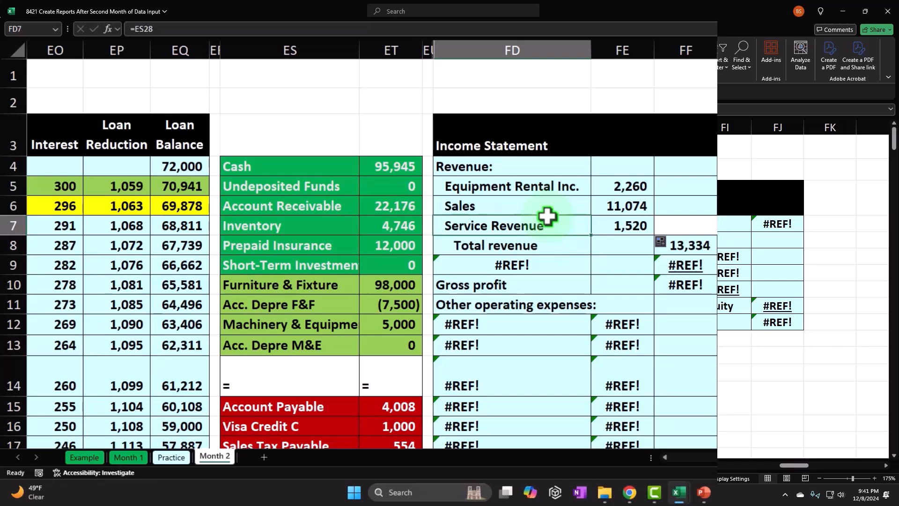
key(Up)
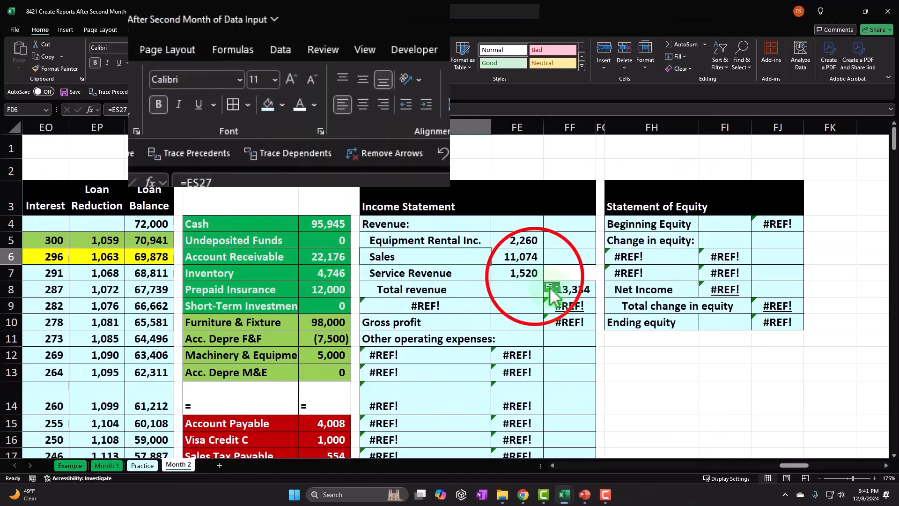
click(534, 275)
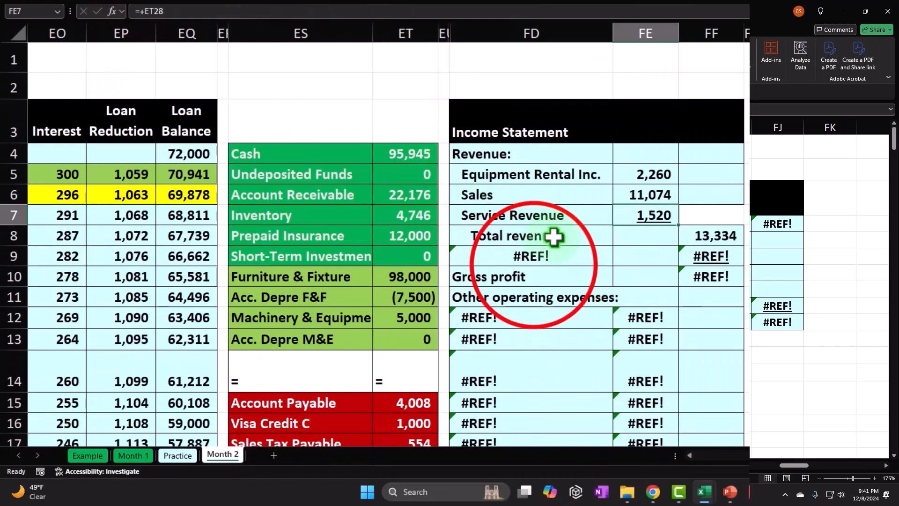
- Link the label in FD9 below Total revenue to the trial balance's COGS account with =ES29
click(532, 256)
text(=)
key(Down)
key(Down)
key(Down)
key(Down)
key(Down)
key(Down)
key(Down)
key(Down)
key(Down)
key(Down)
key(Down)
key(Down)
key(Down)
key(Down)
key(Down)
key(Down)
key(Down)
key(Down)
key(Down)
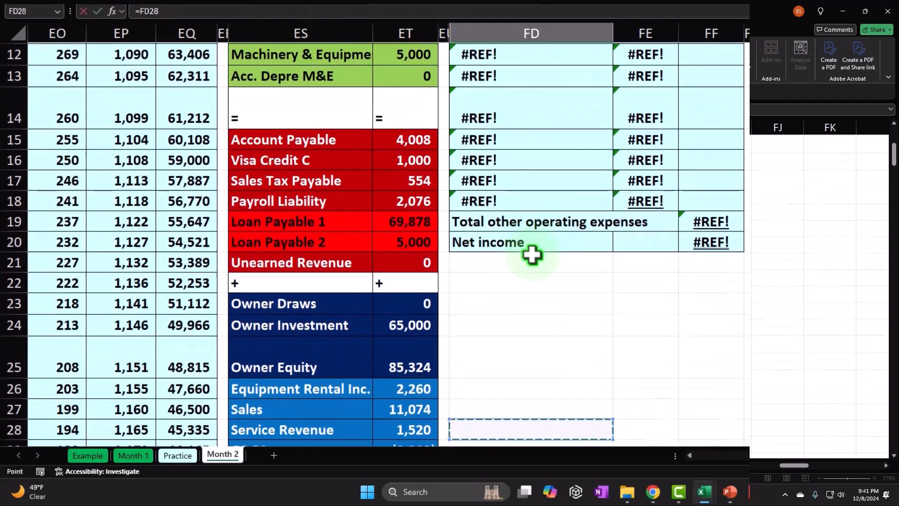
key(Return)
key(Up)
key(Up)
key(Up)
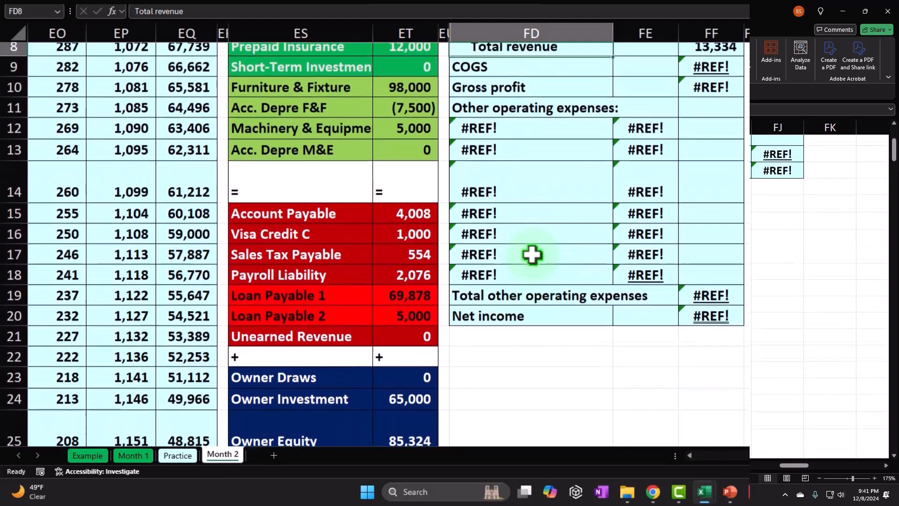
key(Down)
key(Down)
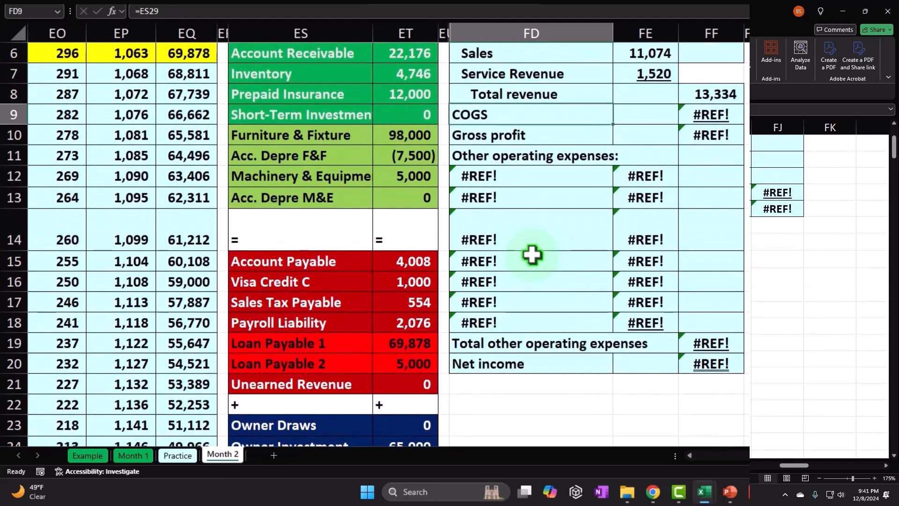
- Link the COGS amount in FF9 to the trial balance with the sign reversed, using =-ET29
key(Right)
key(Right)
text(=)
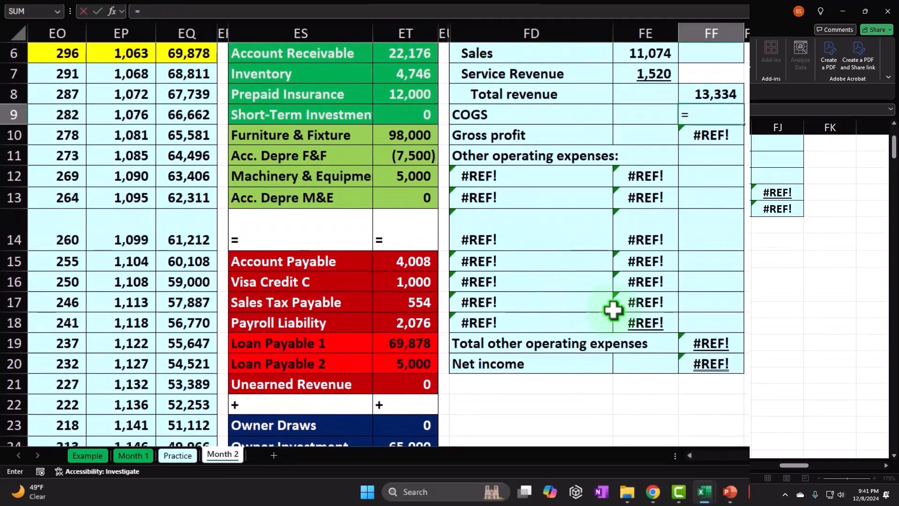
scroll(613, 309, down, 3)
click(431, 388)
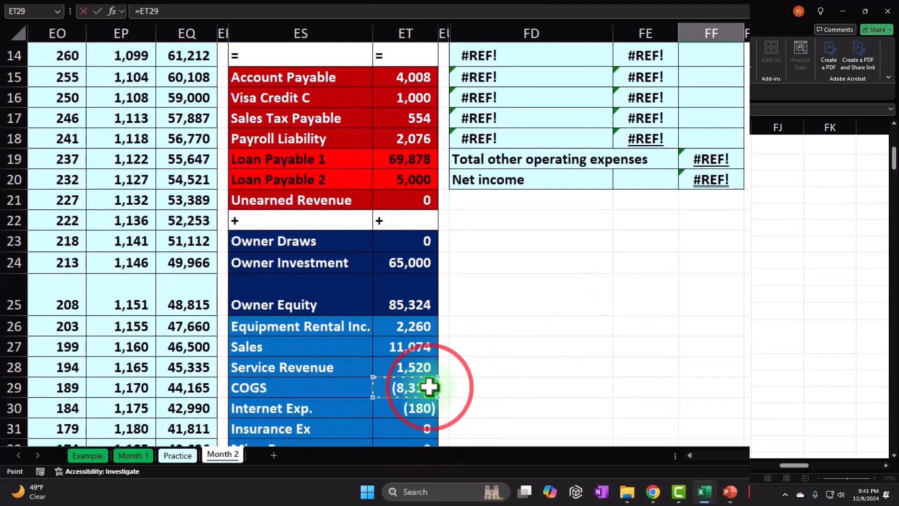
key(Return)
scroll(429, 387, up, 4)
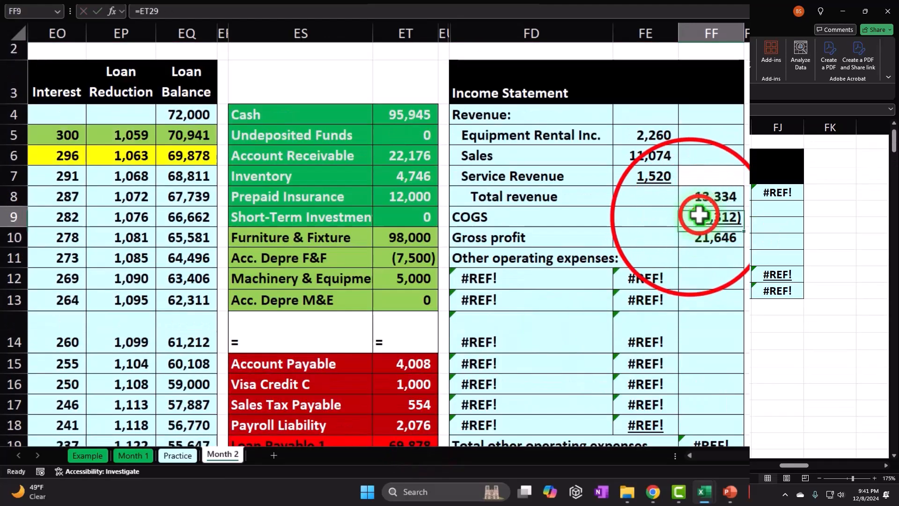
double_click(688, 217)
text(-)
key(ctrl+Return)
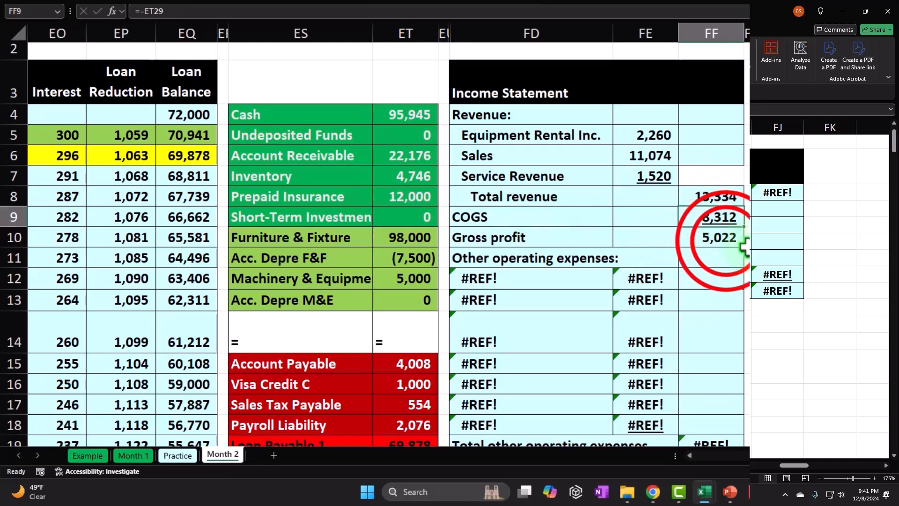
- Examine the Gross profit formula in FF10 and the COGS and Sales links above it
double_click(726, 237)
key(Return)
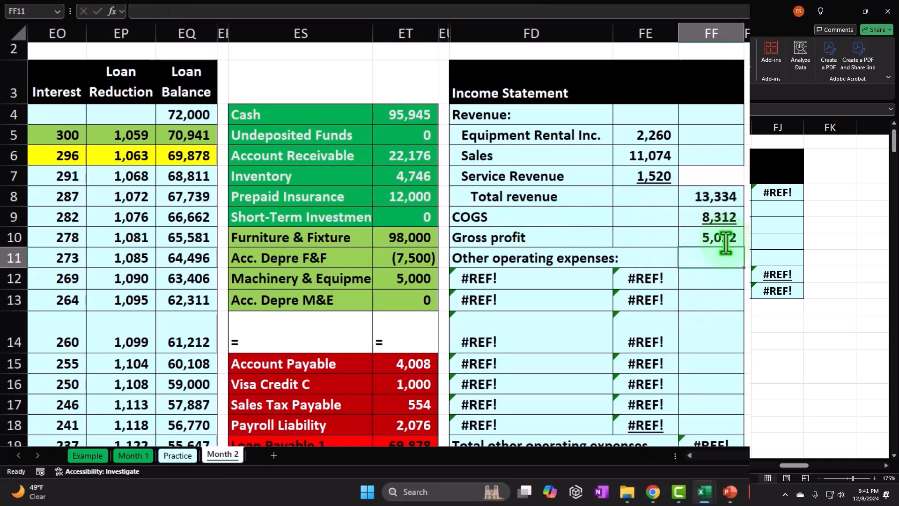
click(726, 239)
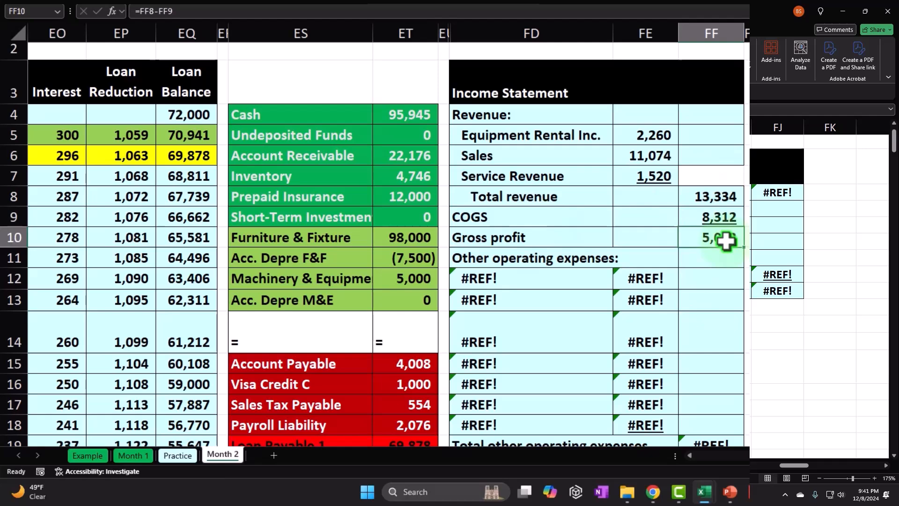
click(712, 210)
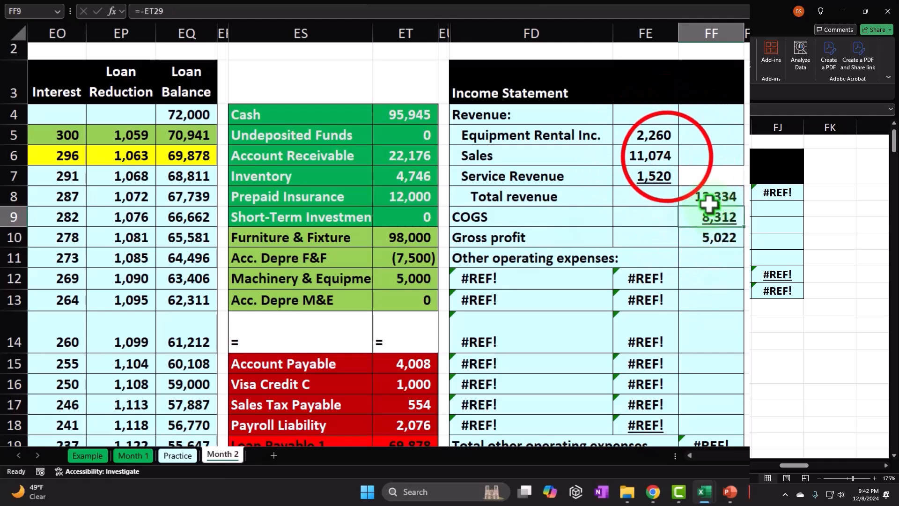
click(667, 156)
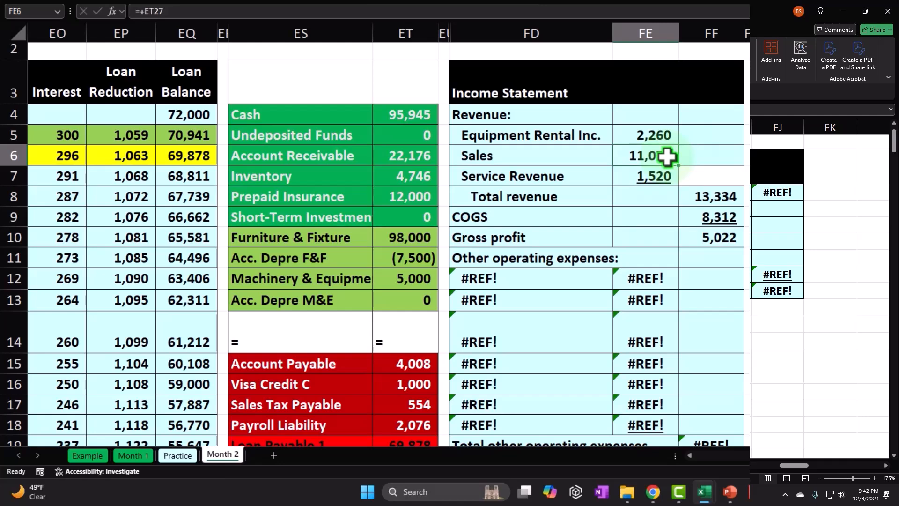
click(714, 239)
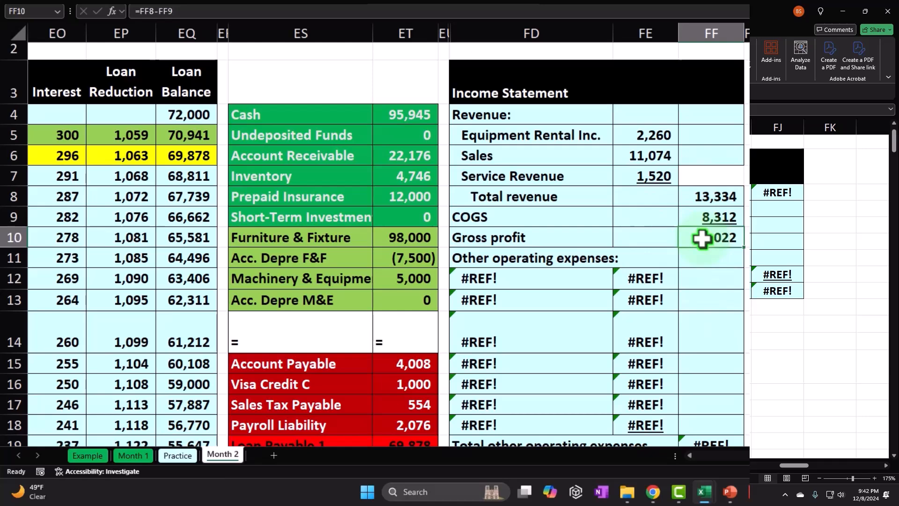
click(709, 240)
click(709, 241)
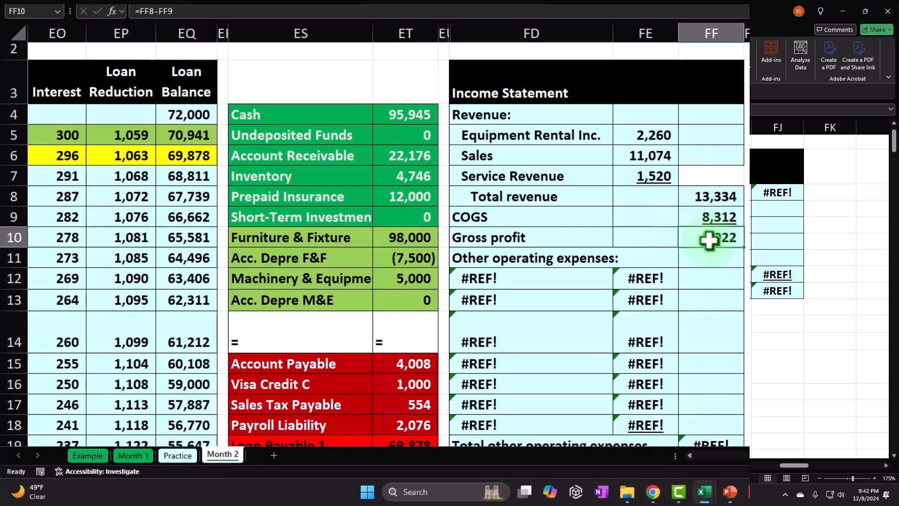
- Link the first label under Other operating expenses, FD12, to the trial balance's Internet Exp. account with =ES30
key(Down)
key(Down)
key(Left)
key(Left)
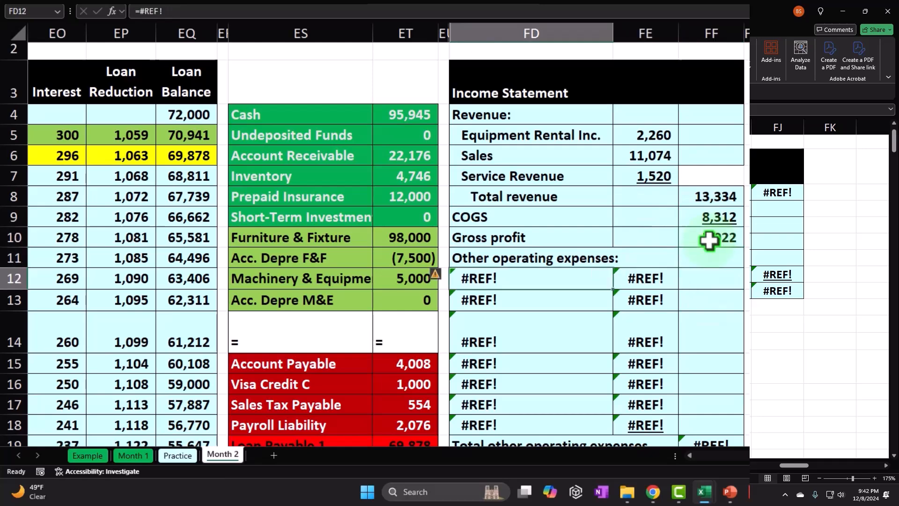
text(=)
scroll(526, 262, down, 4)
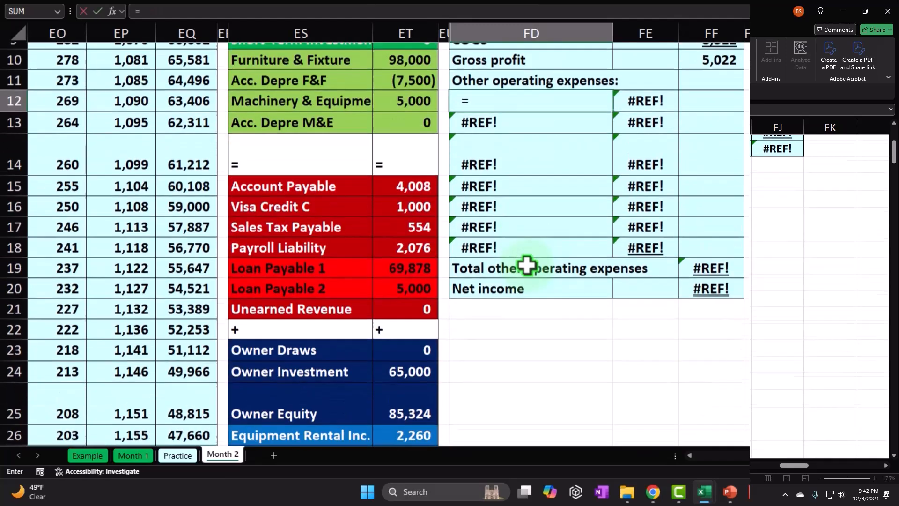
scroll(526, 265, down, 1)
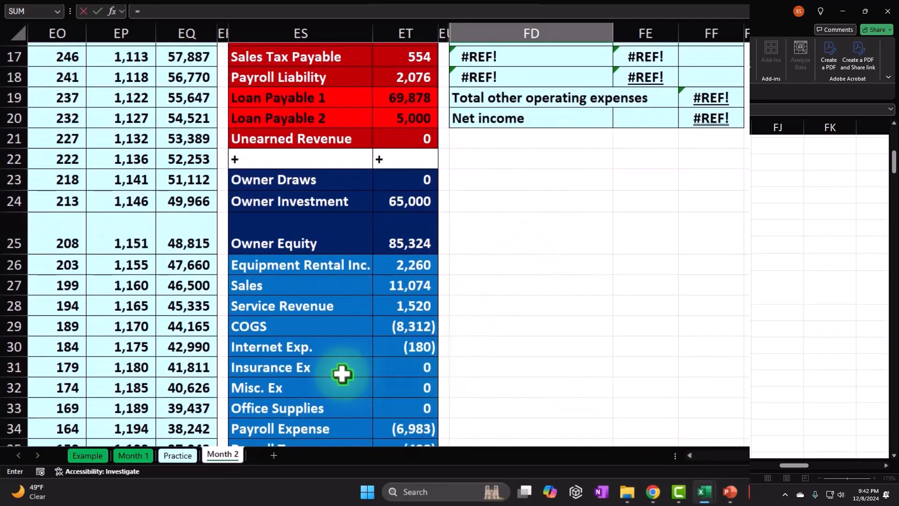
click(303, 348)
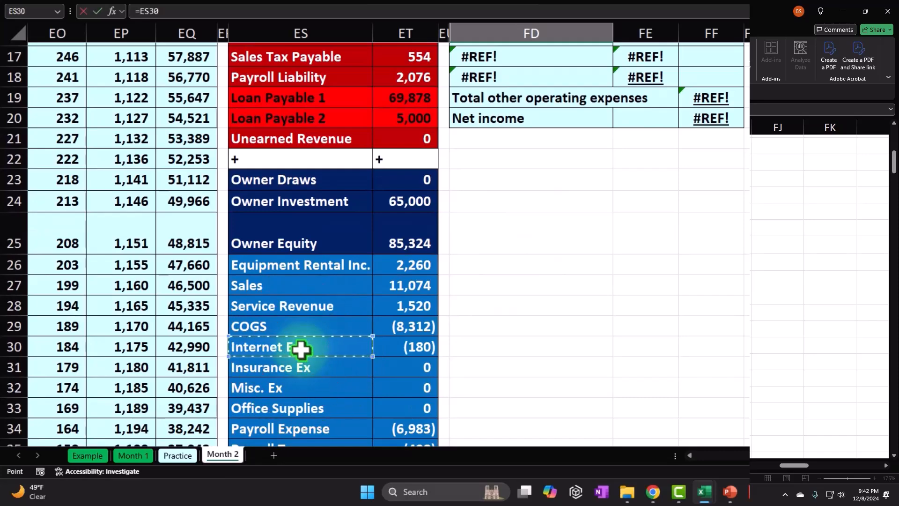
key(Return)
- Link the Internet Exp. amount in FE12 to the trial balance balance in ET30
key(Up)
key(Up)
key(Up)
key(Right)
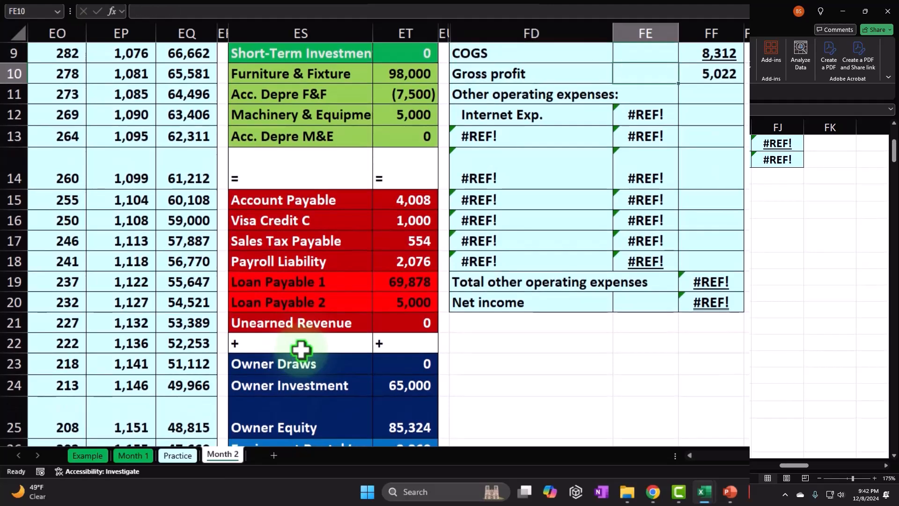
key(Down)
key(Down)
text(+)
scroll(341, 386, down, 3)
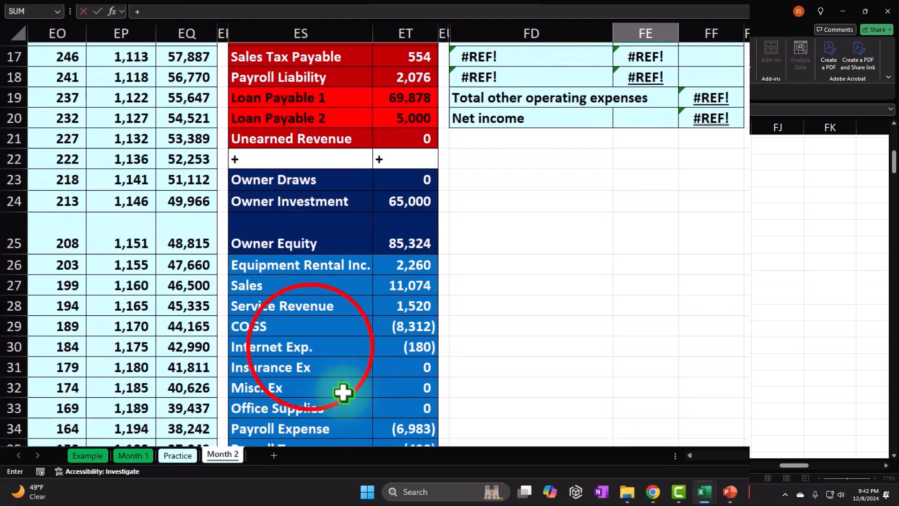
click(311, 347)
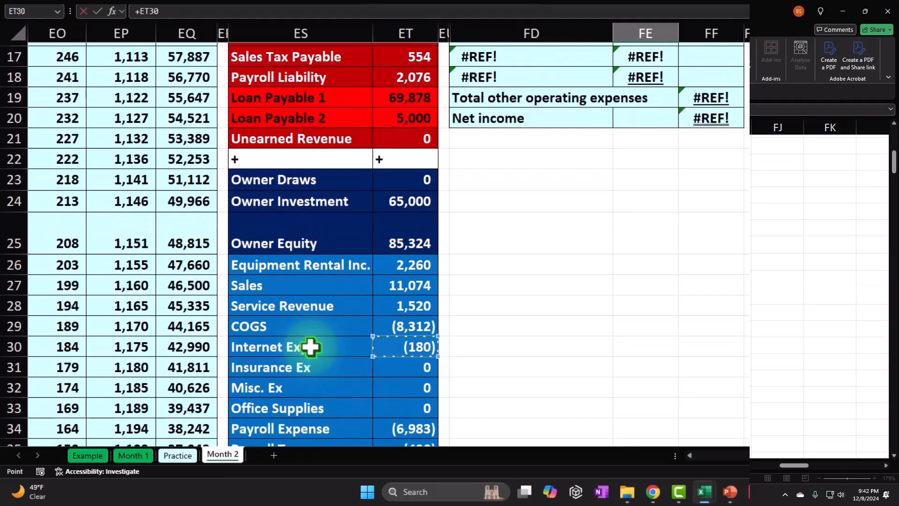
key(Return)
key(Up)
key(Up)
scroll(311, 346, up, 2)
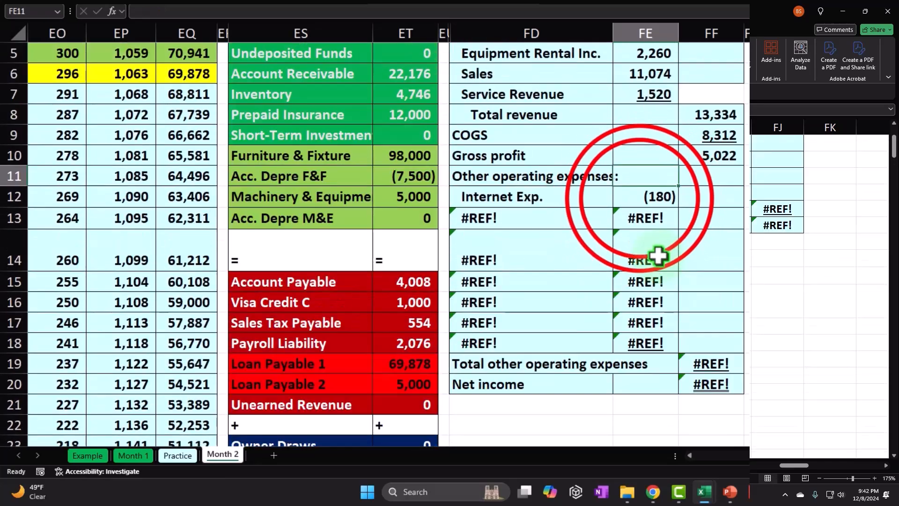
- Reverse the sign of the Internet Exp. link in FE12
double_click(630, 199)
key(BackSpace)
key(Return)
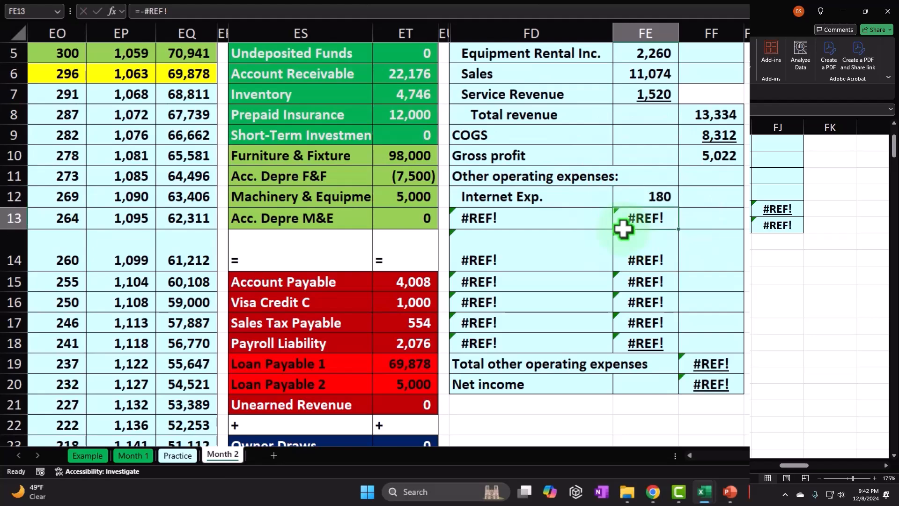
- Move the Total other operating expenses and Net income rows down to rows 24 and 25, and fill FD12:FE12 down through row 22
drag(566, 364, 698, 381)
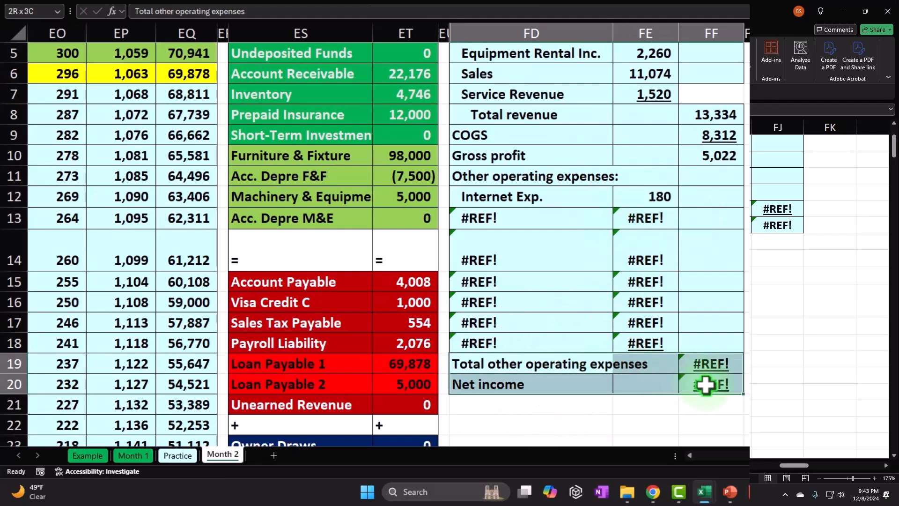
scroll(694, 373, down, 2)
drag(580, 272, 578, 362)
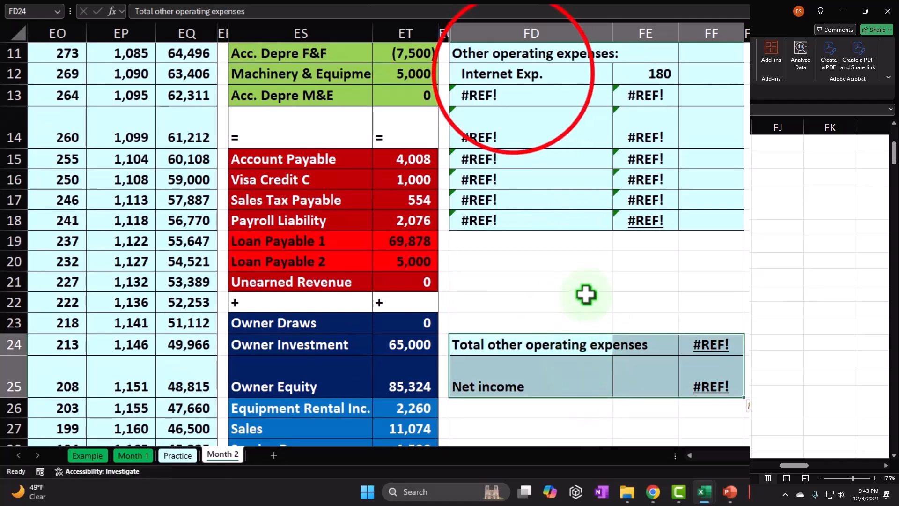
drag(514, 73, 653, 317)
click(577, 300)
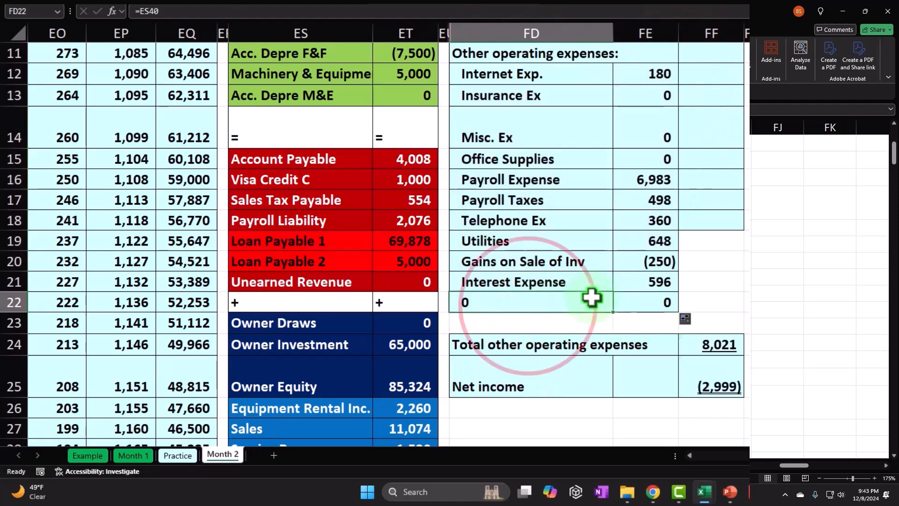
- Move the Total other operating expenses and Net income block up to FD22:FF23, overwriting the empty account line in row 22
drag(535, 348, 703, 391)
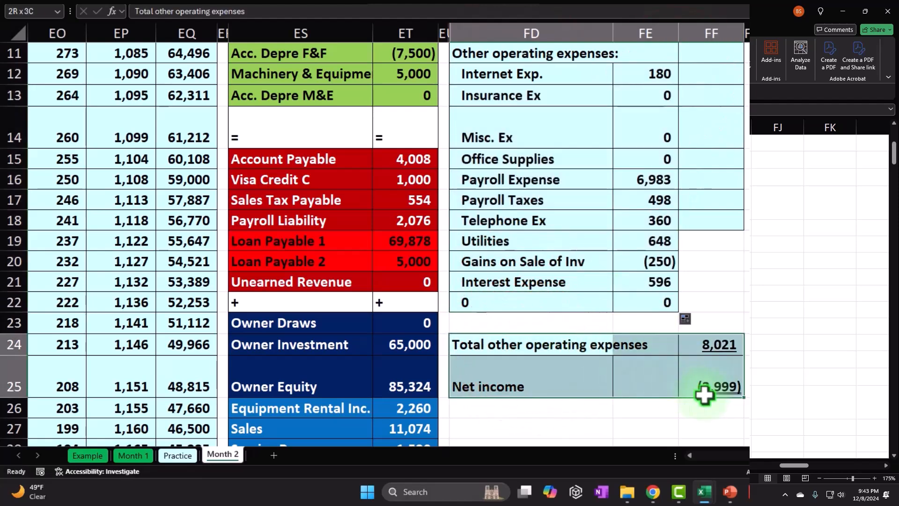
drag(573, 332, 572, 307)
click(546, 211)
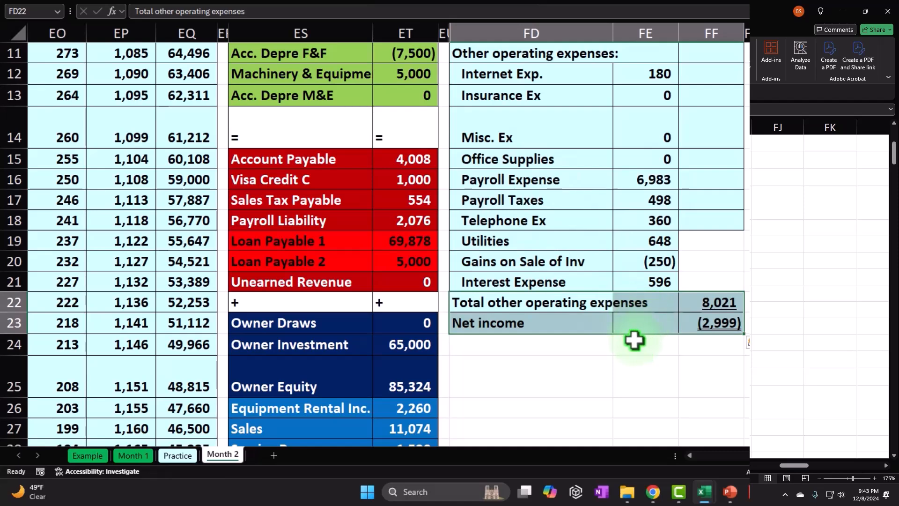
- Shift the two total rows down to rows 24 and 25, and Gains on Sale of Inv and Interest Expense down to rows 21 and 22
drag(584, 334, 583, 366)
drag(534, 261, 594, 303)
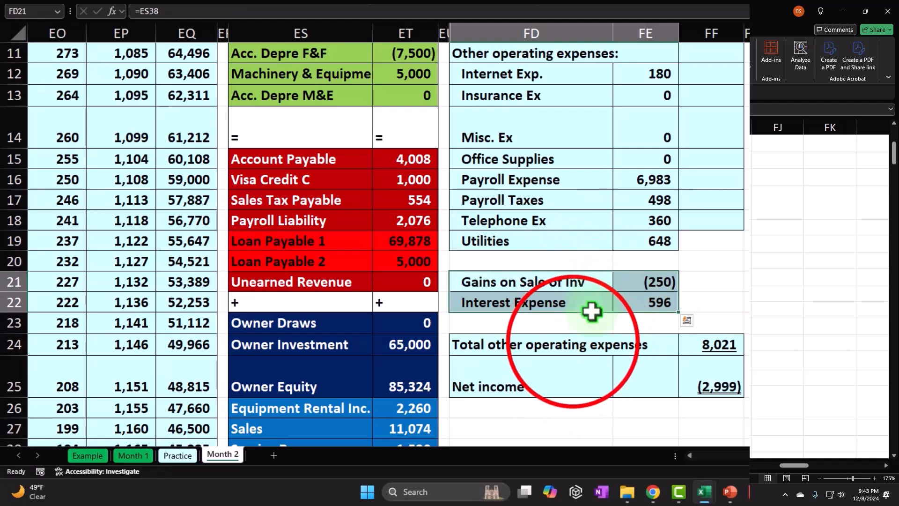
- Move Total other operating expenses up to row 20 below Utilities and extend its sum to FE12:FE19
drag(572, 349, 713, 339)
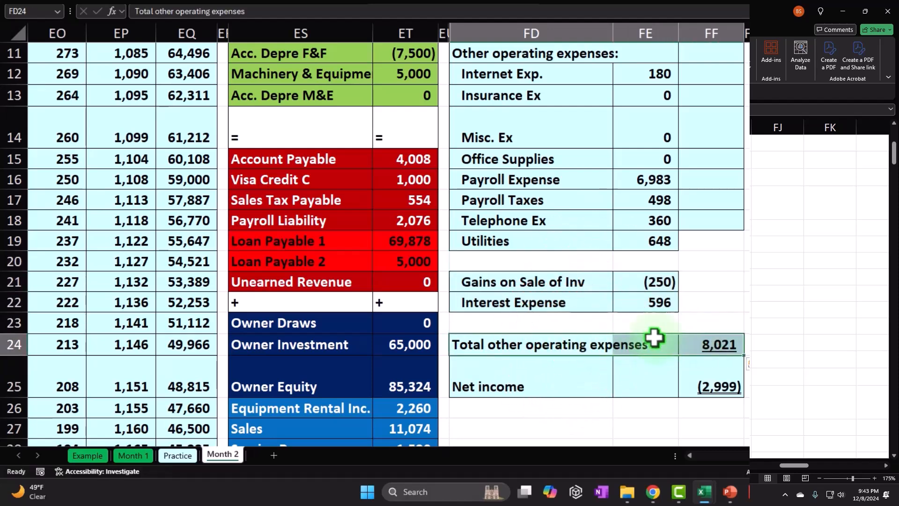
drag(580, 338, 578, 261)
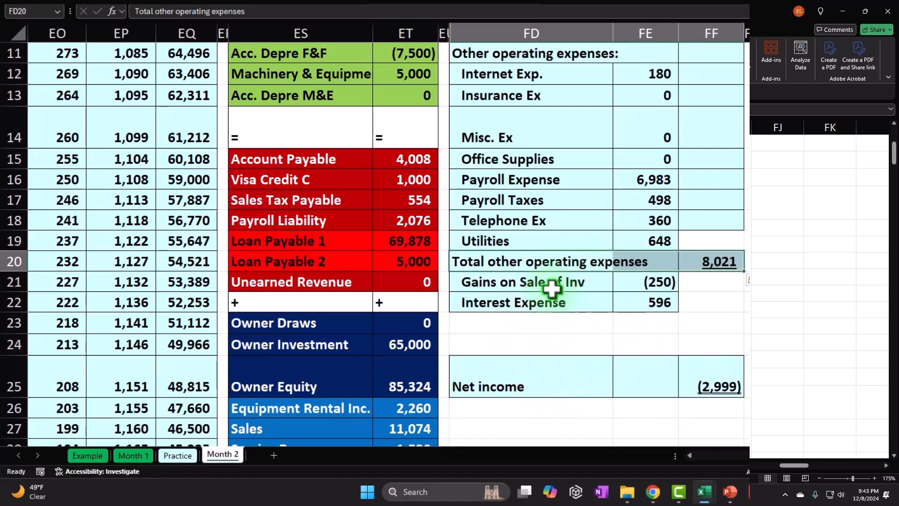
double_click(715, 262)
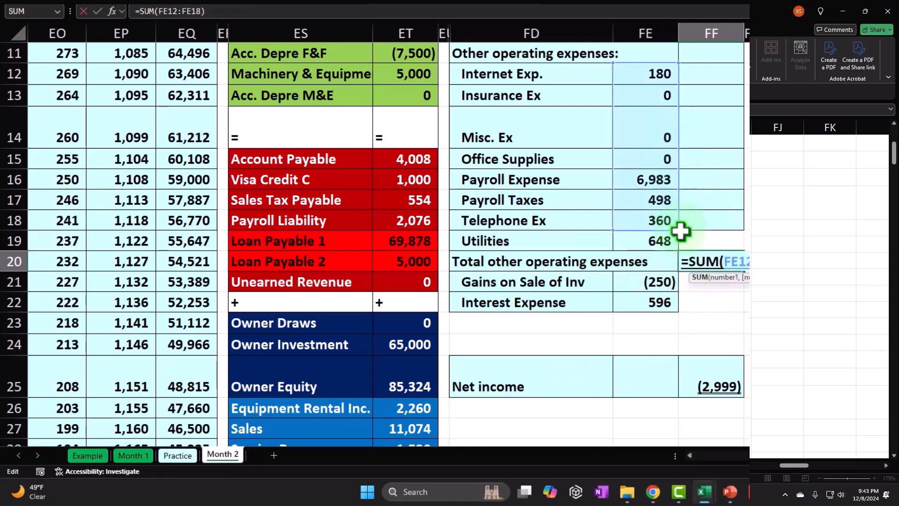
mouse_move(681, 230)
mouse_down()
mouse_move(684, 243)
mouse_move(675, 243)
mouse_up()
key(Return)
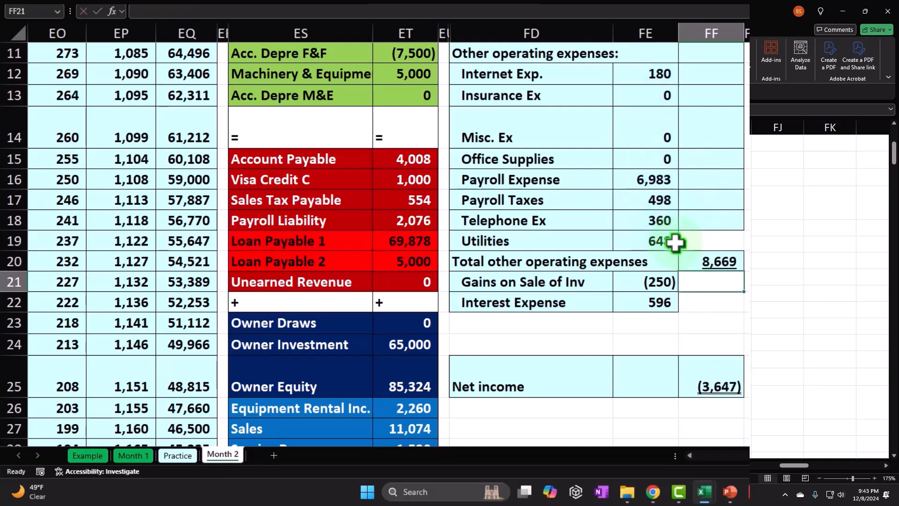
- Move the Gains on Sale of Inv and Interest Expense lines down one row to FD22:FE23, freeing row 21
key(Left)
key(Left)
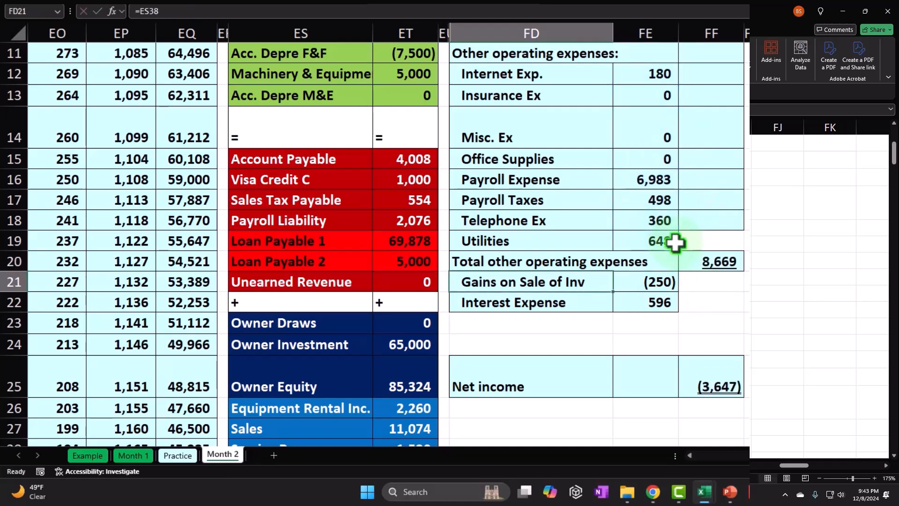
drag(526, 285, 592, 318)
click(514, 287)
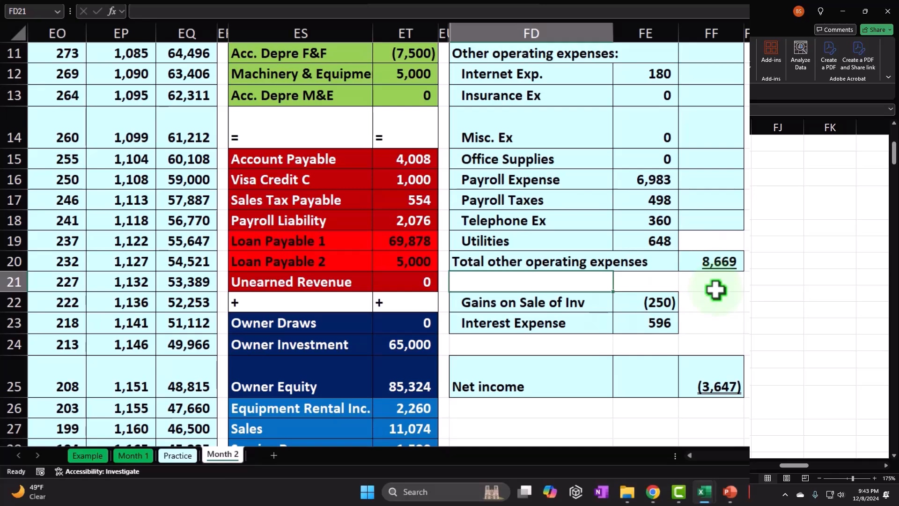
- Label FD21 below Total other operating expenses "Net income for operations"
text(Net income for operat)
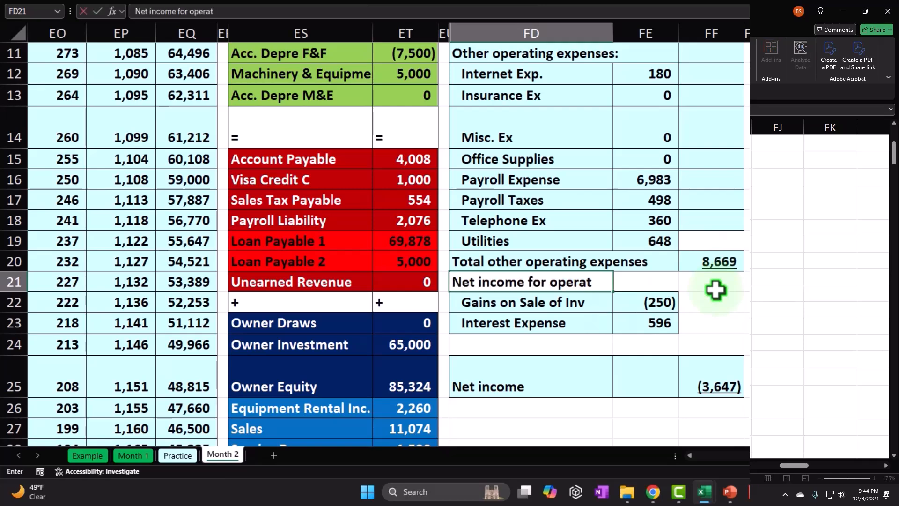
key(Tab)
key(Tab)
key(Tab)
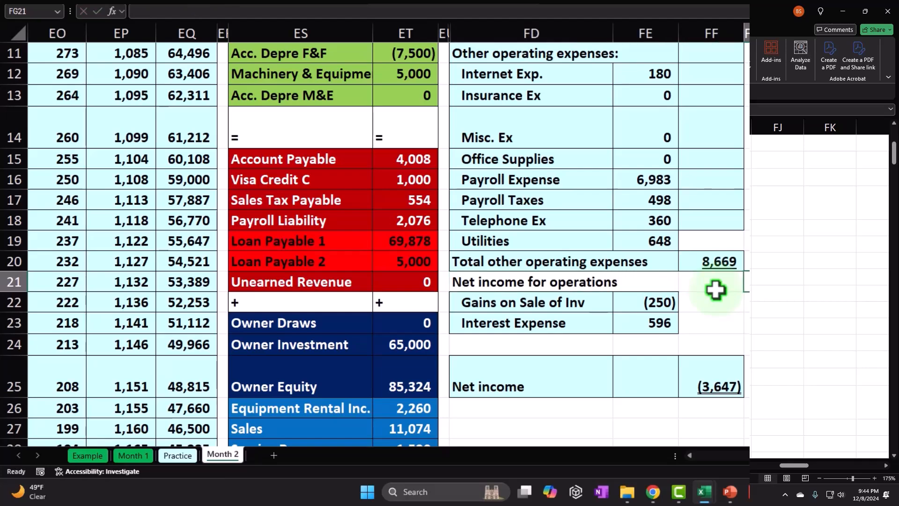
- Calculate Net income for operations in FF21 as gross profit minus total other operating expenses, using =FF10-FF20
click(715, 290)
text(=)
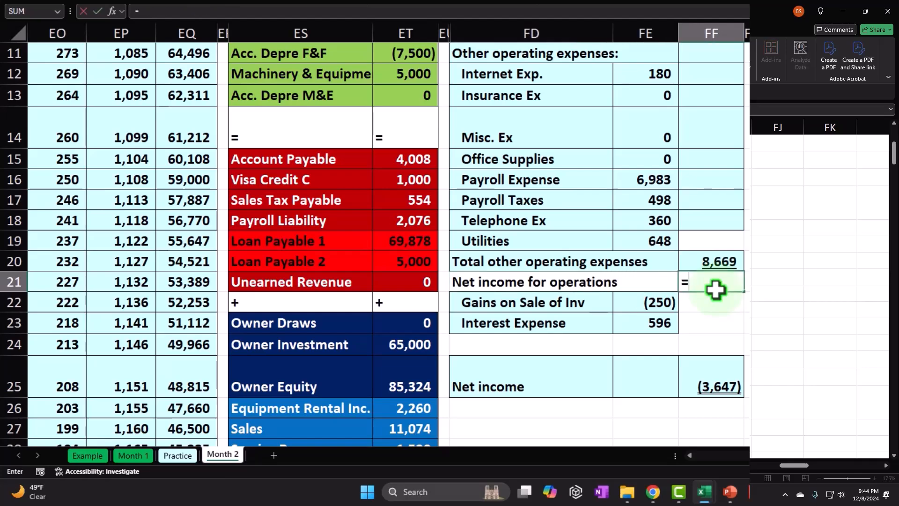
scroll(716, 290, up, 2)
click(718, 156)
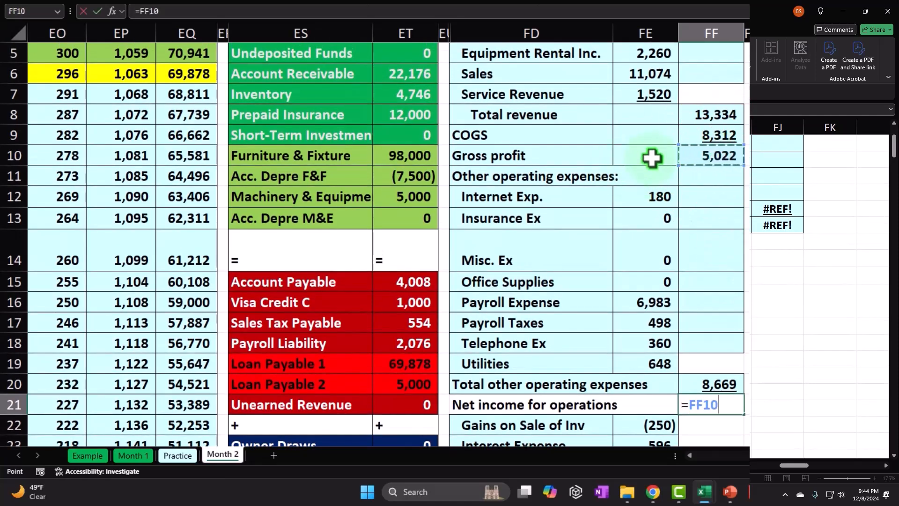
text(-FF20)
key(Return)
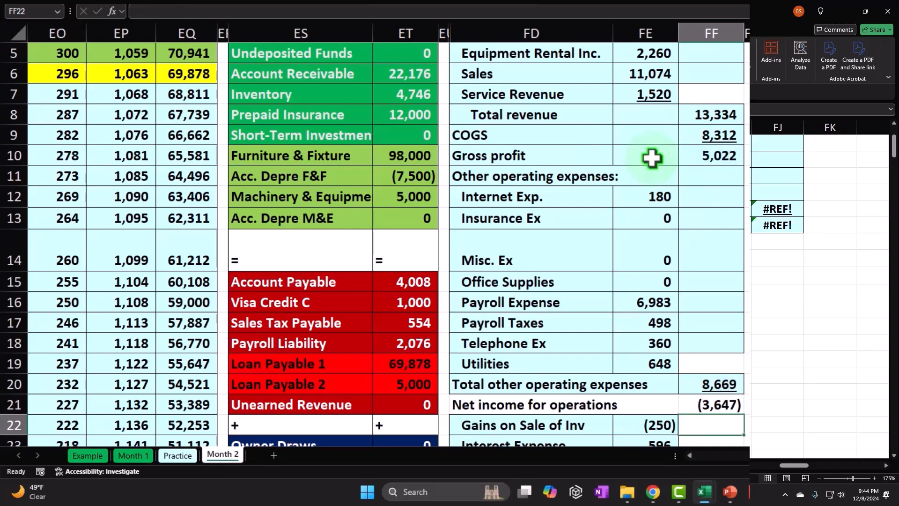
- Move the Gains on Sale of Inv, Interest Expense and Net income lines down one row to FD23:FF26
scroll(652, 159, down, 1)
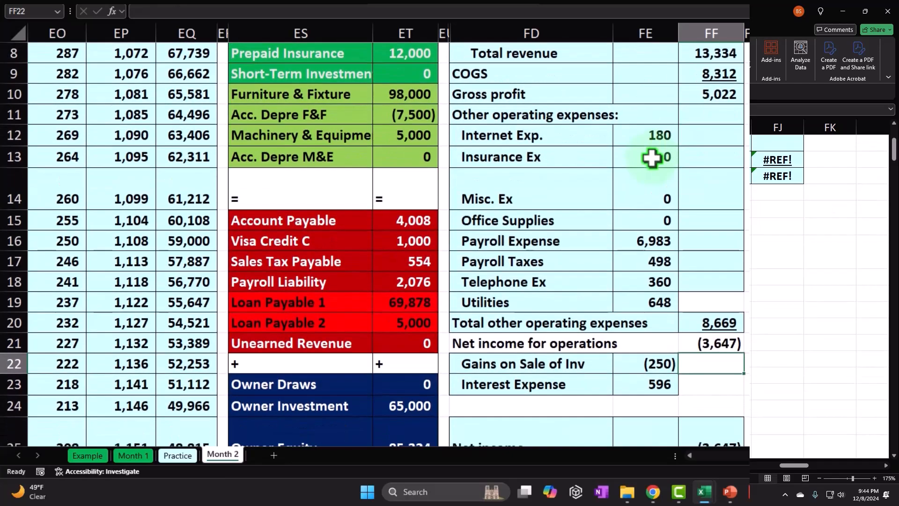
scroll(618, 257, down, 1)
drag(568, 305, 712, 379)
drag(581, 397, 580, 405)
- Label FD22 above Gains on Sale of Inv "Other (Income) & Expesnes:"
click(489, 300)
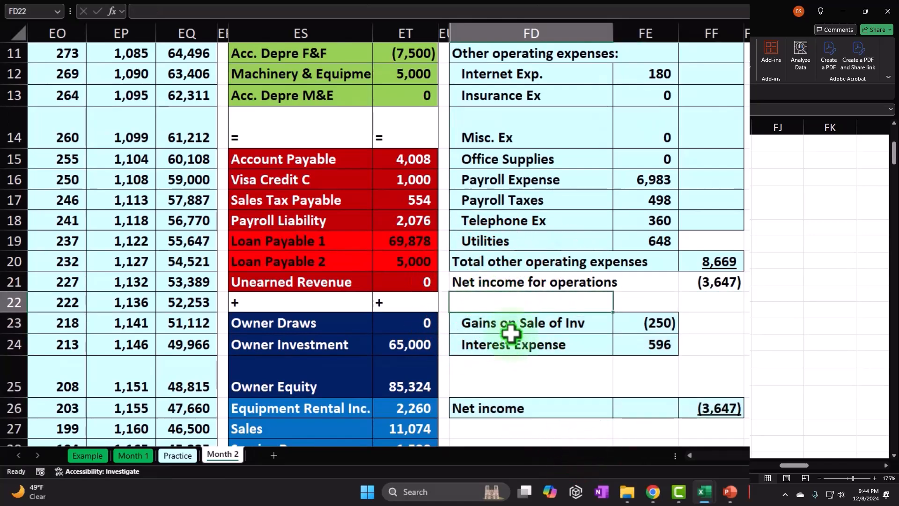
text(Other )
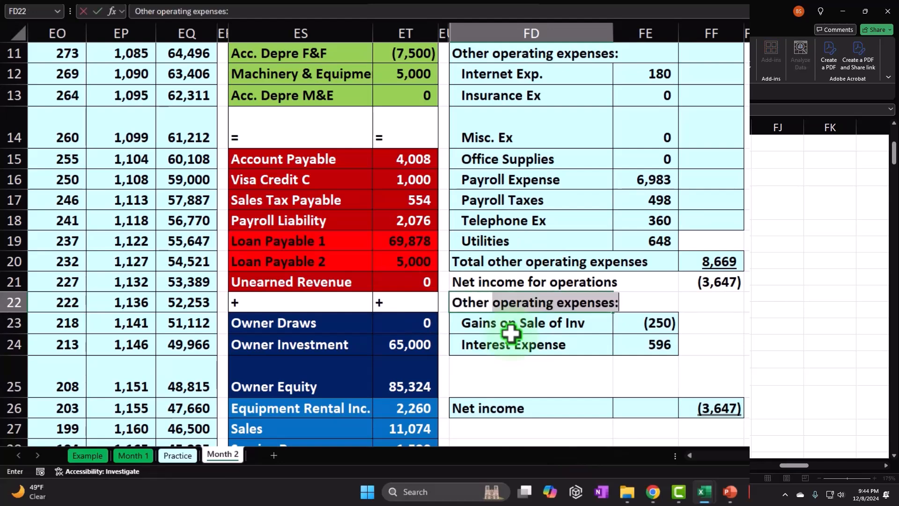
text(in)
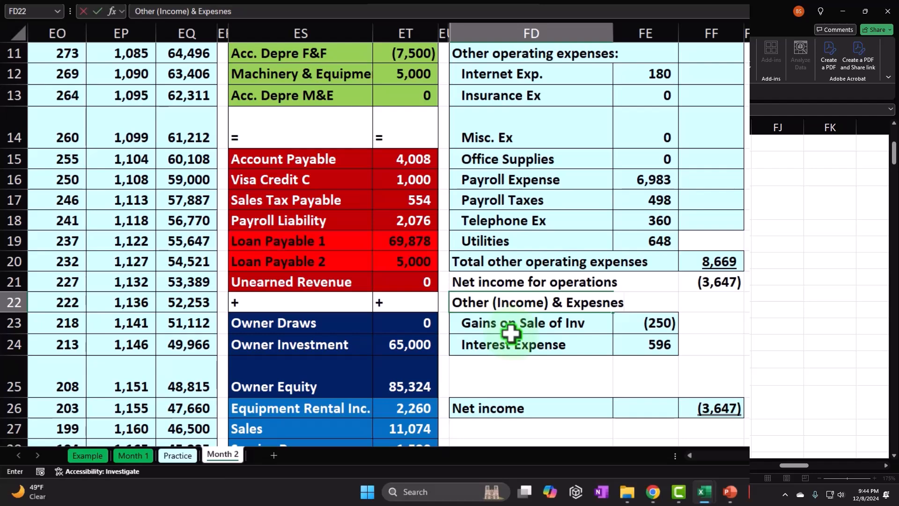
key(Return)
key(Return)
key(Return)
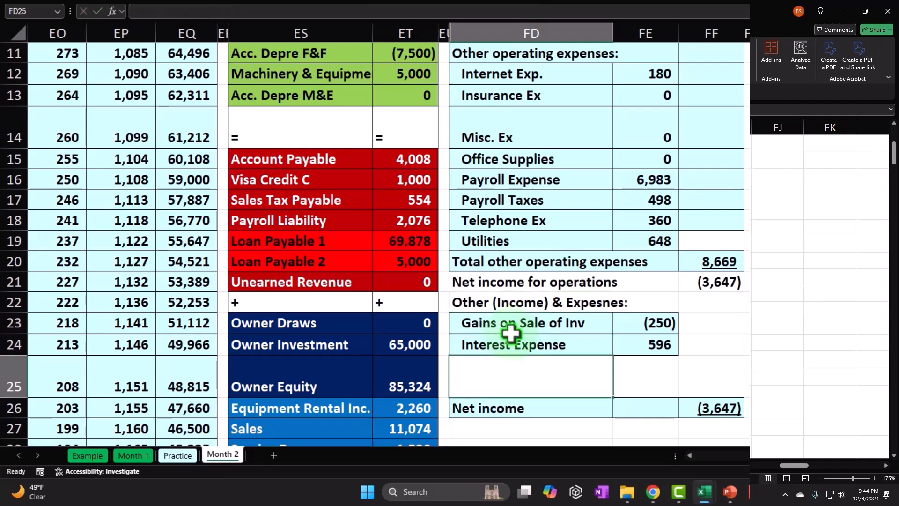
- Label FD25 "Total Other (Income) & Expesnes", reusing the heading text from FD22 without its colon
text(Tot)
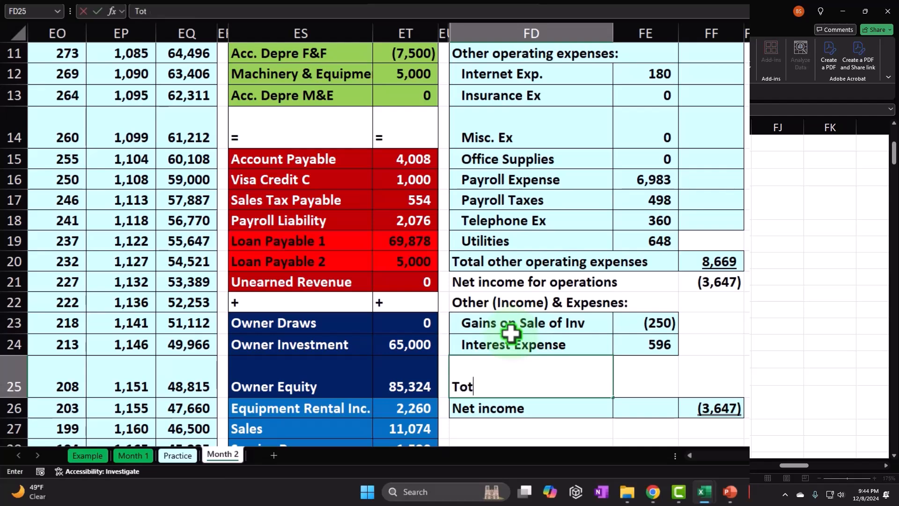
text(al)
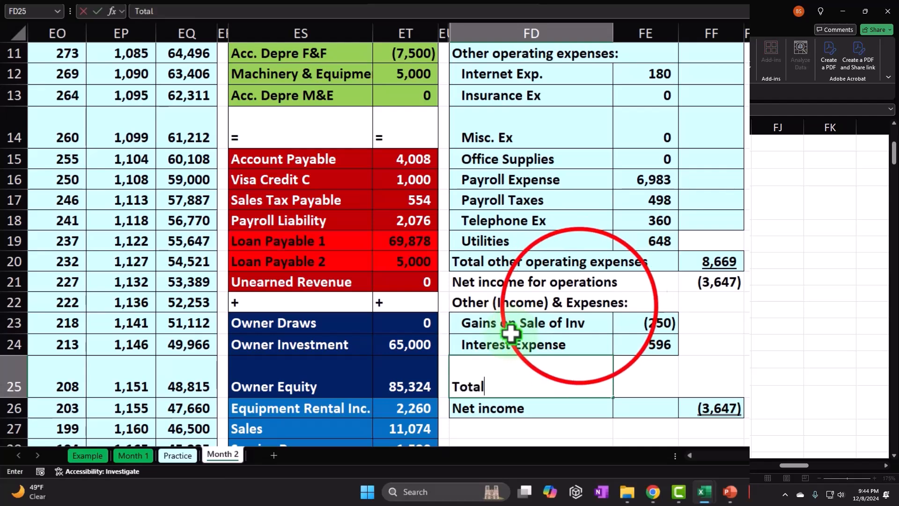
double_click(581, 302)
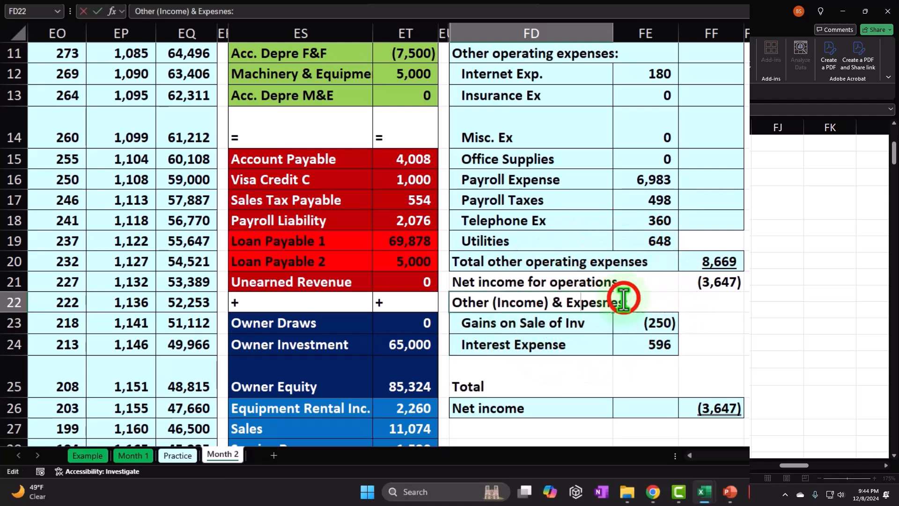
drag(622, 300, 425, 287)
key(ctrl+c)
double_click(505, 379)
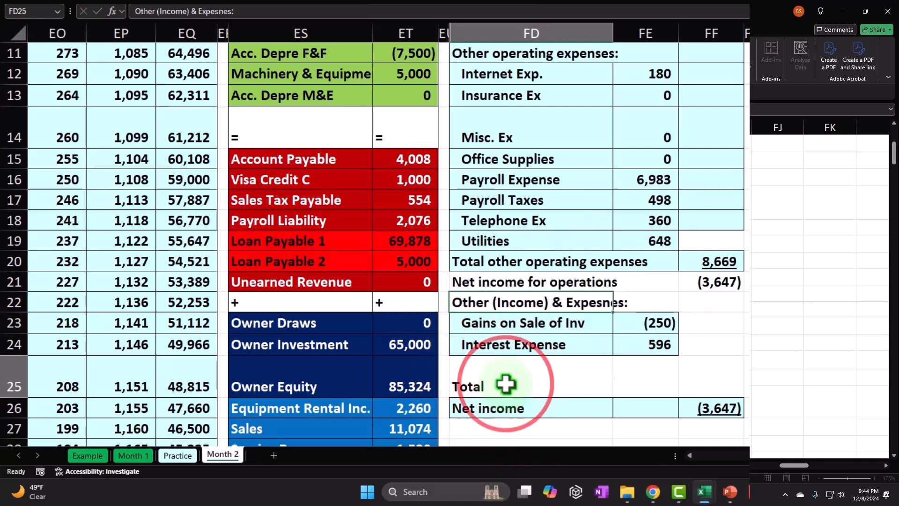
key(ctrl+v)
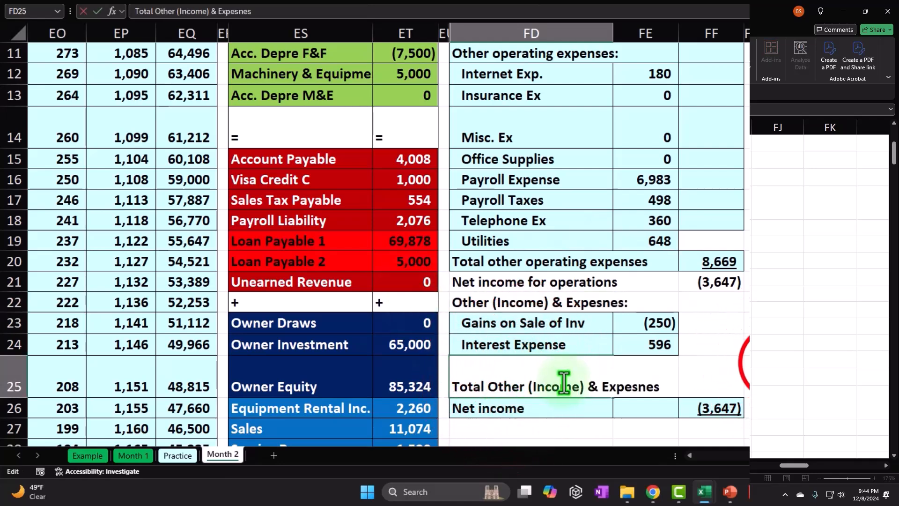
- Total the gains on sale and interest expense in FF25 with =SUM(FE23:FE24)
click(714, 375)
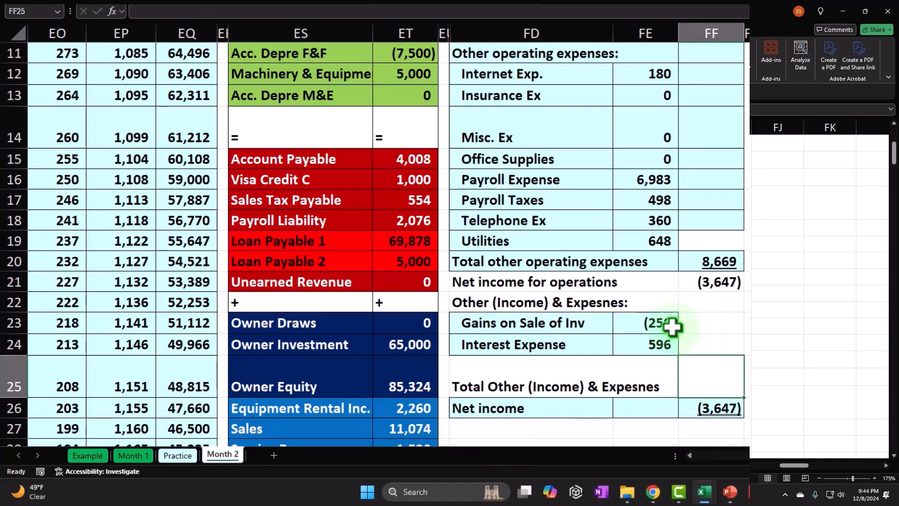
click(661, 341)
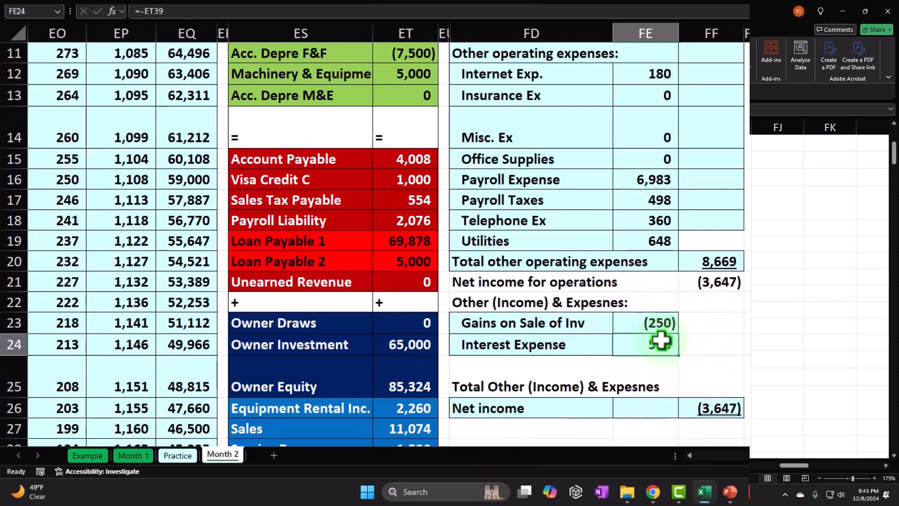
drag(591, 332, 620, 331)
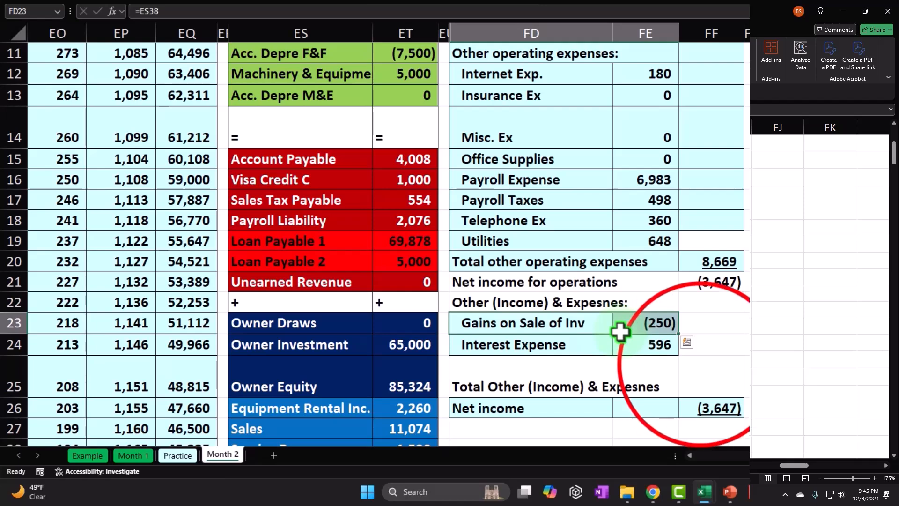
click(700, 360)
text(=sum()
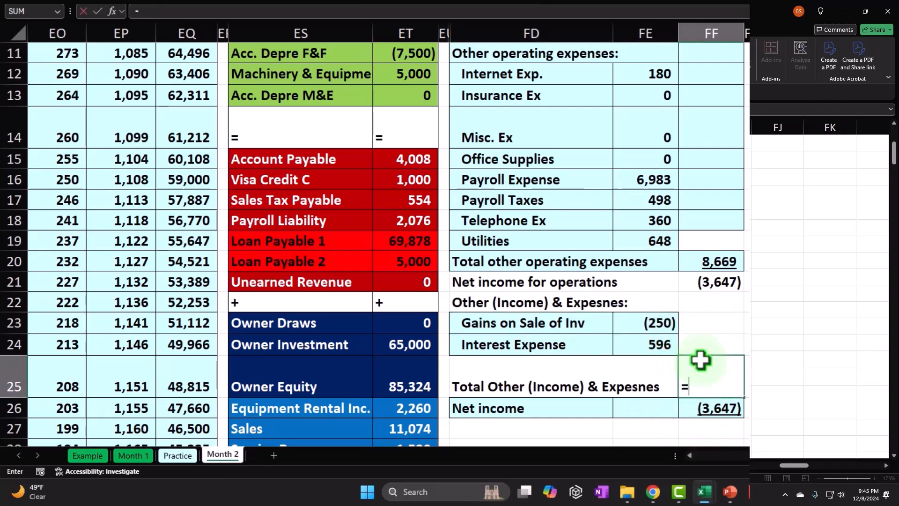
key(Left)
key(Up)
key(shift+Up)
key(ctrl+Return)
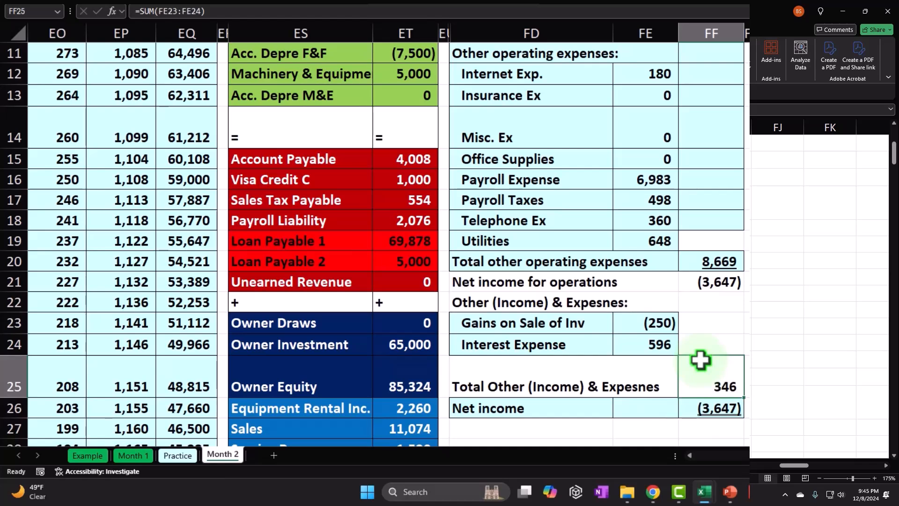
- Recalculate Net income in FF26 as net income for operations minus total other income and expenses, using =FF21-FF25
key(Down)
text(=)
key(Up)
key(Up)
key(Up)
key(Up)
key(Up)
text(-)
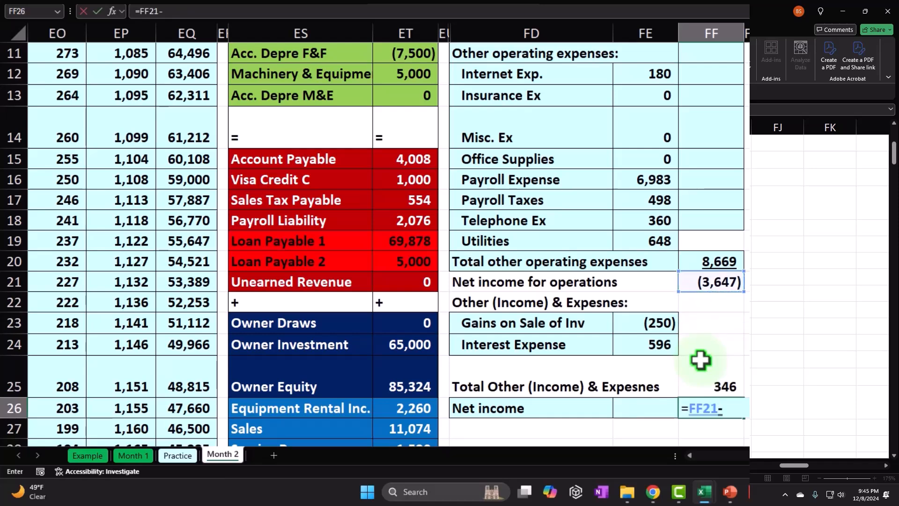
key(Up)
key(Return)
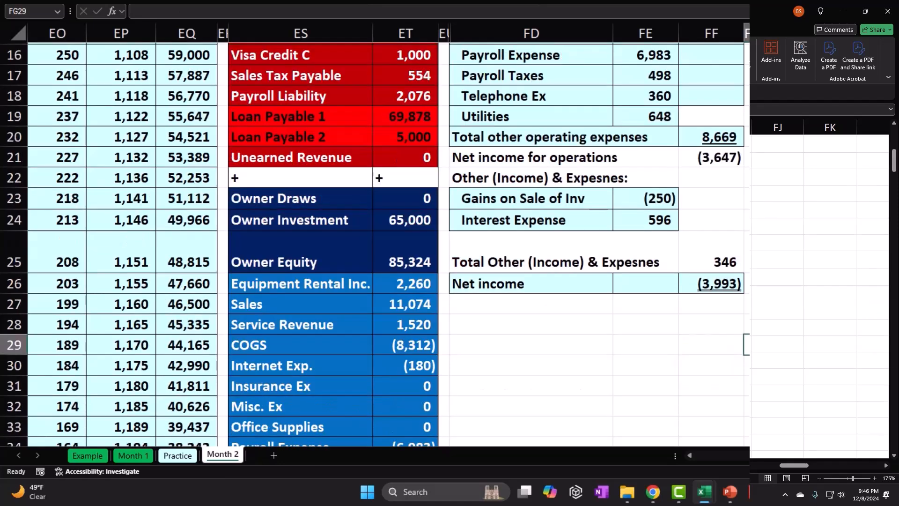
- Add a check figure in FF28 that sums the trial balance income and expense accounts with =SUM(ET26:ET39)
click(727, 320)
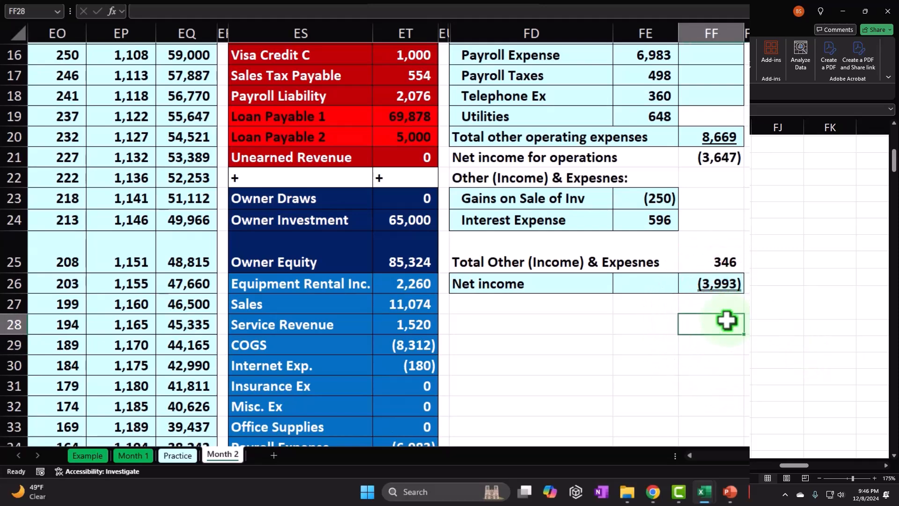
text(=sum()
key(Left)
key(Left)
key(Left)
key(Left)
key(Up)
key(Up)
key(ctrl+shift+Down)
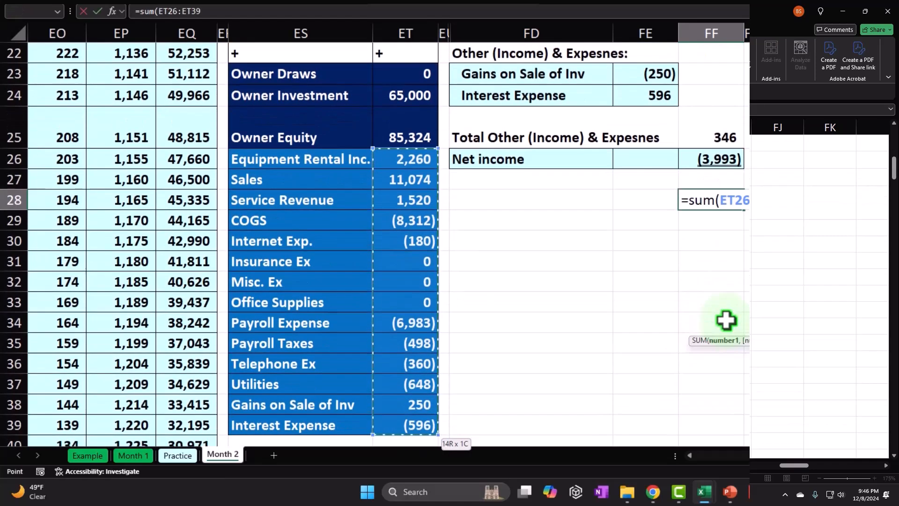
key(Return)
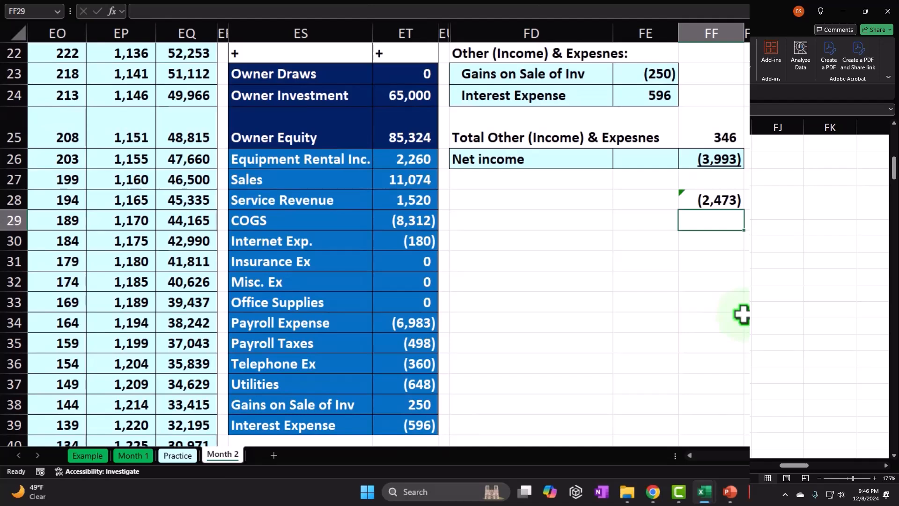
- Calculate the difference between Net income and the check figure in FF29 with =FF26-FF28
text(=)
key(Up)
key(Up)
key(Up)
text(-)
key(Up)
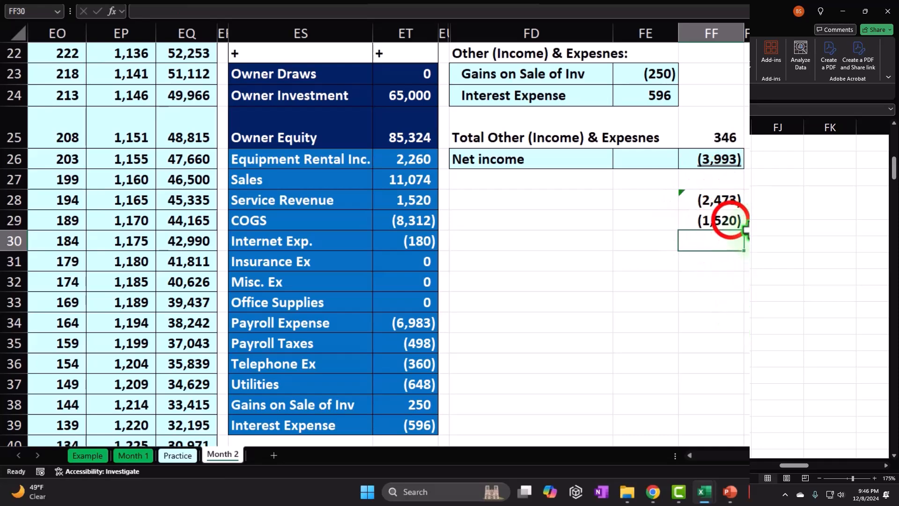
key(Up)
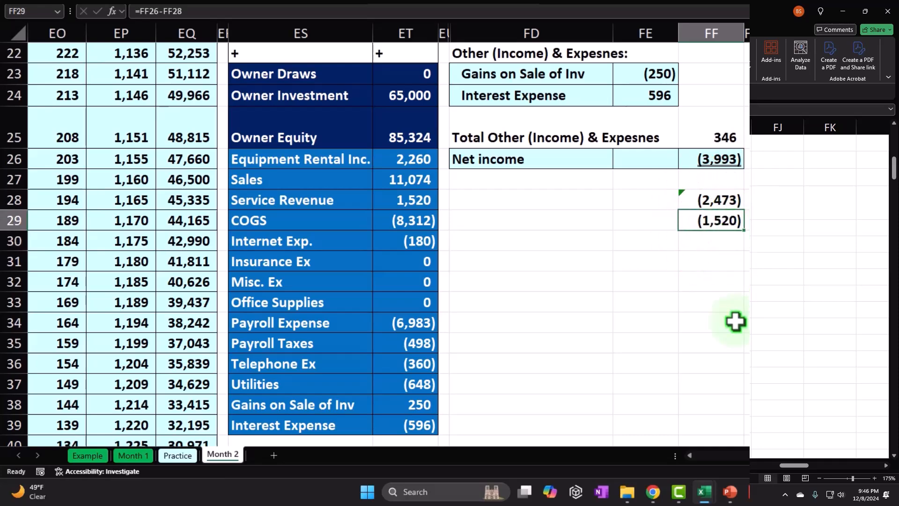
- Compare the revenue accounts with the trial balance and extend the Total revenue sum in FF8 to FE5:FE7, including Service Revenue
scroll(735, 322, up, 6)
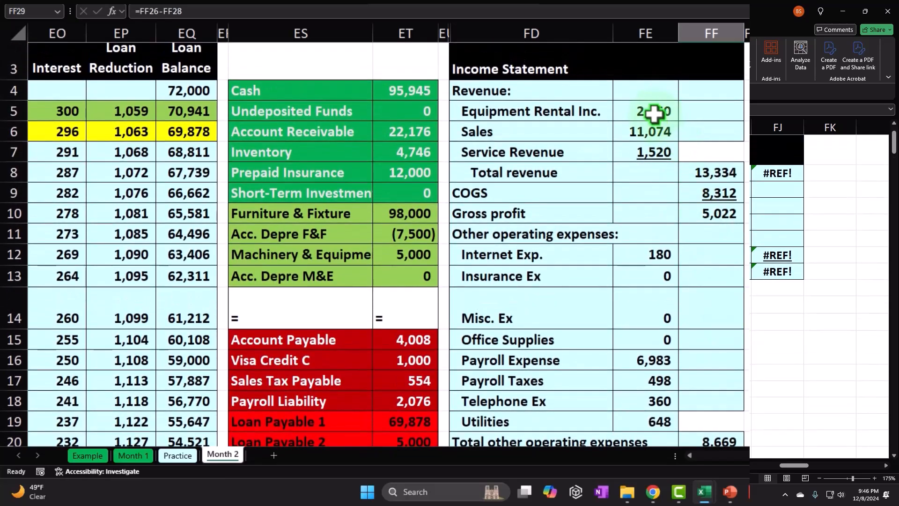
scroll(482, 235, down, 4)
scroll(499, 242, down, 1)
drag(432, 285, 419, 324)
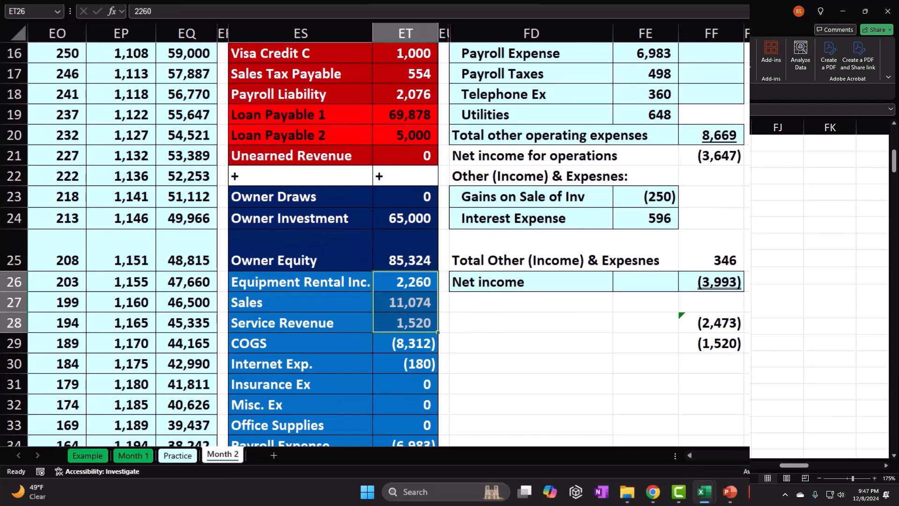
scroll(679, 140, up, 5)
drag(652, 112, 650, 151)
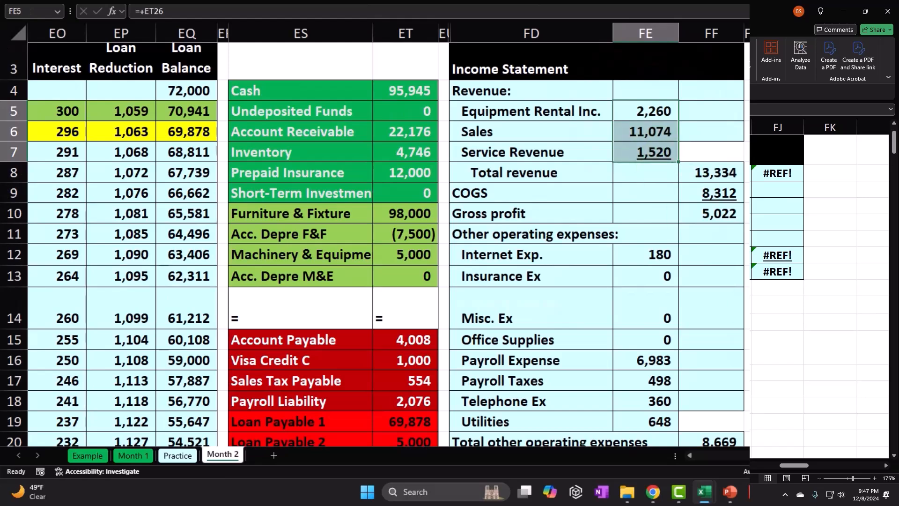
double_click(719, 175)
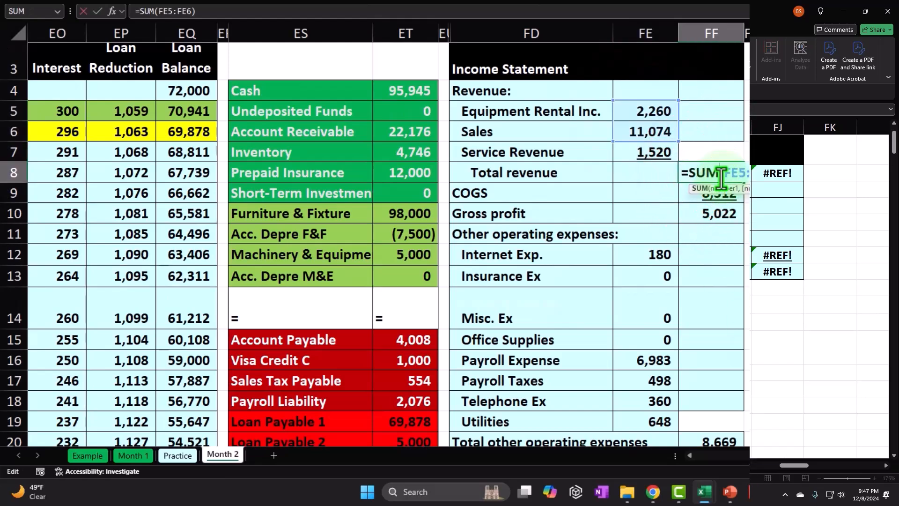
drag(678, 140, 677, 151)
key(Return)
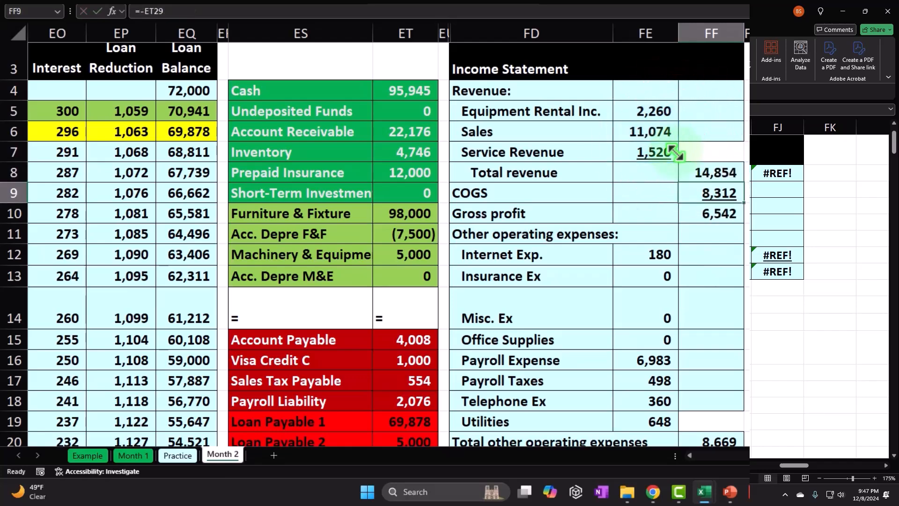
- Clear the two check formulas in FF28:FF29 below Net income
scroll(674, 154, down, 5)
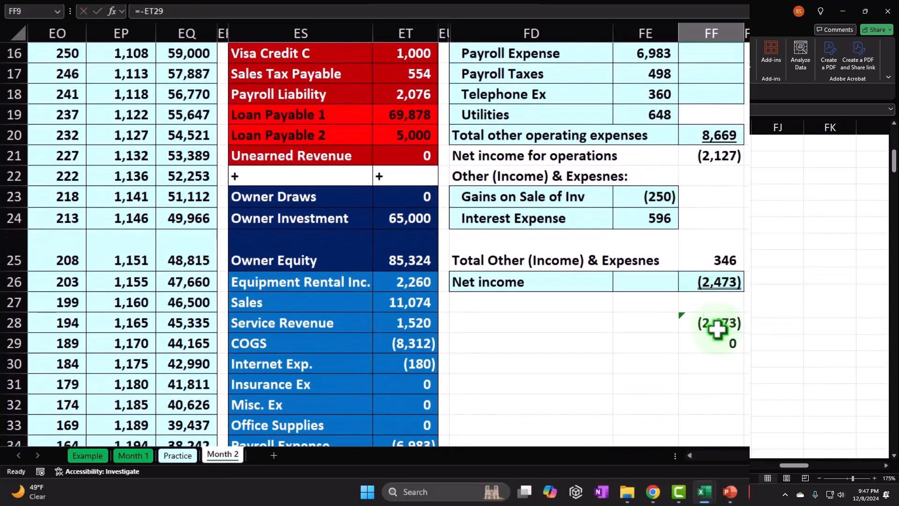
click(718, 329)
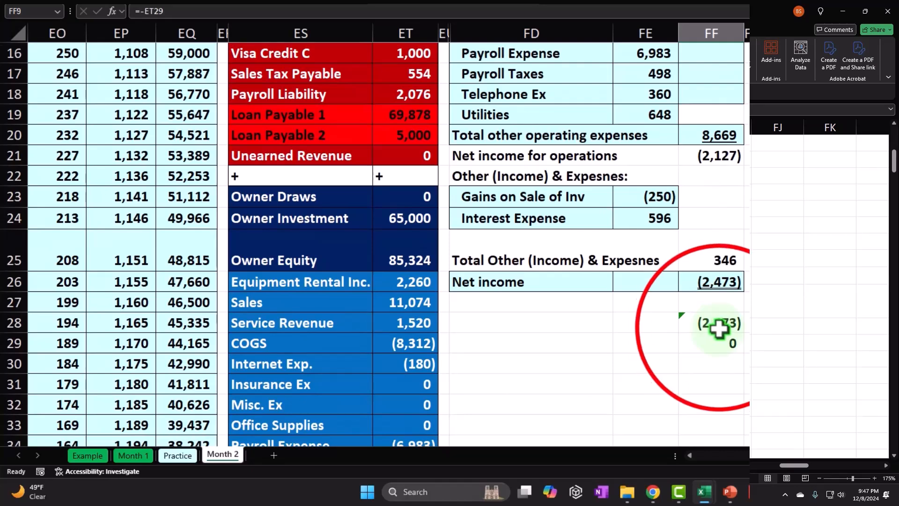
drag(719, 329, 719, 336)
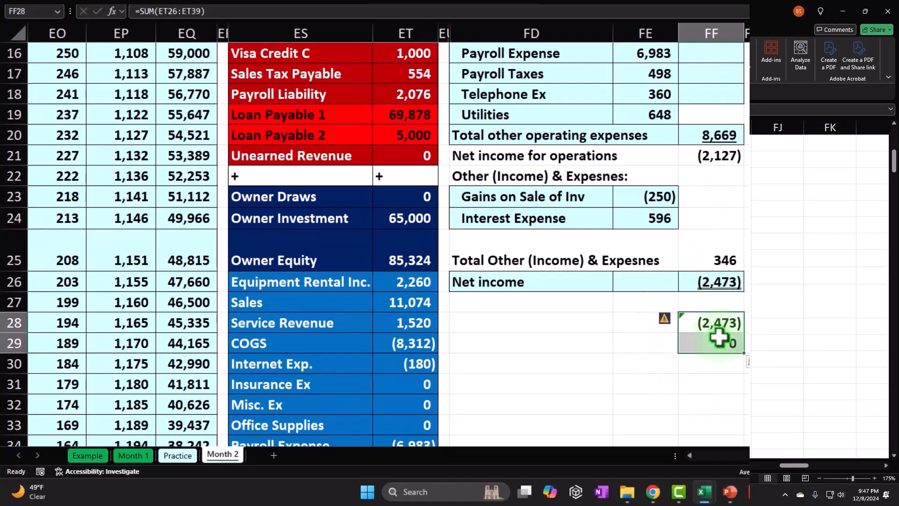
key(Delete)
- Apply the light blue fill and cell borders to the lower income statement range FD19:FF26
drag(519, 155, 633, 207)
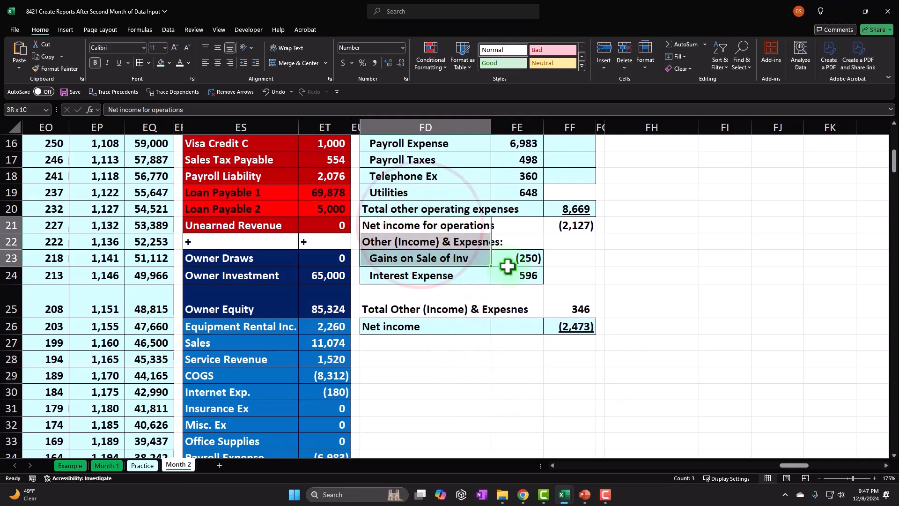
drag(454, 193, 544, 308)
right_click(543, 308)
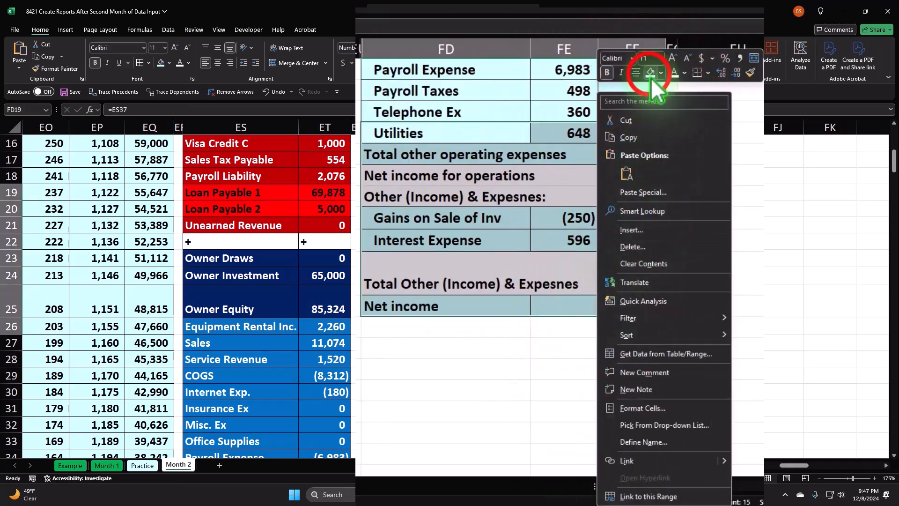
click(142, 62)
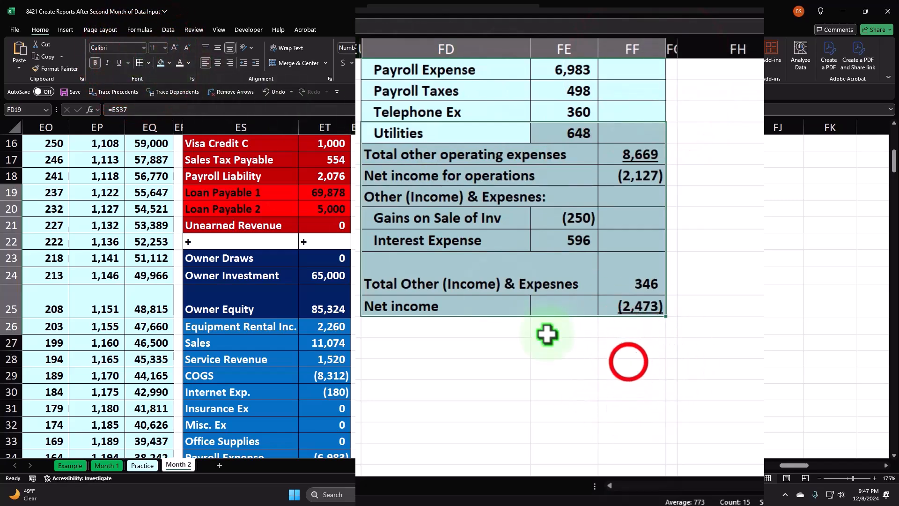
- Apply a double underline to the Net income amount in FF26
click(629, 361)
scroll(596, 401, down, 1)
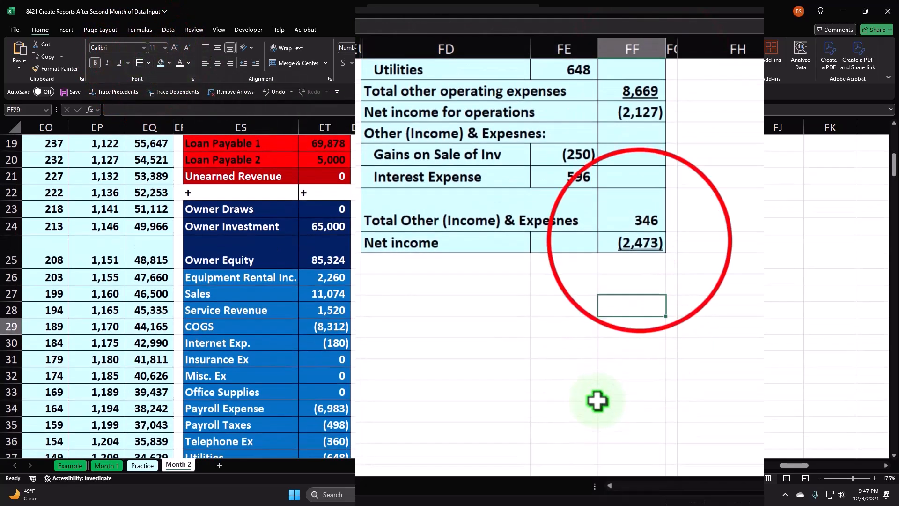
click(575, 277)
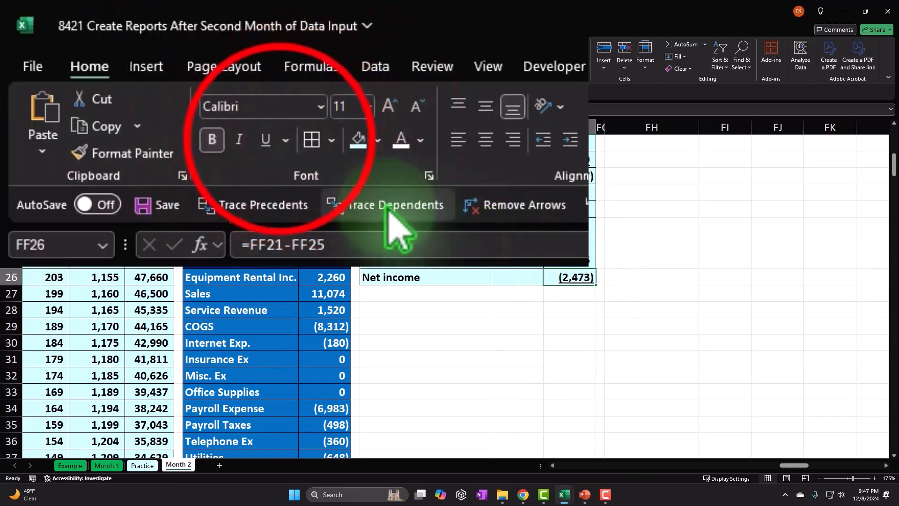
click(284, 140)
click(300, 198)
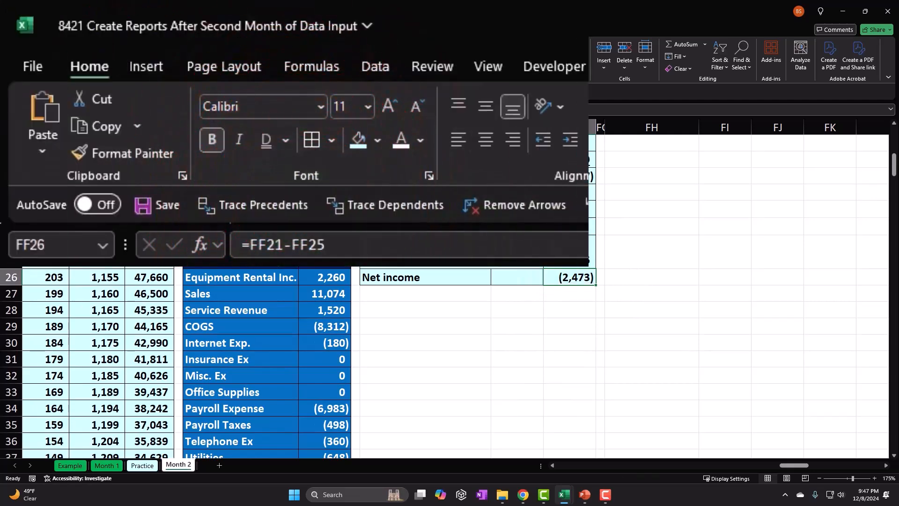
click(526, 294)
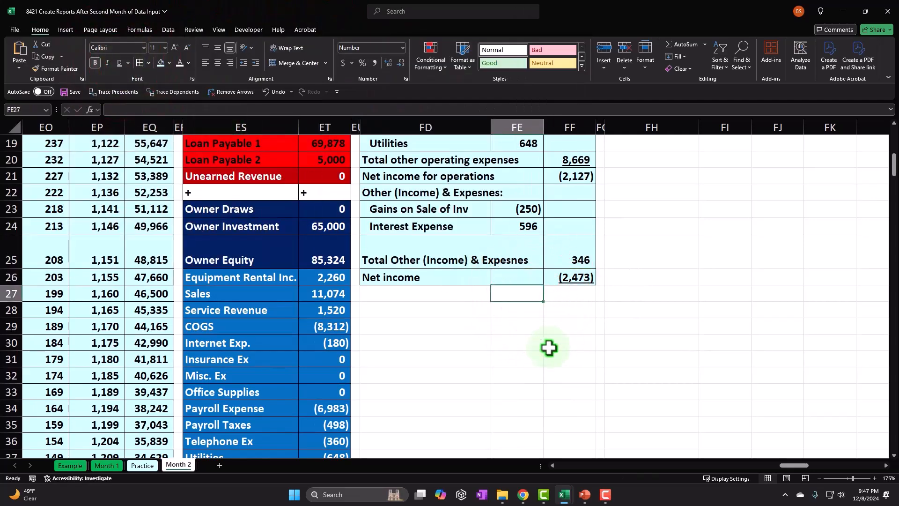
- Relink Beginning Equity in FJ4 of the statement of equity to Owner Equity in the trial balance with =ET25
scroll(549, 348, up, 5)
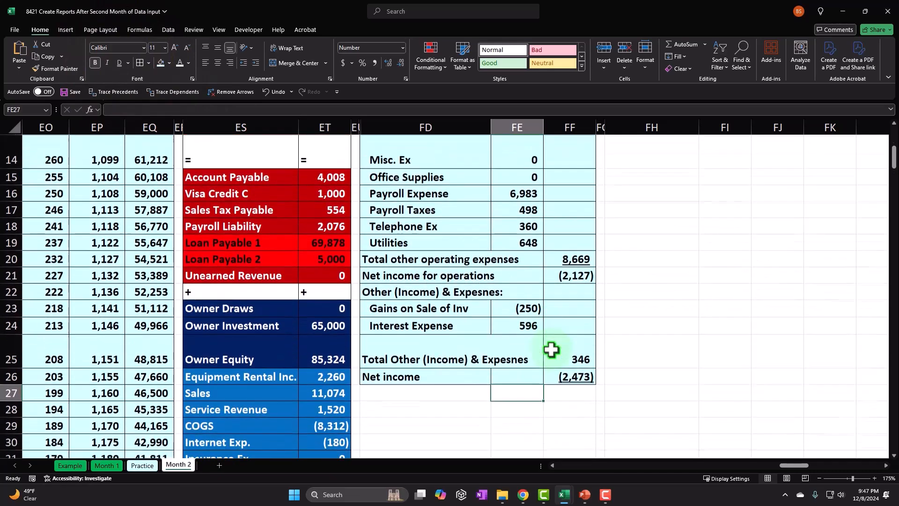
scroll(552, 350, up, 2)
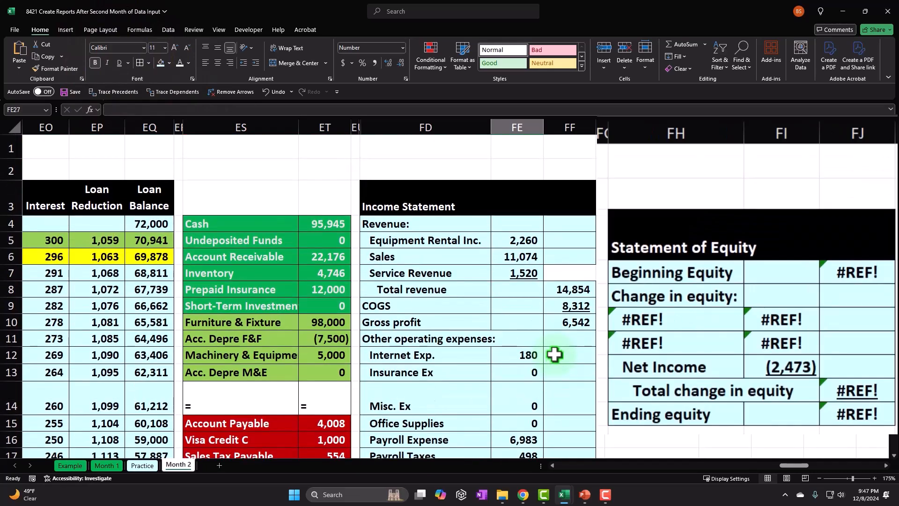
click(712, 272)
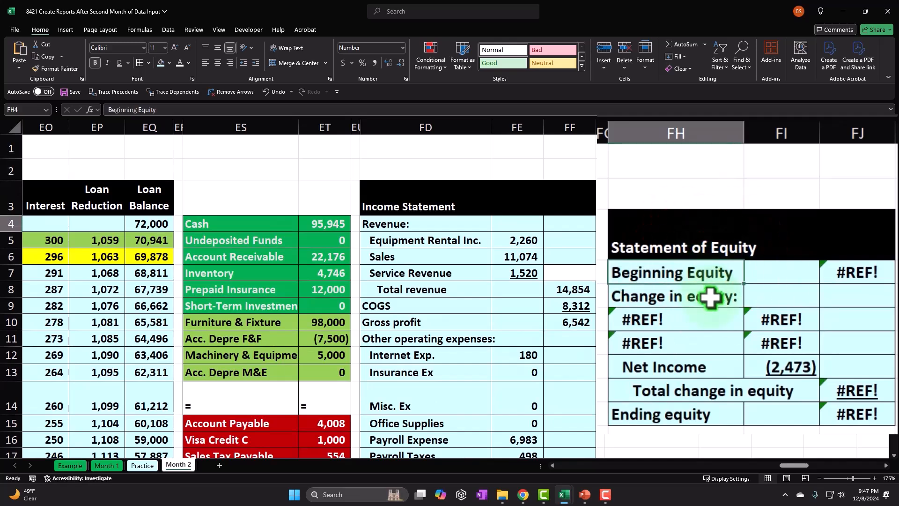
key(Right)
key(Right)
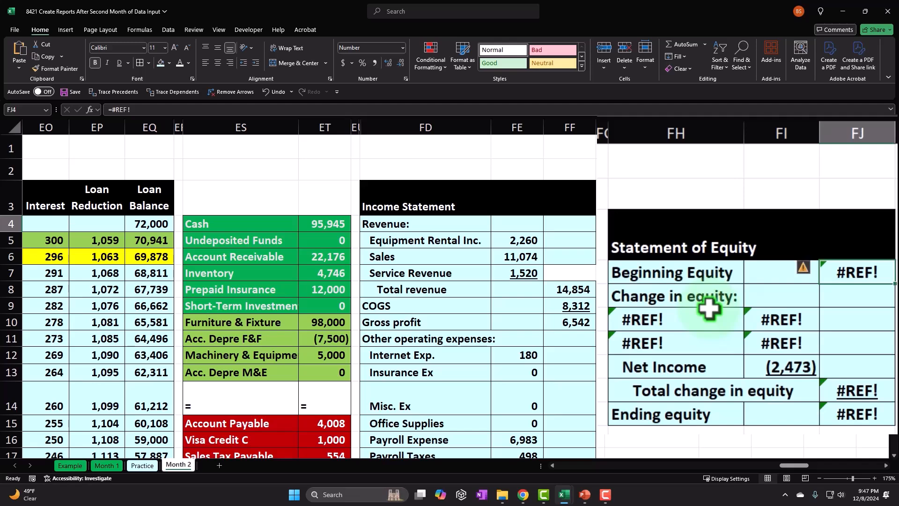
scroll(792, 354, down, 1)
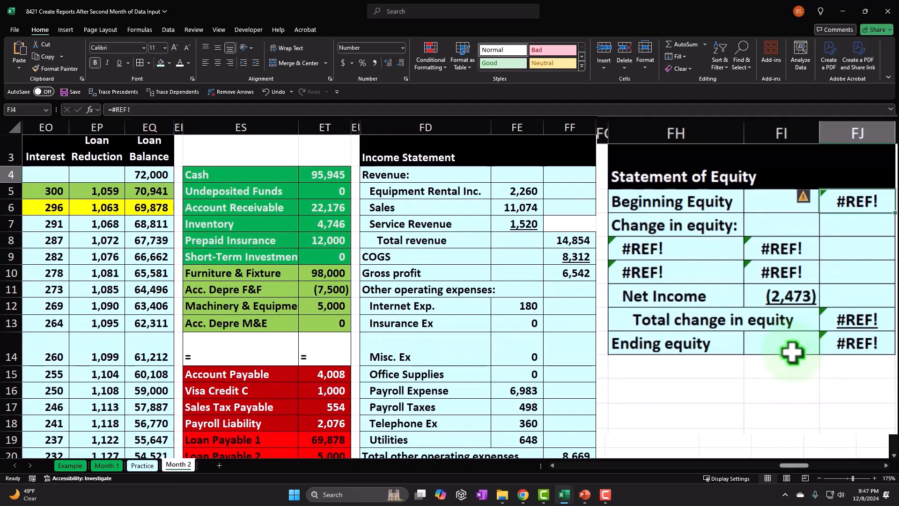
text(=)
scroll(595, 371, down, 1)
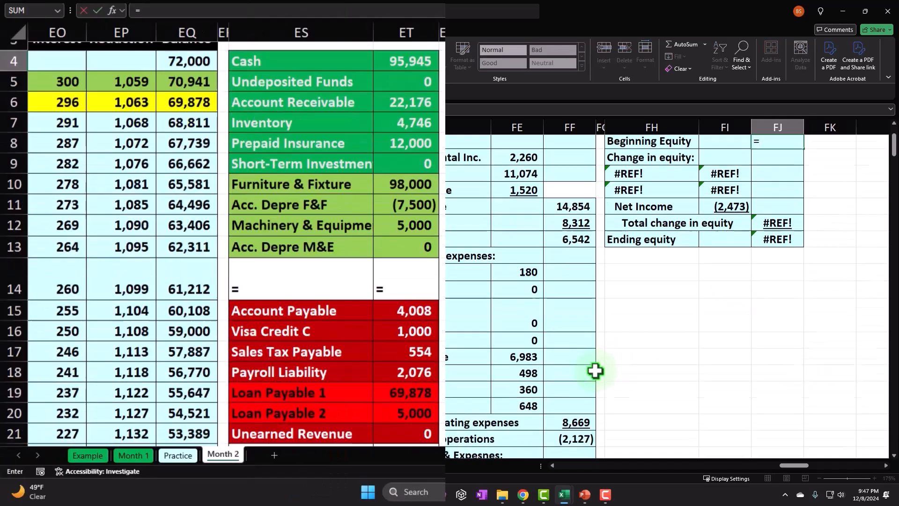
scroll(595, 371, down, 4)
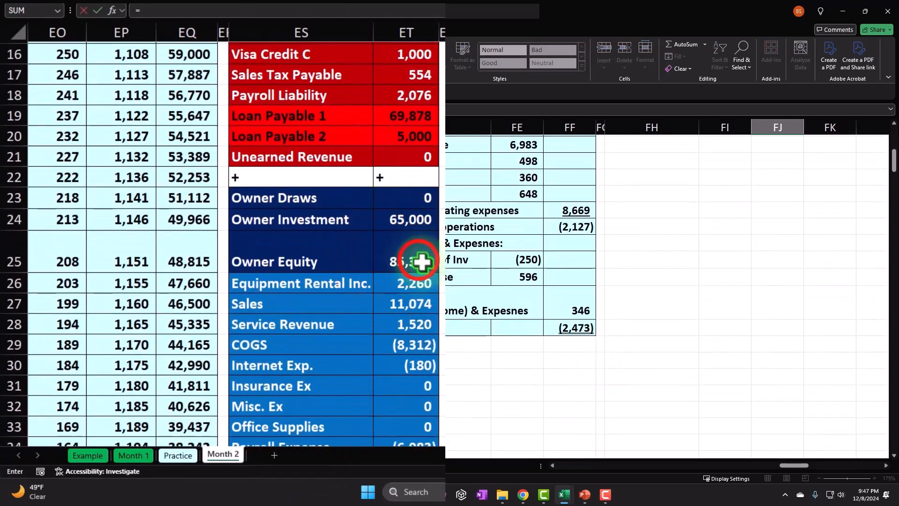
click(423, 263)
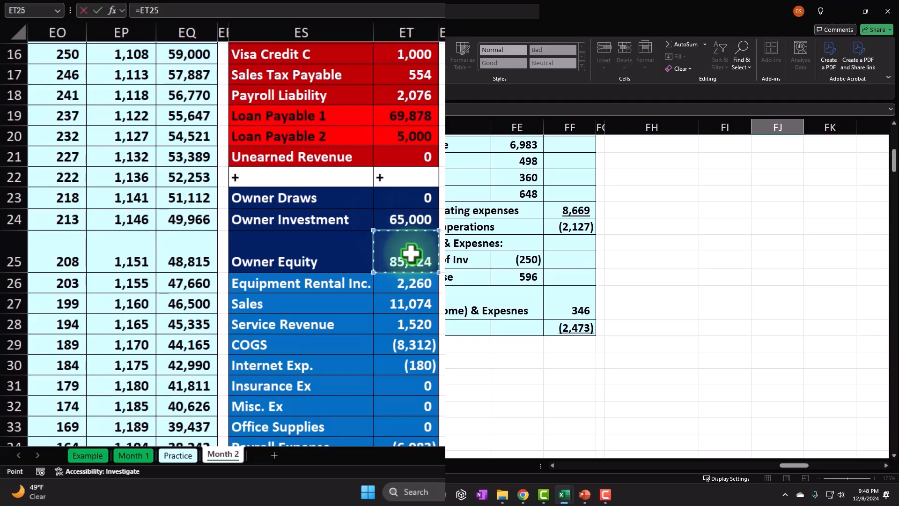
key(Return)
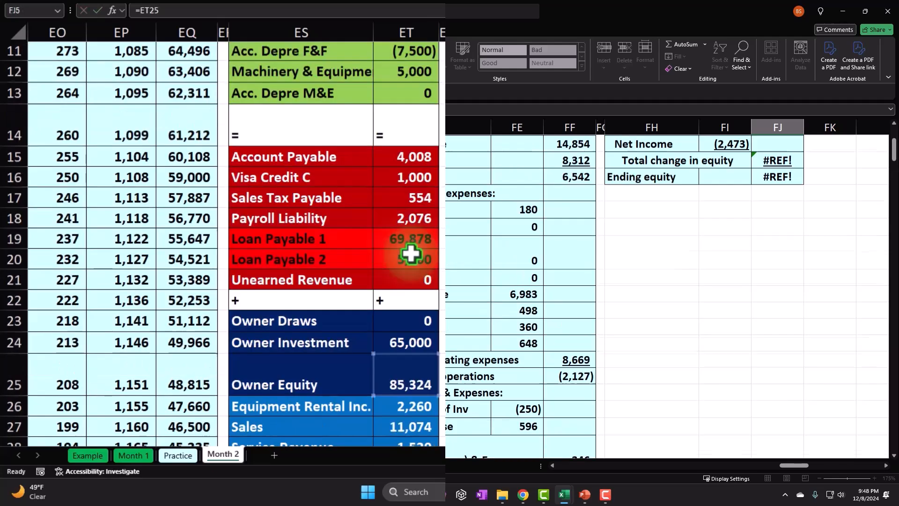
- Replace the broken first label under Change in equity, FH6, with a link to Owner Draws in the trial balance, =ES23
key(Left)
key(Left)
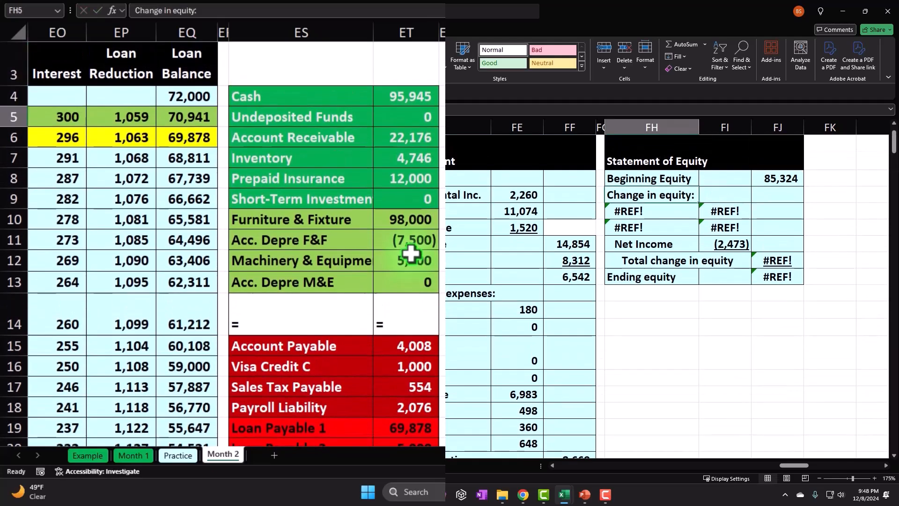
key(Down)
text(=)
key(Down)
key(Down)
key(Down)
key(Down)
key(Down)
key(Down)
key(Down)
key(Down)
key(Down)
key(Down)
key(Down)
key(Down)
key(Down)
key(Down)
key(Down)
key(Down)
key(Down)
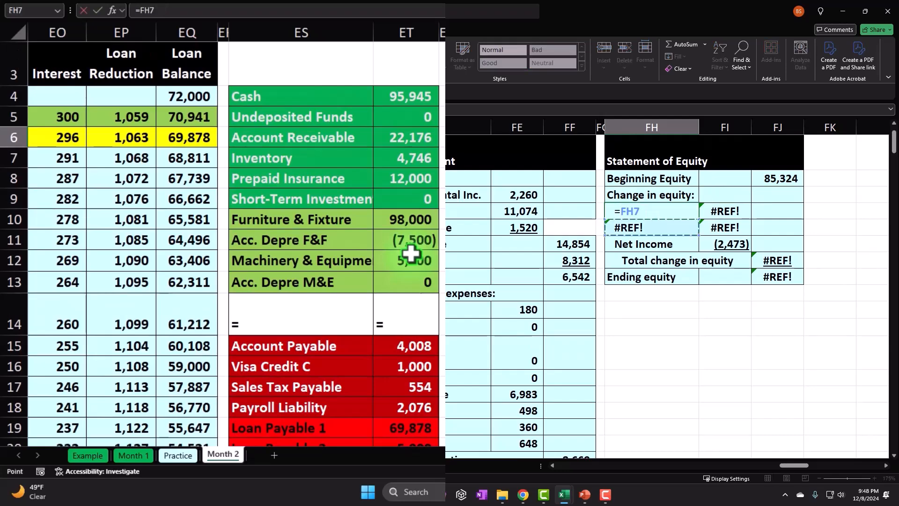
key(Left)
key(Left)
key(Left)
key(Down)
key(Down)
key(Down)
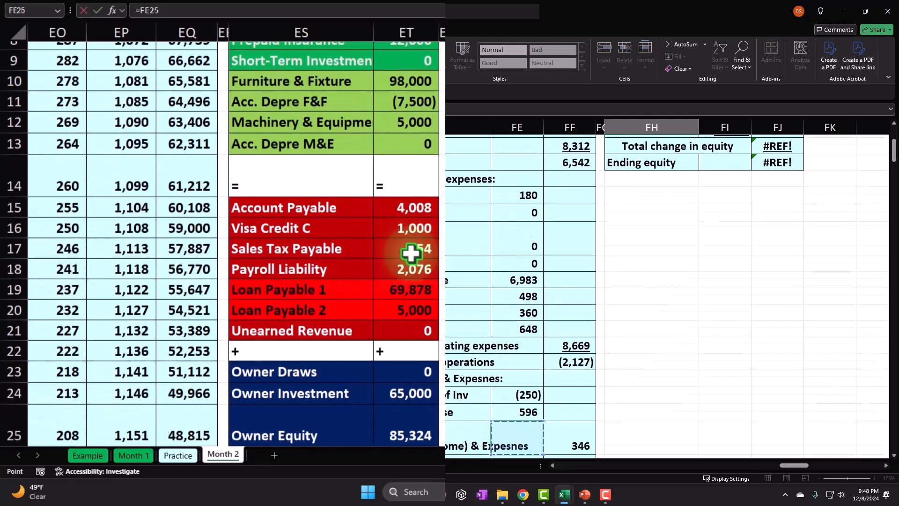
key(Left)
key(Left)
key(Left)
key(Left)
key(Up)
key(Up)
key(Up)
key(Tab)
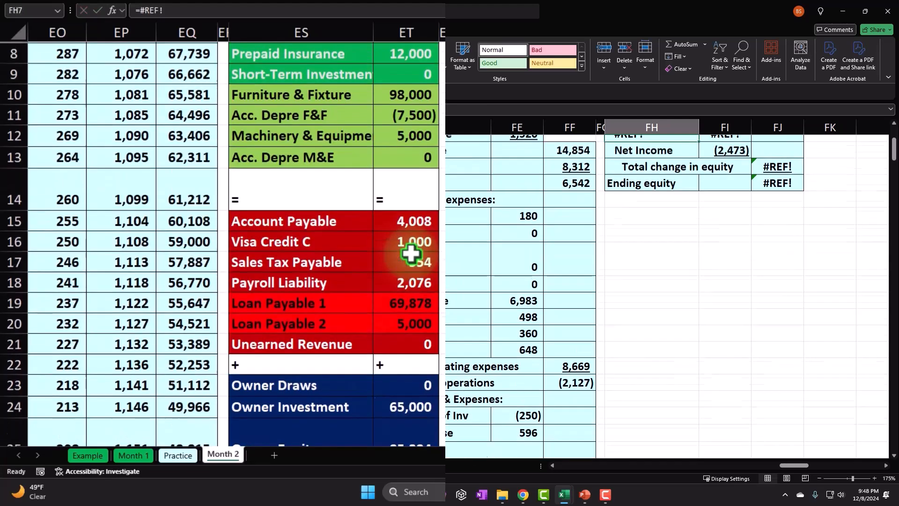
- Enter =+ET24 as the Owner Draws amount in FI6
text(+)
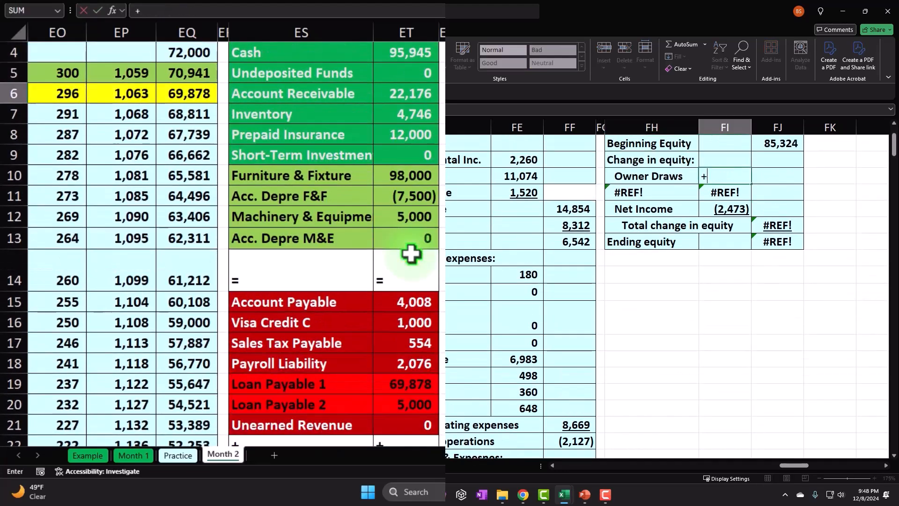
scroll(436, 281, down, 4)
click(398, 241)
key(Return)
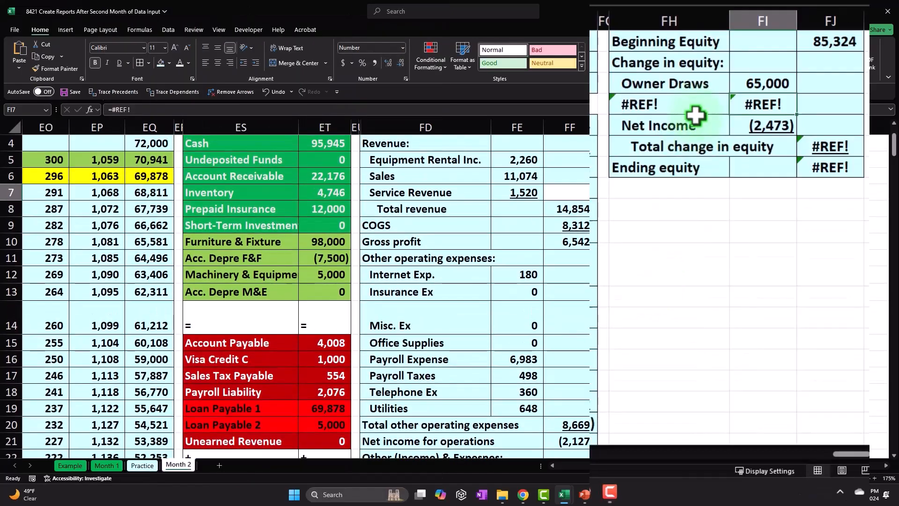
- Copy the Owner Draws row FH6:FI6 down into FH7:FI7 for the Owner Investment line
mouse_move(683, 86)
mouse_down()
mouse_move(773, 84)
mouse_move(799, 104)
mouse_move(797, 117)
mouse_up()
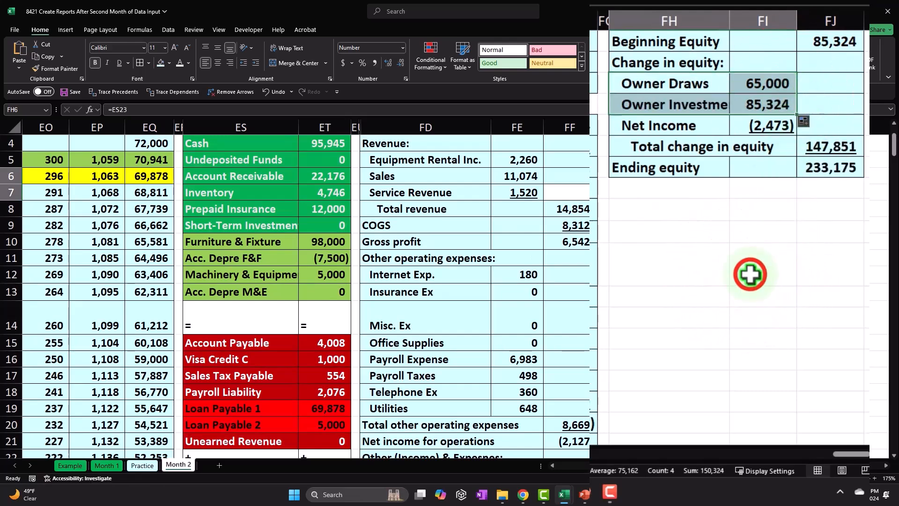
click(749, 266)
- Check that the Net Income formula in FI8 points to the income statement's Net income in FF26
click(764, 124)
text(=FF26)
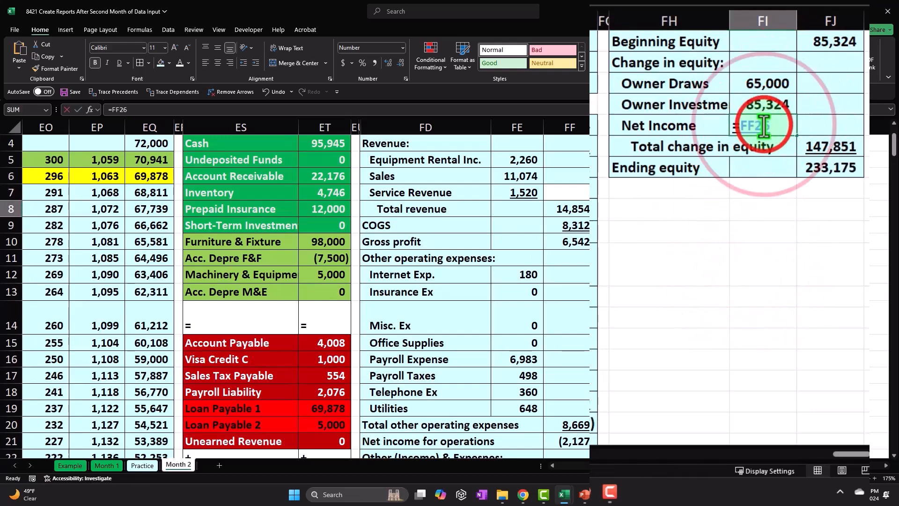
scroll(721, 243, down, 3)
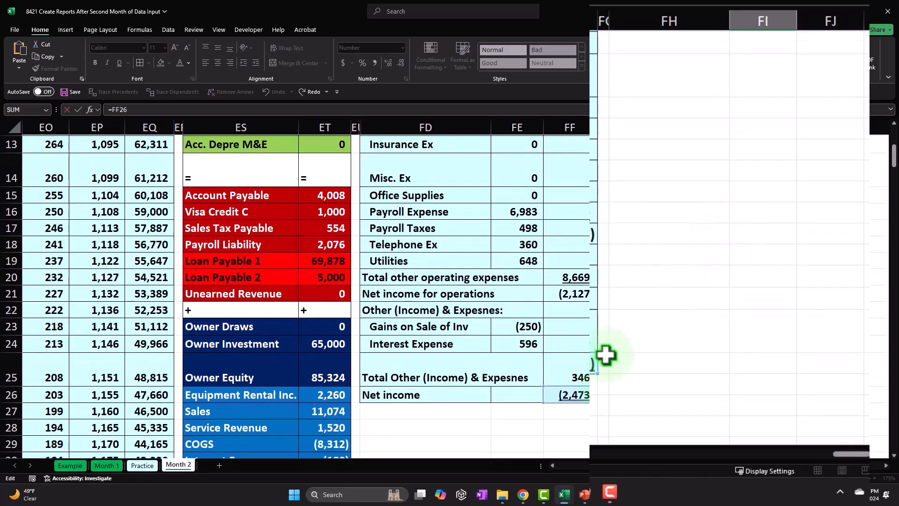
key(Return)
scroll(606, 355, up, 3)
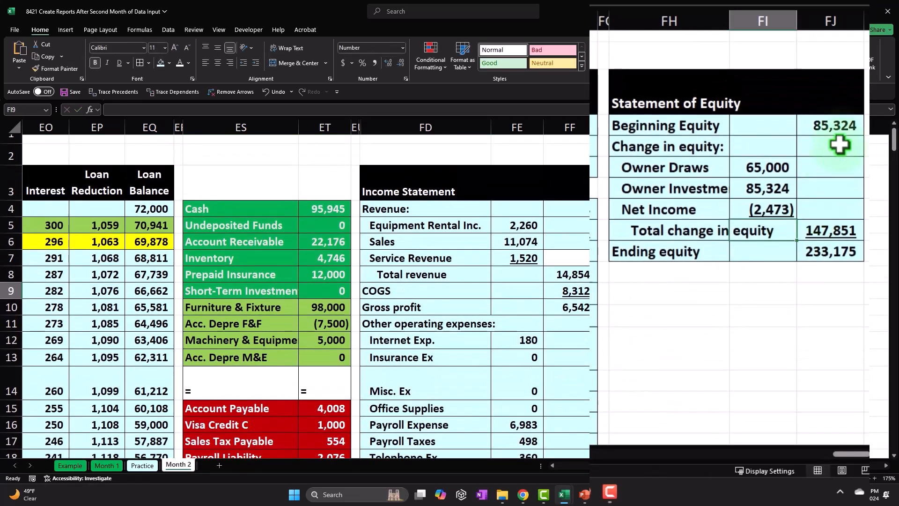
- Compare Beginning Equity in FJ4 with Owner Equity in ET25 and examine the Ending equity formula in FJ10
click(838, 128)
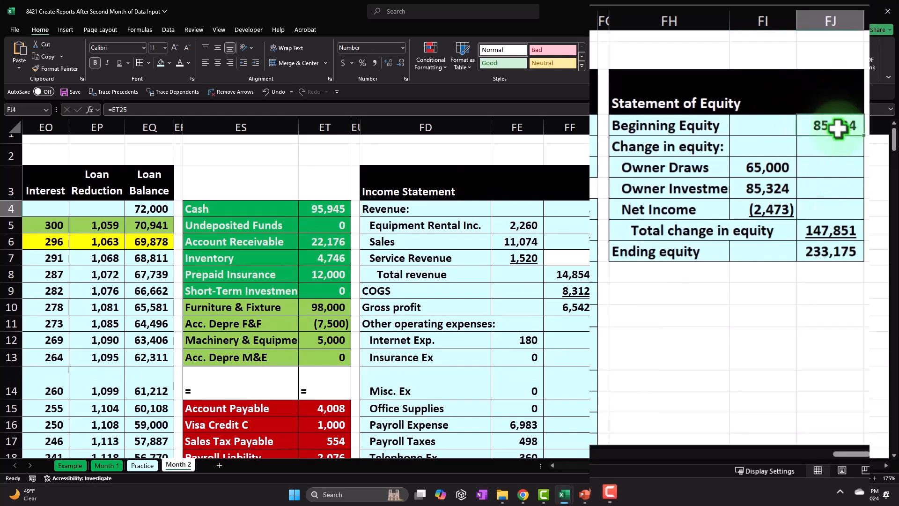
scroll(724, 276, down, 5)
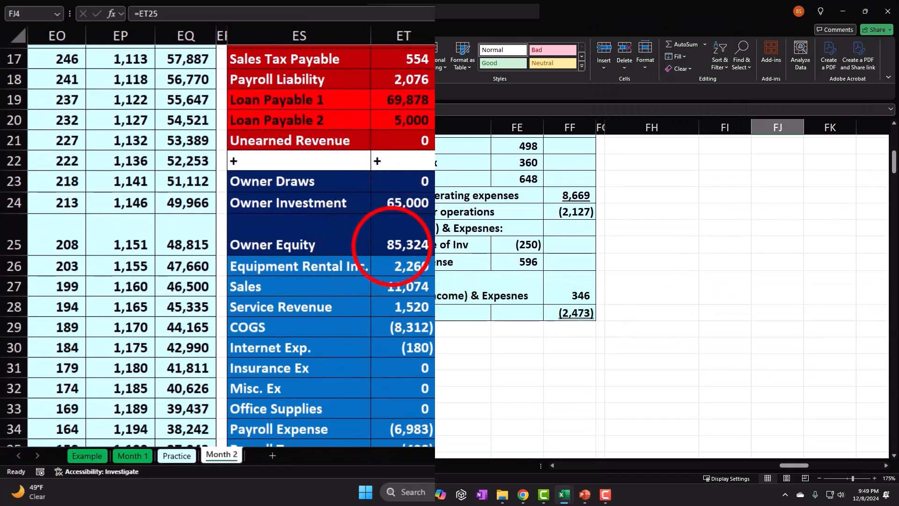
click(388, 244)
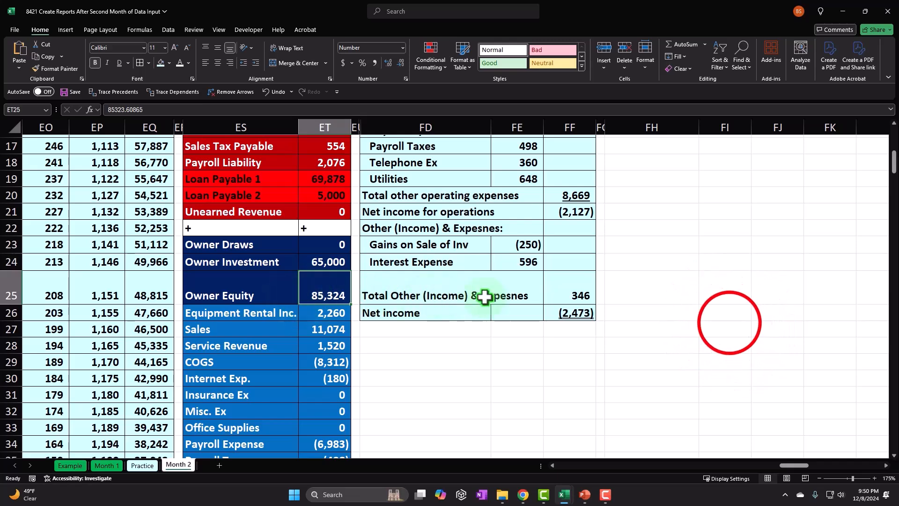
click(730, 323)
scroll(729, 323, up, 5)
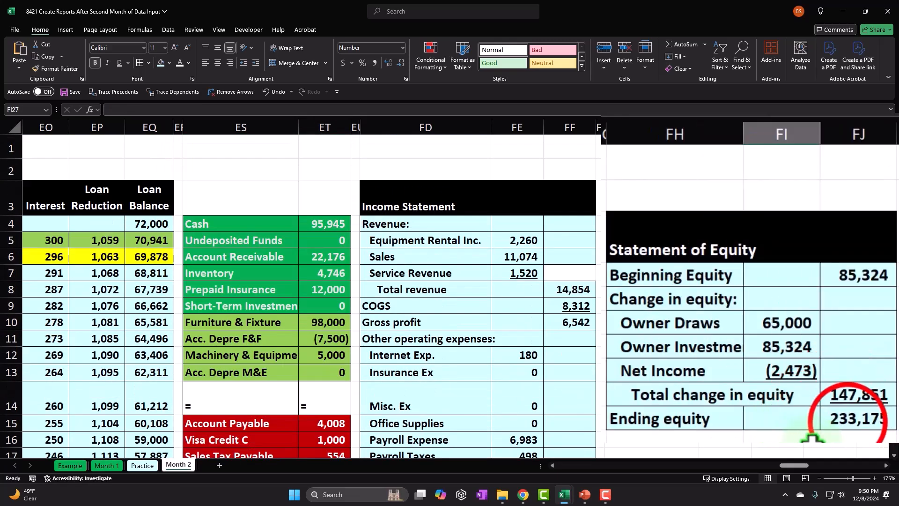
click(777, 324)
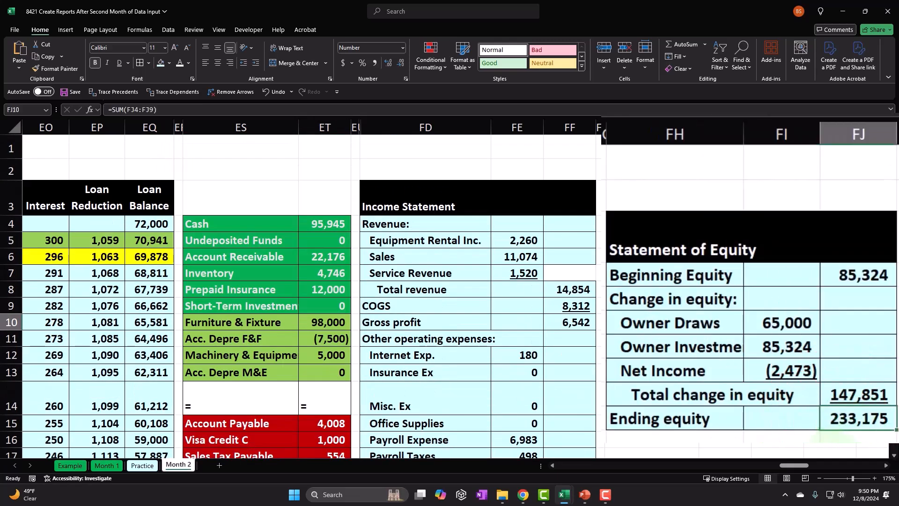
click(856, 274)
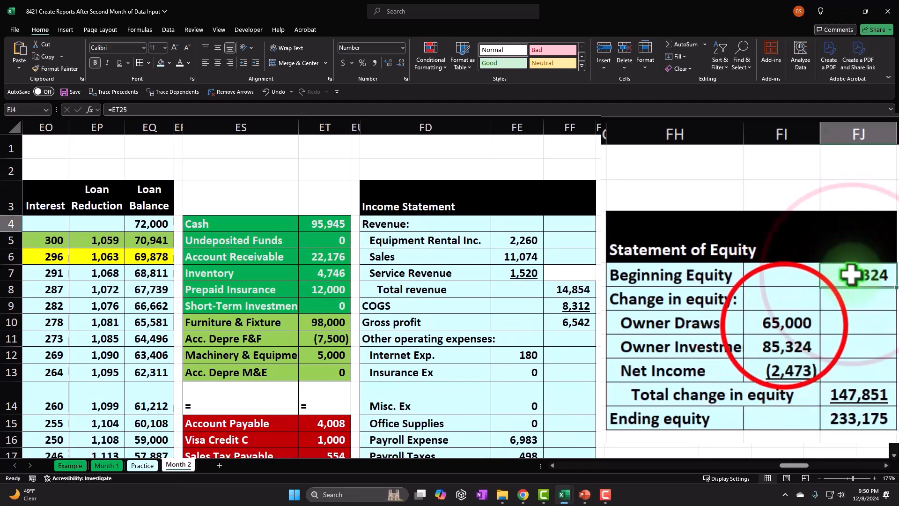
- Check the Owner Draws formula in FI6 and sum the trial balance equity and income accounts in ET23:ET39
click(786, 325)
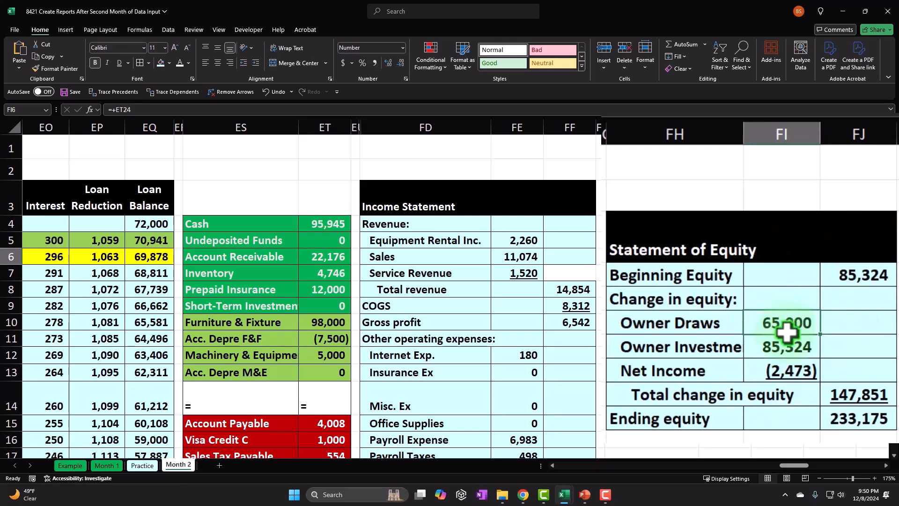
scroll(738, 353, down, 5)
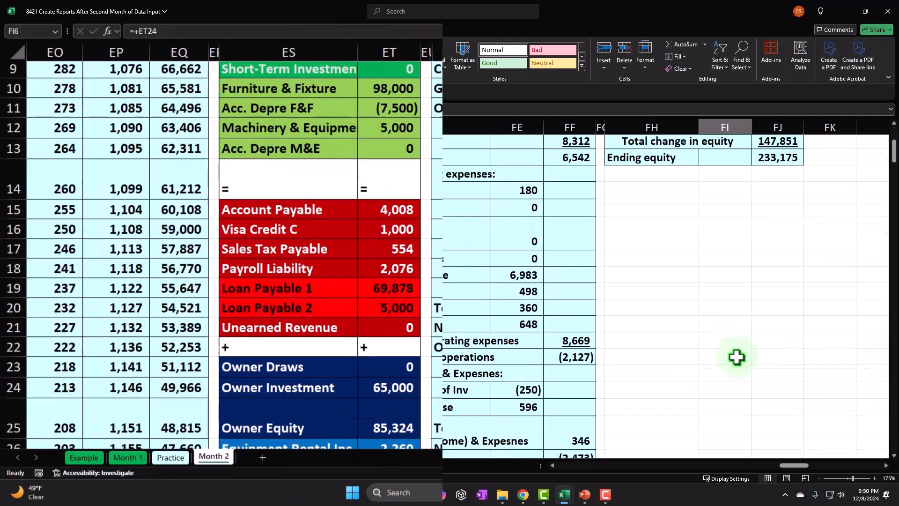
drag(325, 260, 315, 445)
drag(378, 437, 381, 411)
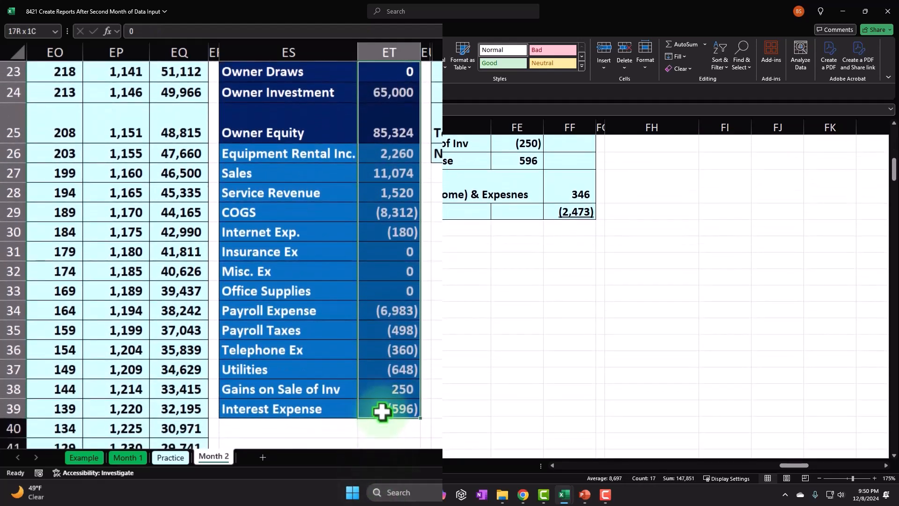
- Correct the Owner Draws amount in FI6 to link to the trial balance with =ET23
scroll(442, 413, up, 7)
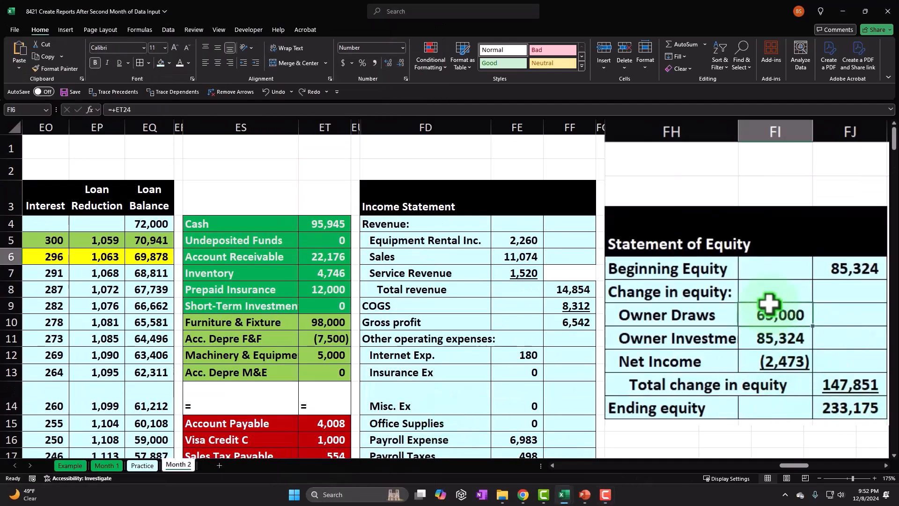
text(=)
key(Down)
key(Down)
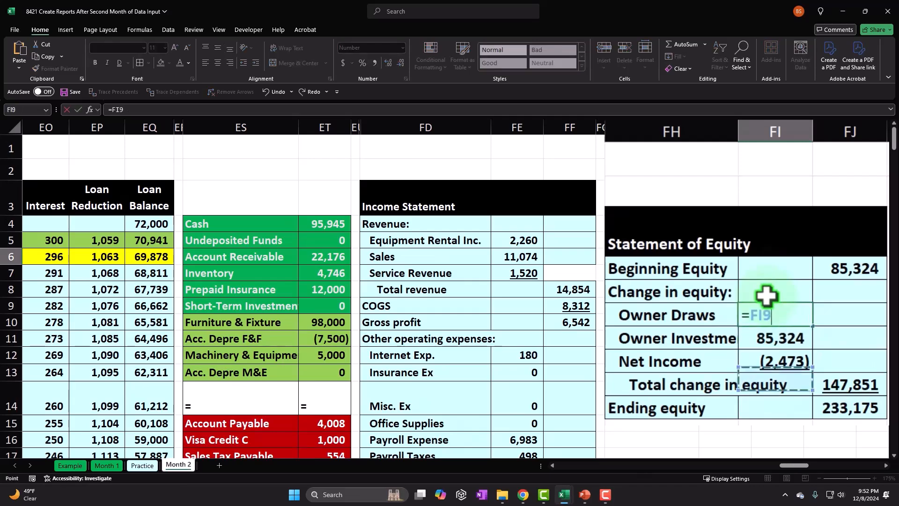
key(Down)
key(Down)
key(Down)
key(Down)
key(Down)
key(Down)
key(Down)
key(Down)
key(Down)
key(Down)
key(Down)
key(Down)
key(Down)
key(Down)
key(Down)
key(Down)
key(Down)
key(Down)
key(Down)
key(Left)
key(Left)
key(Left)
key(Left)
key(Left)
key(Left)
key(Left)
key(Up)
key(Up)
key(Up)
key(Up)
key(Return)
key(Up)
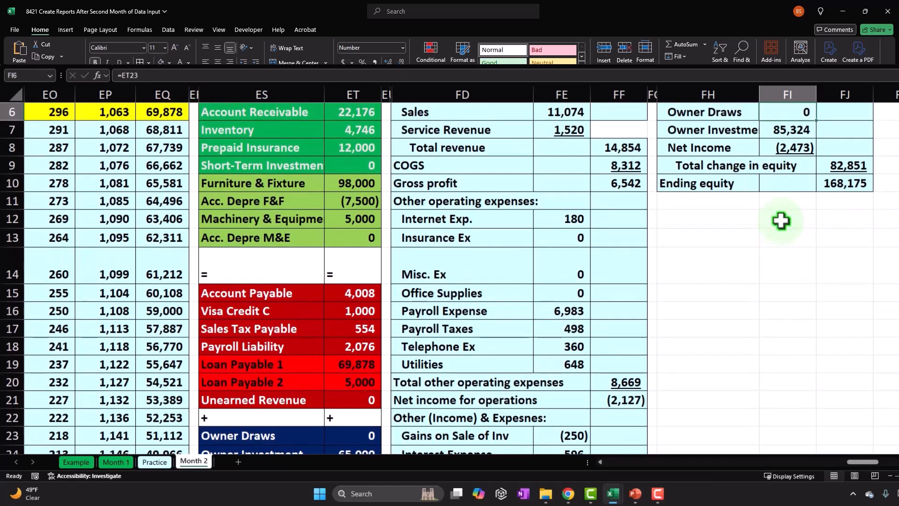
- Link the Owner Investment amount in FI7 to the trial balance with =ET24
key(Down)
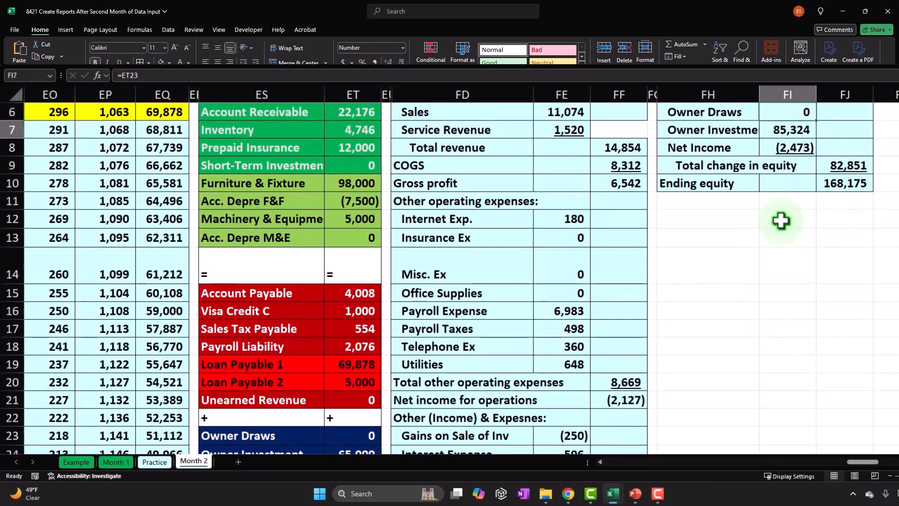
text(=)
key(Down)
key(Down)
key(Down)
key(Down)
key(Down)
key(Down)
key(Down)
key(Down)
key(Down)
key(Down)
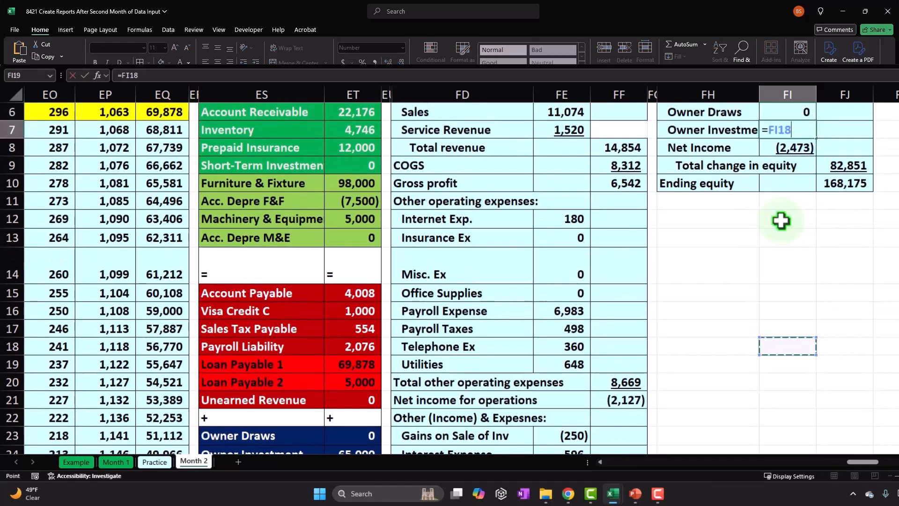
key(Down)
key(Down)
key(Down)
key(Down)
key(Down)
key(Down)
key(Down)
key(Down)
key(Down)
key(Down)
key(Left)
key(Left)
key(Left)
key(Left)
key(Left)
key(Left)
key(Left)
key(Up)
key(Up)
key(Up)
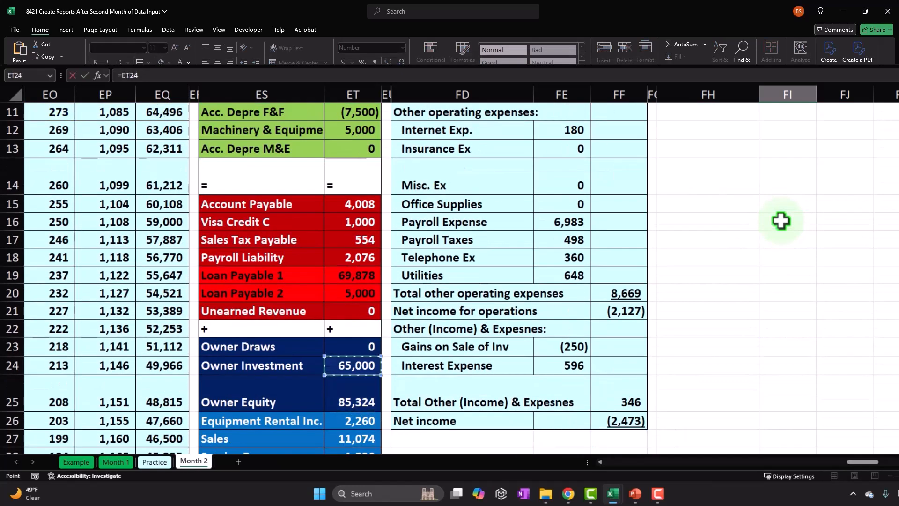
key(Return)
key(Up)
key(Up)
key(Up)
- Compare Beginning Equity in FJ4 and Owner Investment in FI7 with their trial balance amounts in ET25 and ET24
scroll(780, 221, up, 2)
click(844, 199)
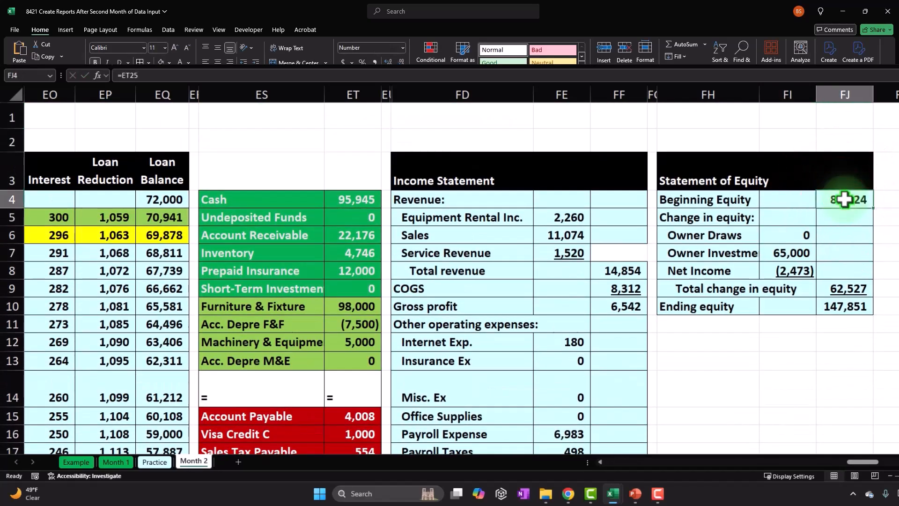
scroll(765, 275, down, 3)
click(353, 402)
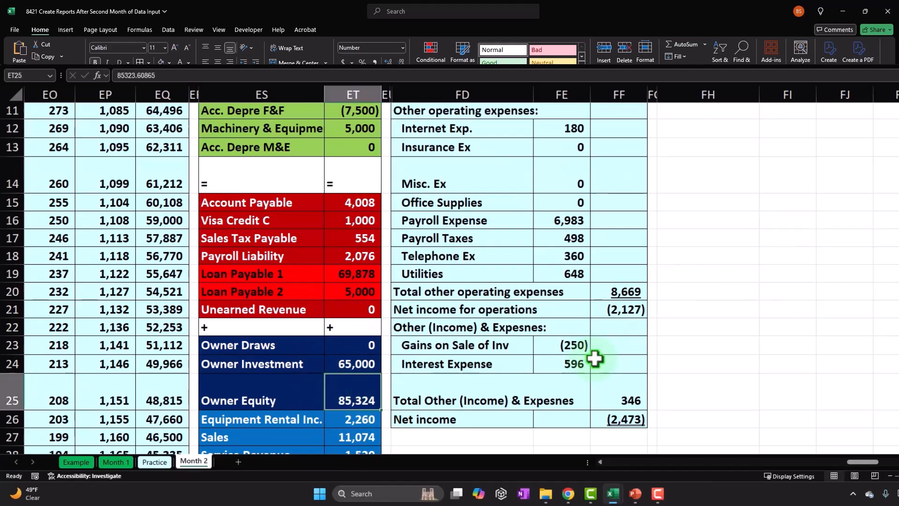
scroll(673, 337, up, 3)
click(779, 245)
scroll(750, 267, down, 3)
scroll(731, 286, down, 1)
click(351, 308)
scroll(673, 331, up, 4)
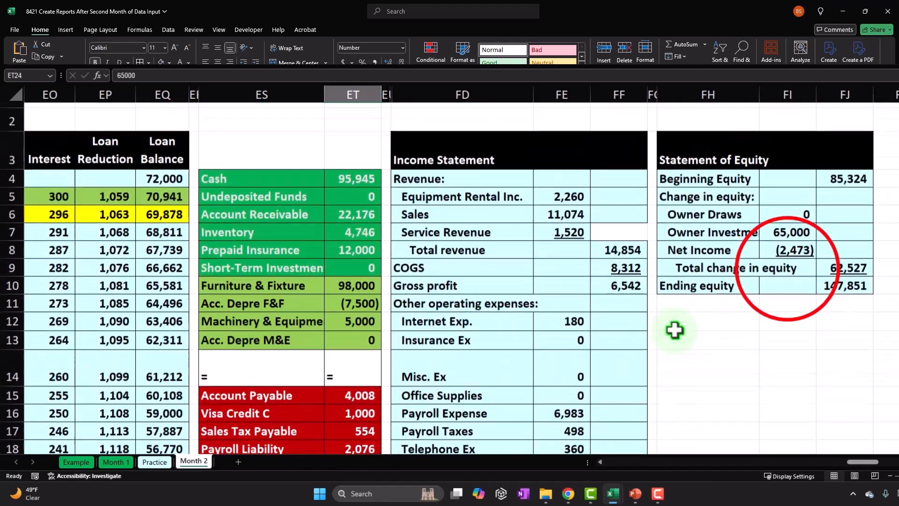
- Compare Net Income in FI8 with the trial balance sum of ET26:ET39 and FF26, and examine the Ending equity formula in FJ10
click(772, 239)
scroll(679, 327, down, 3)
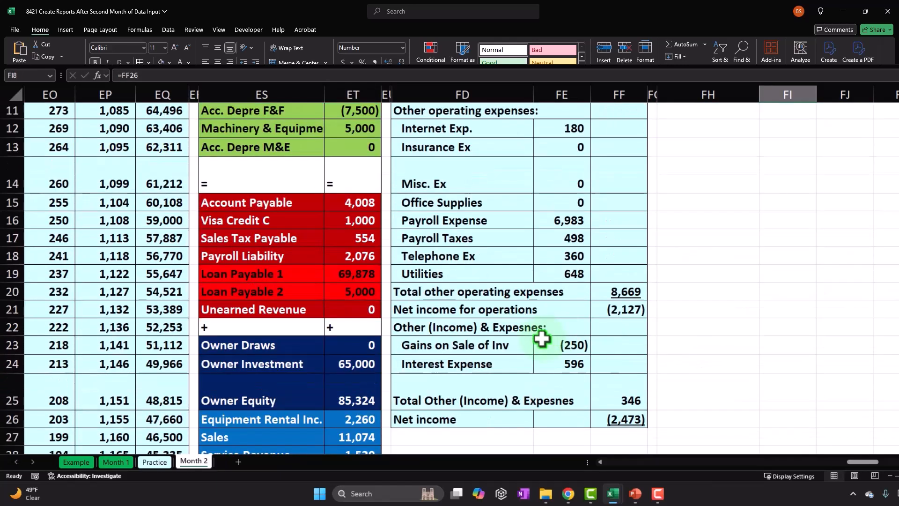
scroll(542, 338, down, 4)
drag(366, 205, 358, 437)
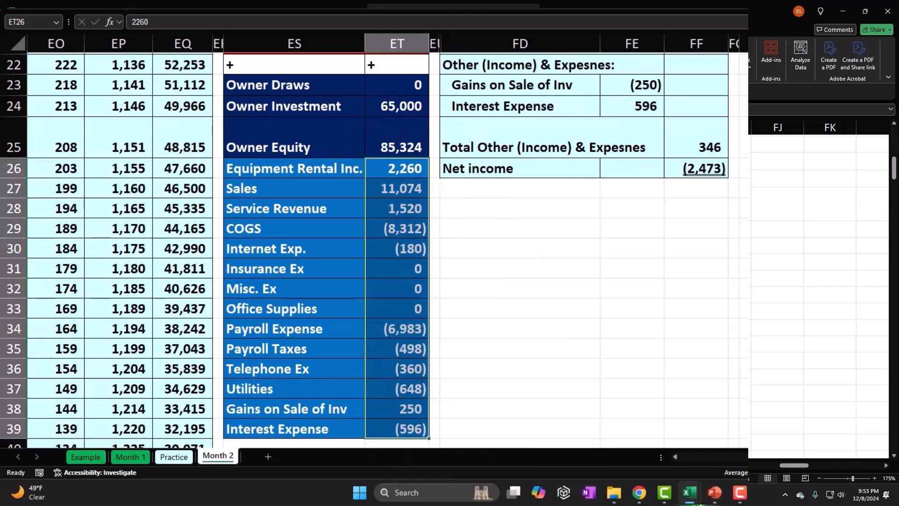
click(676, 169)
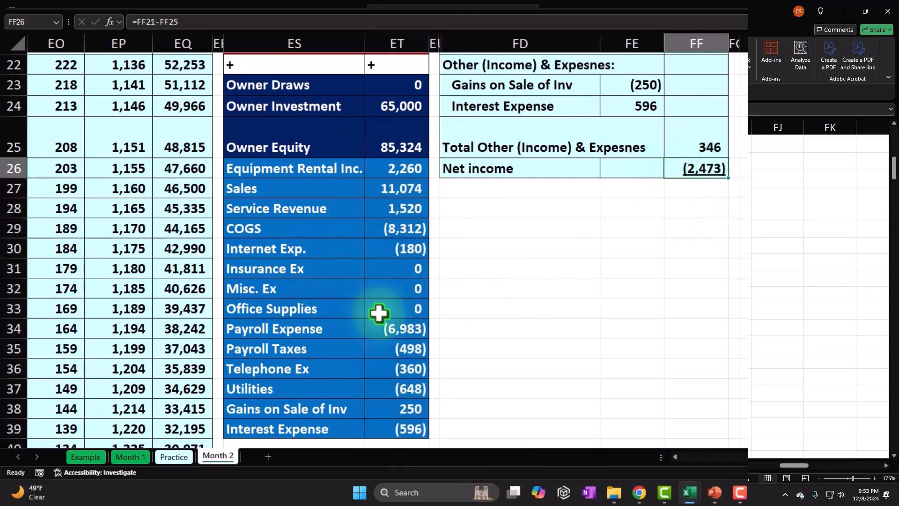
scroll(520, 325, up, 6)
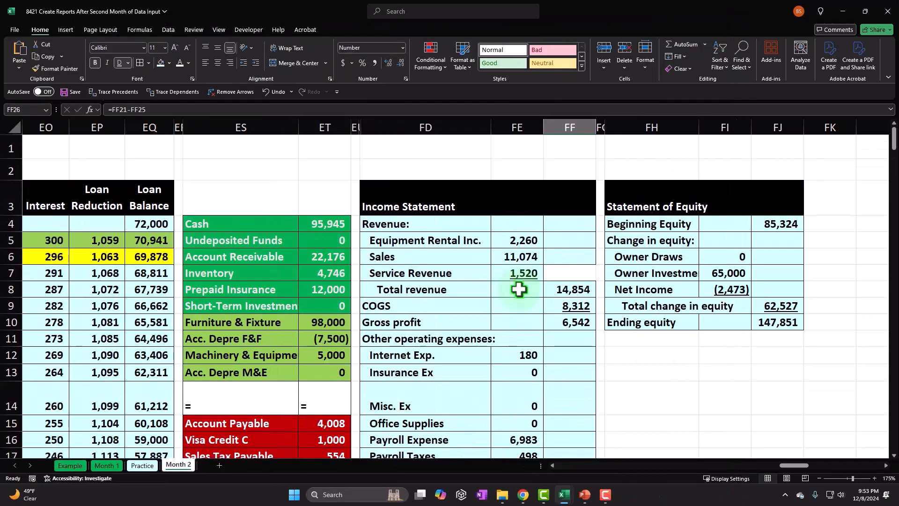
click(791, 322)
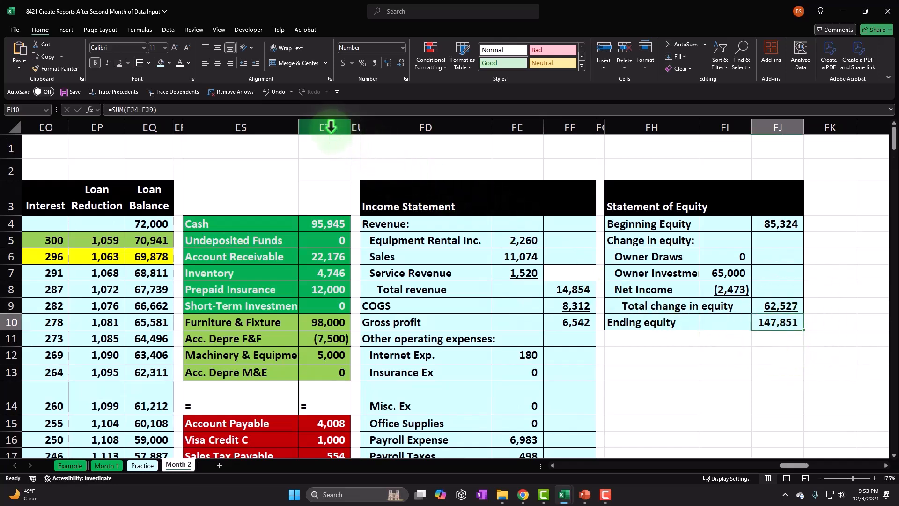
- Unhide the balance sheet columns between ET and FD
drag(331, 127, 383, 127)
right_click(414, 163)
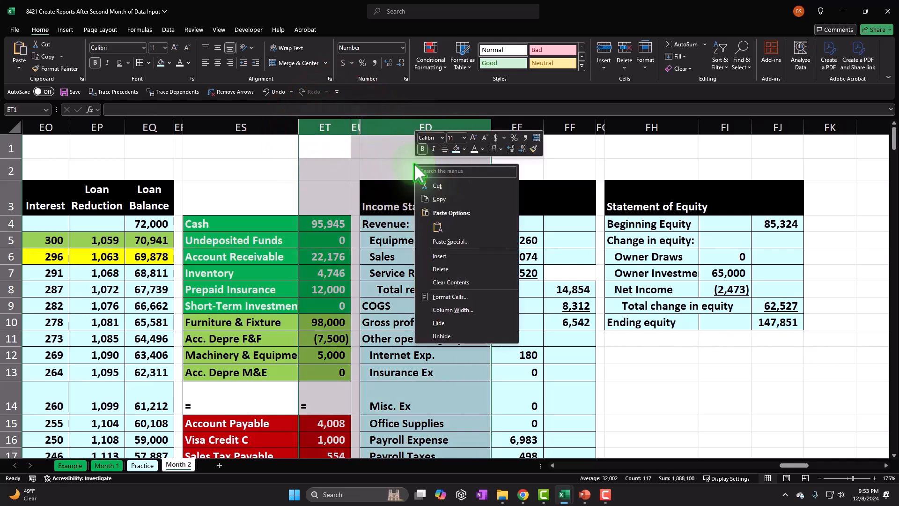
click(478, 334)
click(481, 332)
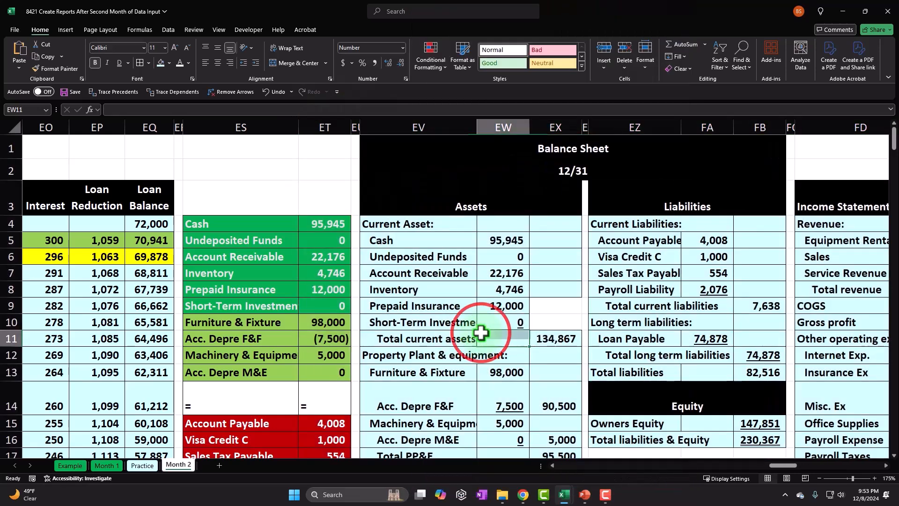
- Move the Equity block down two rows to EZ16:FB18, level with Total Assets, and compare the two balance sheet totals
scroll(481, 331, down, 1)
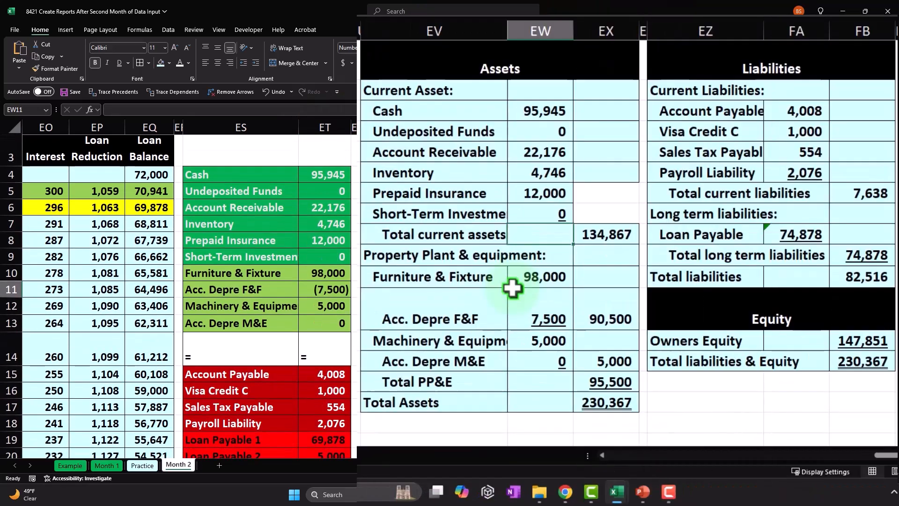
click(605, 401)
drag(653, 307, 838, 366)
drag(739, 372, 737, 396)
click(600, 398)
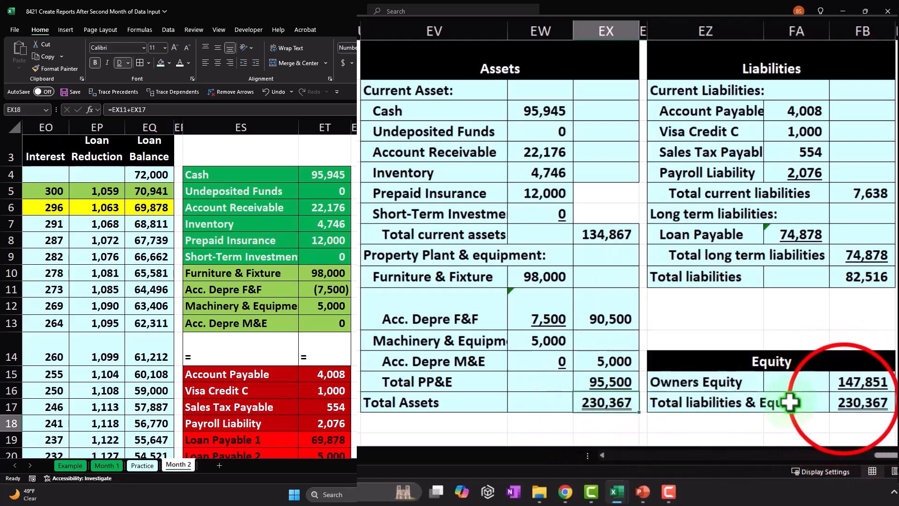
click(843, 401)
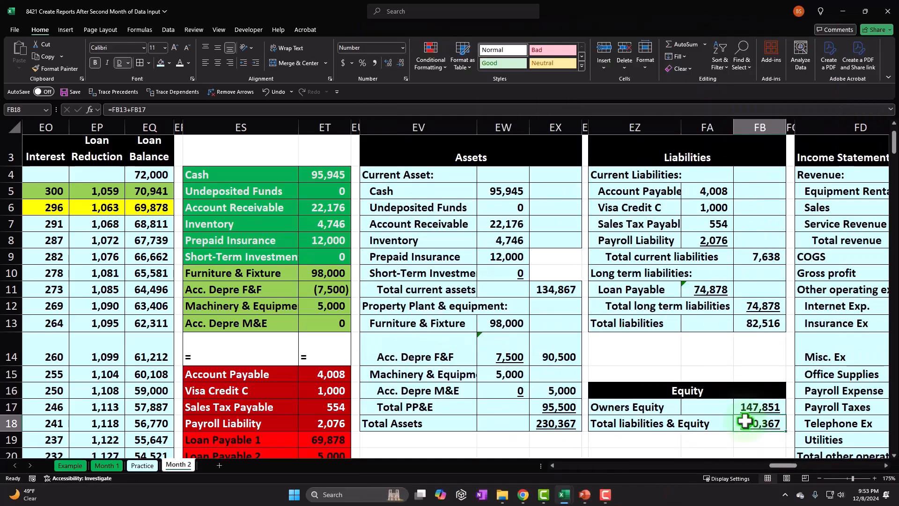
- Compare Owners Equity on the balance sheet in FB17 with Ending equity on the statement of equity in FJ10
key(Right)
key(Right)
key(Right)
key(Right)
key(Right)
key(Right)
key(Right)
key(Right)
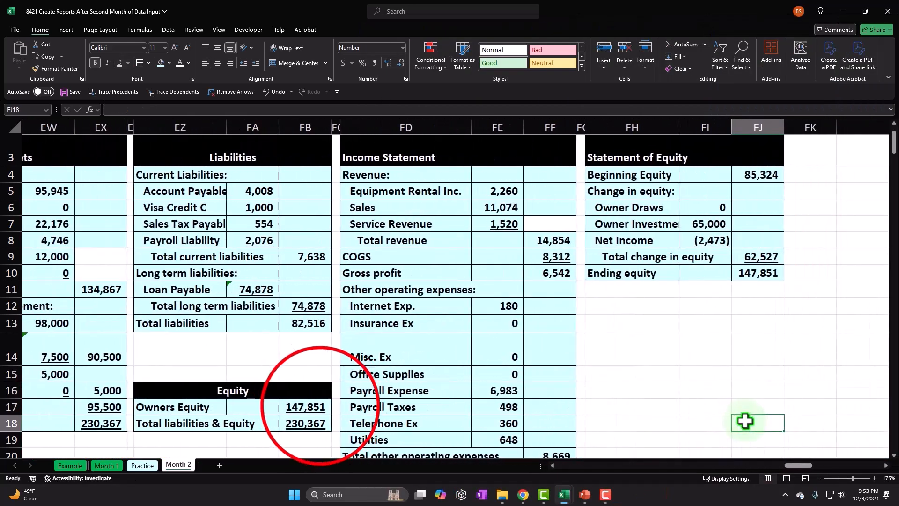
click(319, 407)
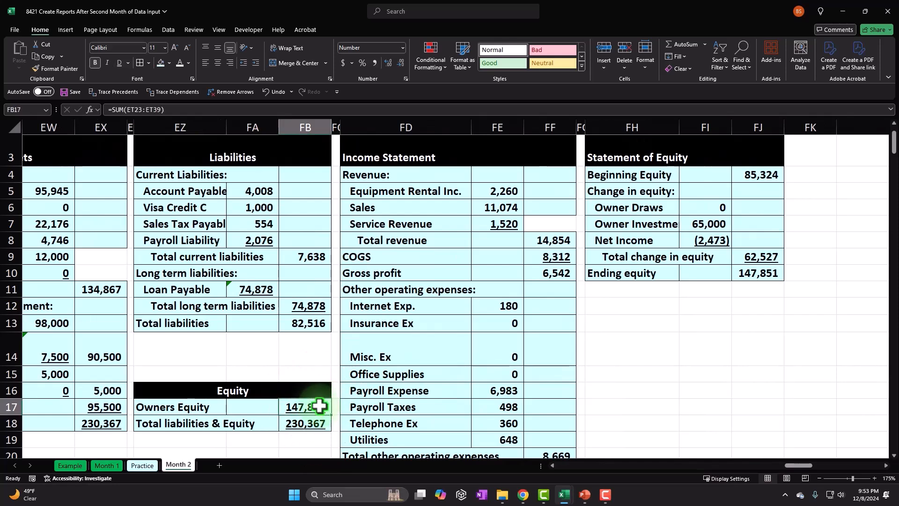
click(762, 259)
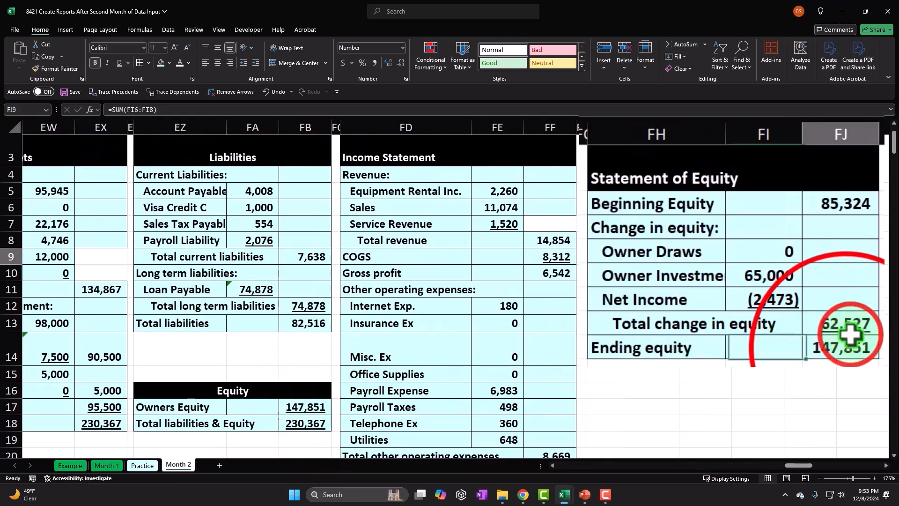
click(848, 347)
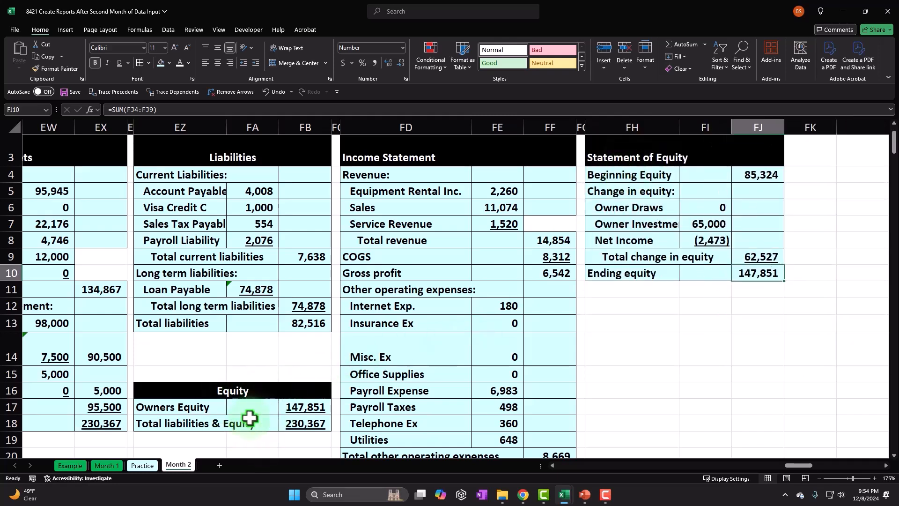
- Trace Net Income in FI8 of the statement of equity to Net income in FF26 of the income statement
click(720, 240)
scroll(718, 238, down, 3)
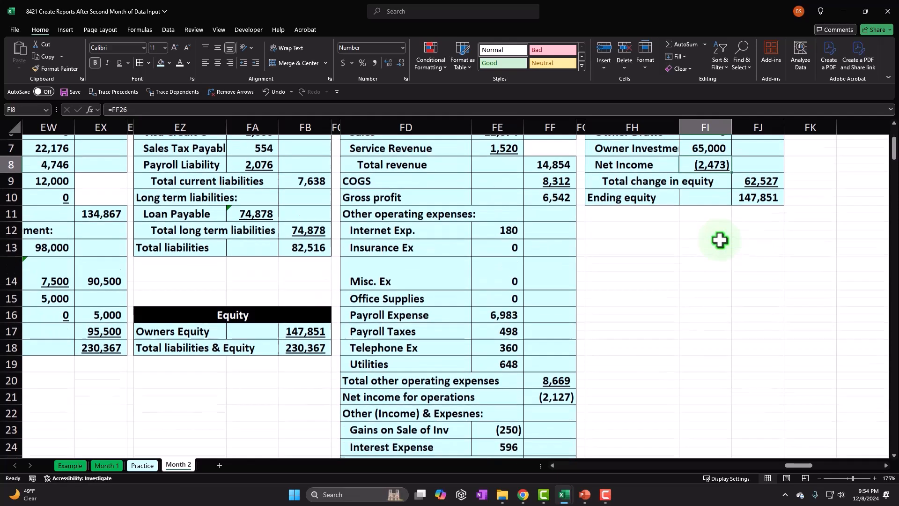
click(638, 403)
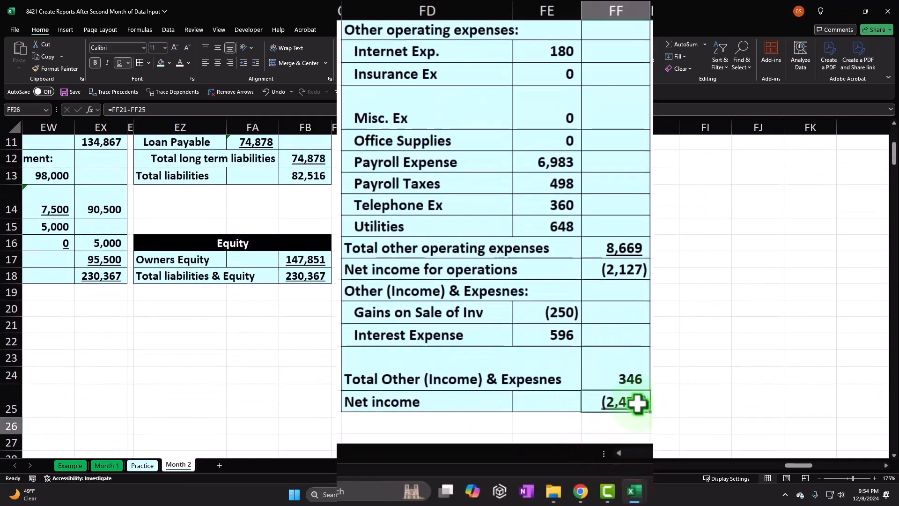
- Review the Income Statement from its heading in FD3:FF3 and select the balance sheet's Equity section EZ16:FB18
scroll(626, 353, up, 3)
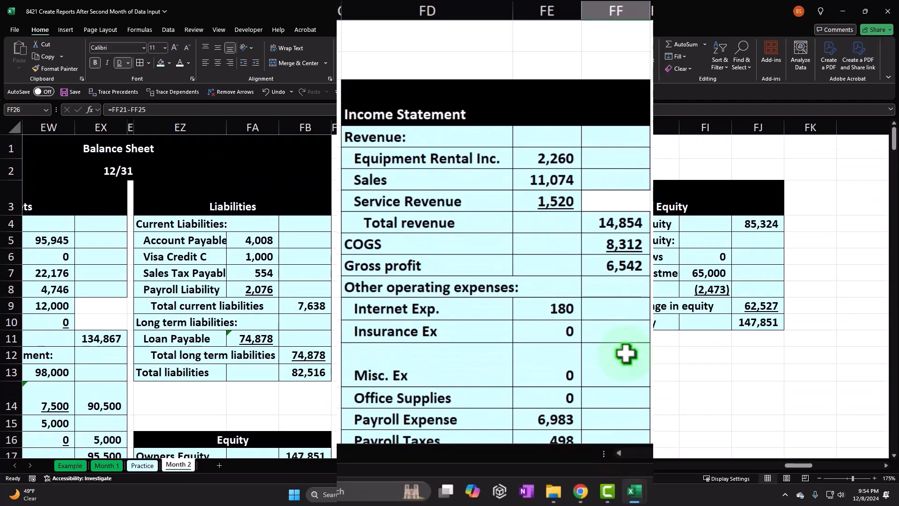
drag(435, 120, 603, 111)
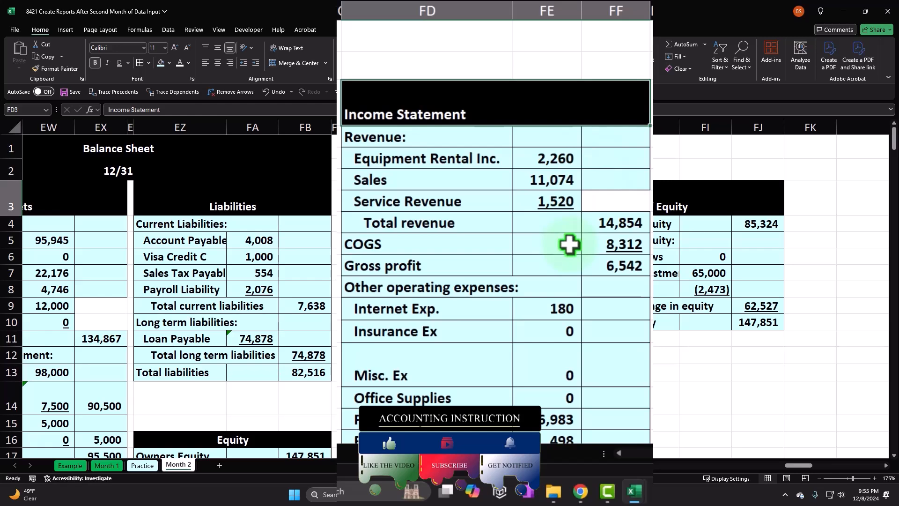
scroll(569, 244, down, 1)
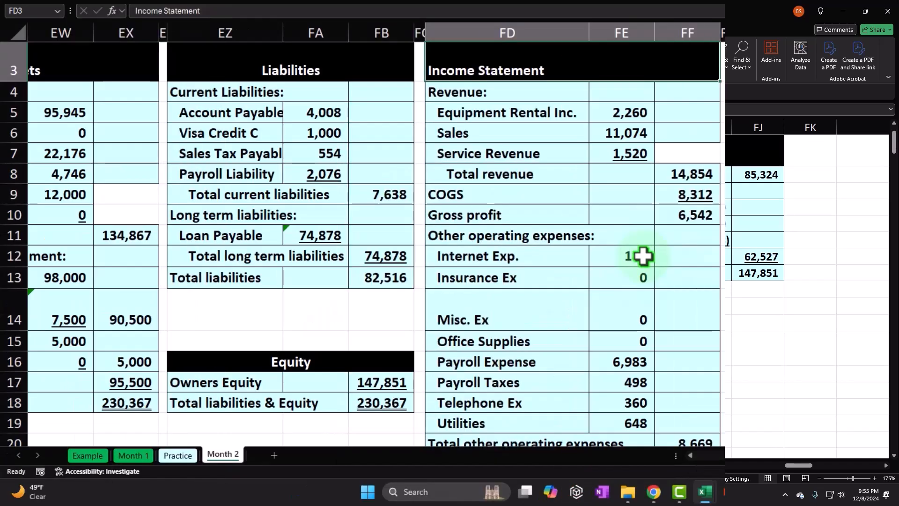
drag(263, 362, 363, 397)
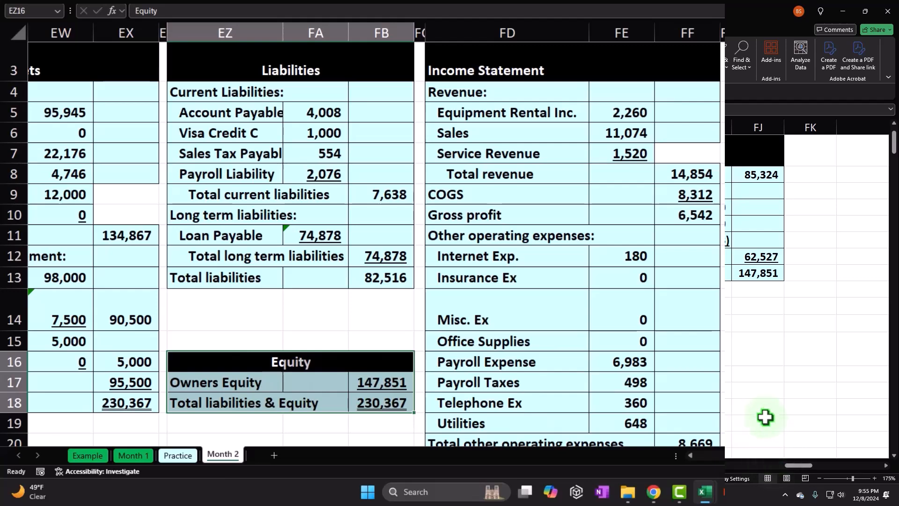
- Underline the Interest Expense amount in FE24 of the income statement
scroll(765, 417, down, 1)
scroll(762, 411, down, 2)
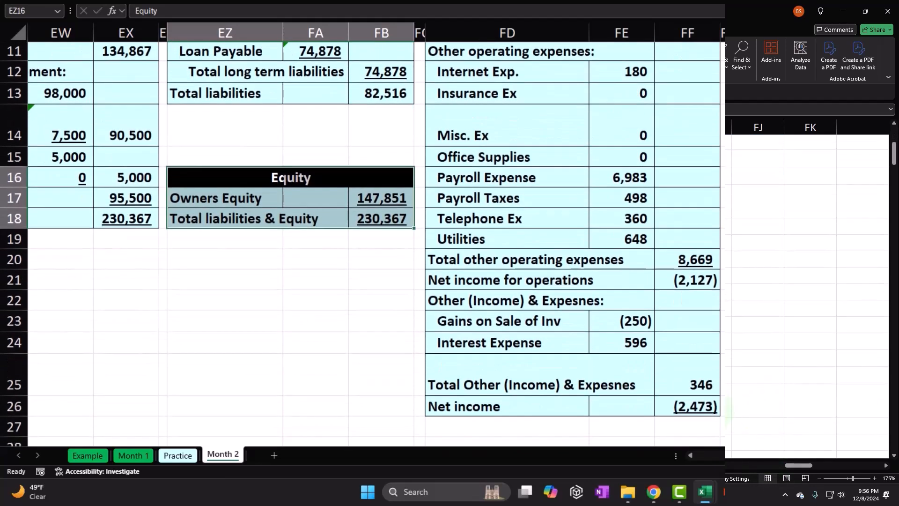
click(623, 339)
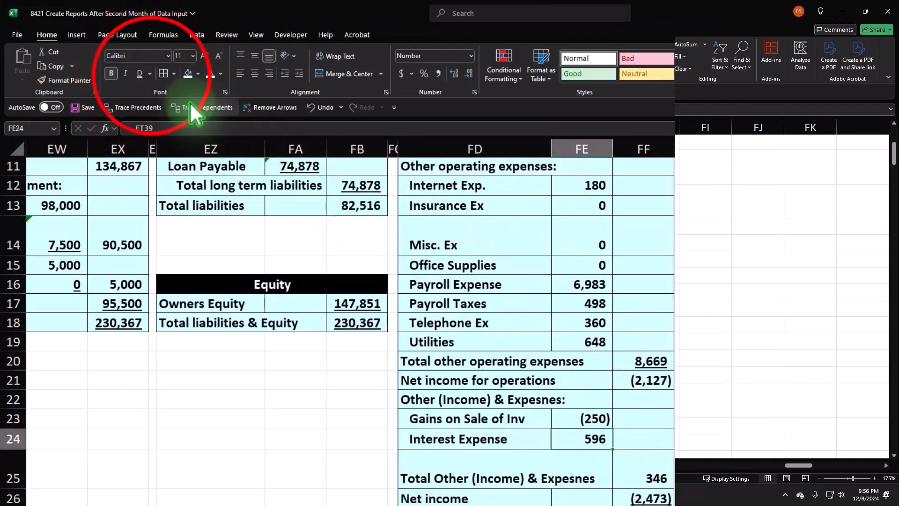
click(128, 63)
click(150, 86)
click(394, 342)
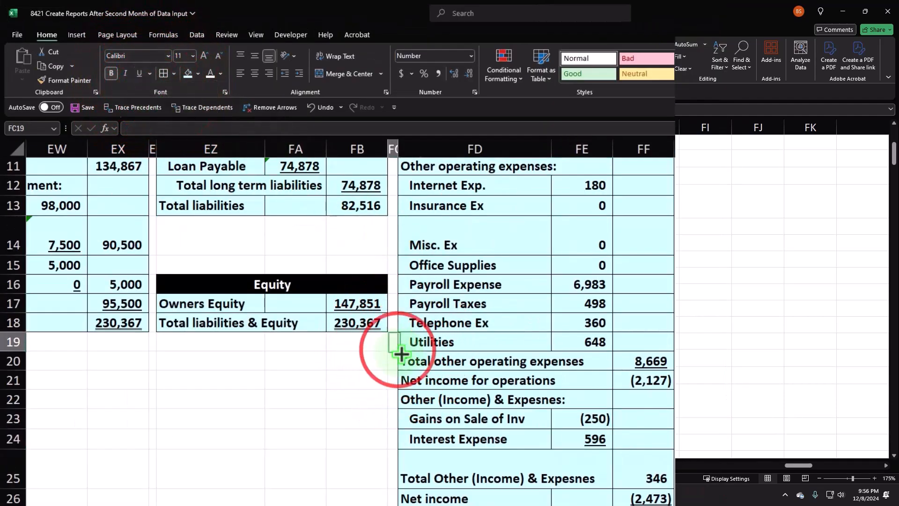
scroll(468, 436, up, 3)
drag(800, 466, 795, 469)
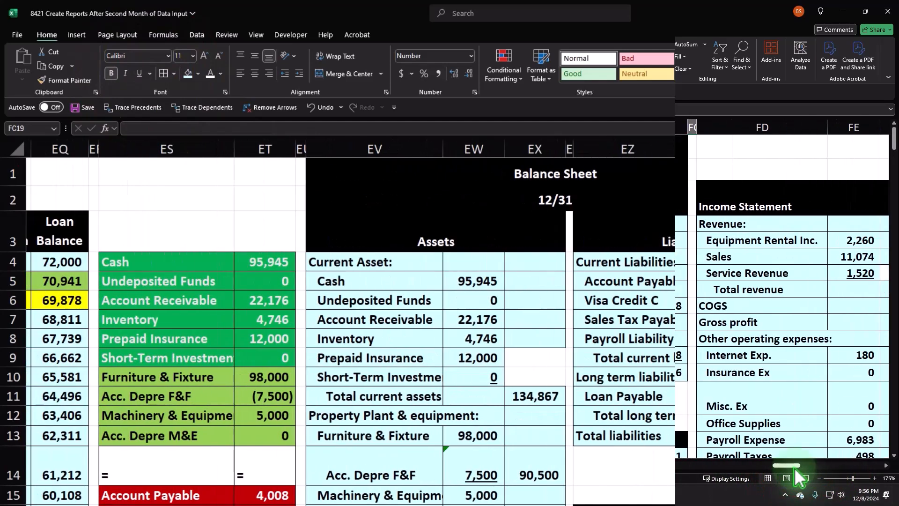